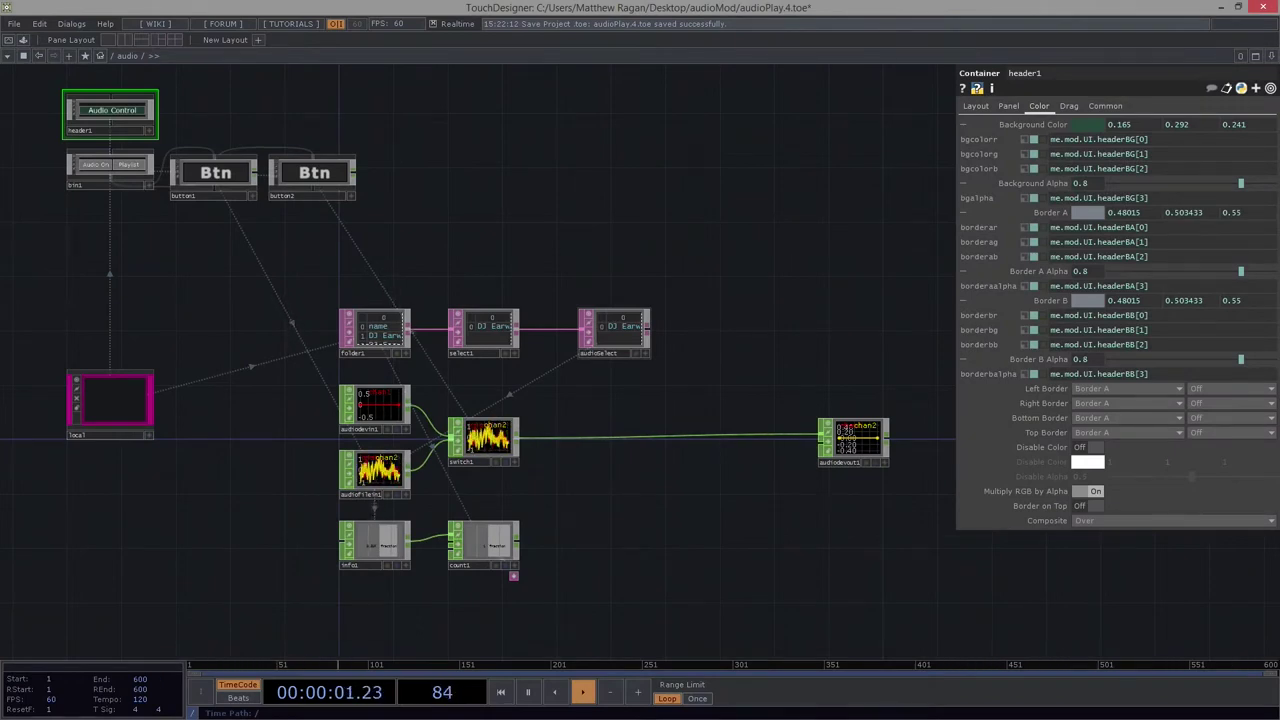
Select audiodevout1 to view its Audio Device Out parameters, panning around the network.
scroll(423, 355, up, 2)
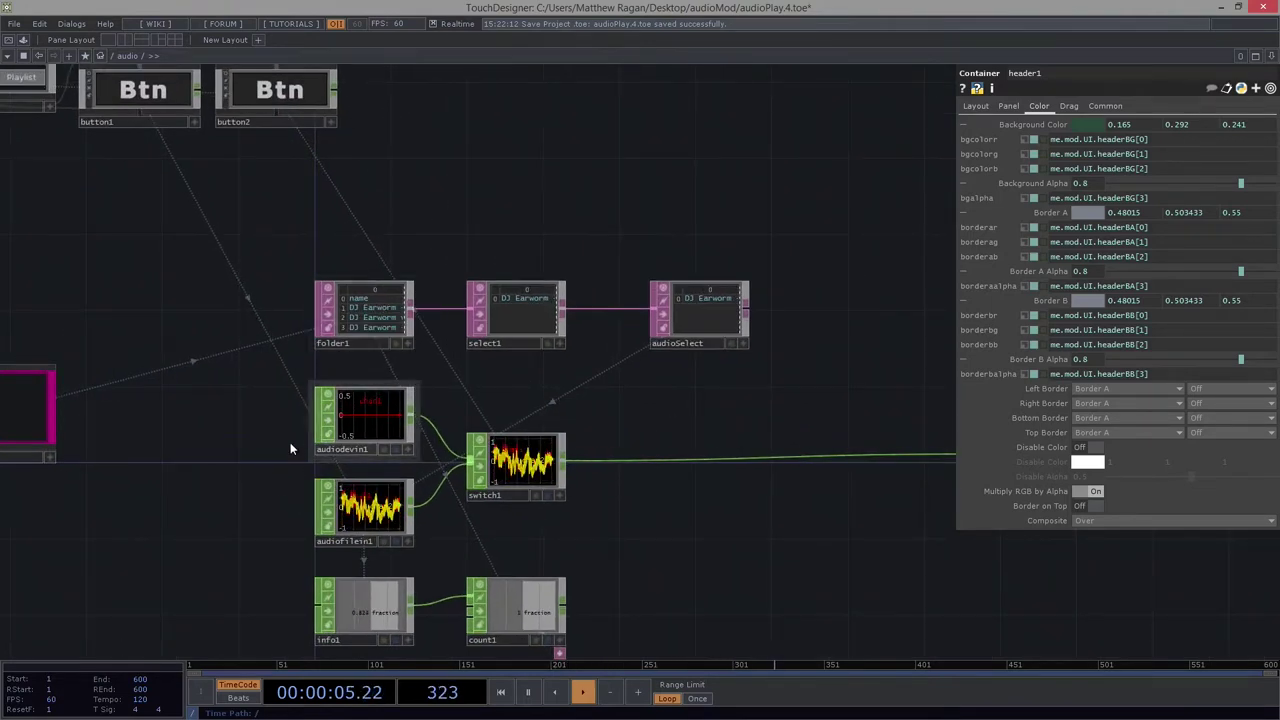
drag(261, 444, 287, 413)
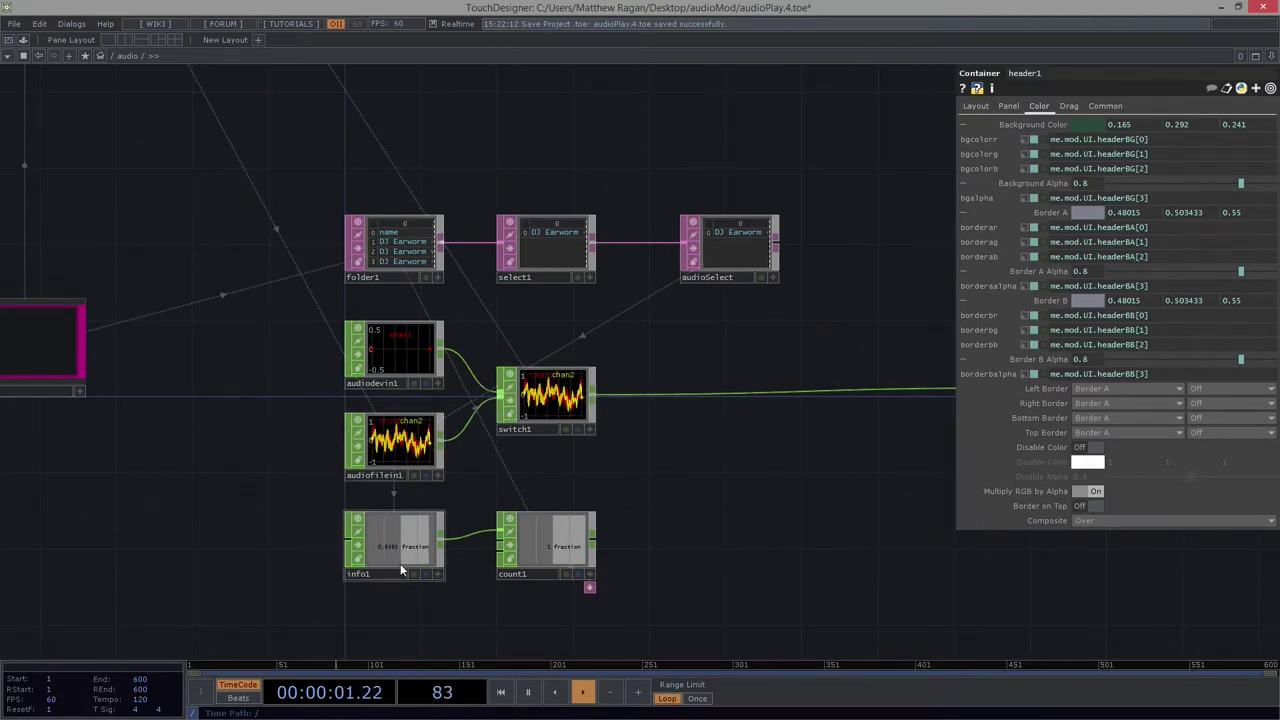
drag(243, 521, 269, 557)
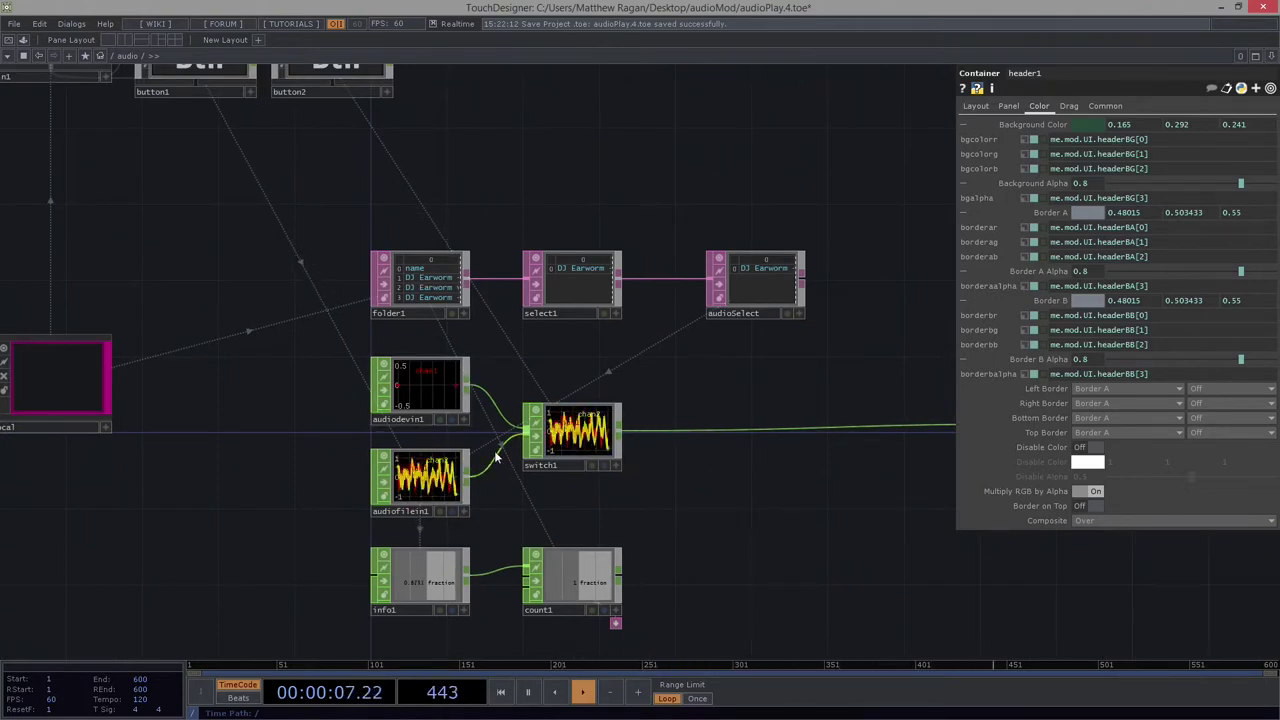
drag(340, 253, 380, 313)
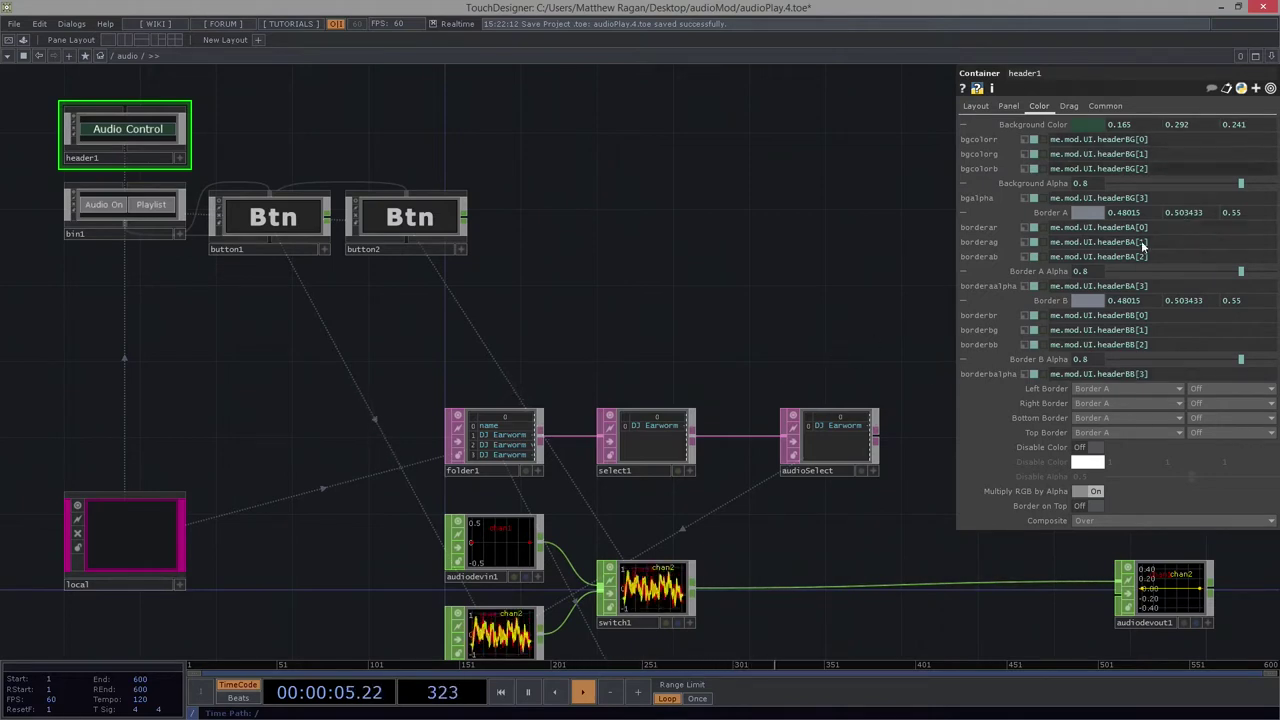
mouse_move(429, 238)
mouse_down()
mouse_move(331, 191)
mouse_move(20, 110)
mouse_up()
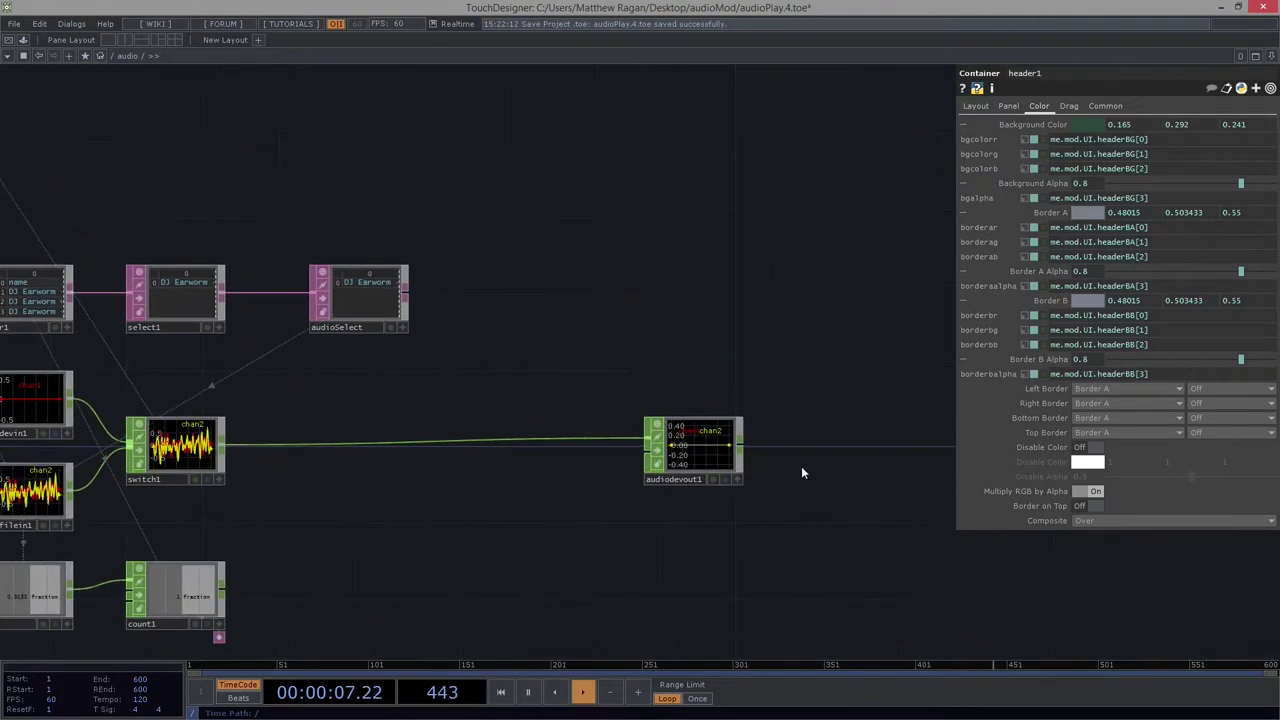
drag(688, 406, 751, 386)
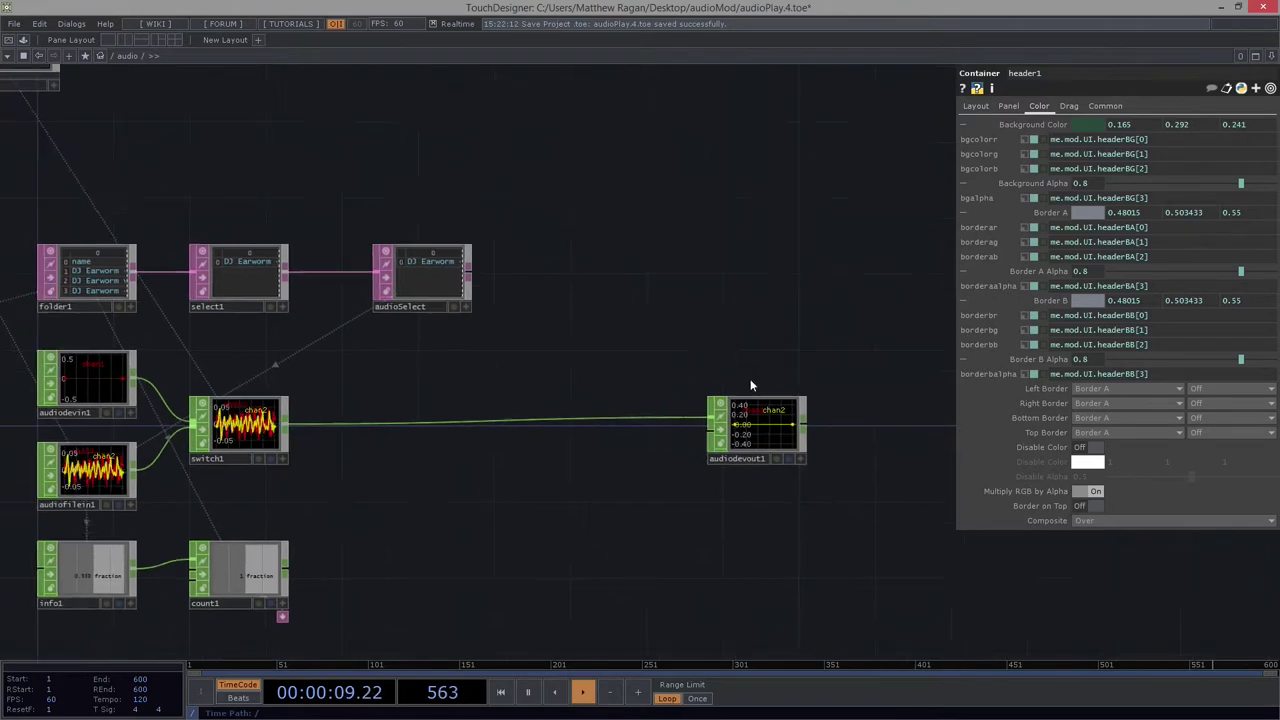
click(775, 464)
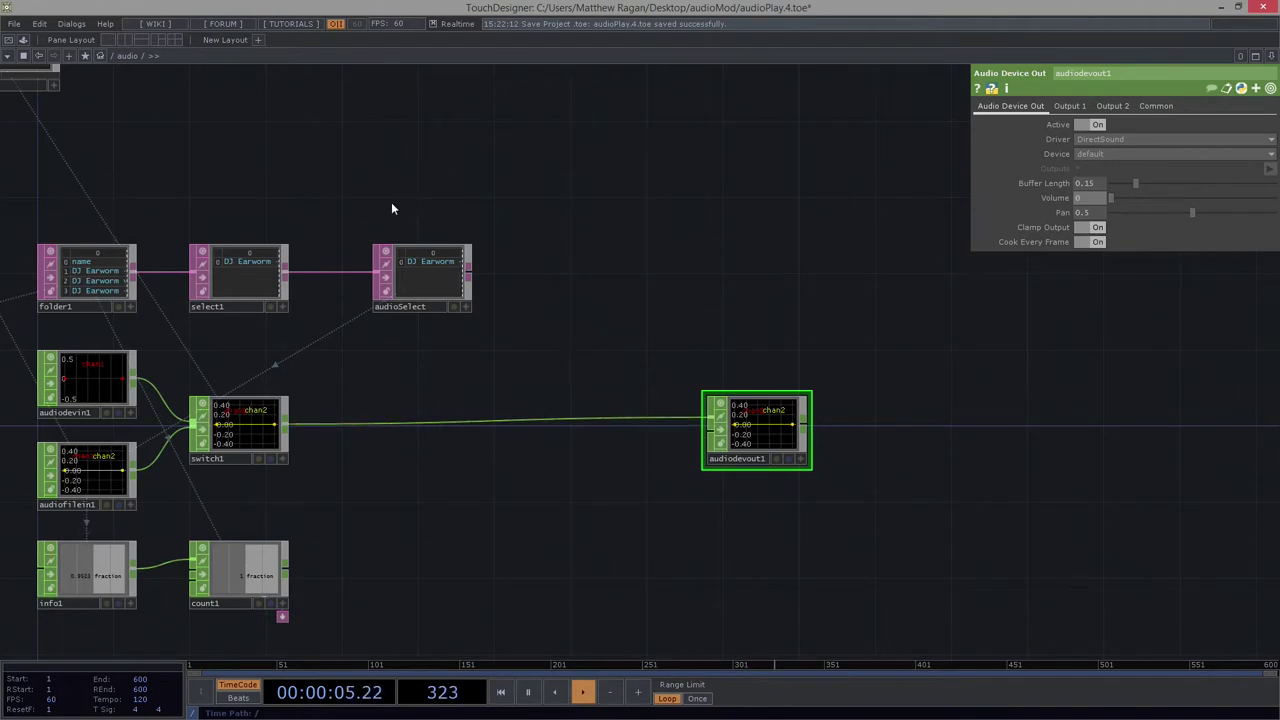
drag(308, 154, 774, 249)
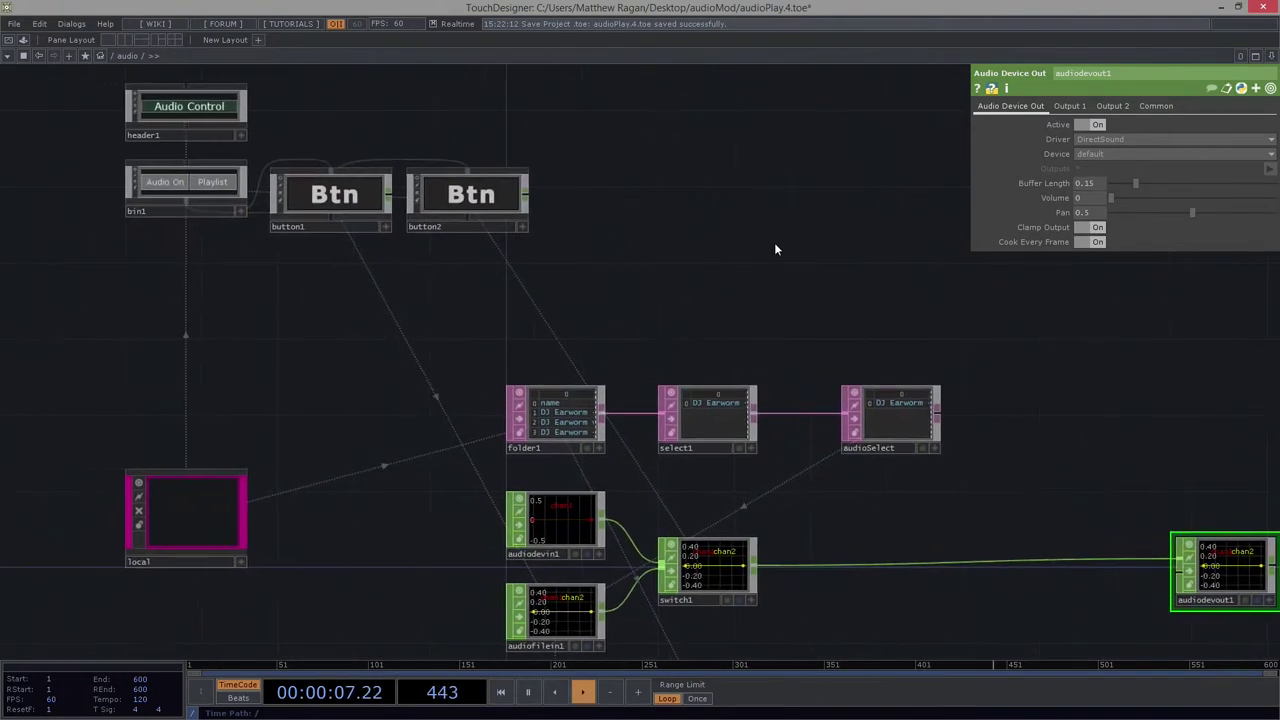
drag(447, 266, 395, 127)
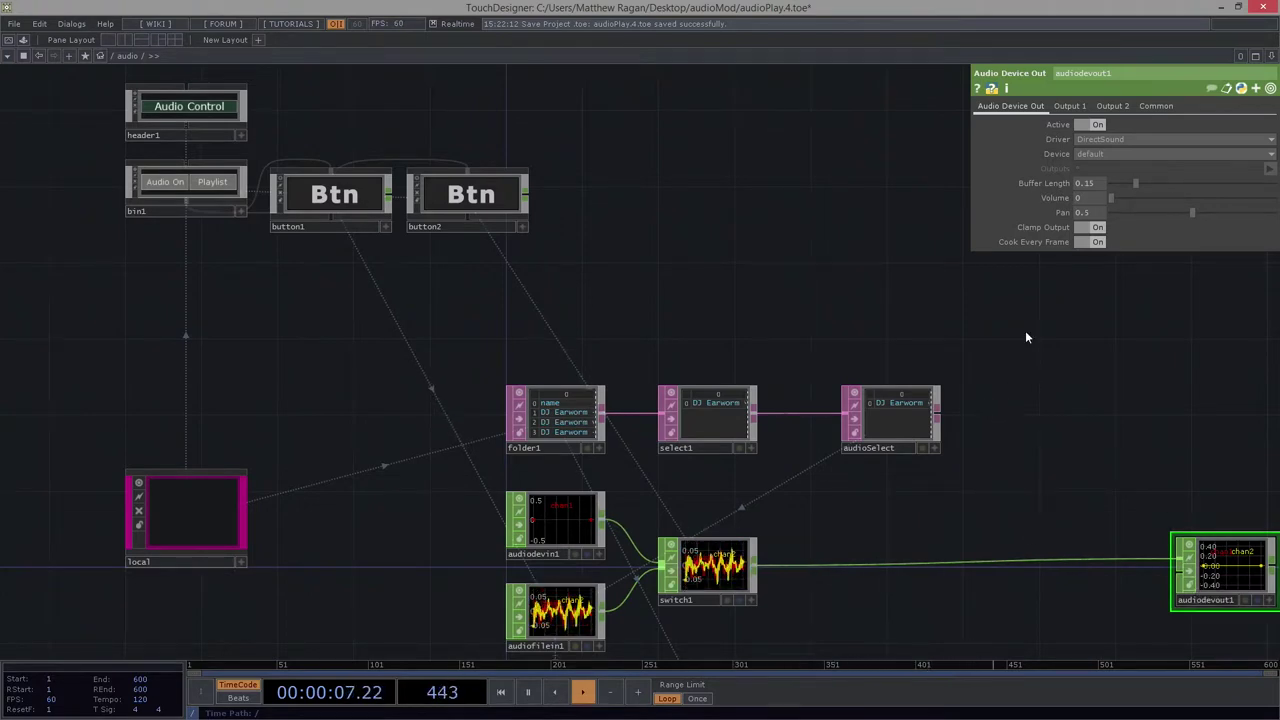
drag(1025, 330, 933, 368)
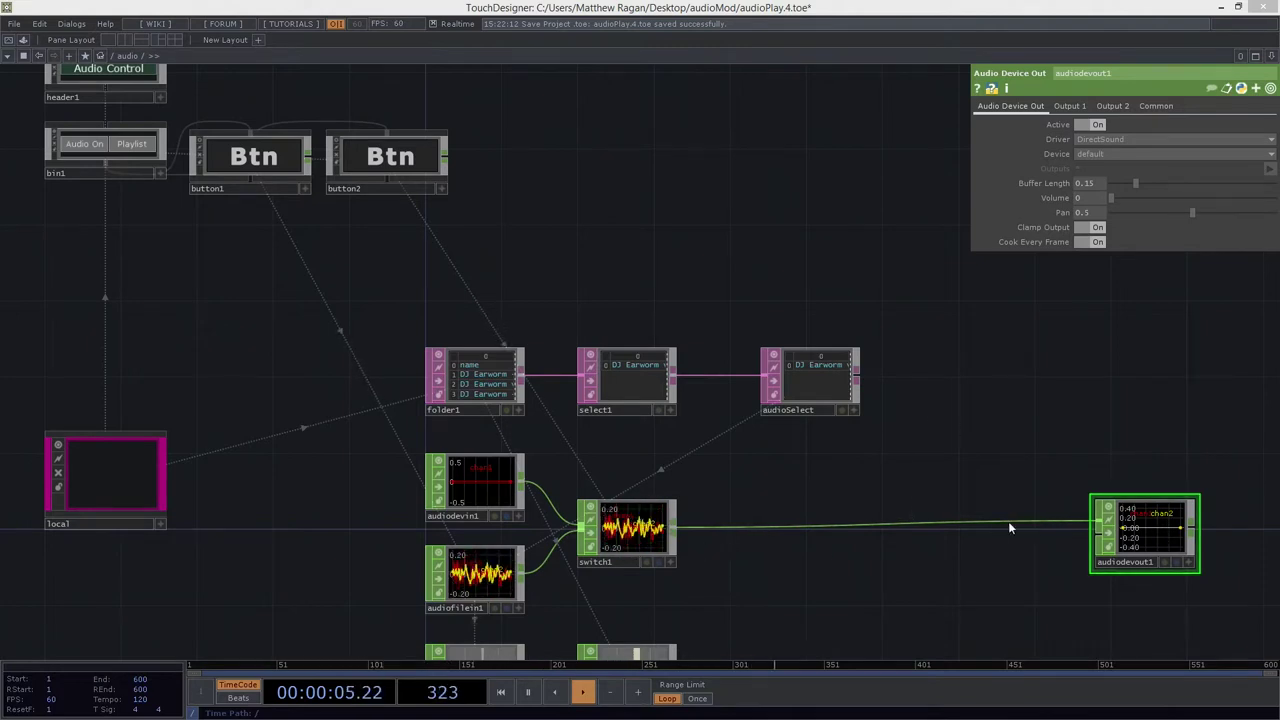
Add a Null CHOP fed from switch1 beside the audio output.
middle_click(969, 520)
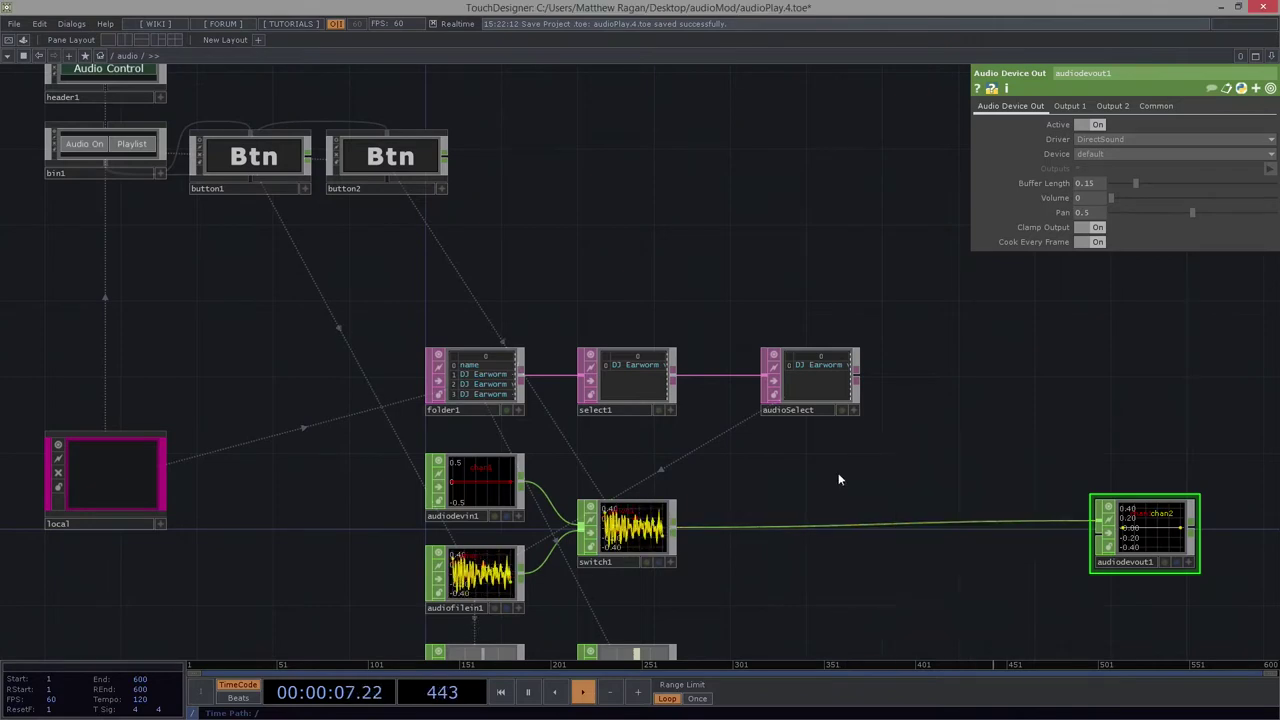
right_click(673, 533)
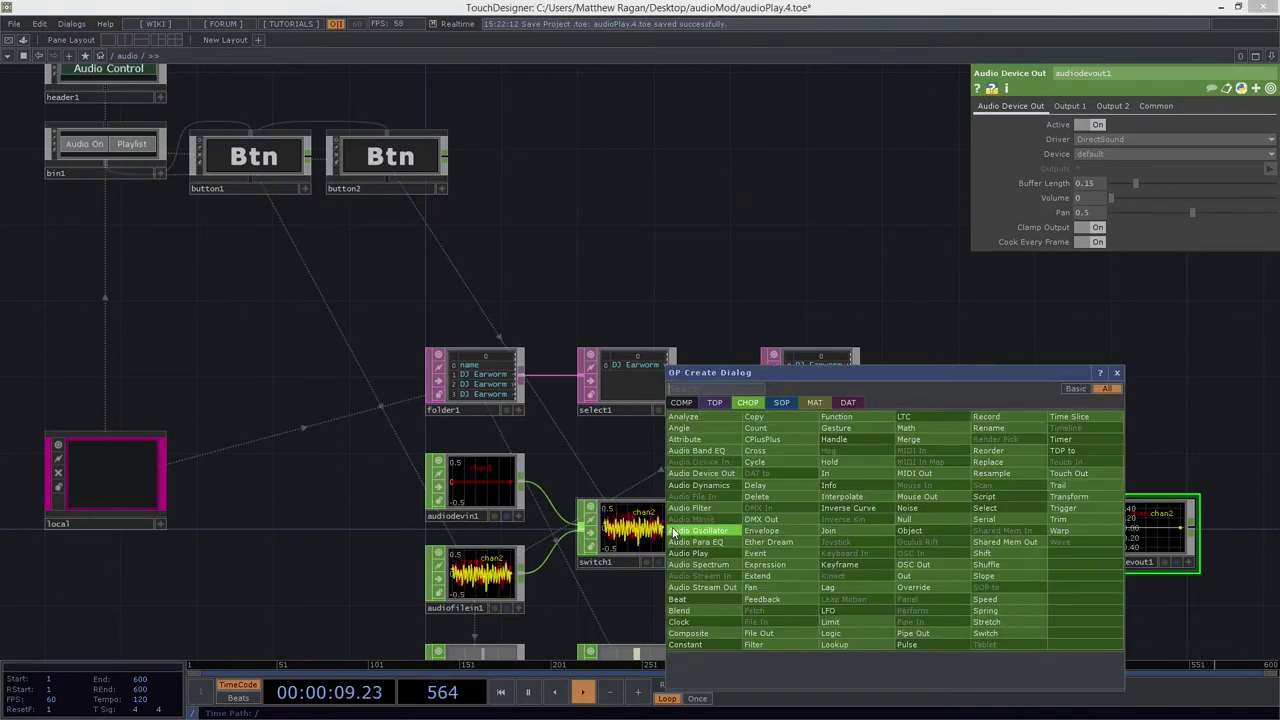
text(n)
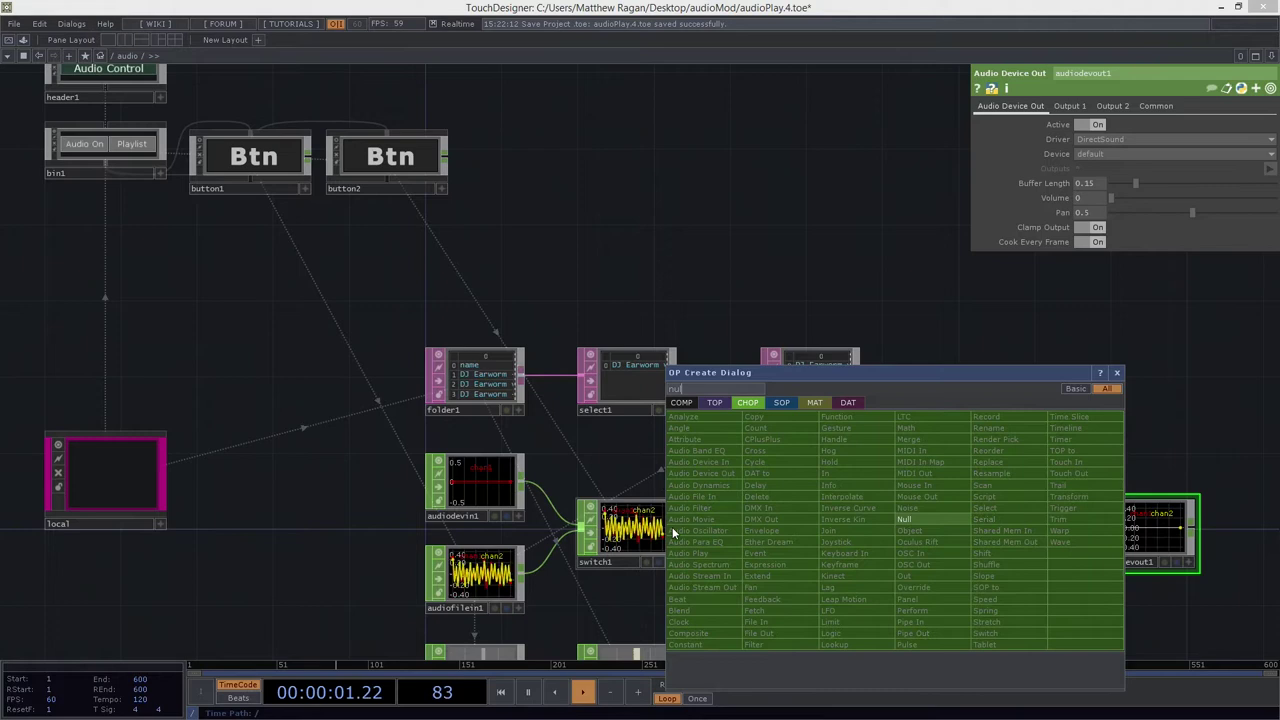
text(ul)
click(957, 522)
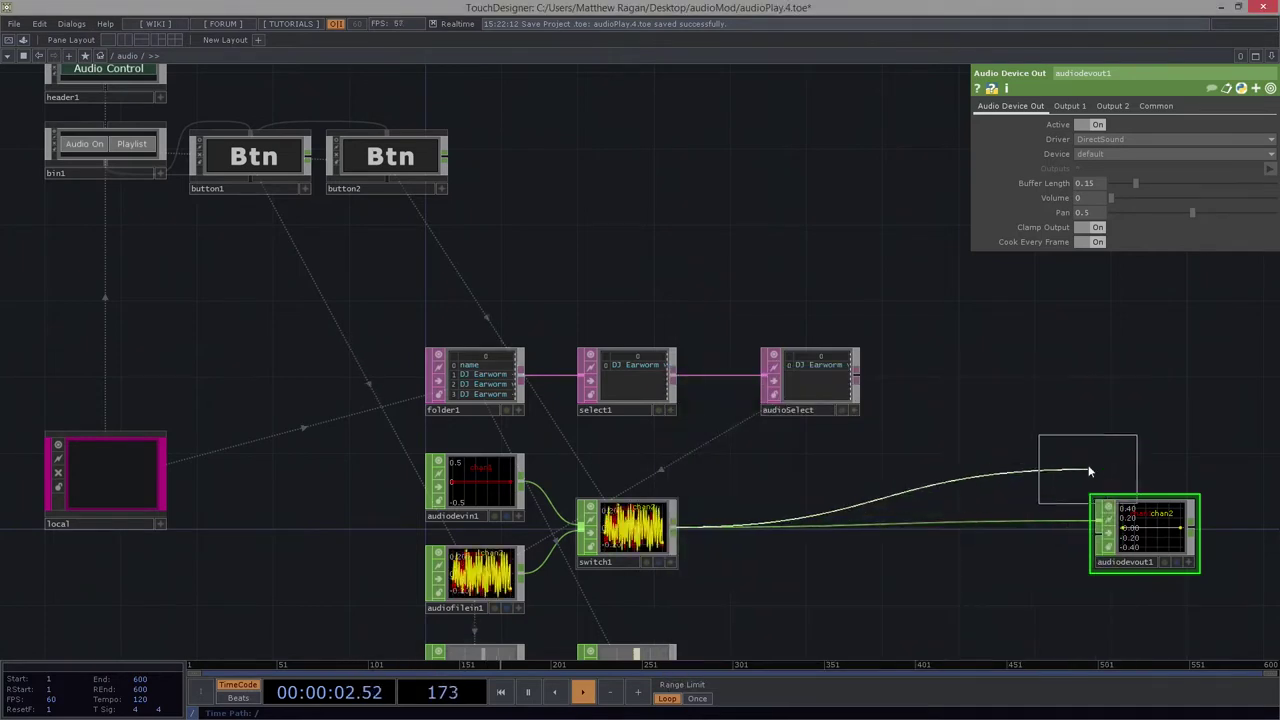
click(1140, 438)
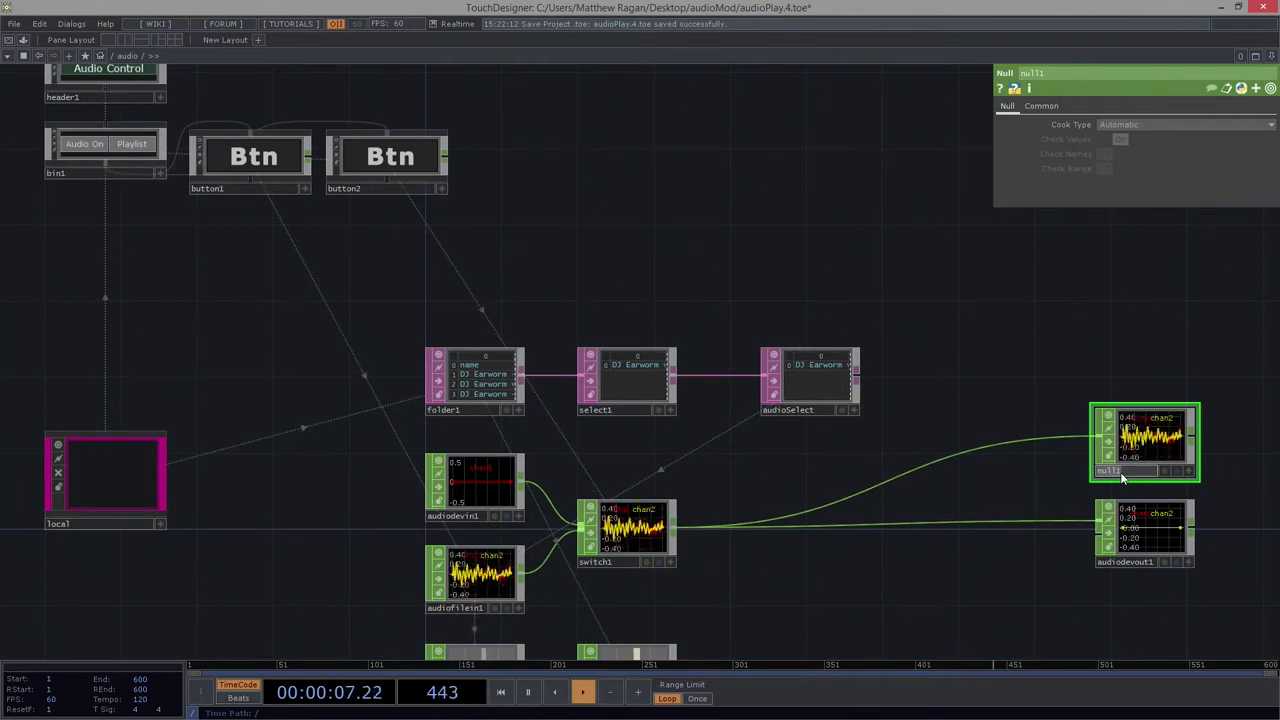
Name the new null 'final', correcting the 'finaa' typo.
text(finaal)
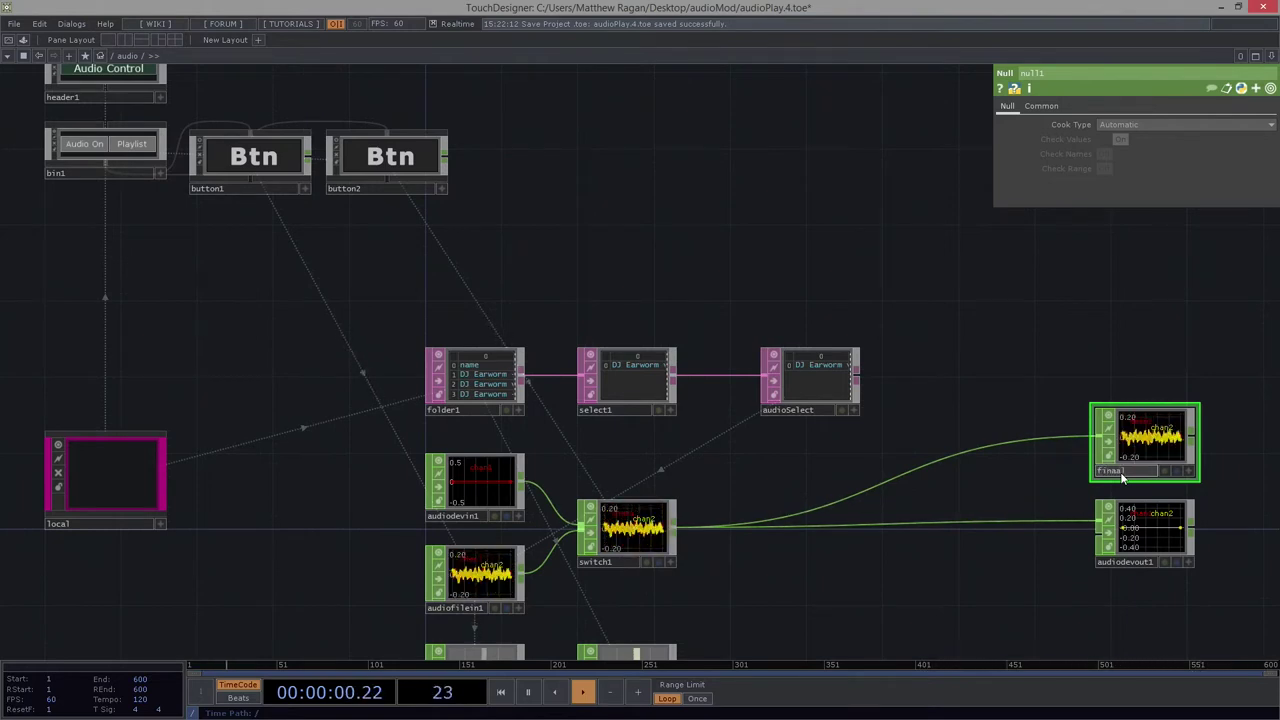
key(Return)
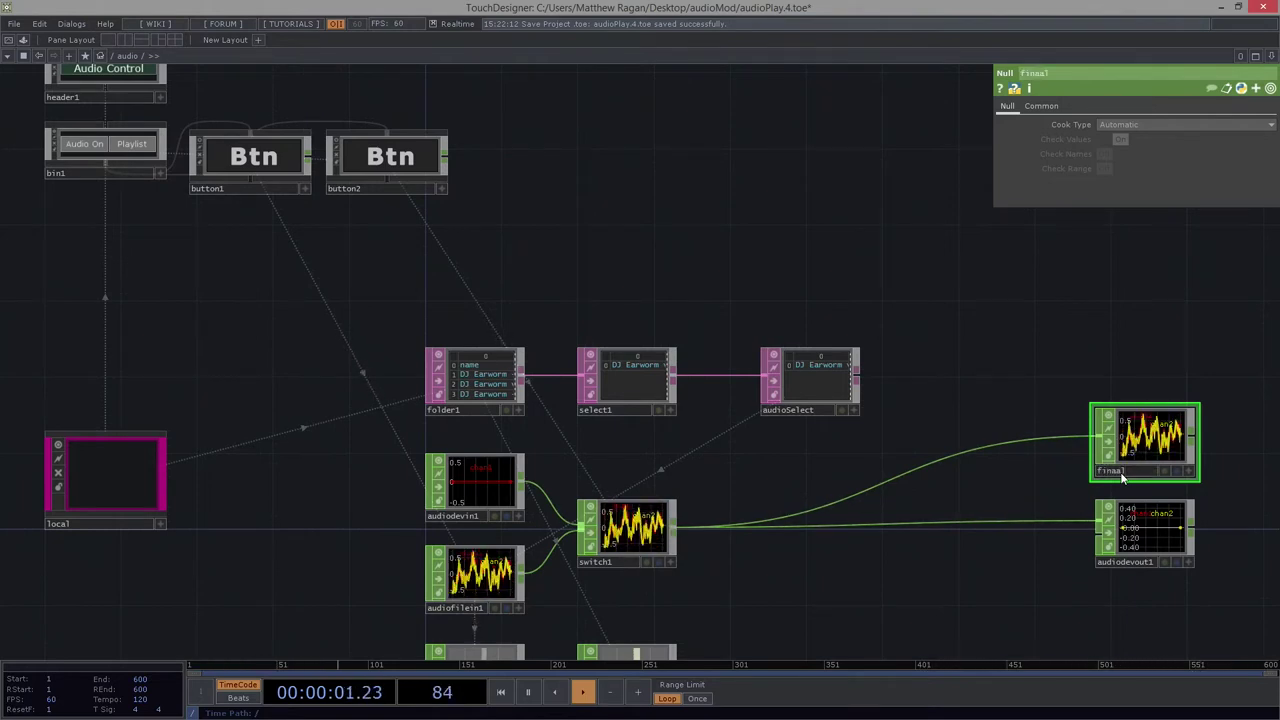
key(BackSpace)
key(BackSpace)
key(BackSpace)
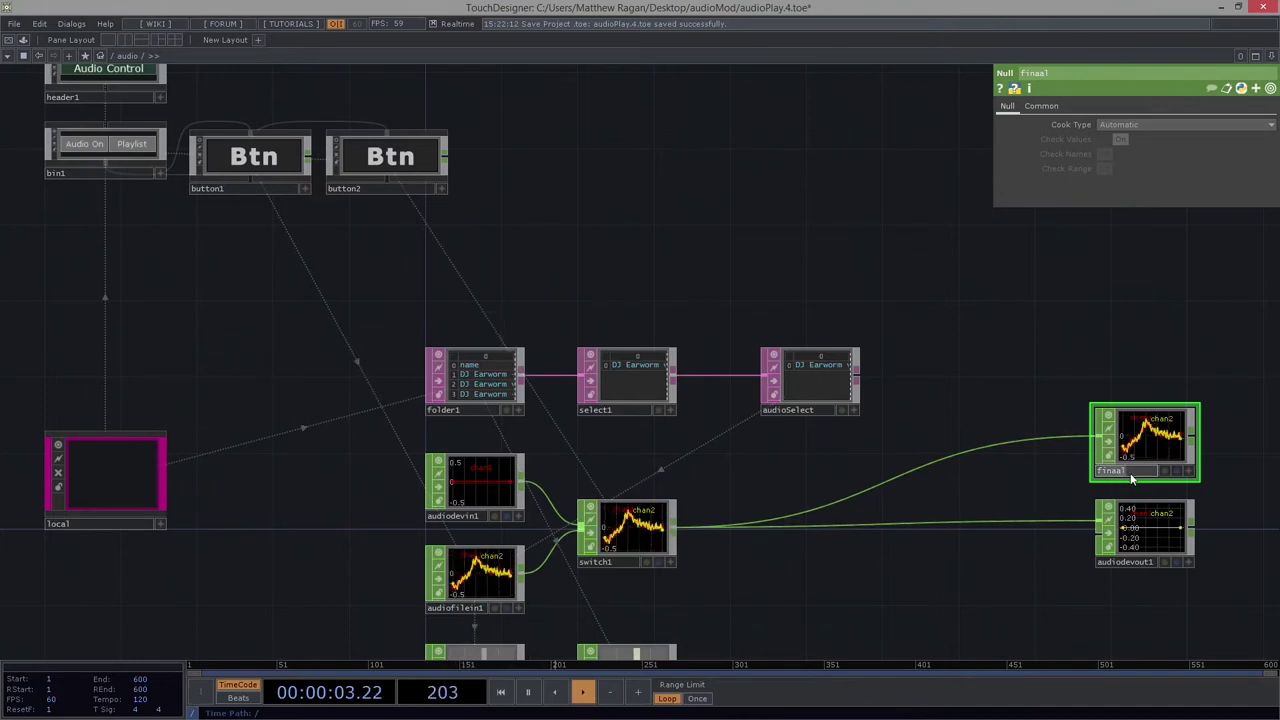
text(al)
key(Return)
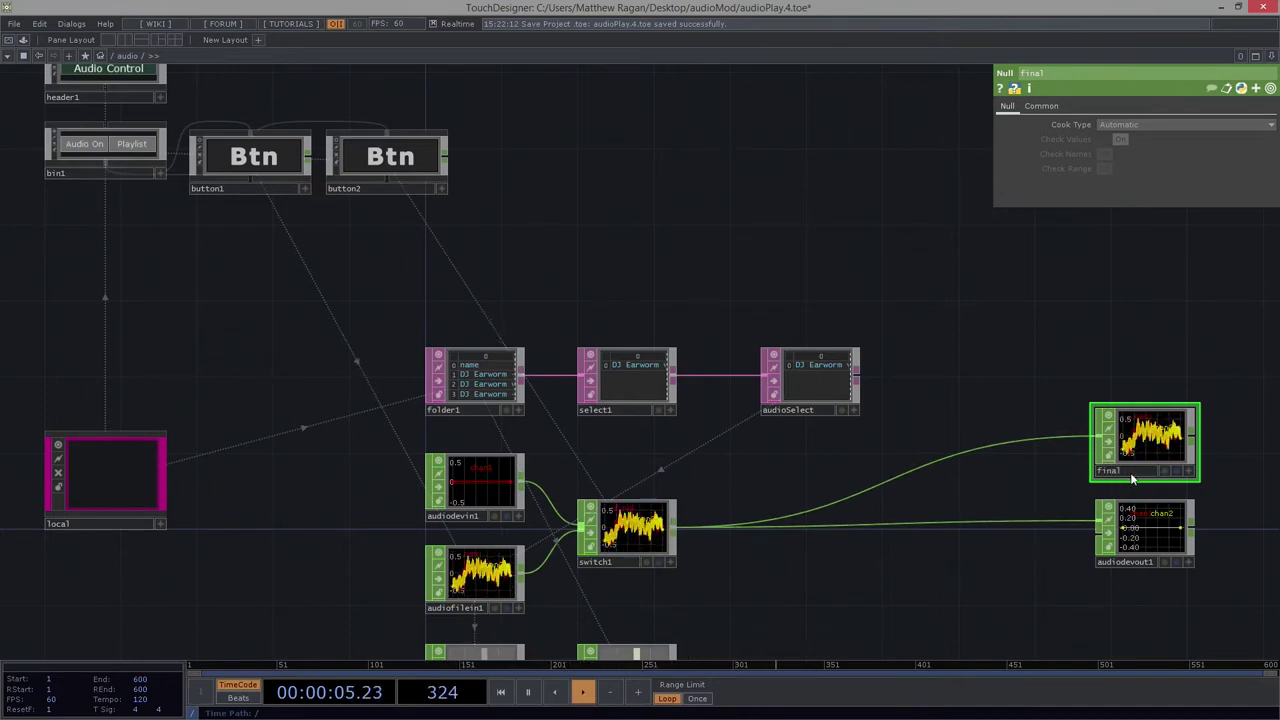
scroll(934, 327, up, 2)
drag(934, 327, 726, 217)
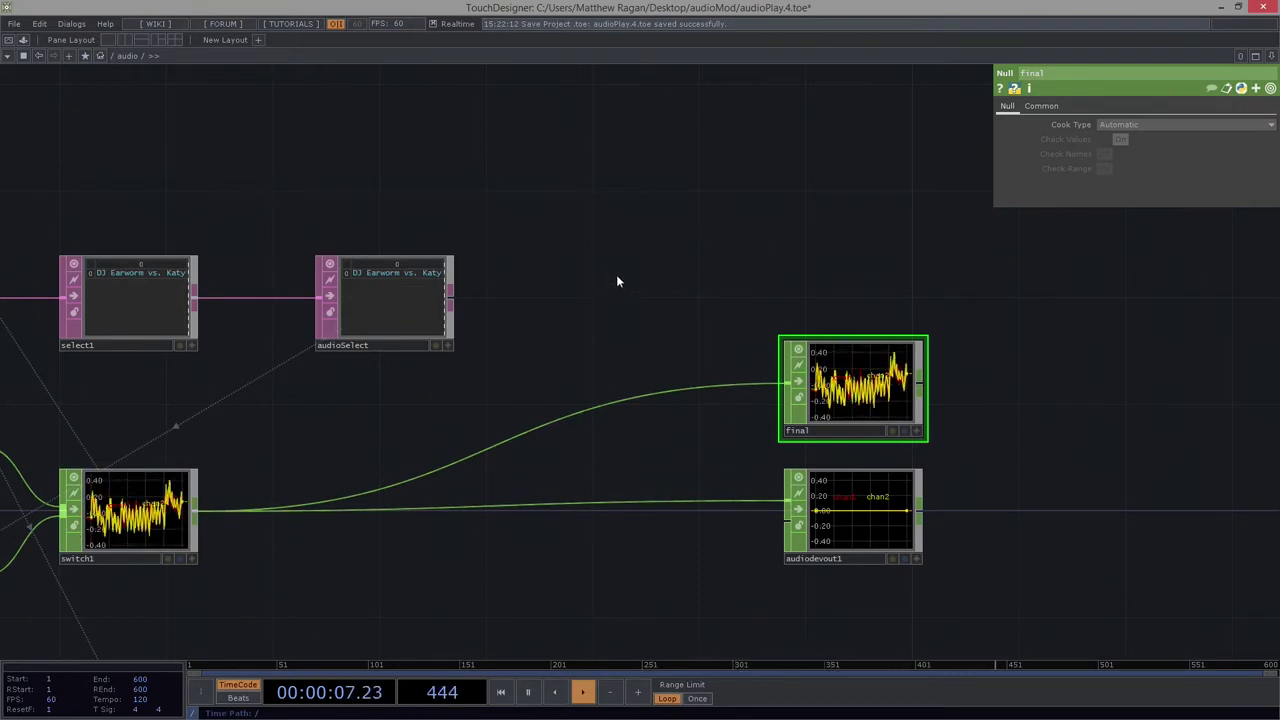
Place a Base component above the final null.
drag(677, 229, 606, 301)
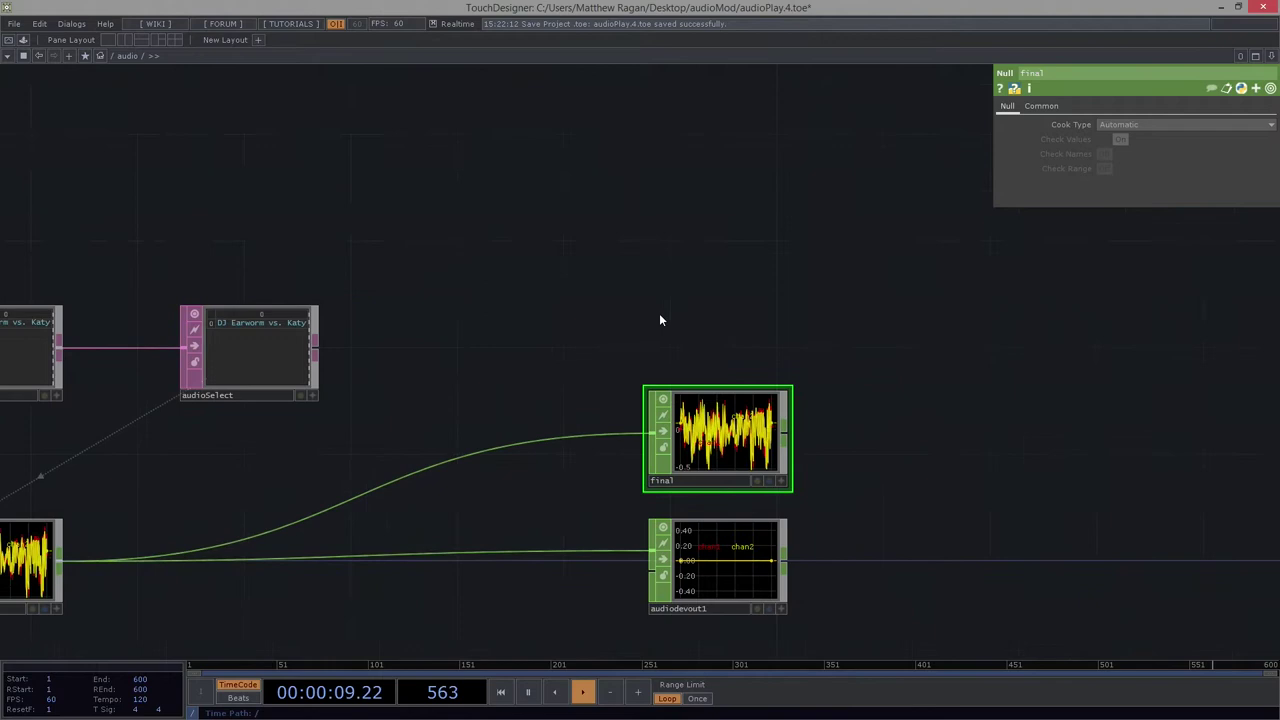
key(Tab)
key(Tab)
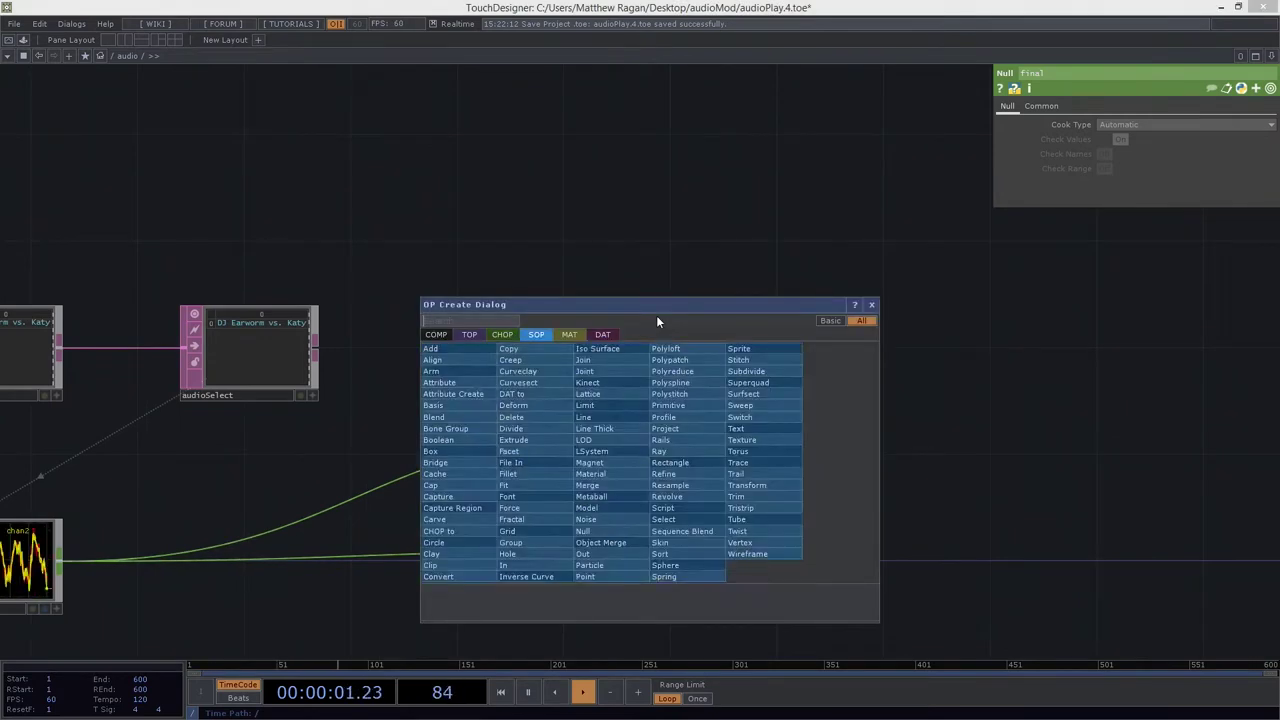
key(Tab)
key(Tab)
key(Tab)
text(bas)
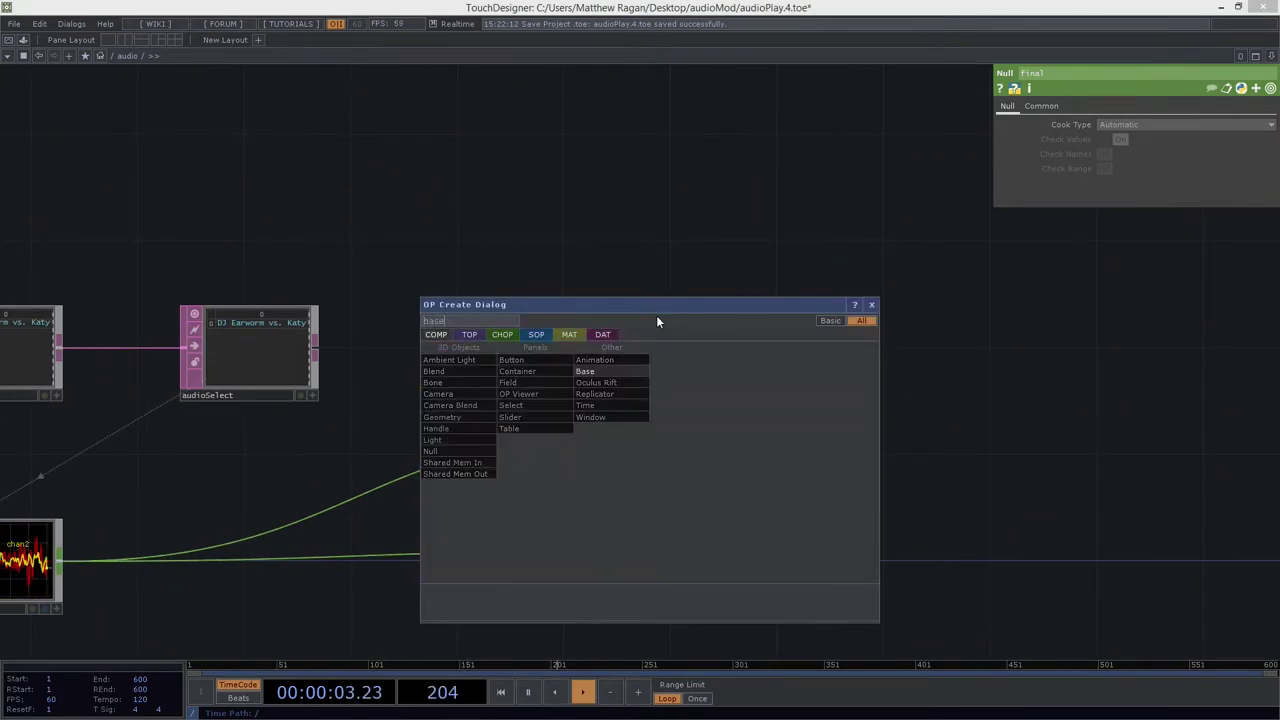
click(612, 369)
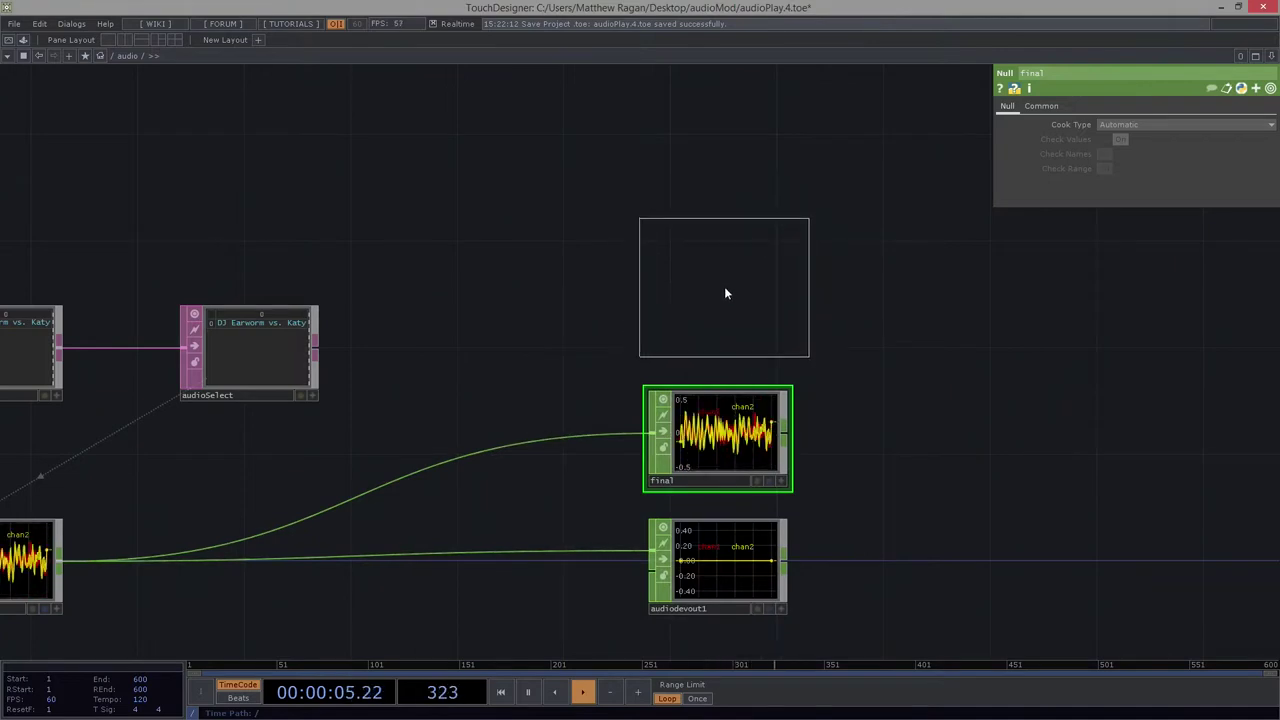
click(724, 286)
Rename the base component to 'analysis' and centre it in view.
double_click(721, 355)
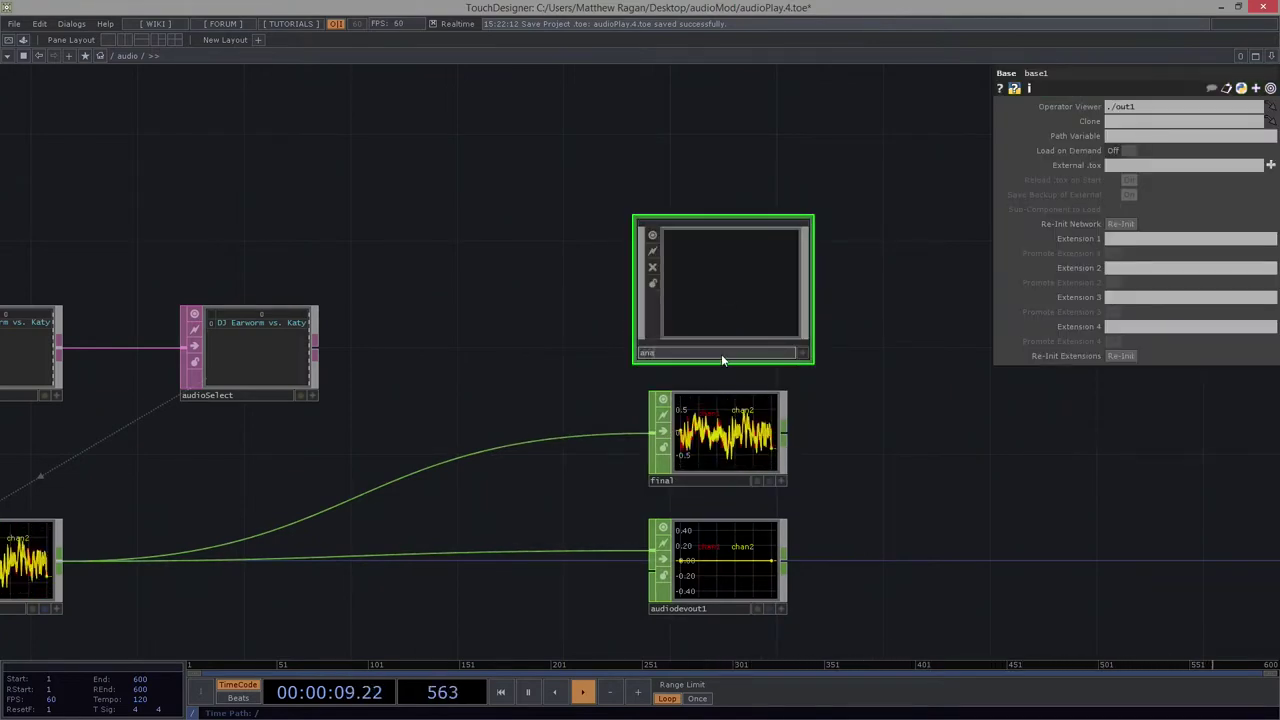
text(analysis)
key(Return)
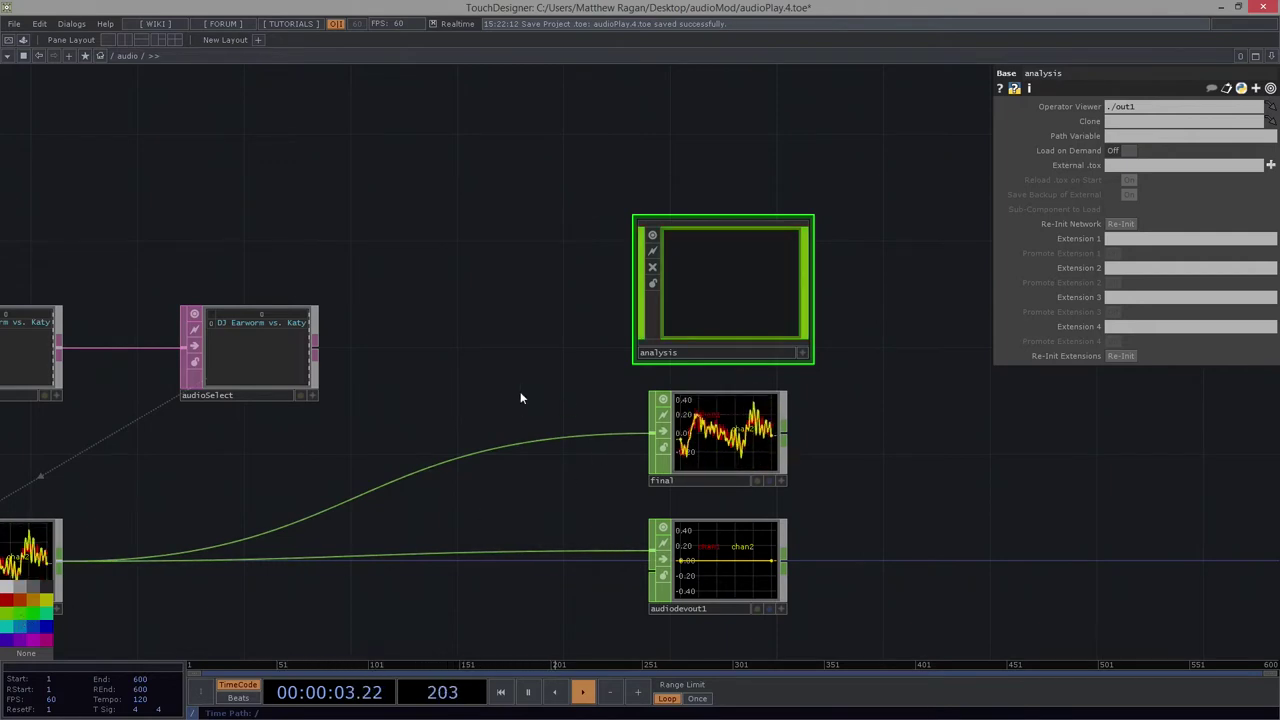
mouse_move(822, 412)
mouse_down()
mouse_move(715, 352)
mouse_move(691, 374)
mouse_up()
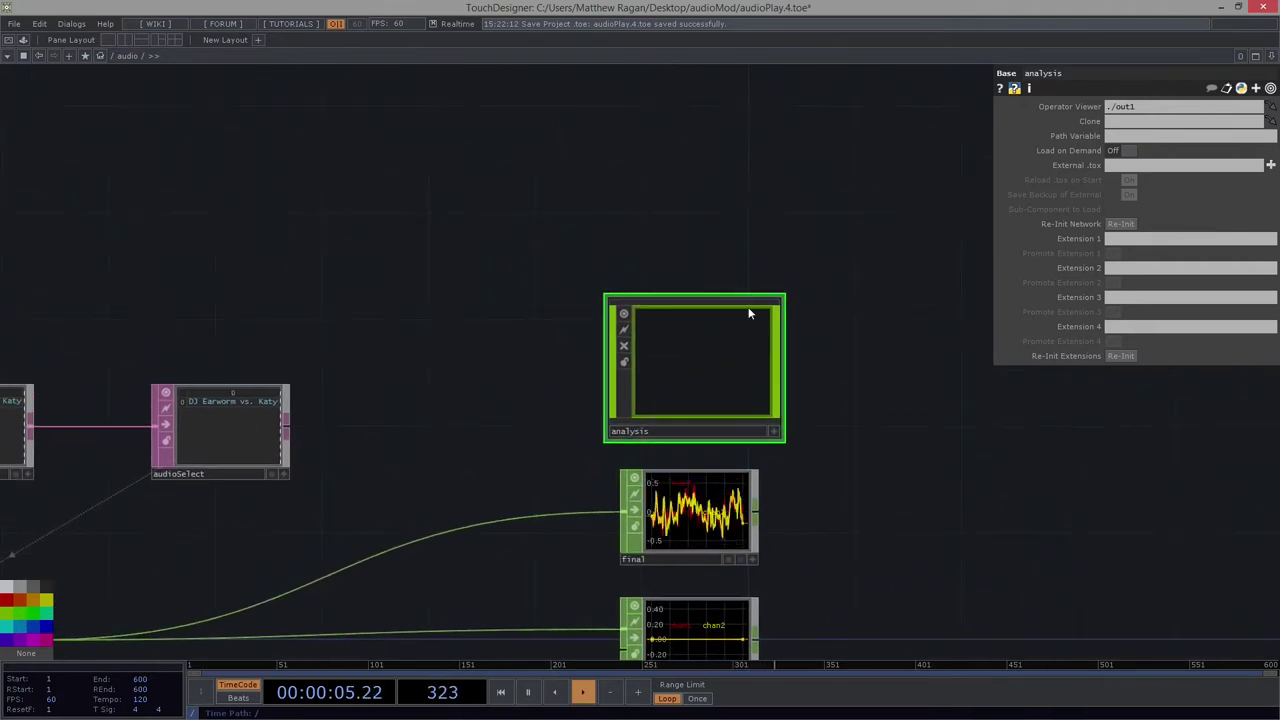
drag(540, 453, 489, 369)
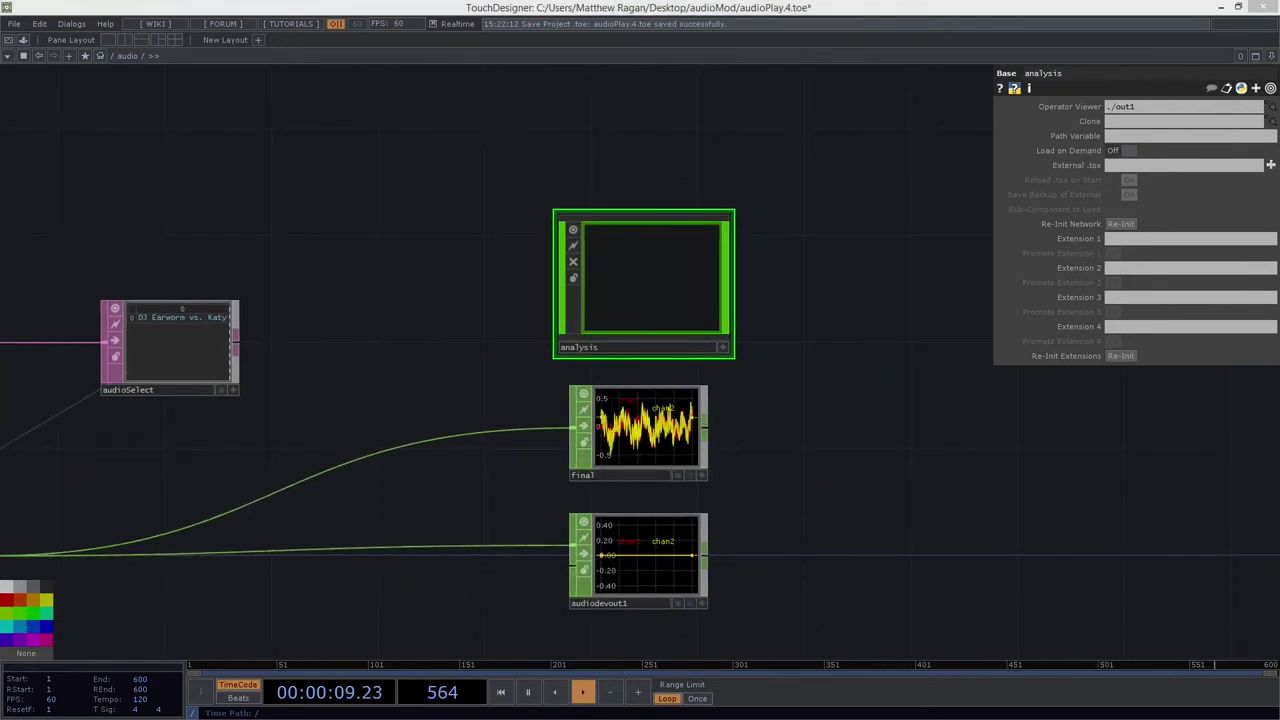
Split the network editor into two panes and frame the empty analysis network.
click(129, 42)
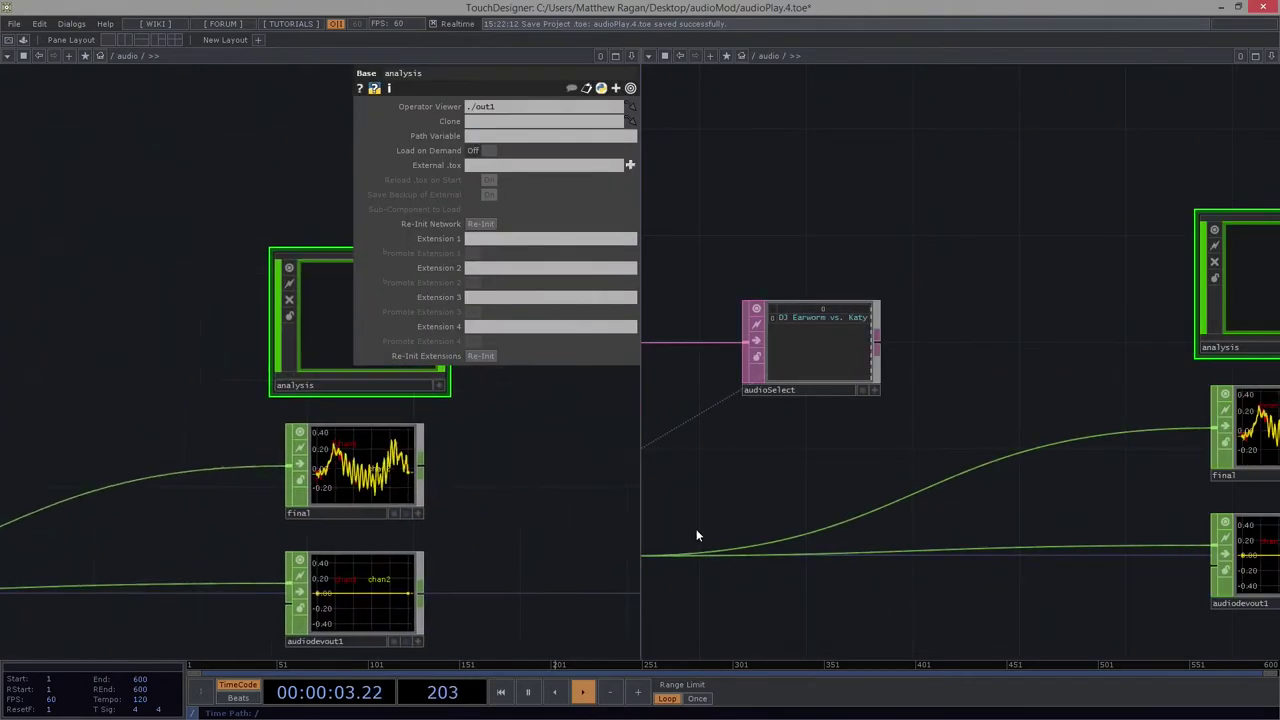
scroll(938, 366, up, 3)
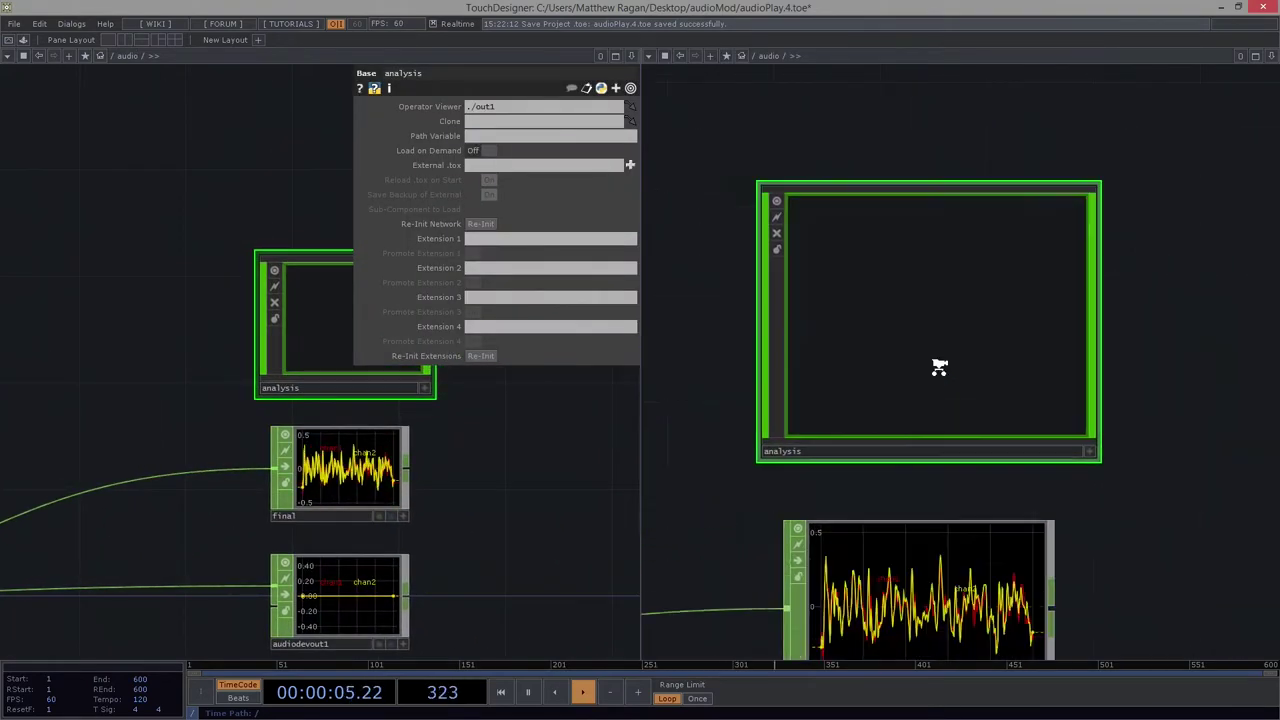
scroll(939, 367, up, 3)
drag(234, 408, 251, 337)
scroll(251, 337, down, 5)
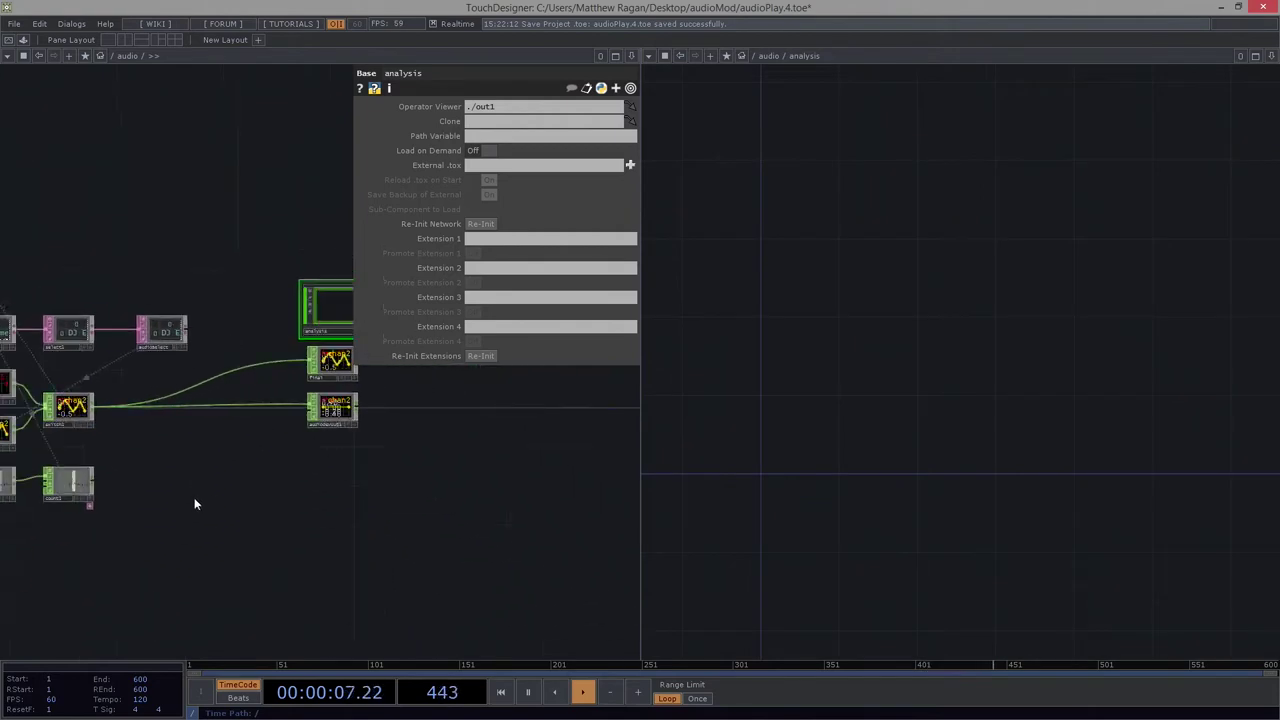
drag(194, 503, 397, 547)
scroll(475, 450, up, 5)
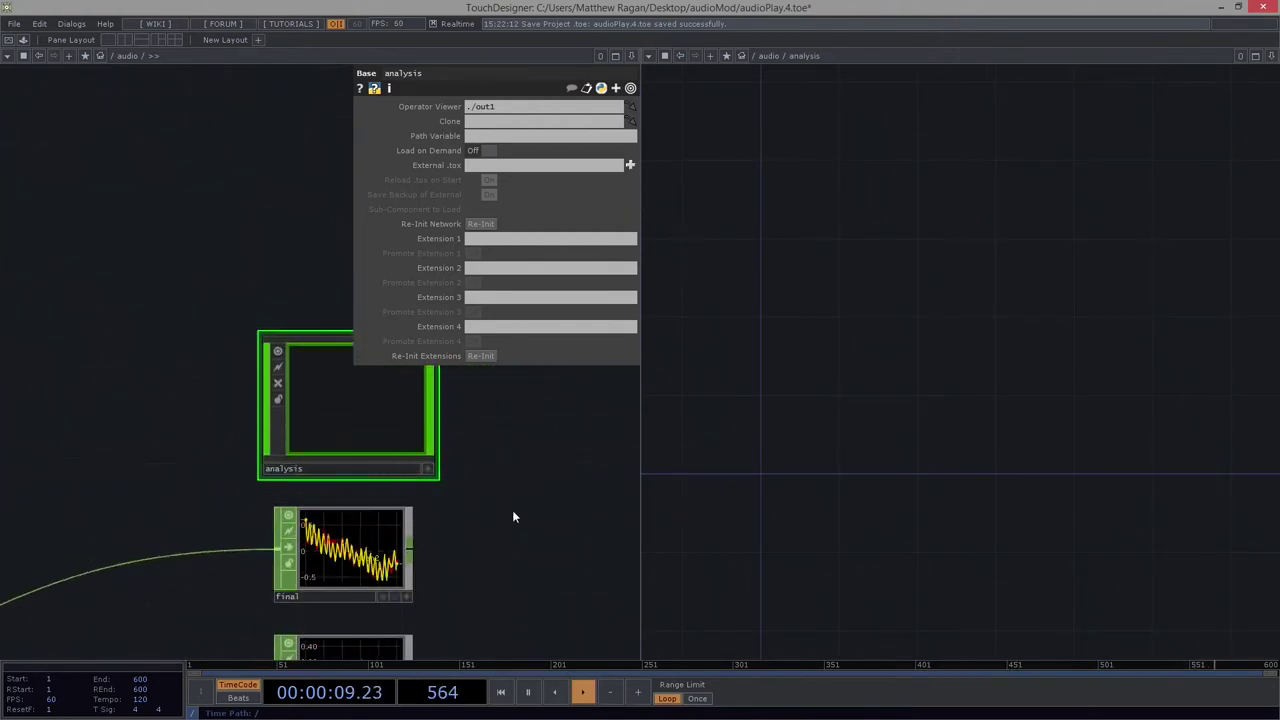
key(h)
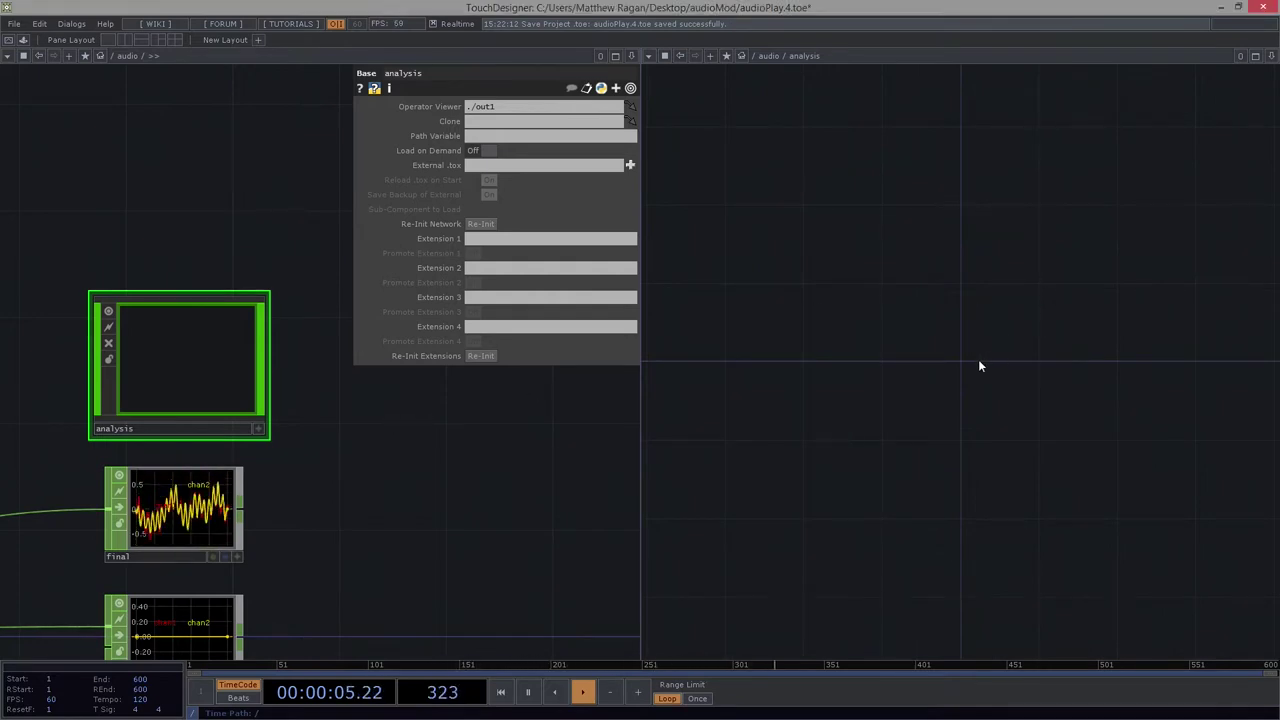
Create select1 inside analysis with final as its source CHOP.
key(Tab)
text(se)
click(824, 379)
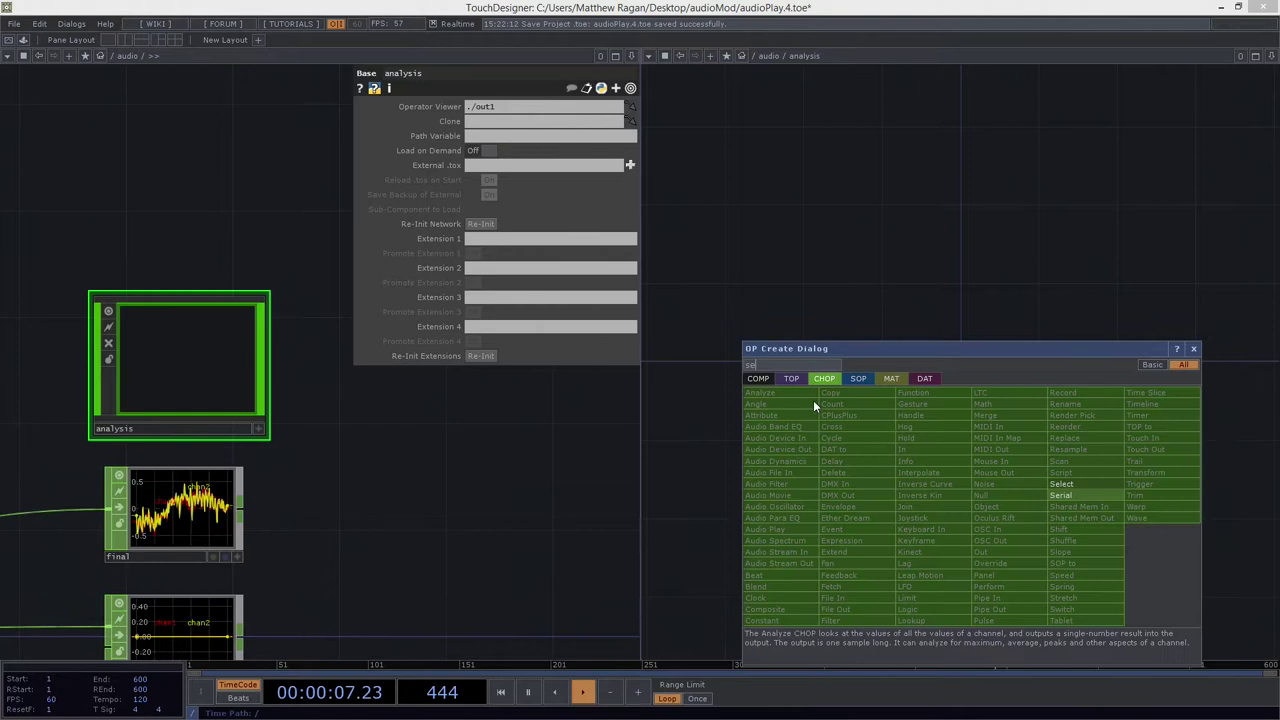
click(1075, 486)
click(966, 360)
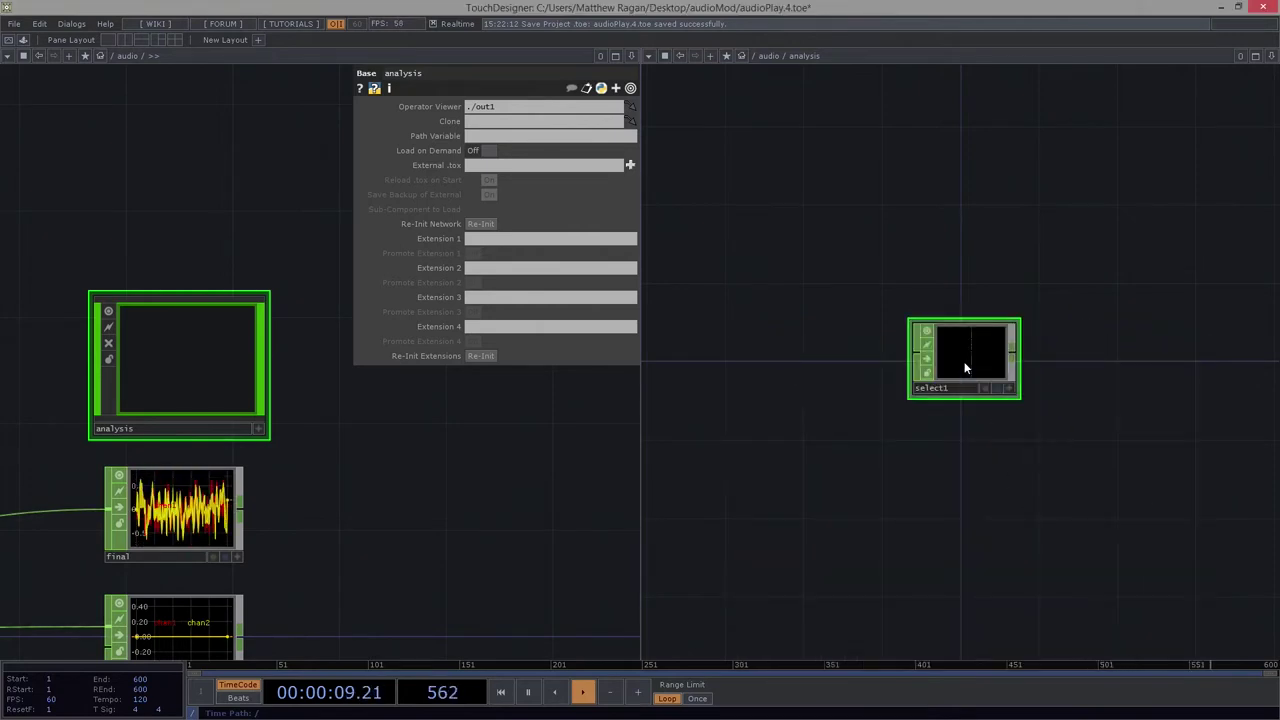
drag(197, 537, 958, 342)
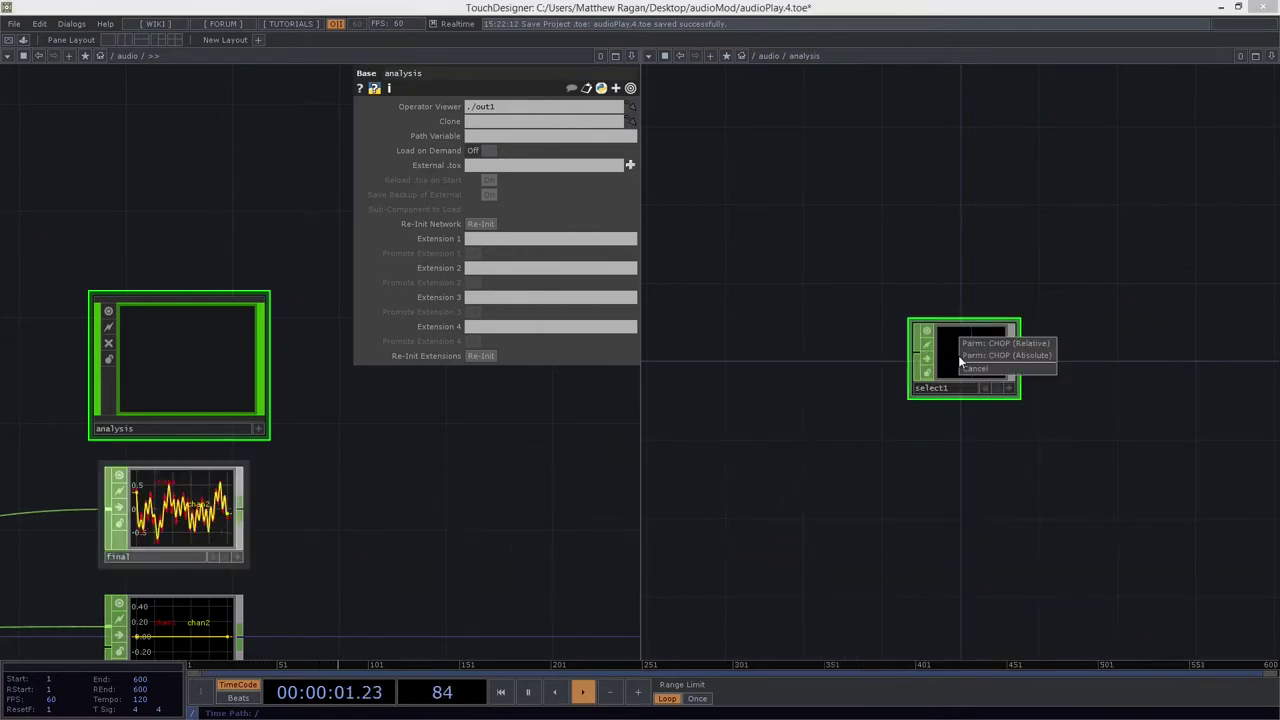
click(1050, 355)
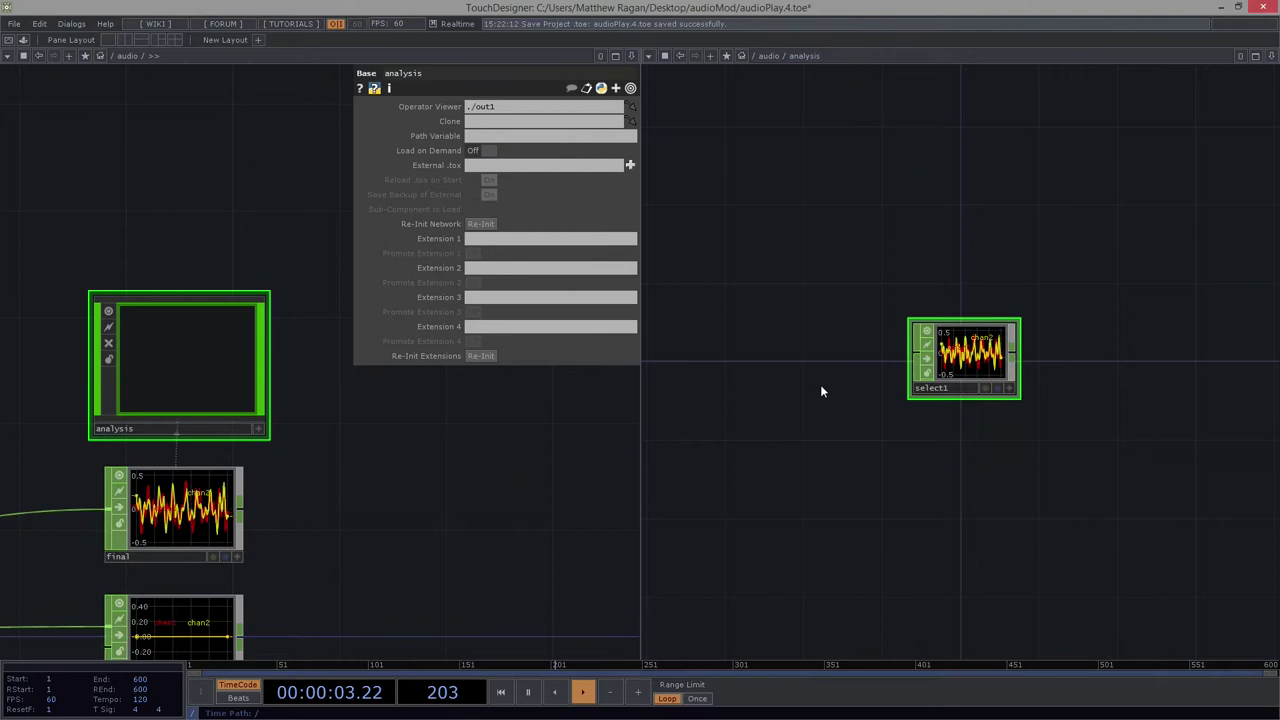
Pan the left pane toward audioSelect and move select1 nearer the pane centre.
scroll(87, 446, down, 2)
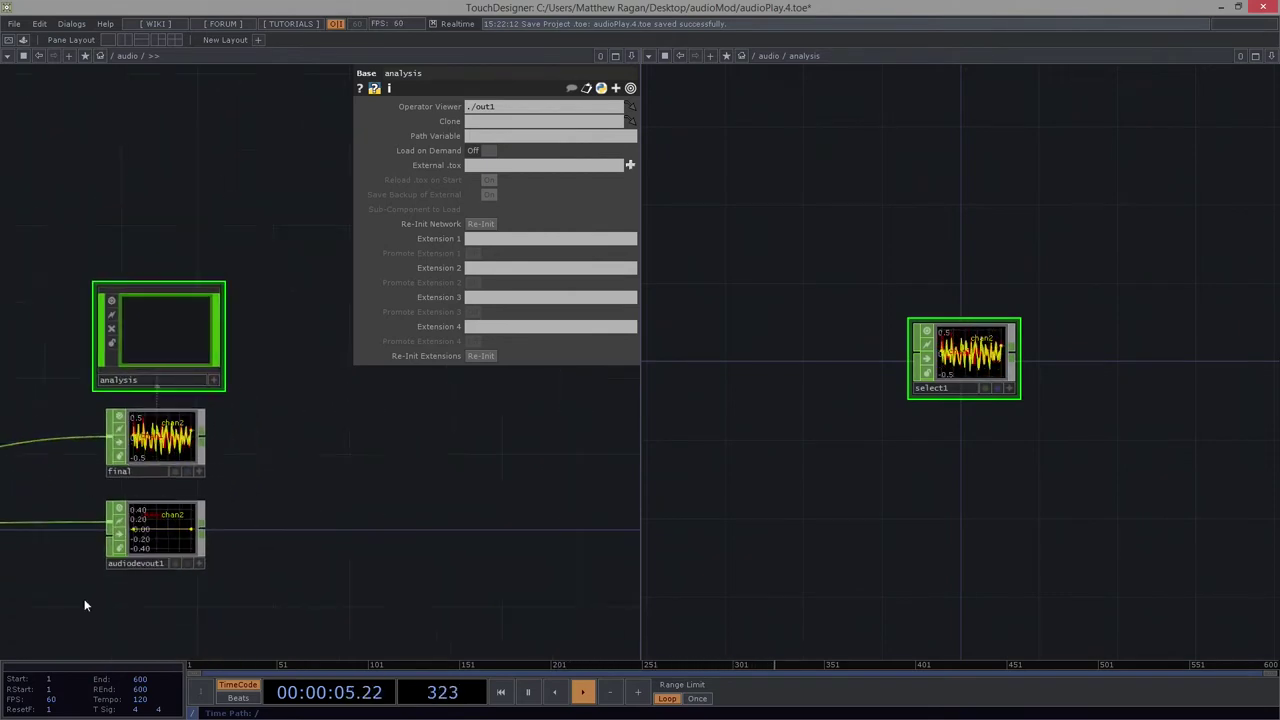
drag(180, 538, 248, 538)
drag(130, 366, 306, 417)
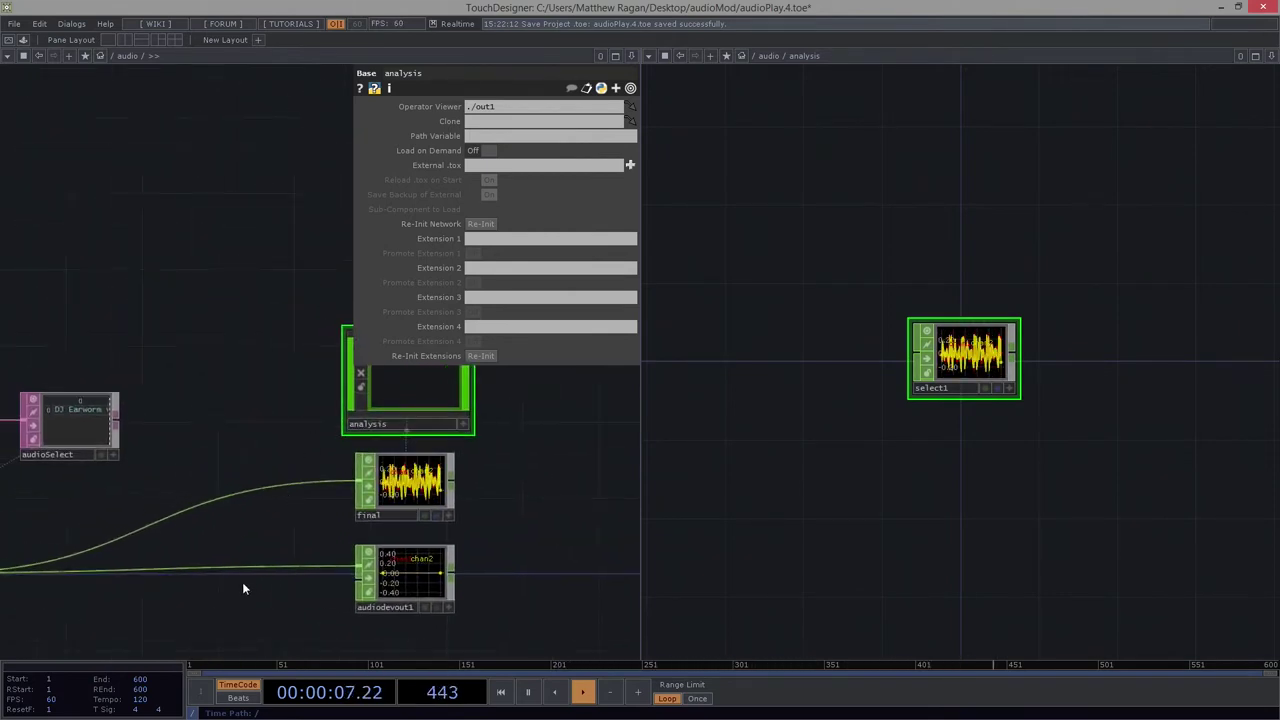
drag(344, 516, 164, 518)
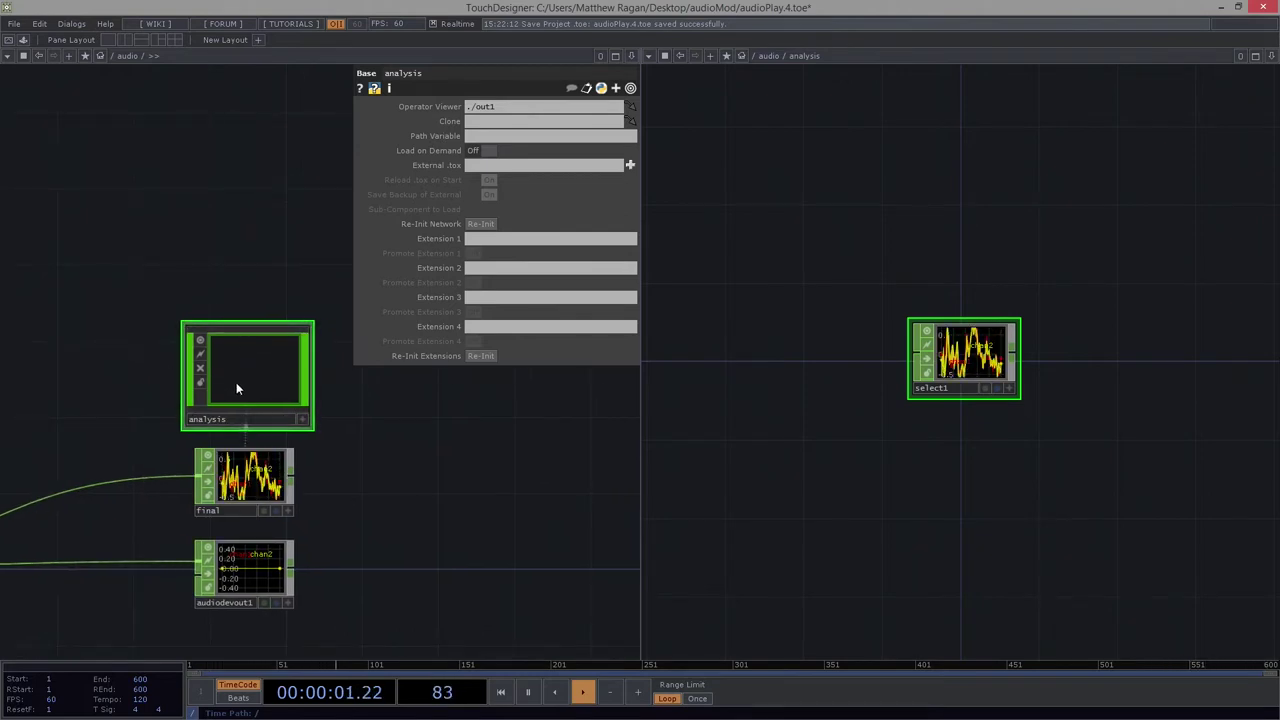
scroll(236, 382, up, 2)
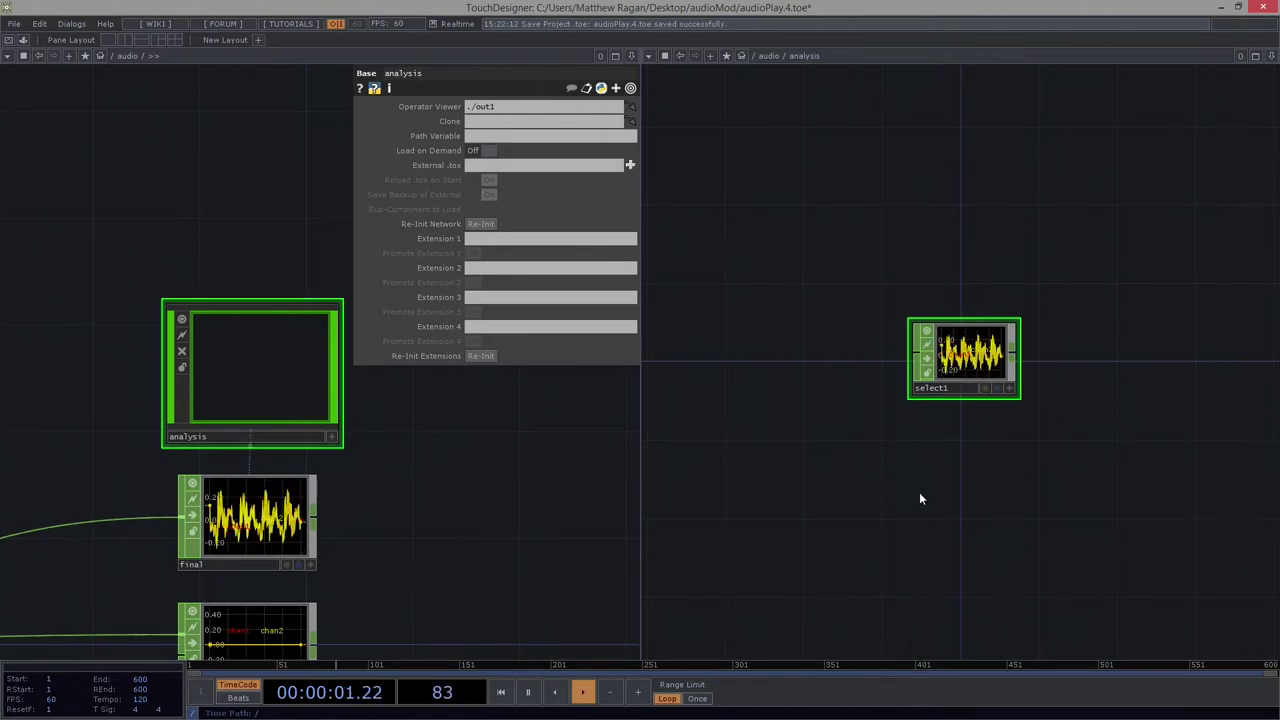
drag(824, 485, 680, 470)
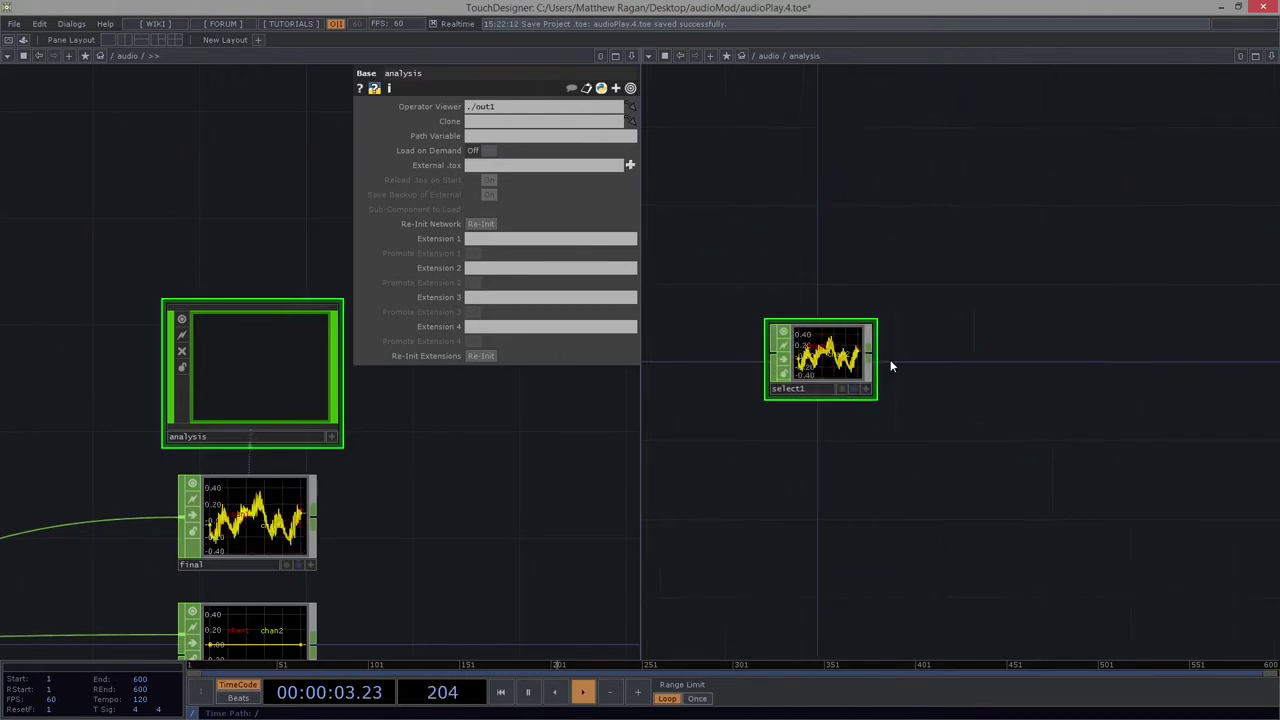
drag(810, 345, 739, 392)
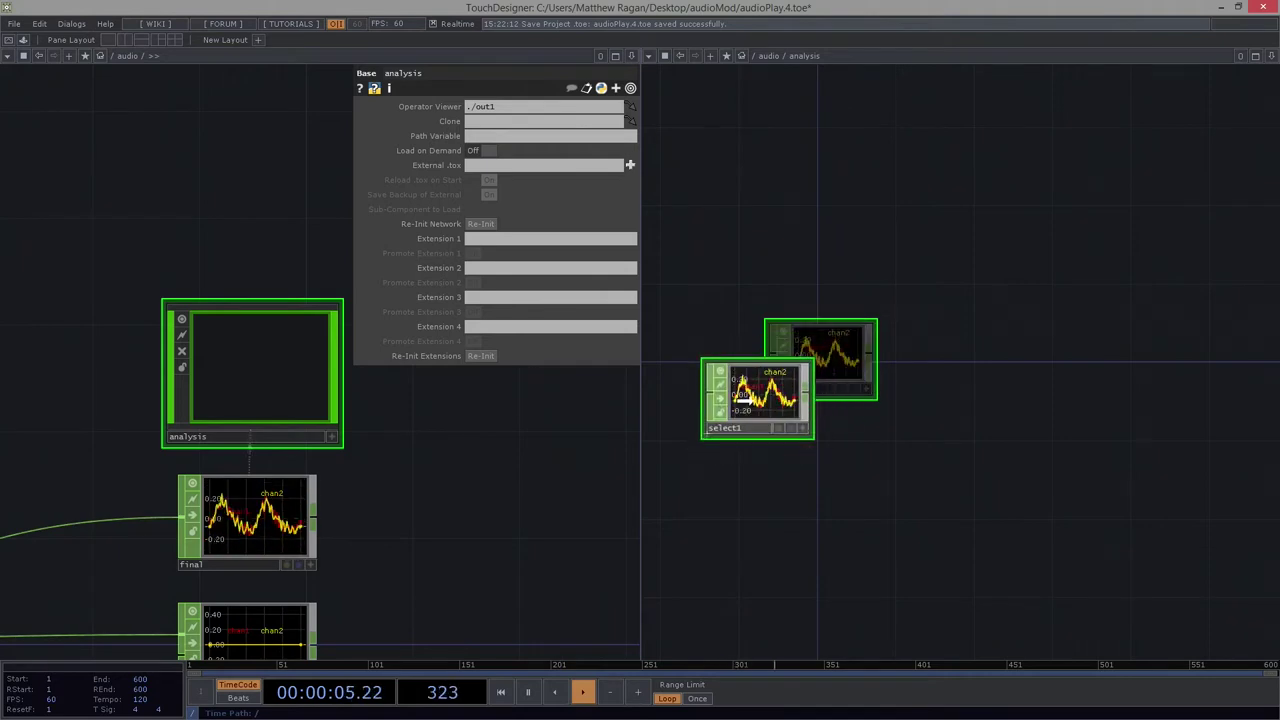
Place an In CHOP, in1, beside select1 and wire select1 into it.
key(Tab)
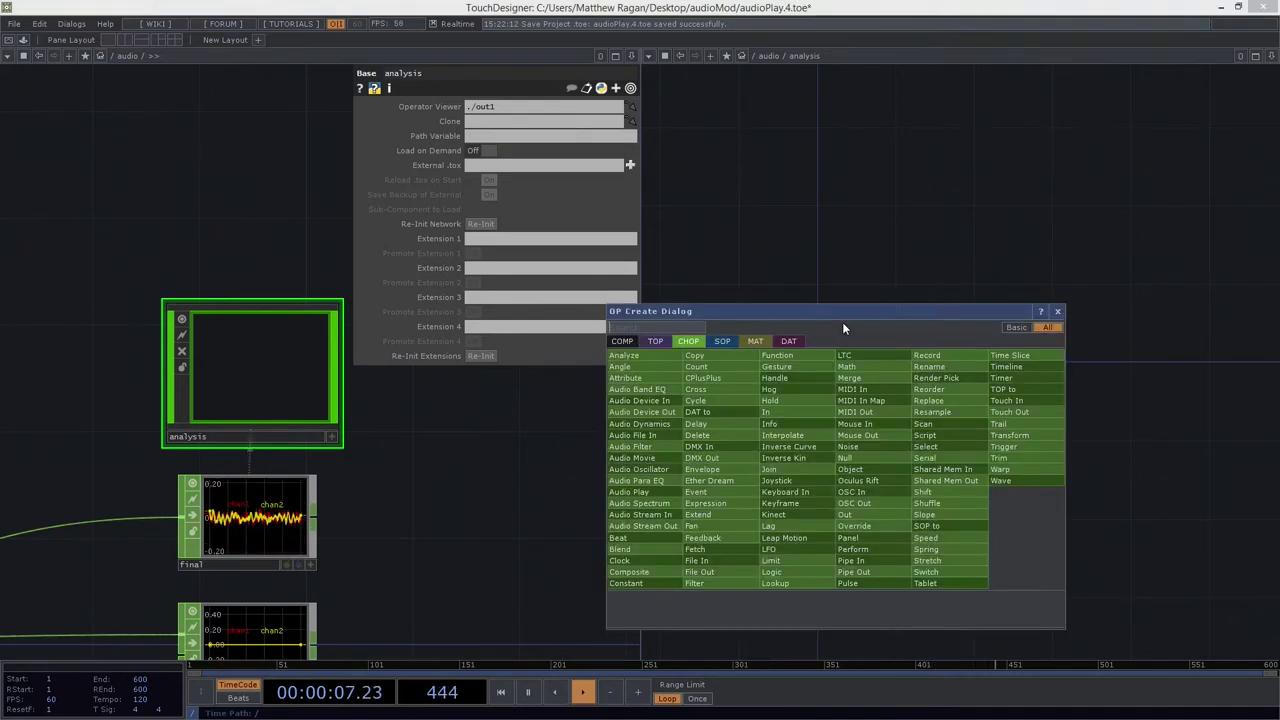
text(in)
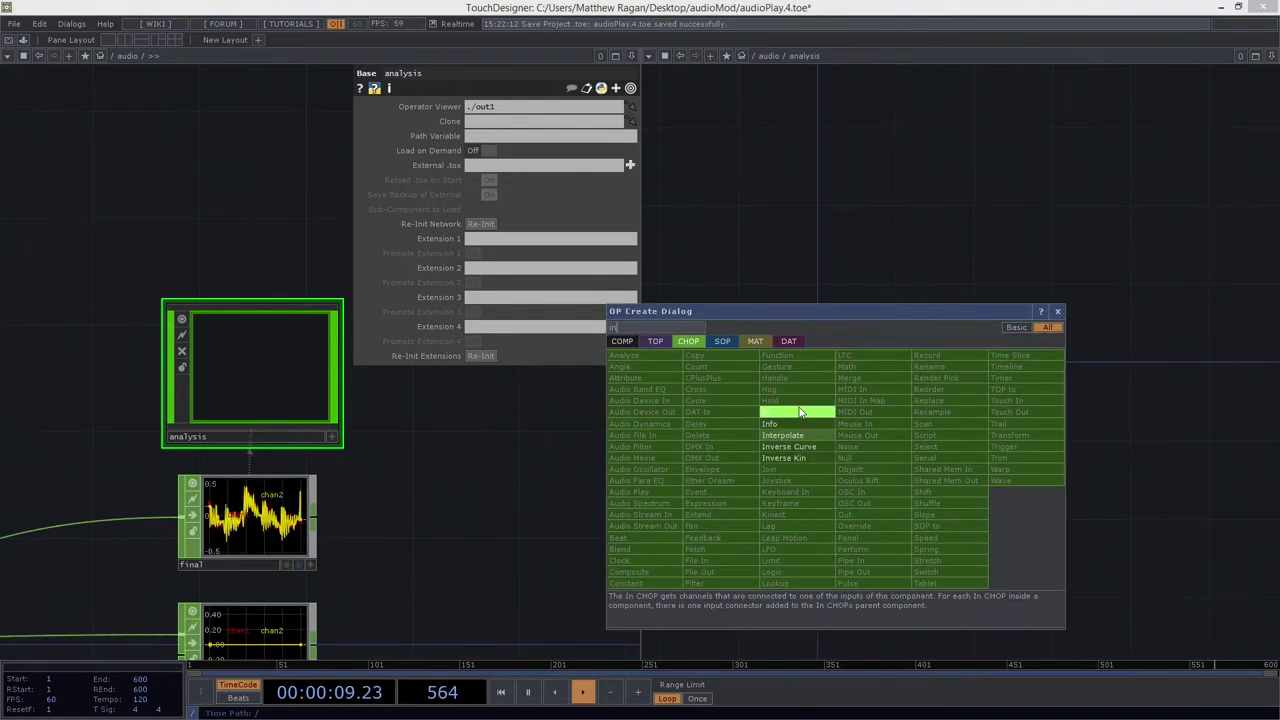
click(800, 412)
click(883, 322)
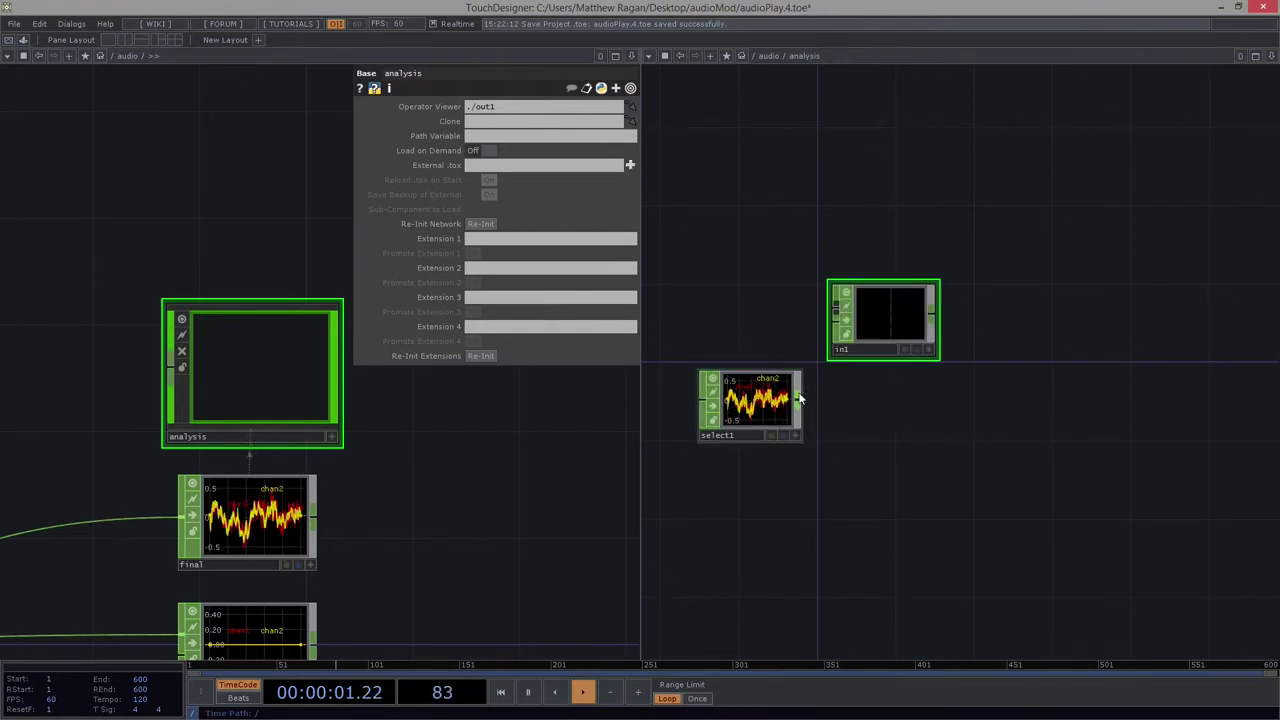
drag(731, 407, 708, 407)
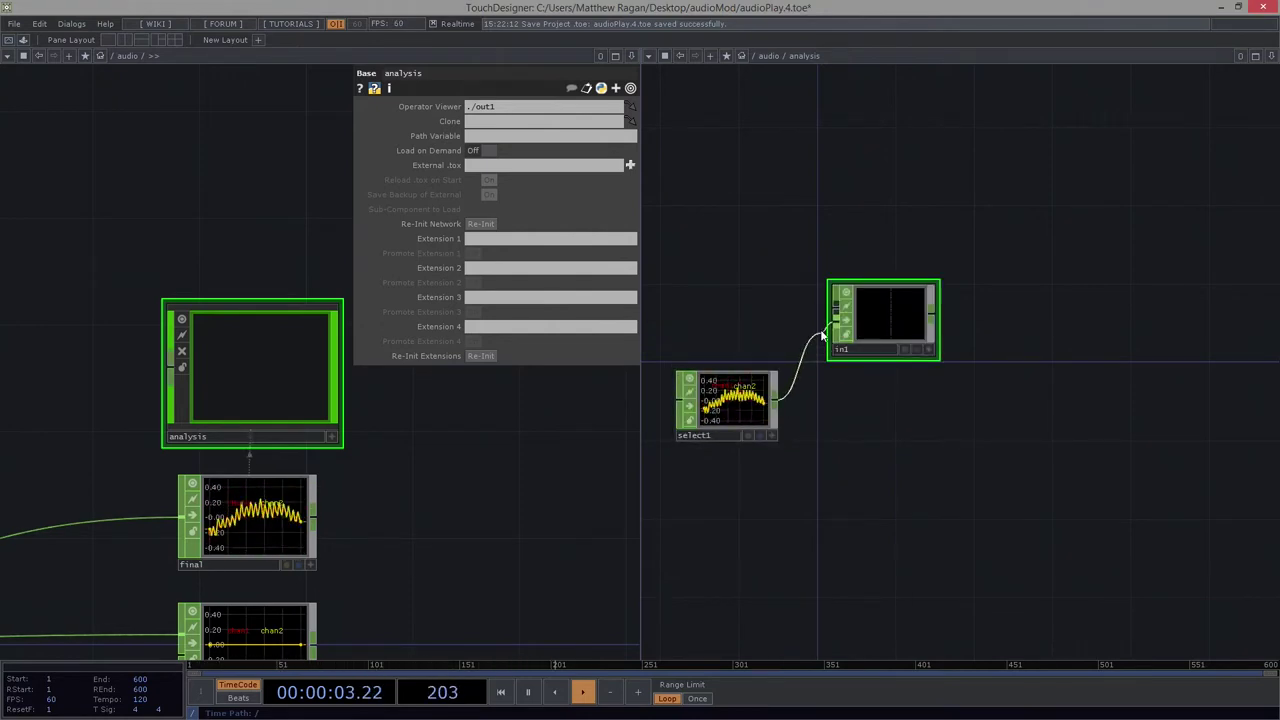
drag(888, 320, 872, 320)
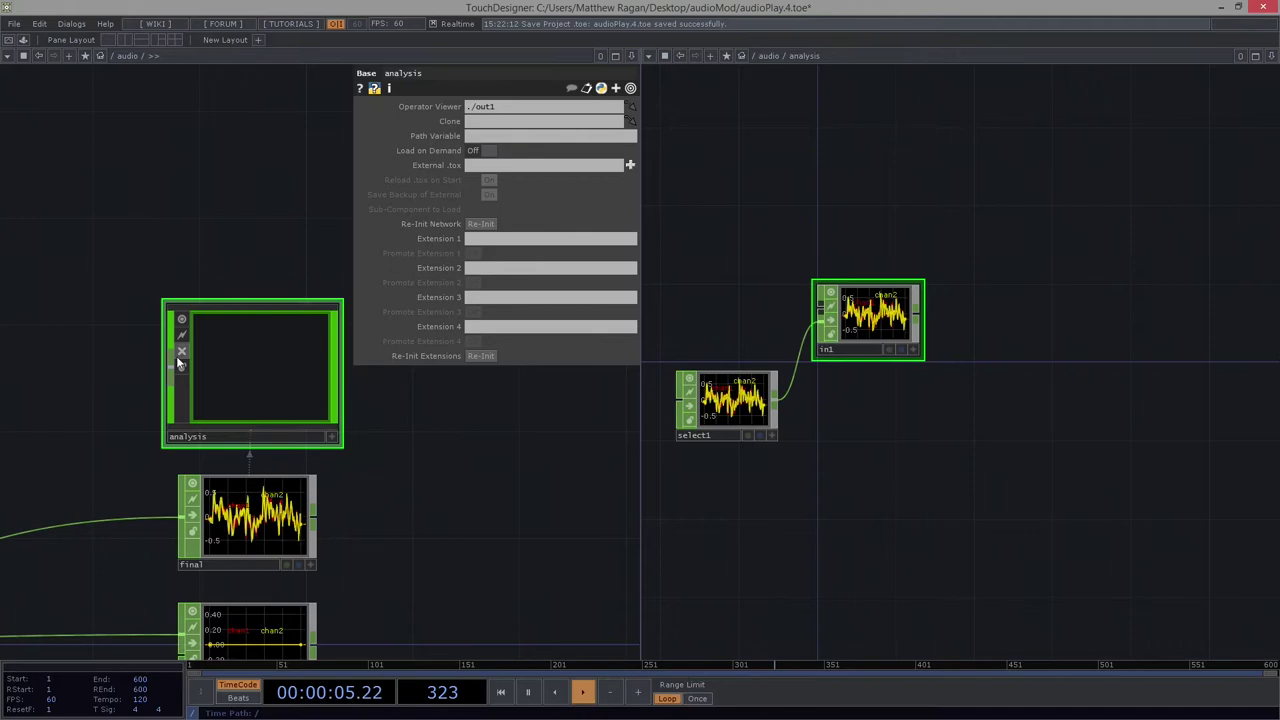
Undo an accidental resize of the select1 node.
drag(469, 425, 578, 406)
scroll(359, 434, down, 2)
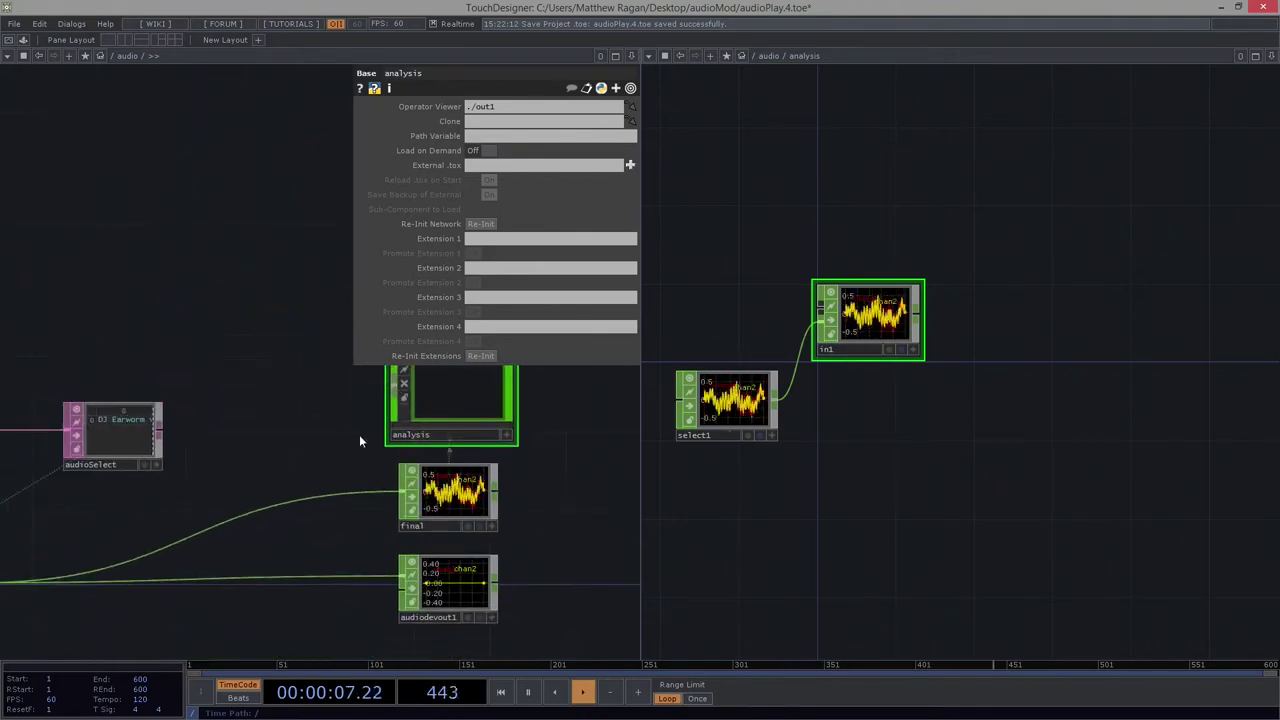
drag(720, 372, 720, 352)
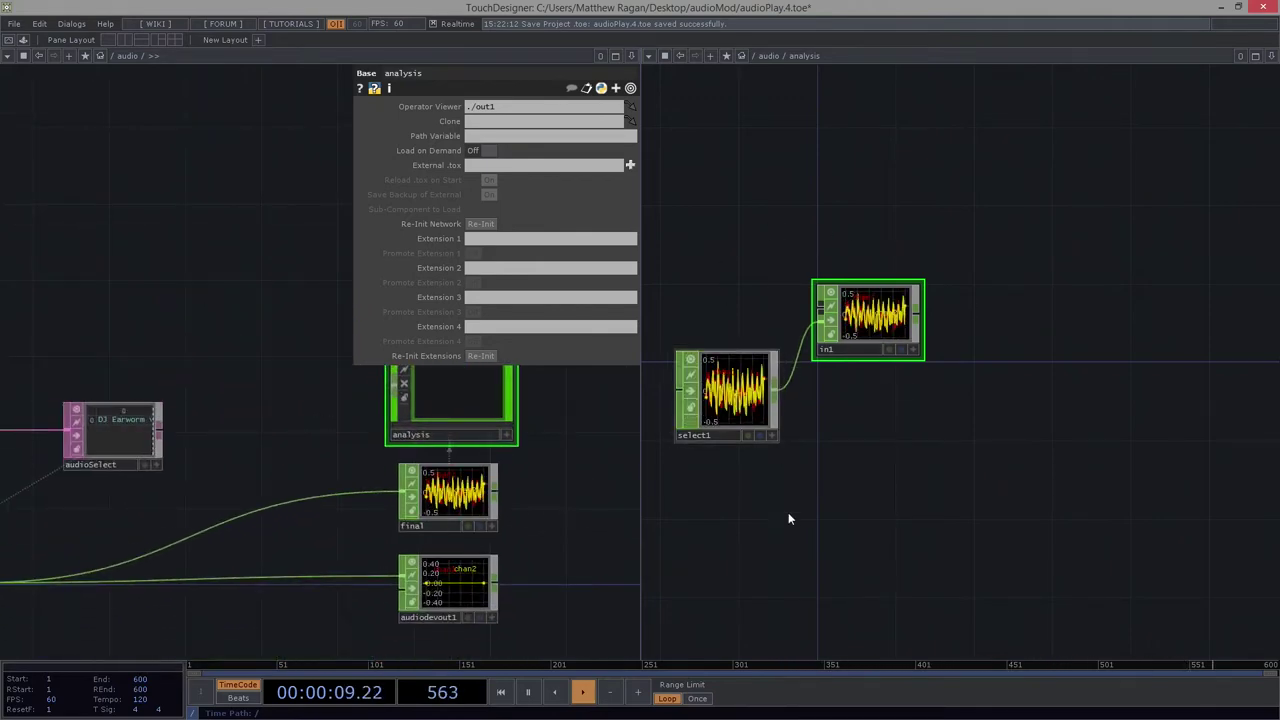
key(ctrl+z)
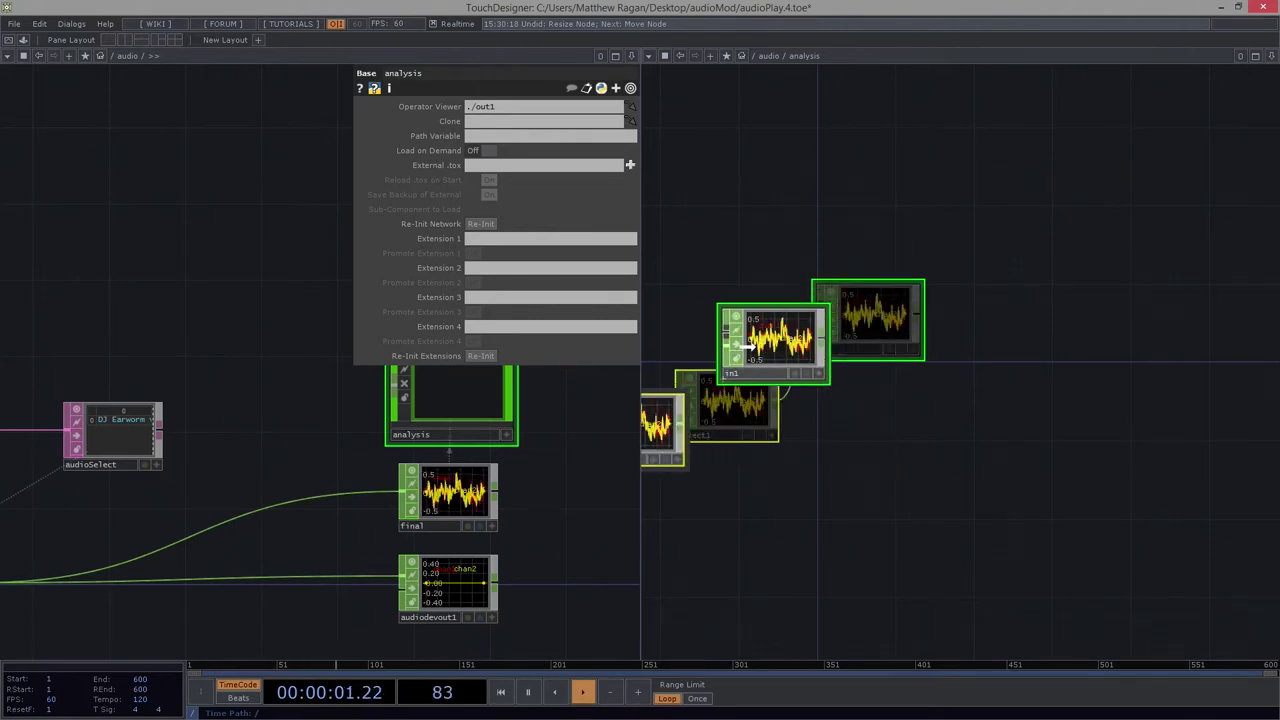
Check select1's parameters and nudge in1 slightly right.
drag(774, 520, 817, 412)
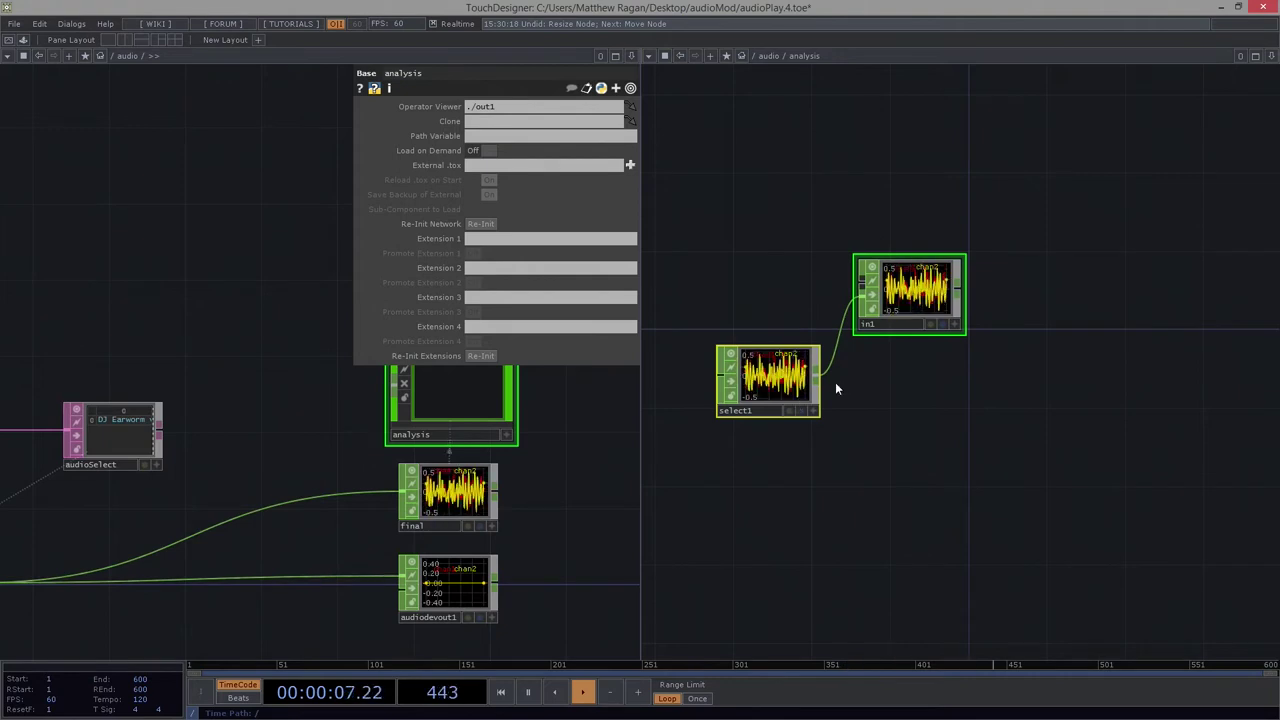
drag(837, 389, 717, 456)
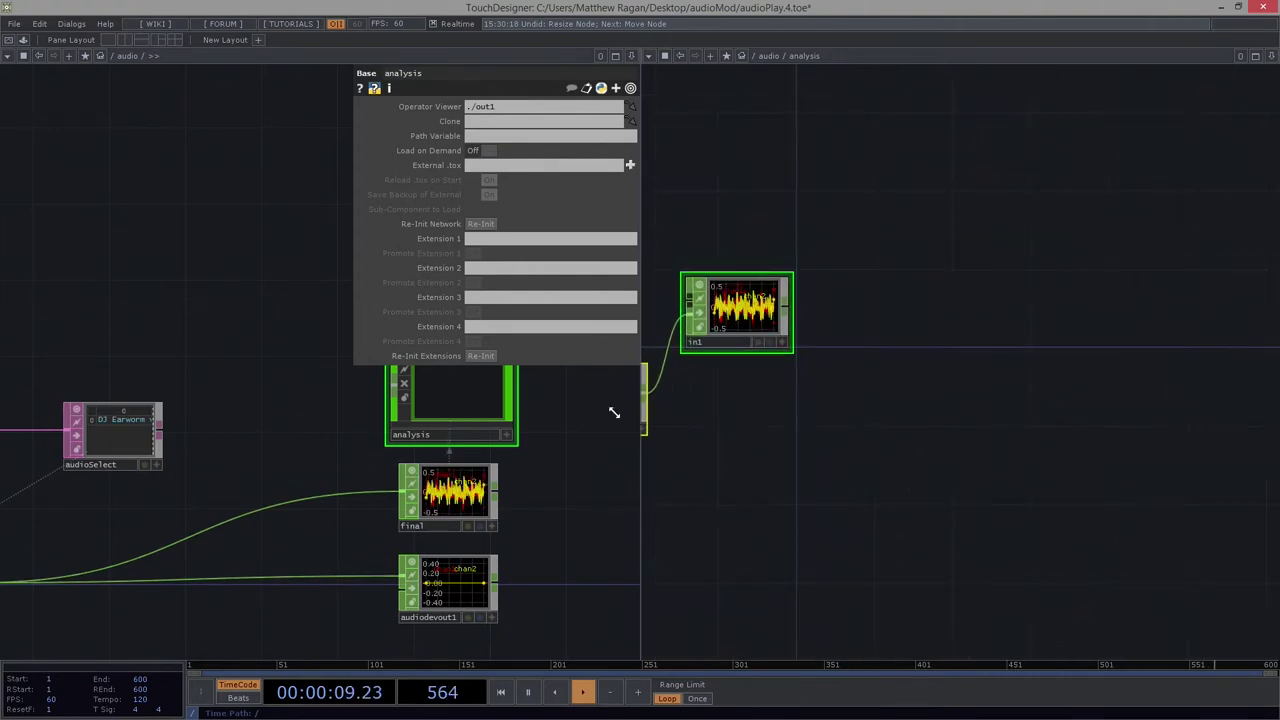
drag(614, 413, 671, 410)
drag(780, 494, 666, 343)
key(p)
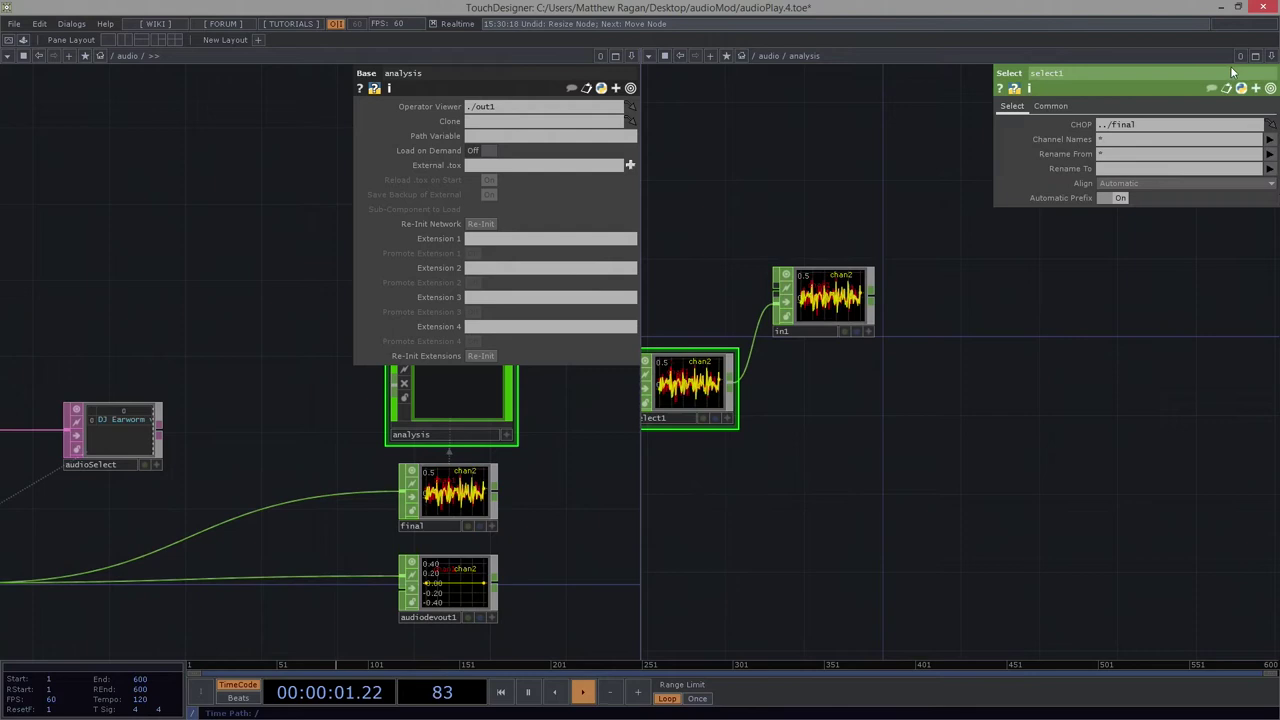
key(p)
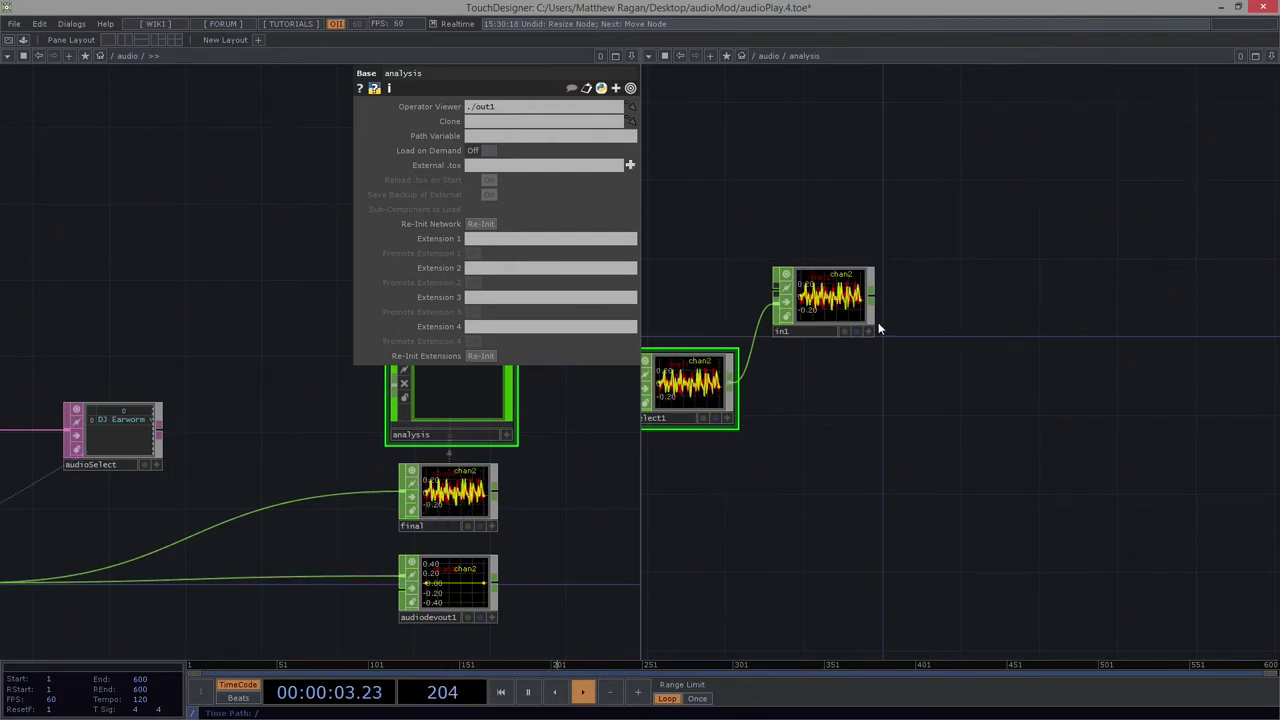
drag(878, 326, 886, 326)
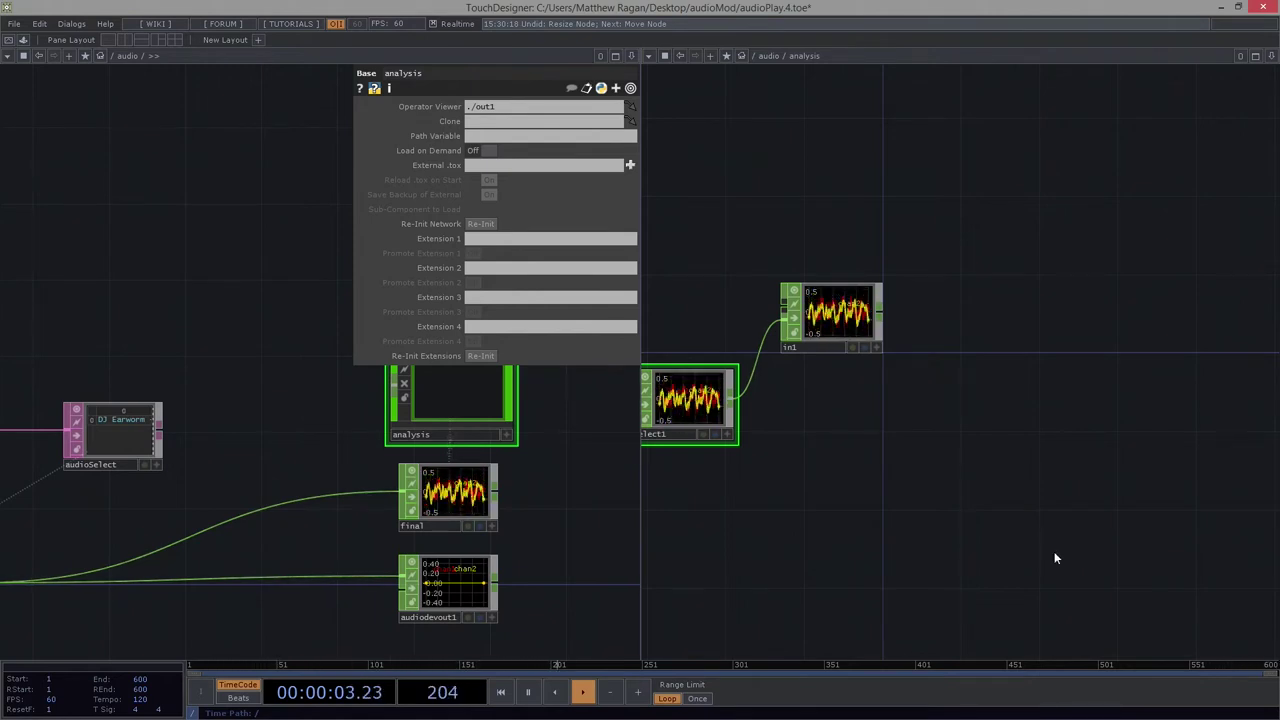
Close the left pane so the analysis network fills the window.
scroll(830, 300, up, 3)
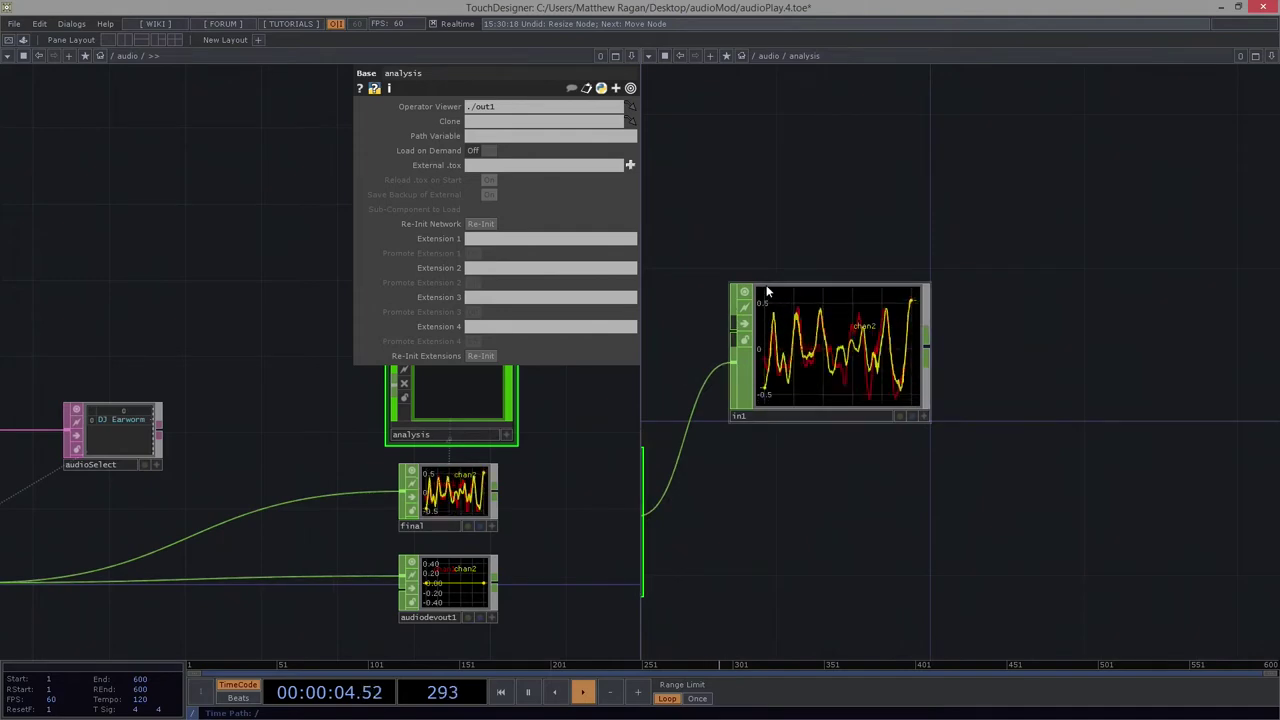
click(615, 54)
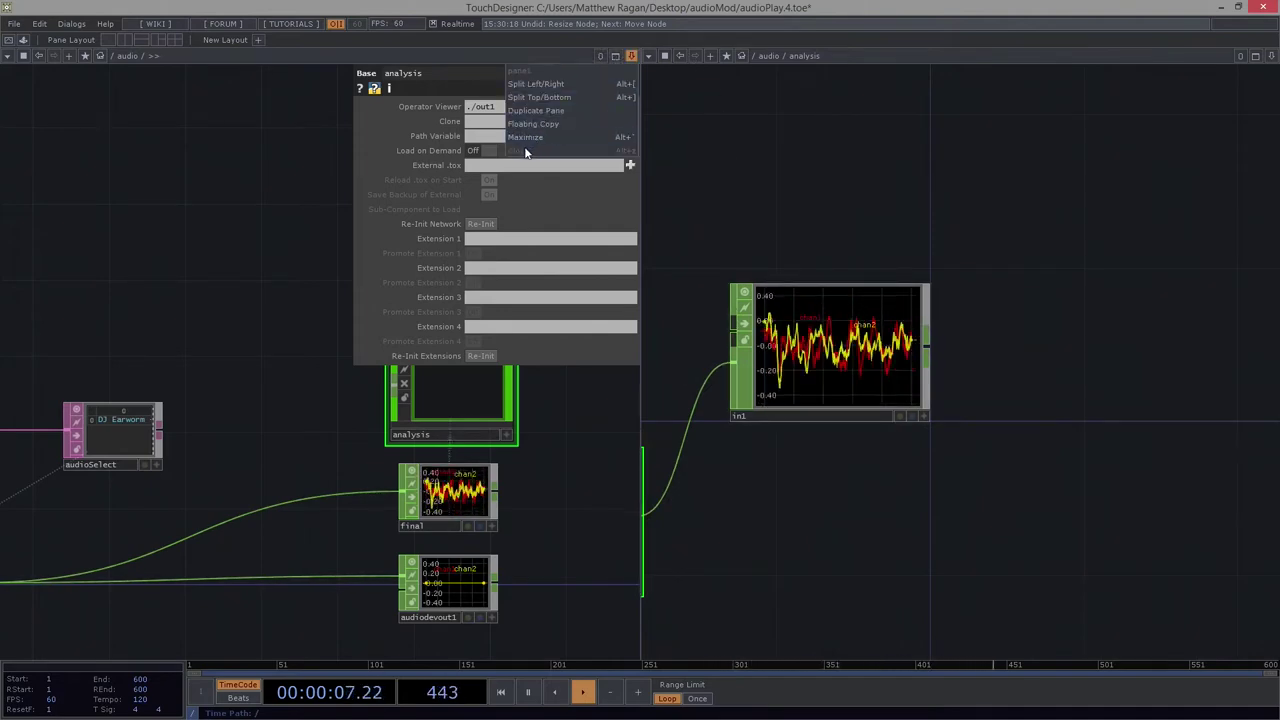
click(560, 140)
drag(460, 196, 622, 196)
Add math1 after in1 with Combine Channels set to Average.
right_click(453, 342)
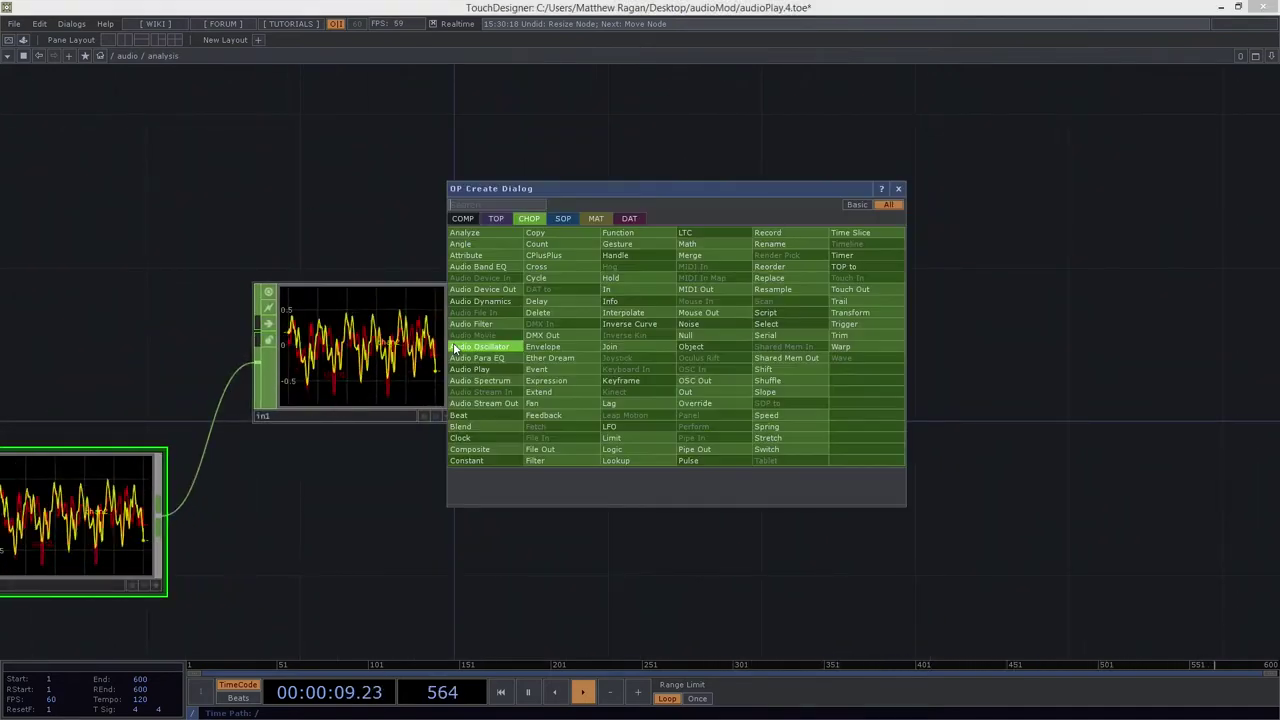
click(669, 245)
click(636, 339)
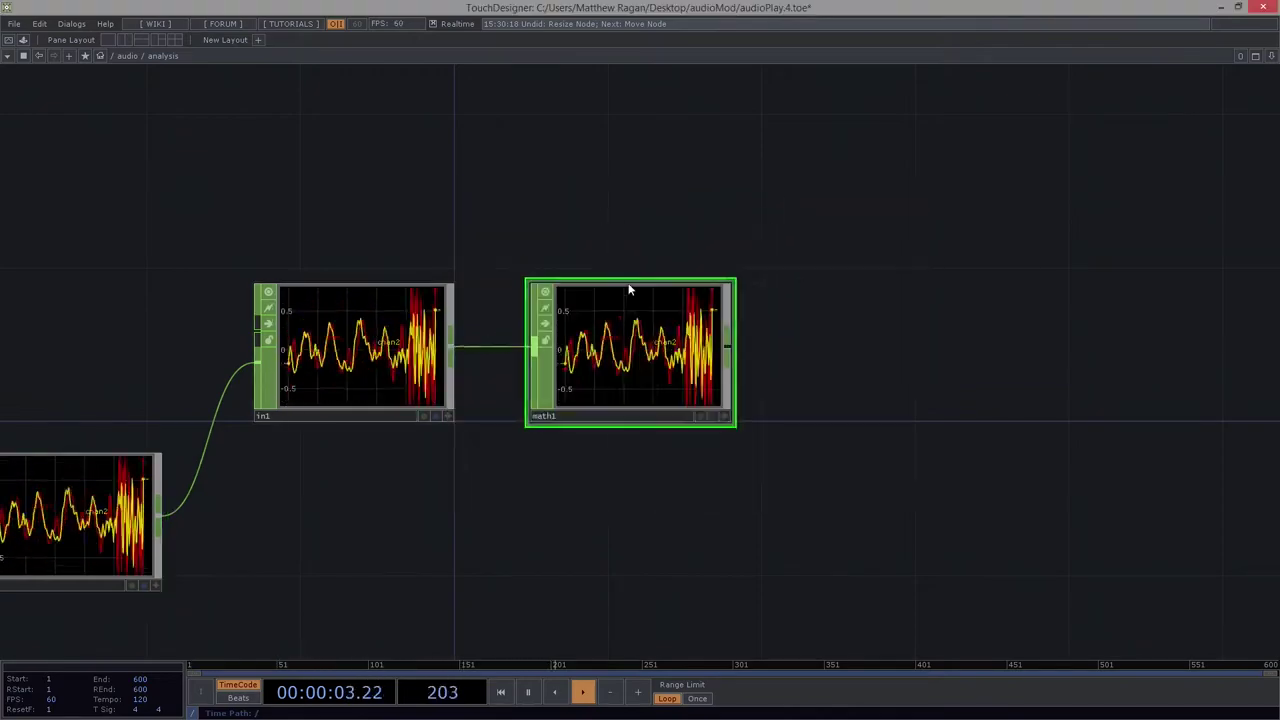
key(p)
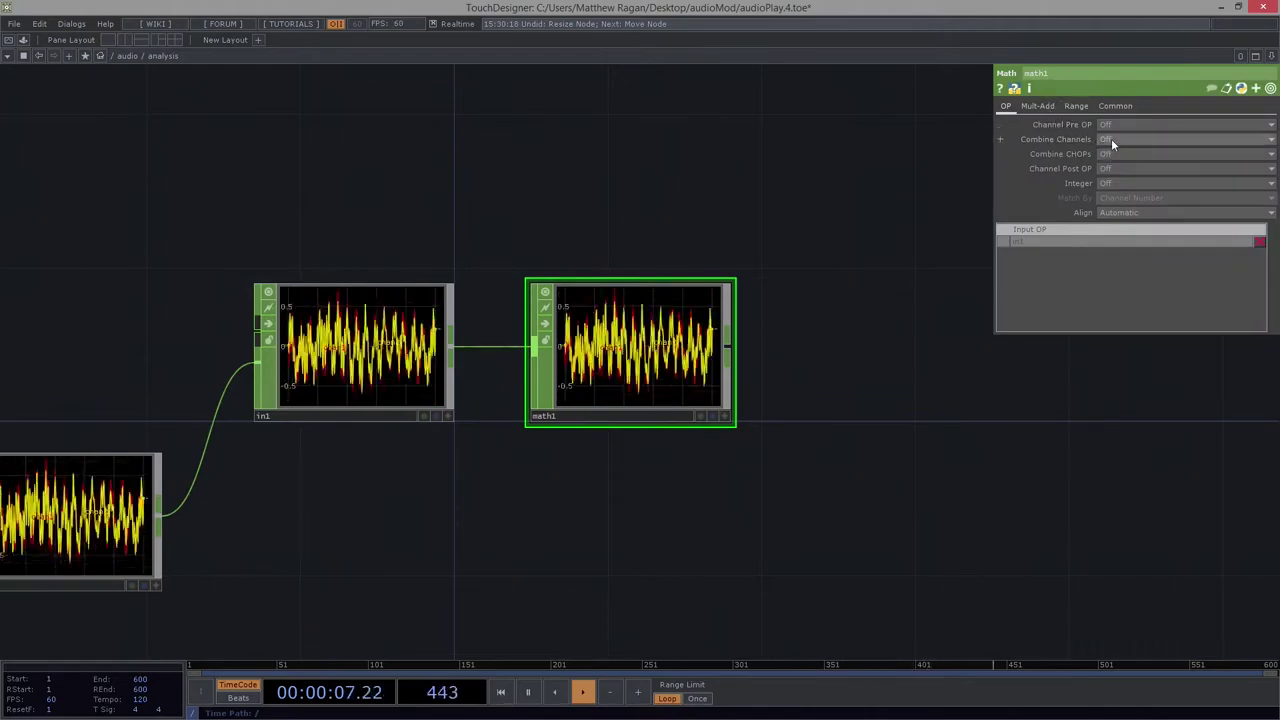
click(1111, 139)
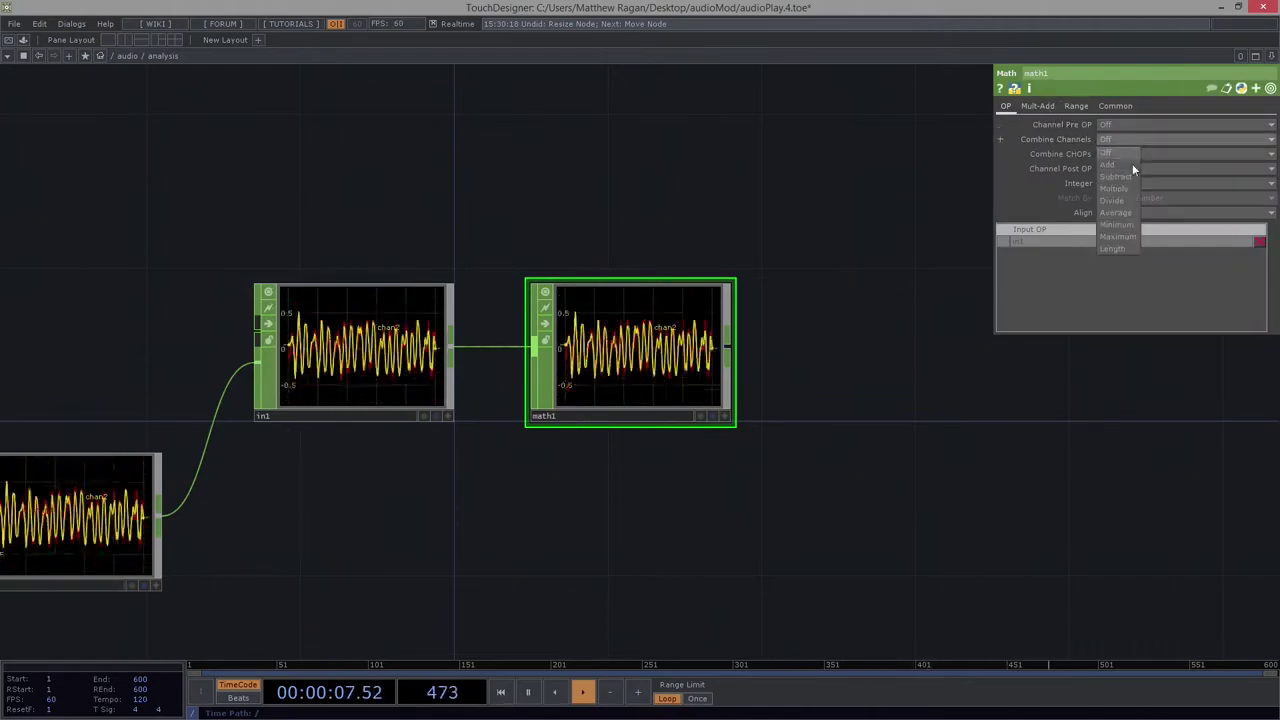
click(1116, 212)
scroll(641, 345, up, 2)
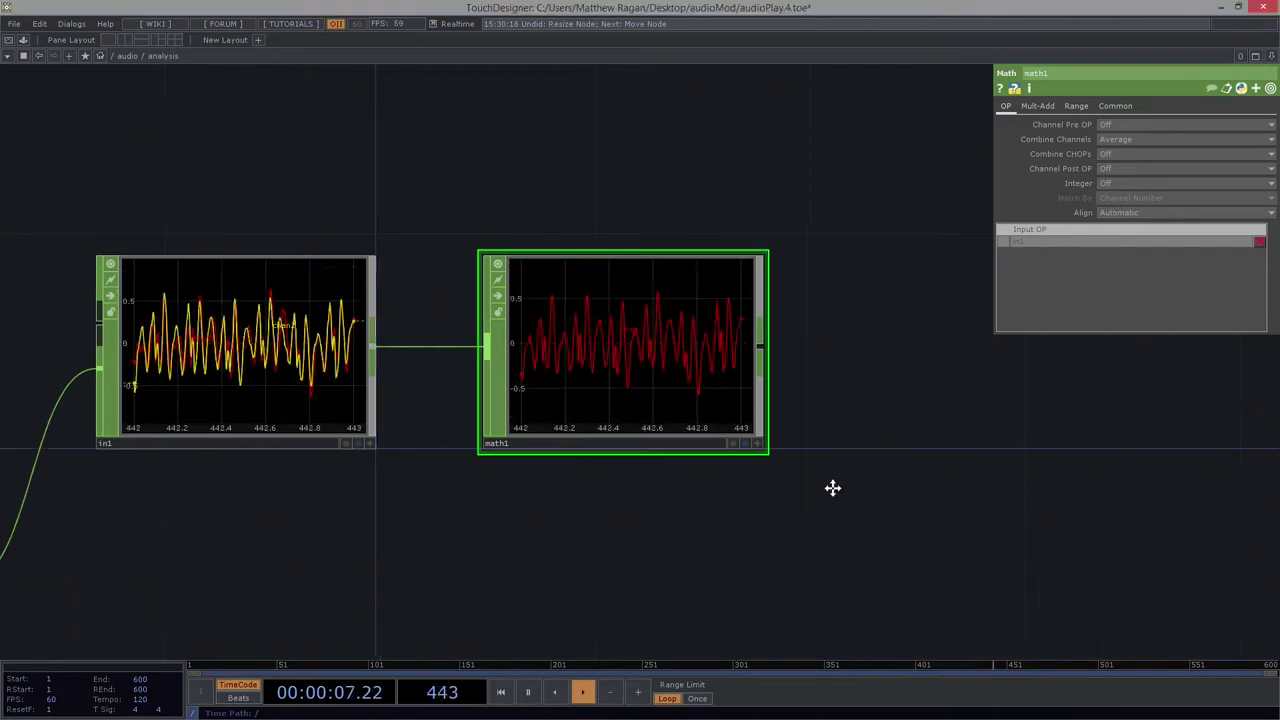
scroll(741, 403, down, 1)
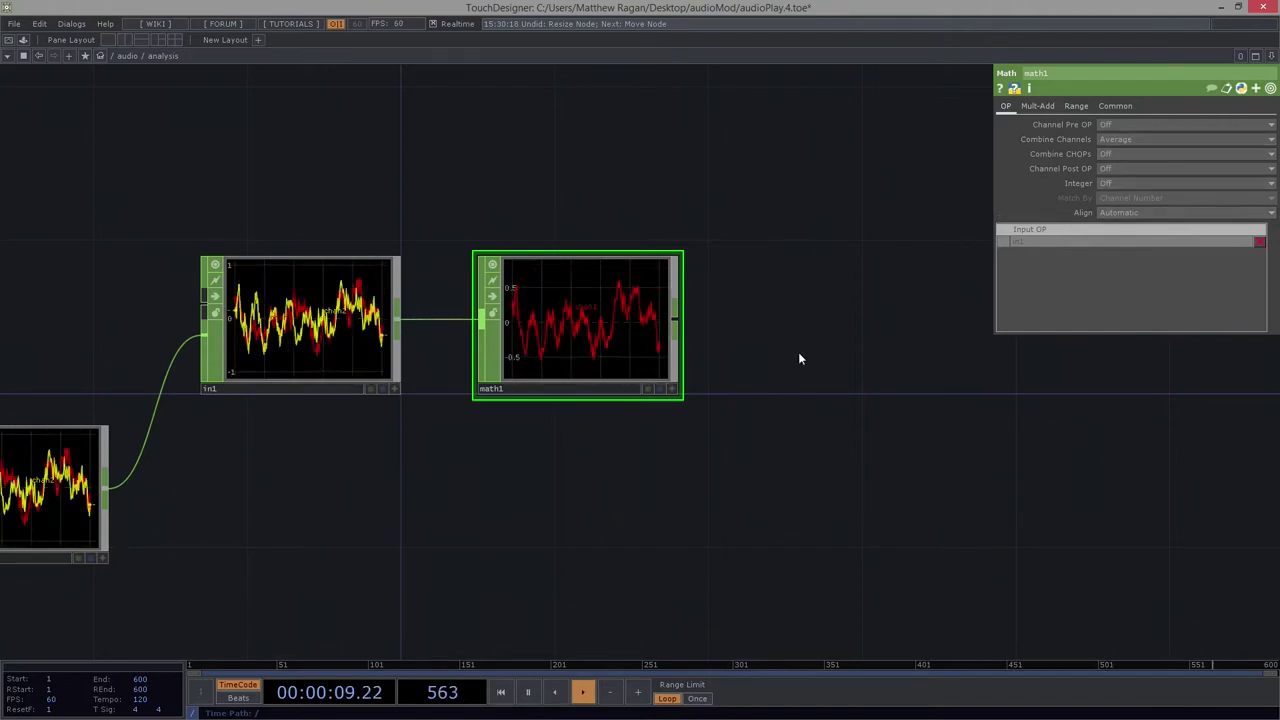
scroll(689, 277, down, 3)
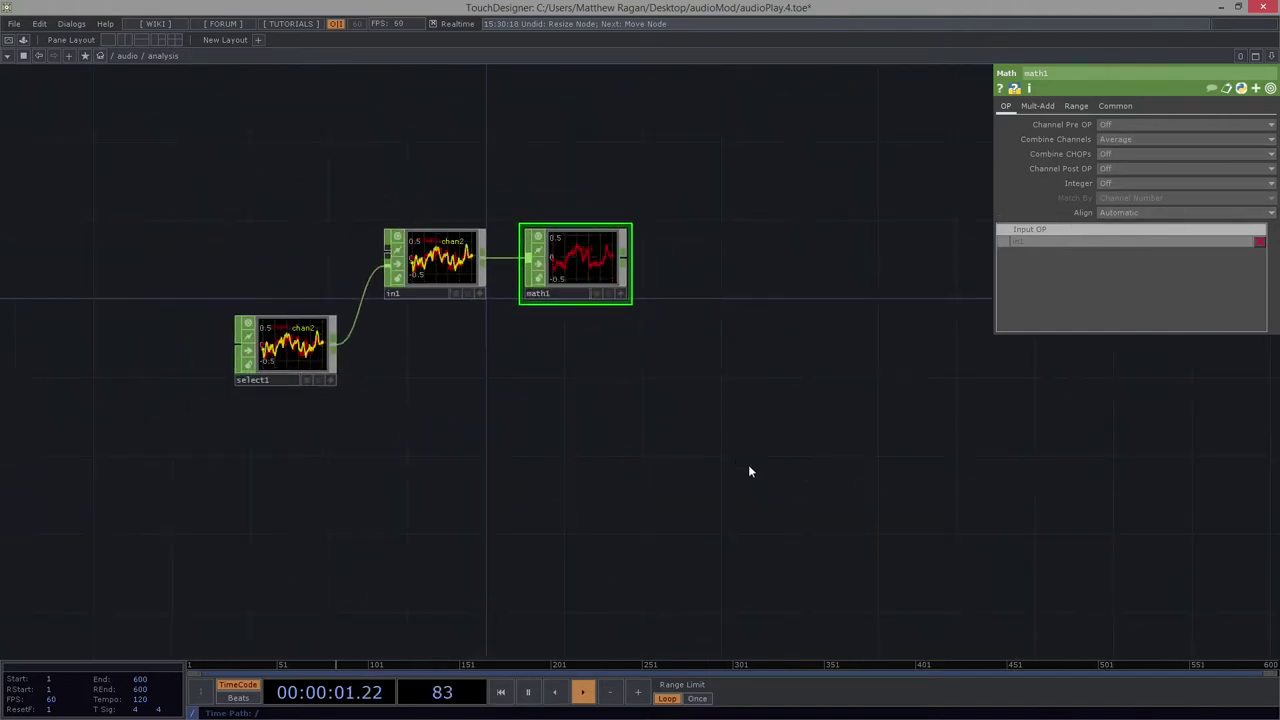
drag(749, 466, 670, 451)
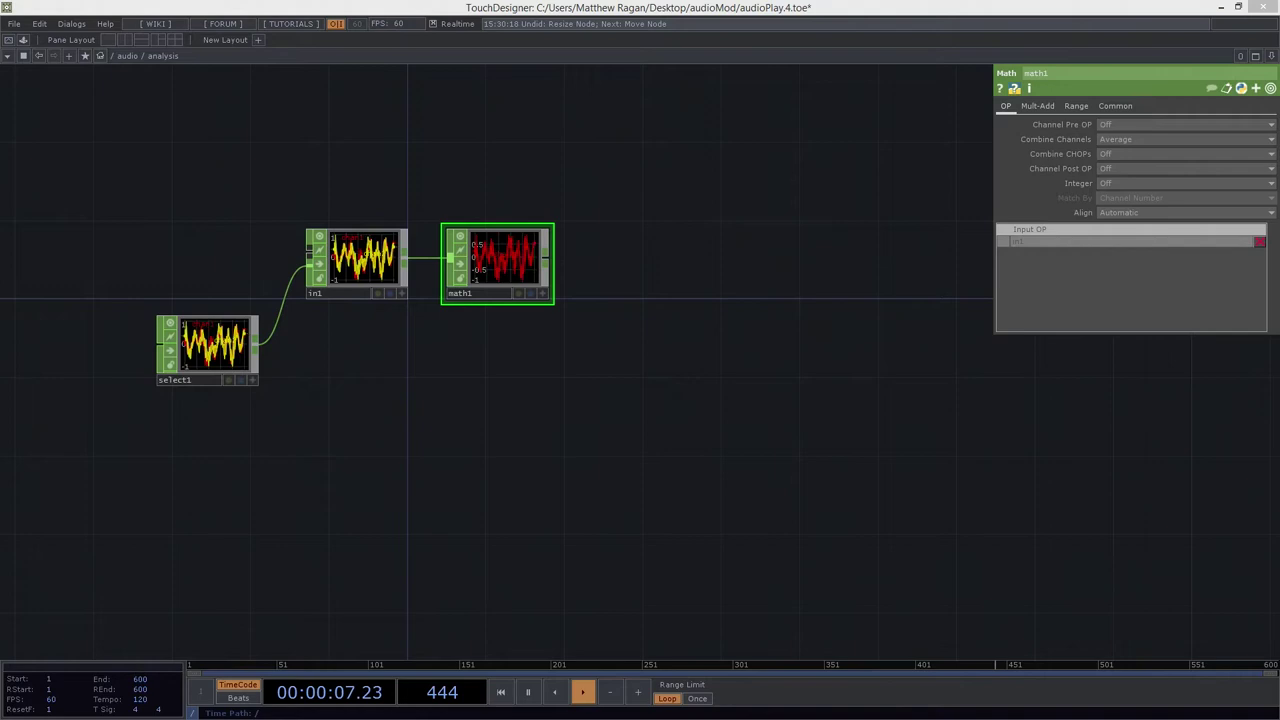
key(alt+Tab)
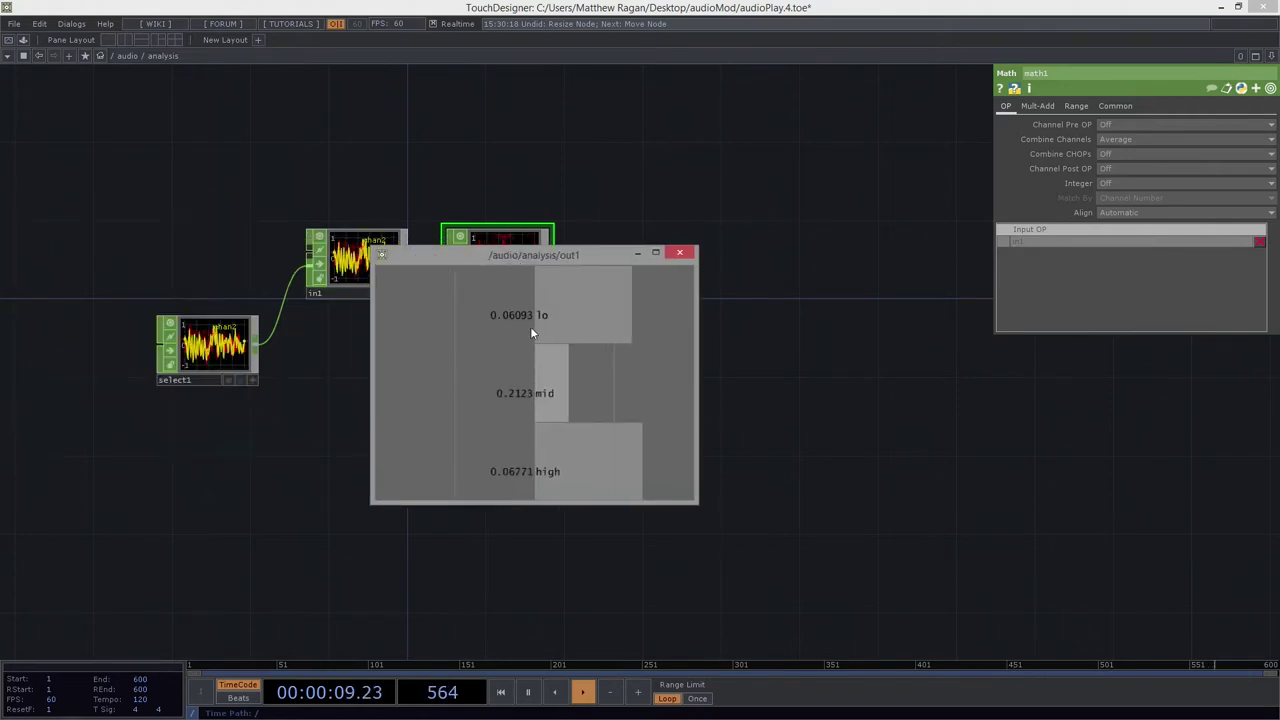
click(680, 252)
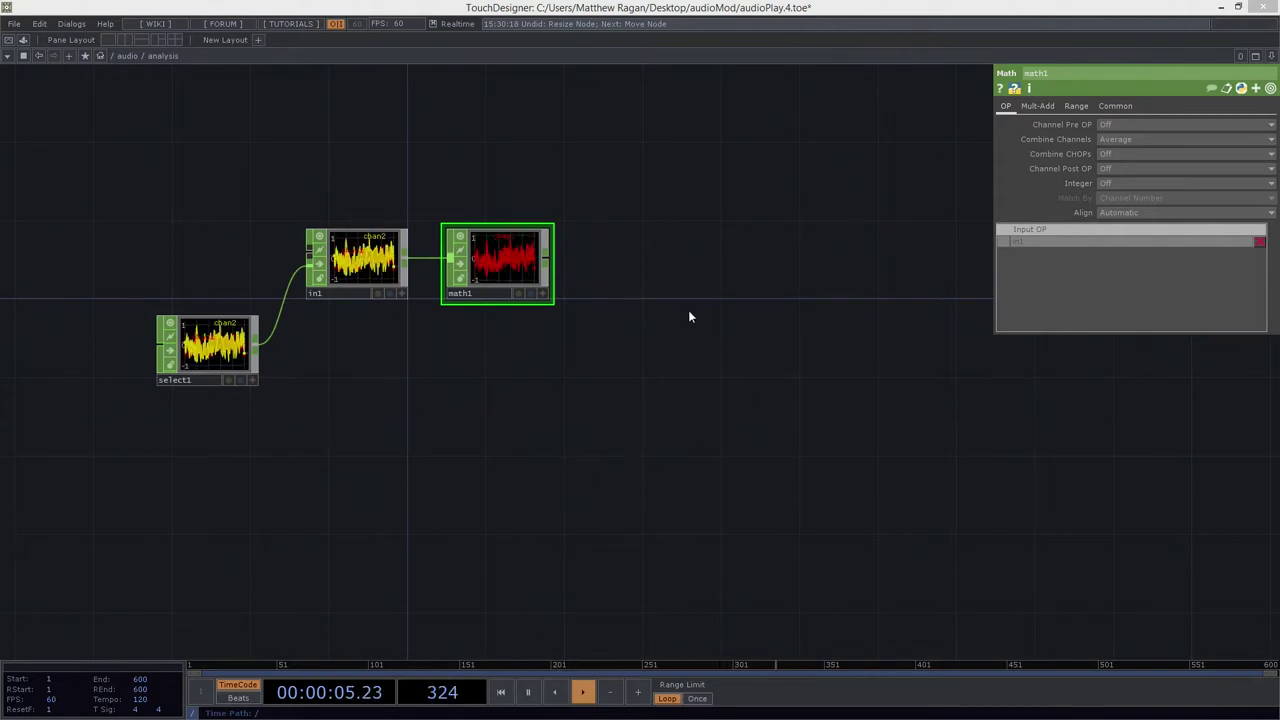
drag(688, 317, 712, 353)
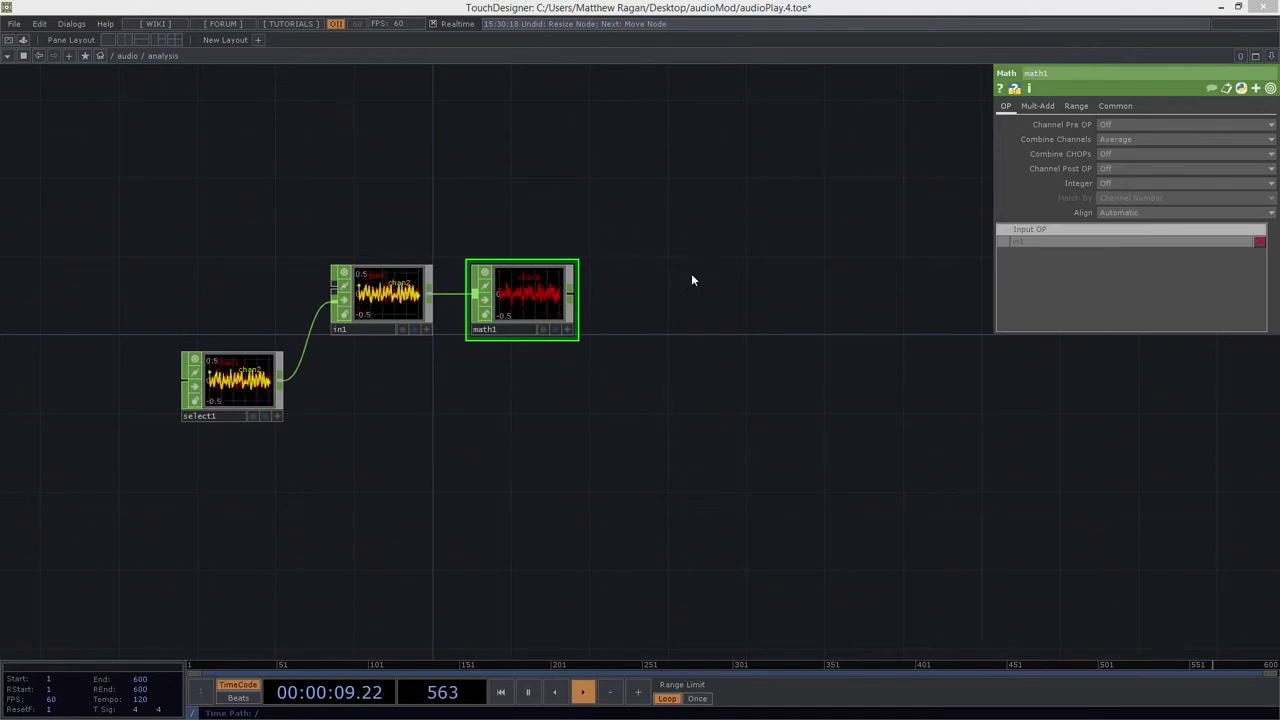
scroll(600, 305, up, 3)
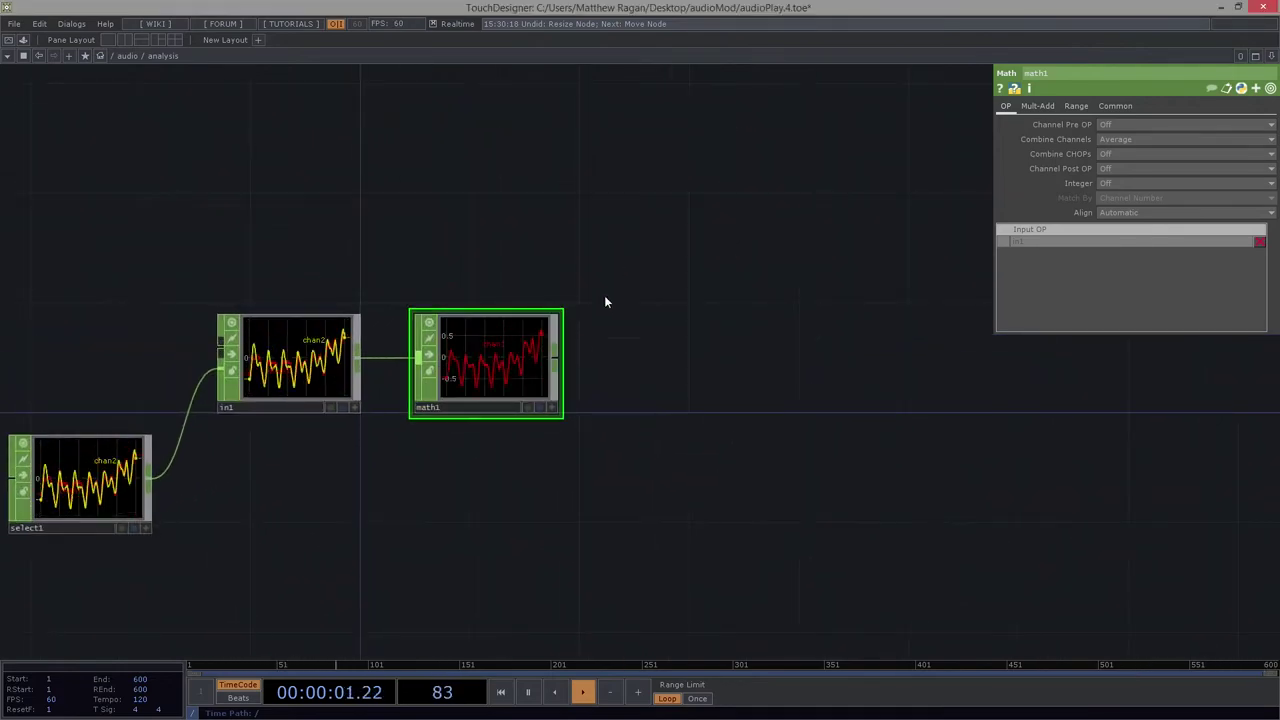
Add an Audio Spectrum CHOP, audiospect1, wired from math1.
key(Tab)
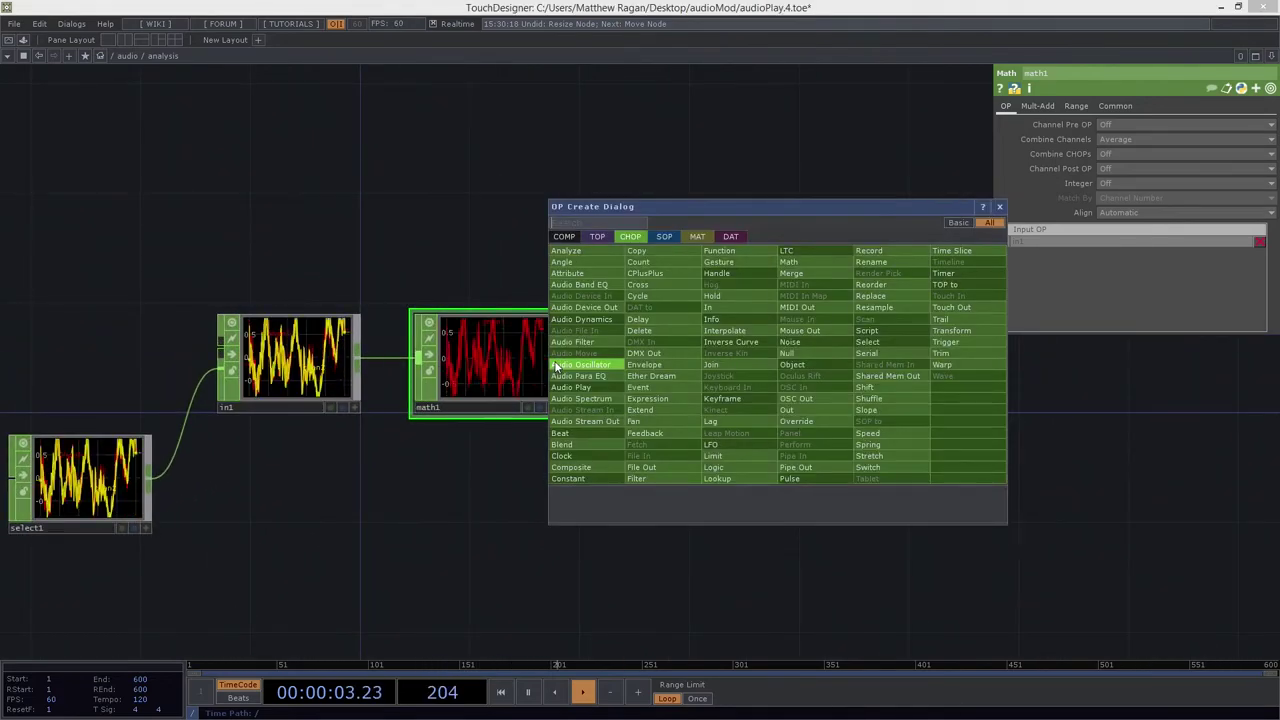
key(Escape)
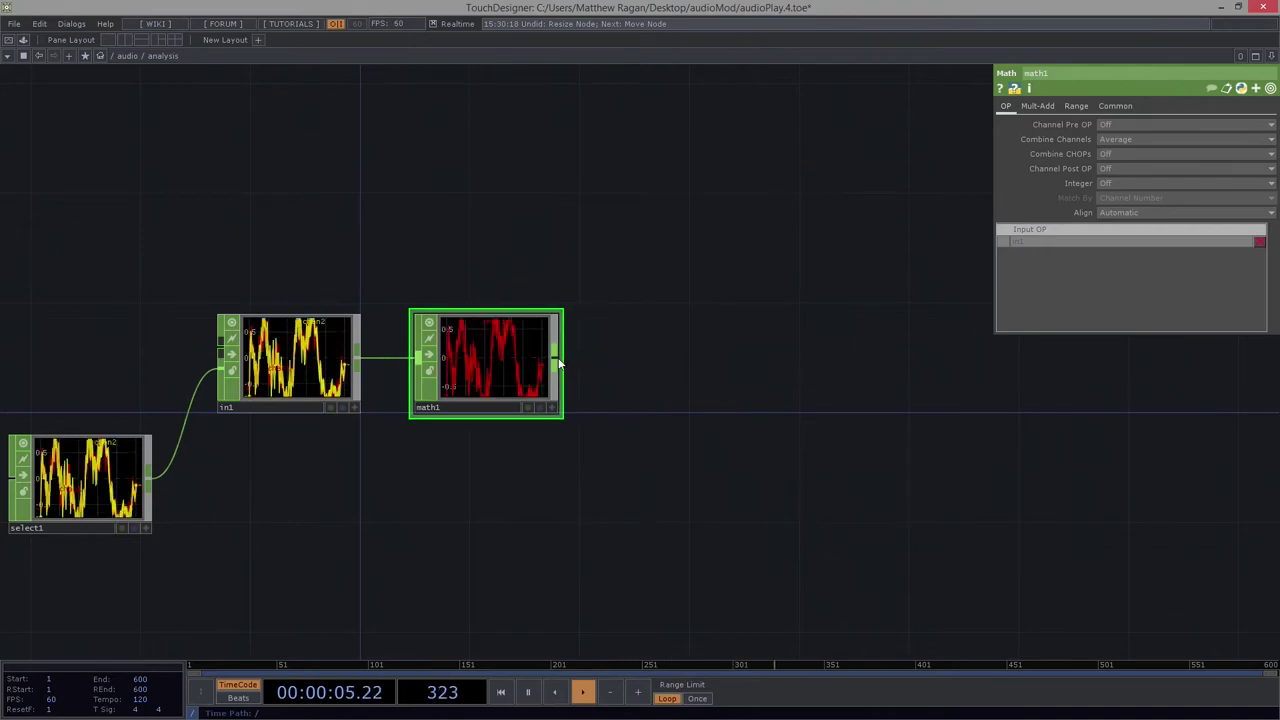
right_click(557, 362)
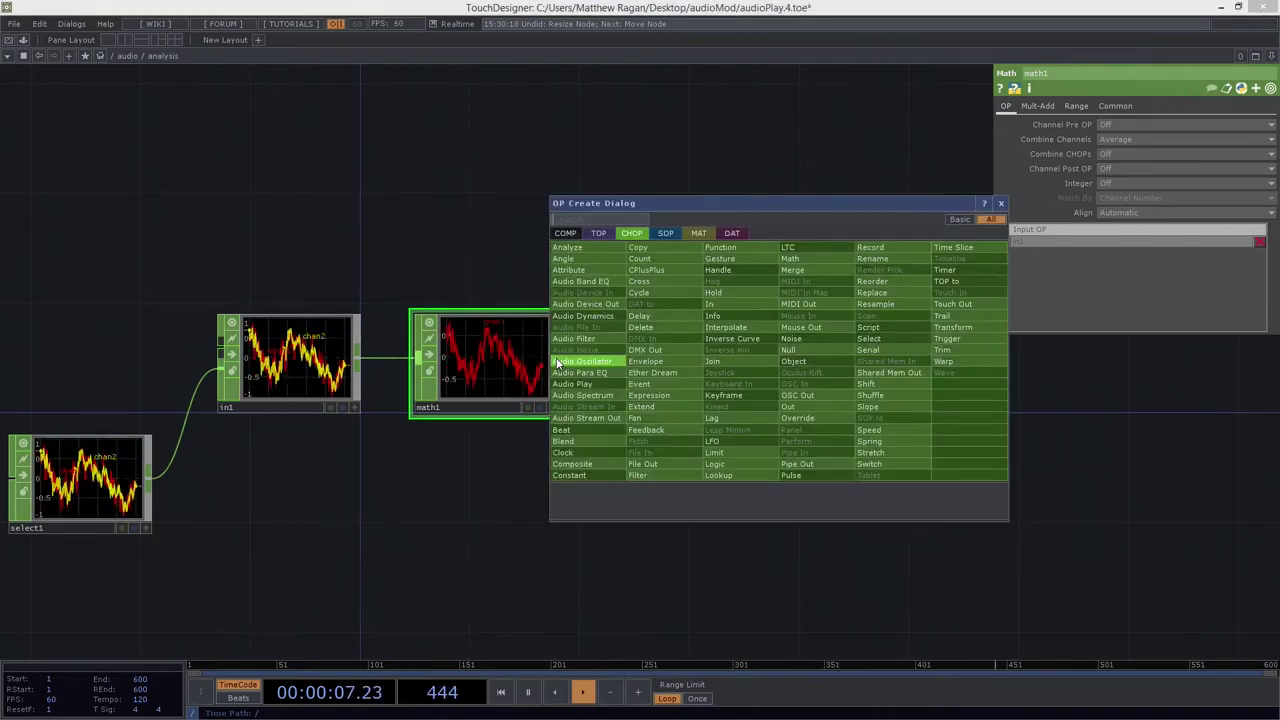
text(aud sp)
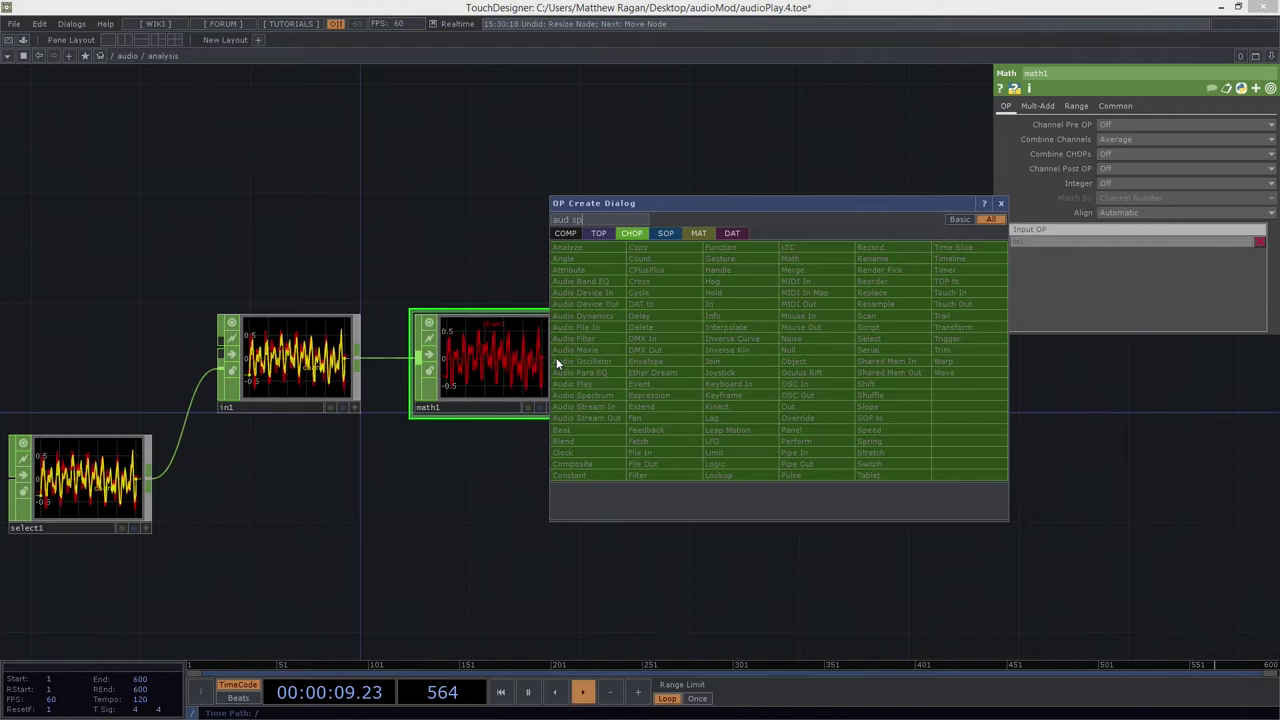
click(606, 393)
click(770, 505)
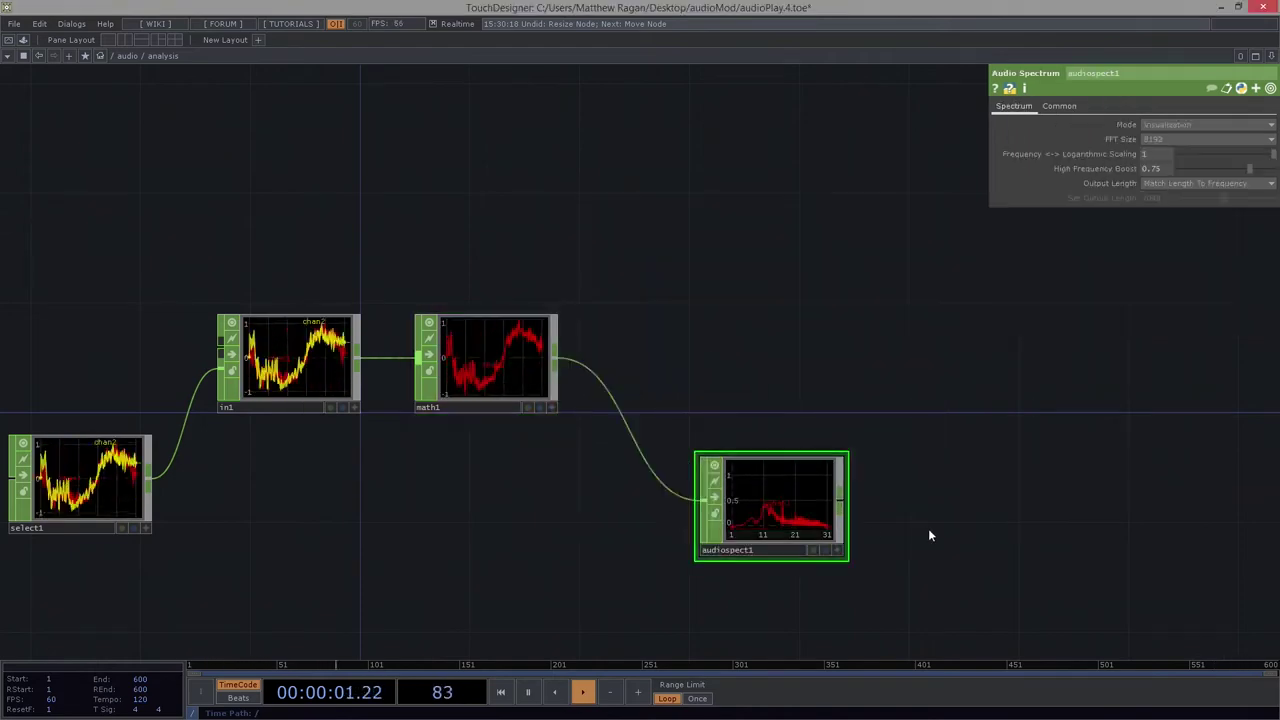
Zoom in on audiospect1 to inspect its spectrum, then nudge it down-right.
scroll(640, 523, up, 3)
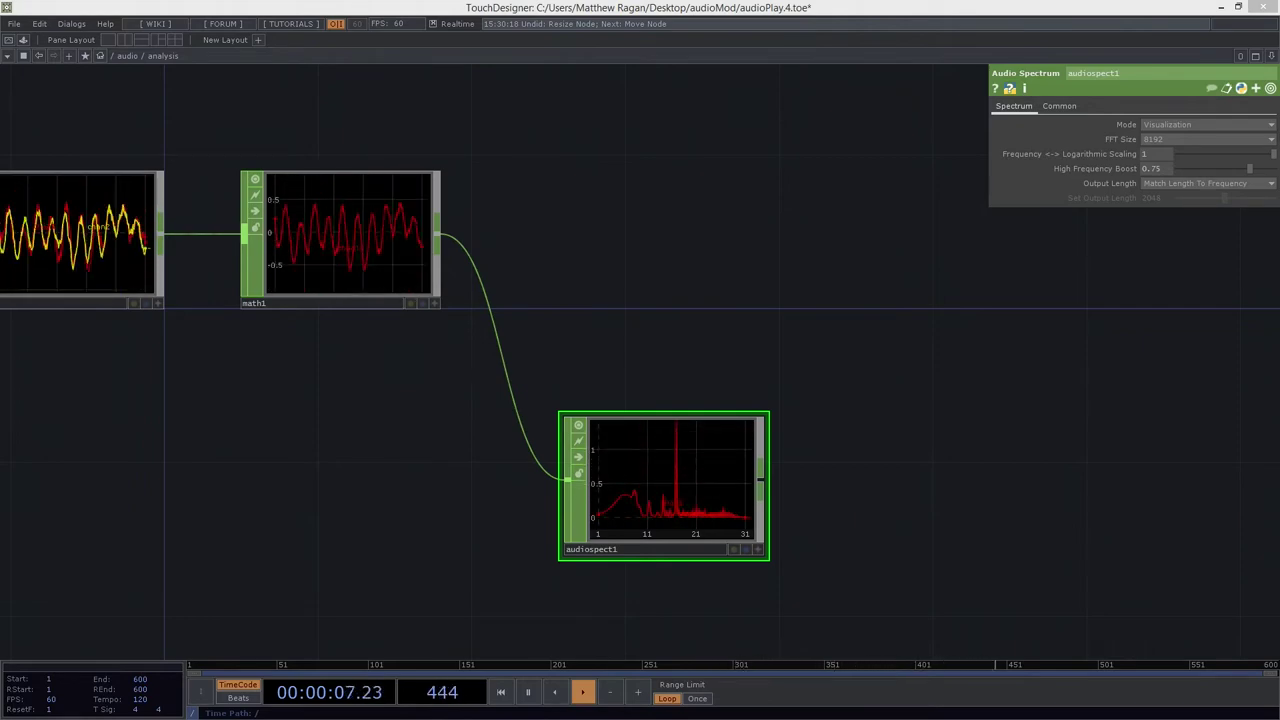
drag(717, 487, 744, 446)
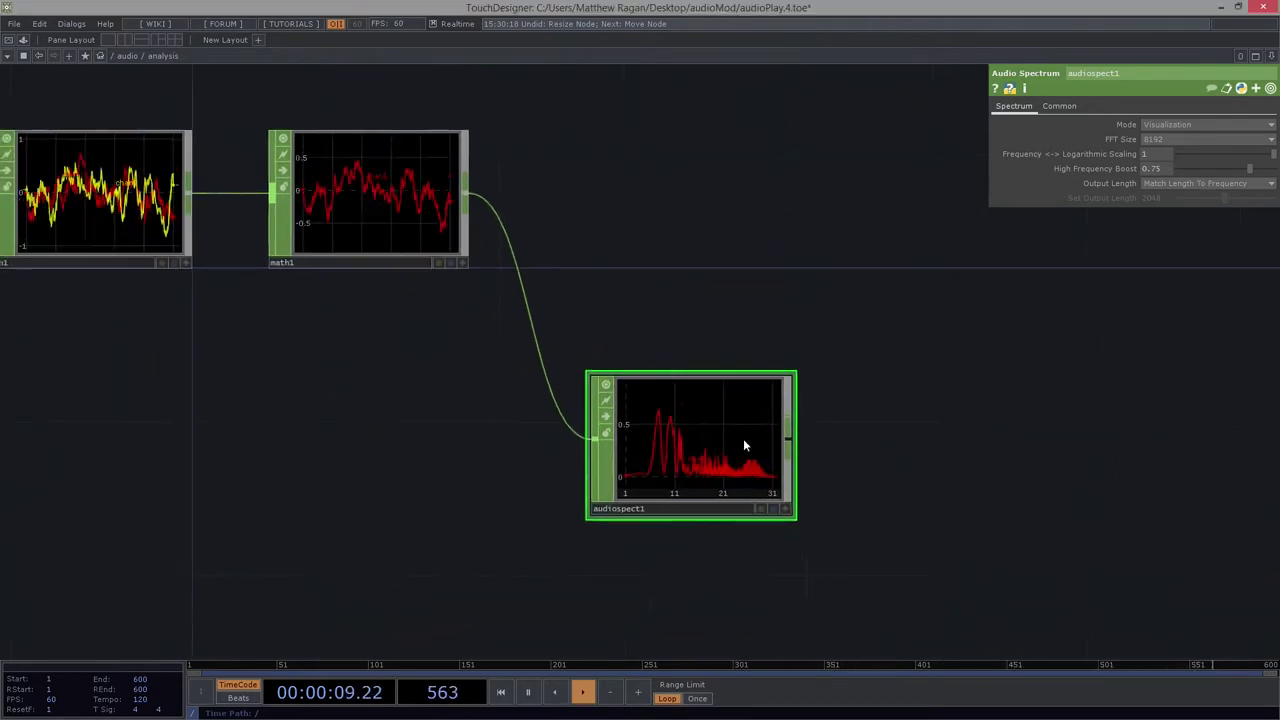
scroll(744, 446, up, 2)
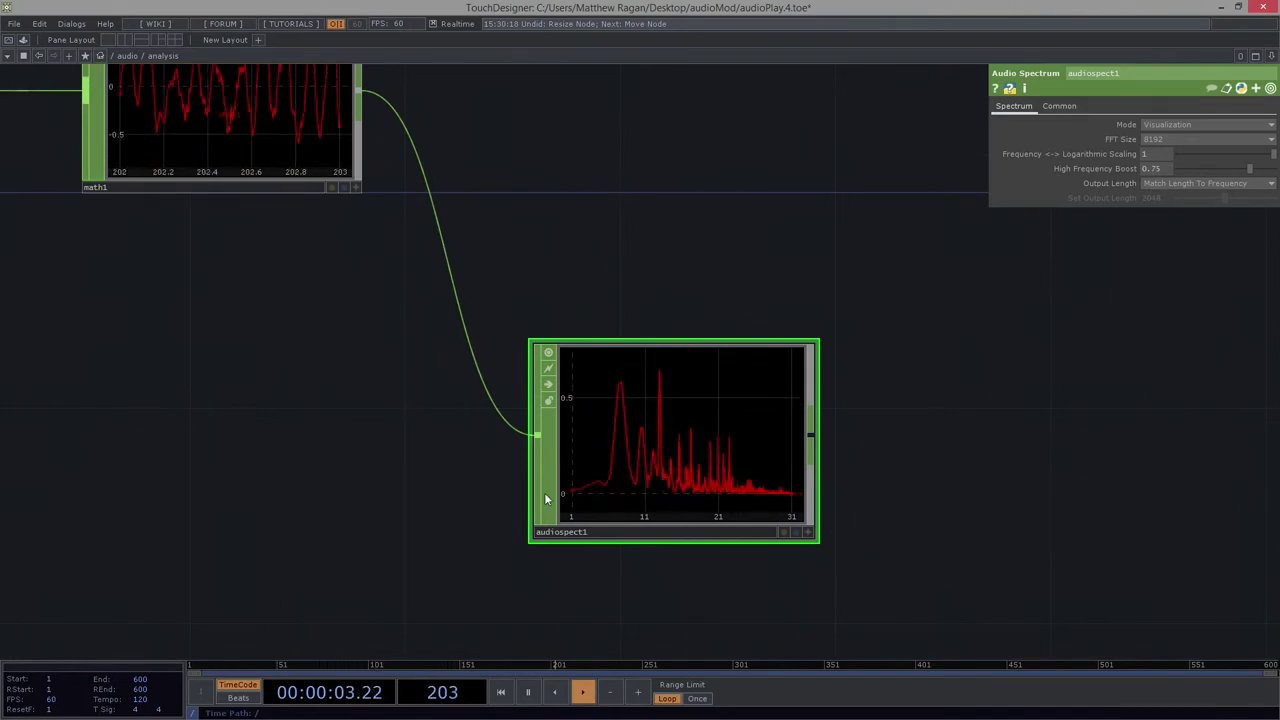
drag(994, 431, 994, 424)
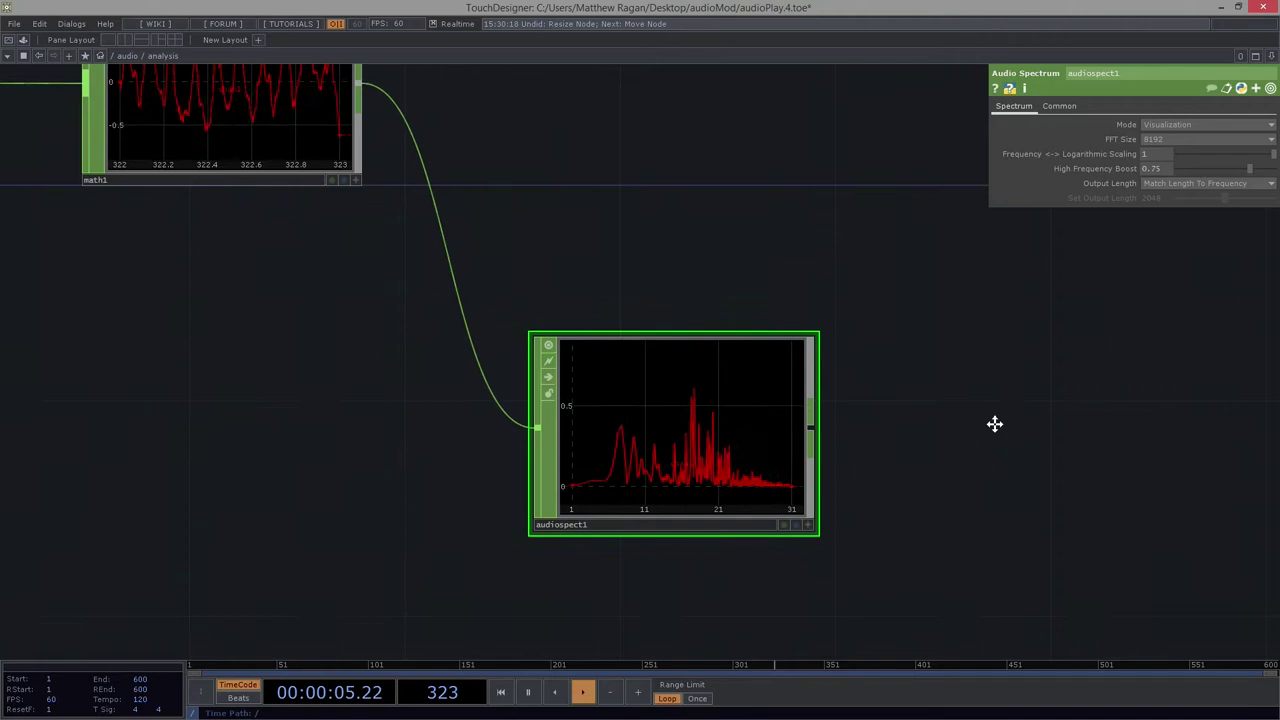
scroll(614, 440, up, 3)
scroll(608, 408, up, 1)
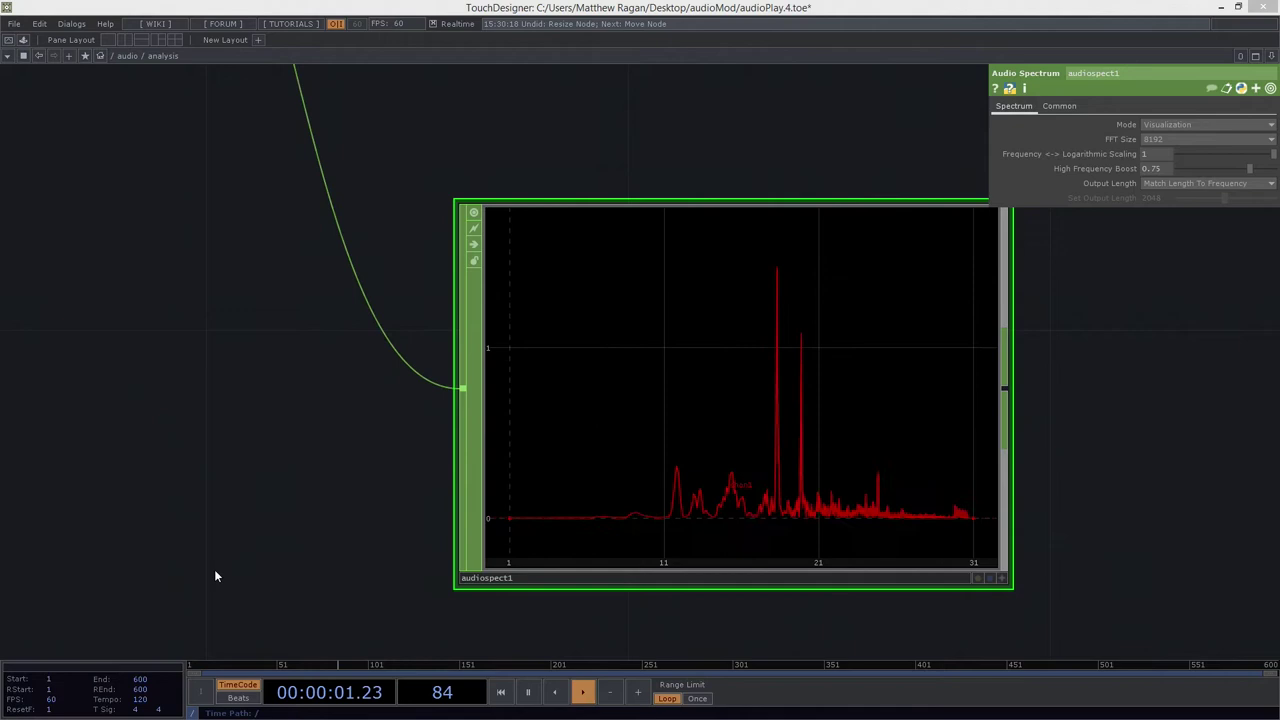
drag(214, 576, 298, 391)
scroll(298, 391, down, 3)
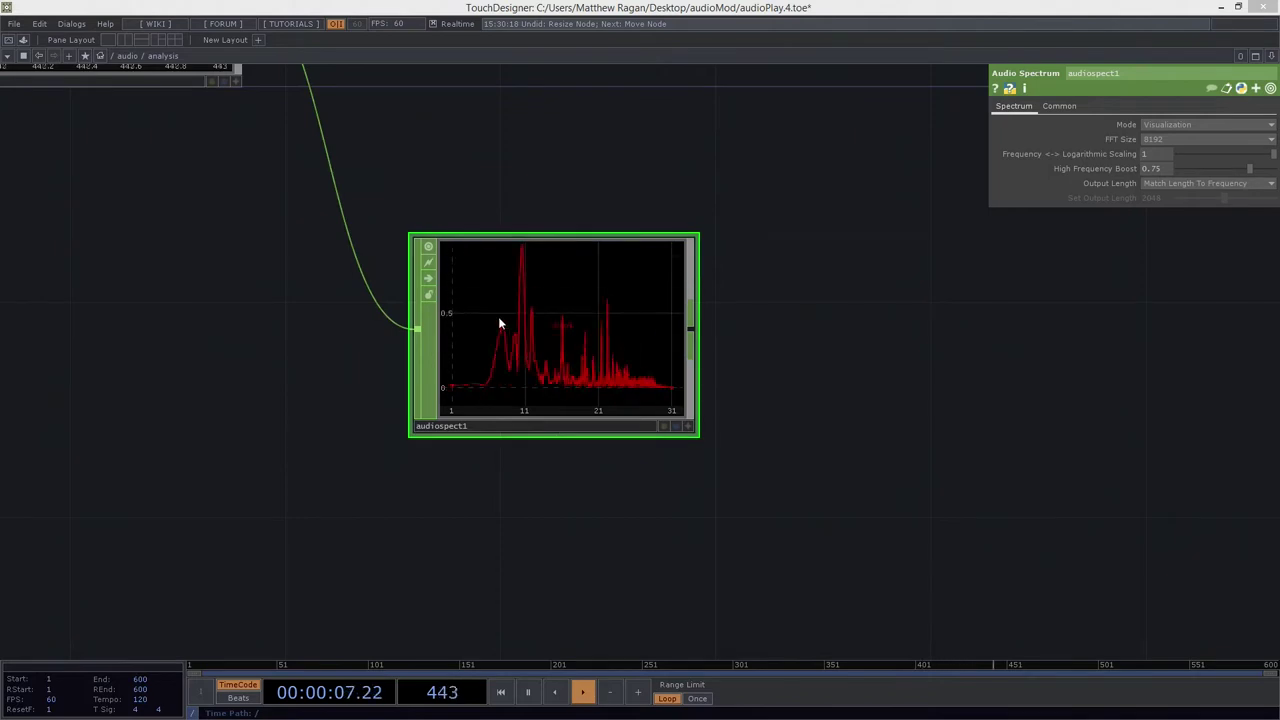
drag(280, 394, 320, 437)
scroll(486, 346, down, 2)
mouse_move(539, 412)
mouse_down()
mouse_move(570, 443)
mouse_move(710, 488)
mouse_up()
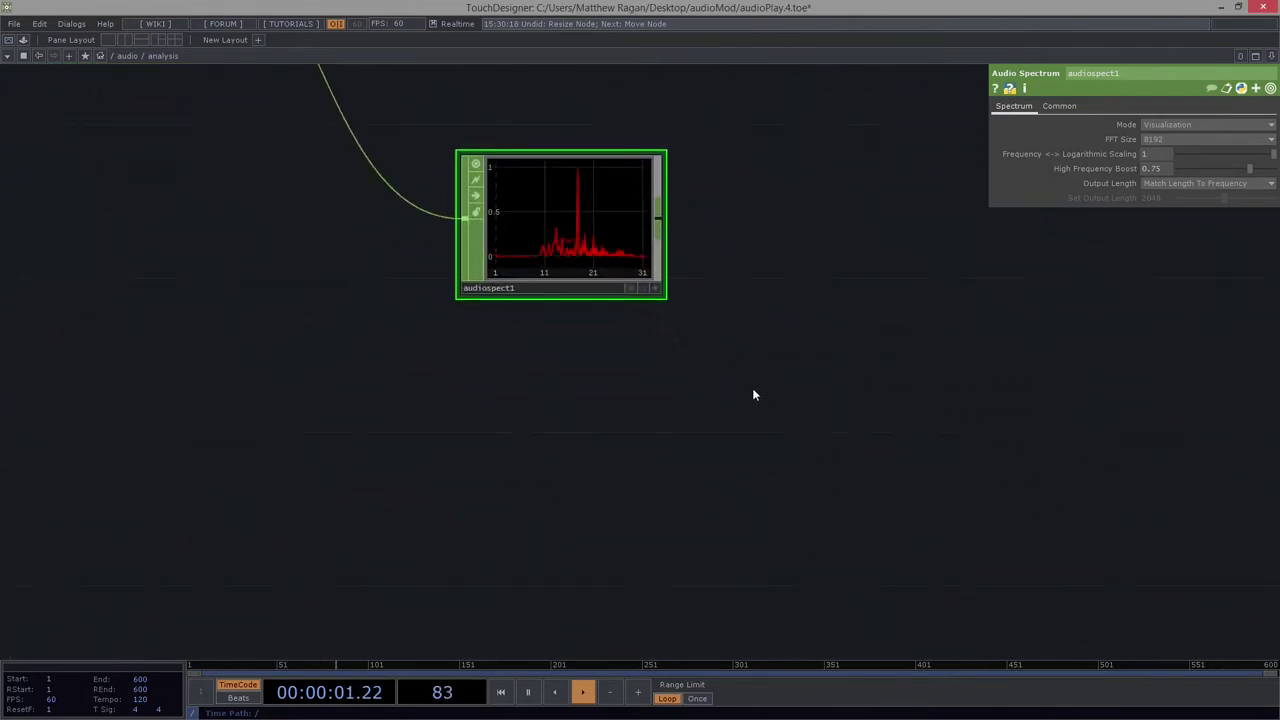
Duplicate audiospect1 and name the three copies low, mid and high.
key(ctrl+c)
key(ctrl+v)
key(ctrl+v)
key(ctrl+v)
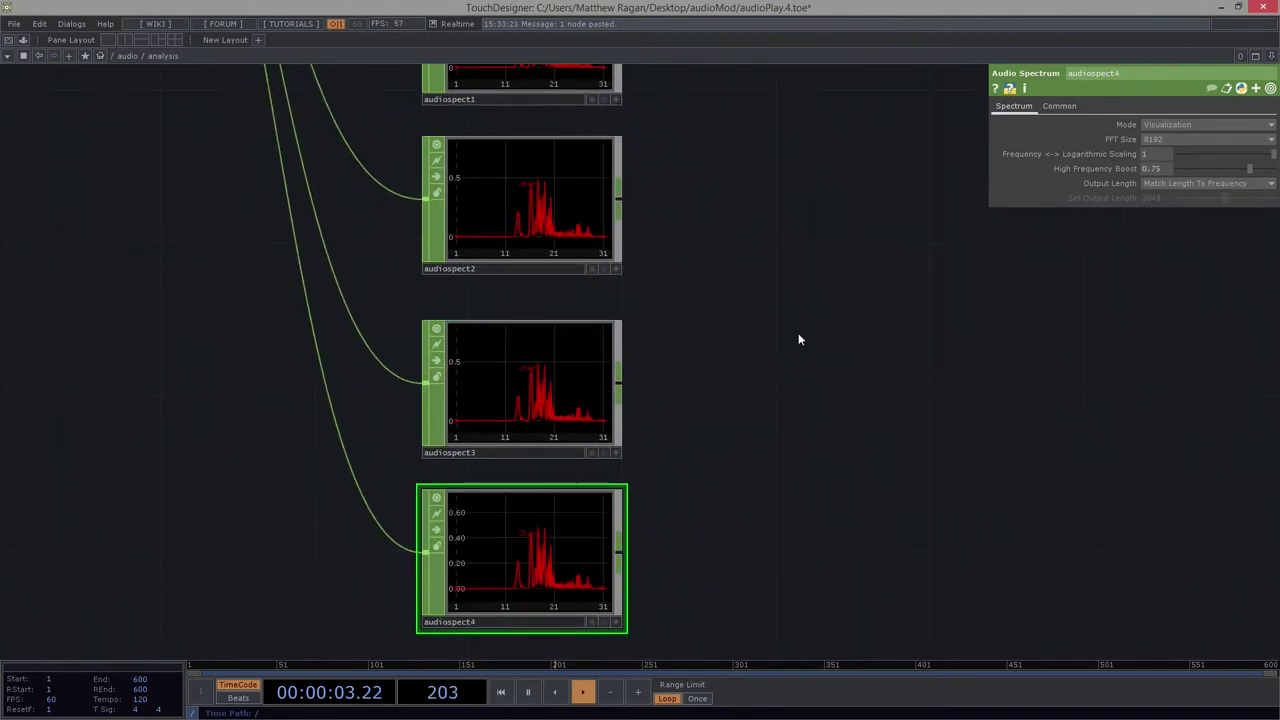
scroll(797, 340, down, 2)
click(588, 296)
text(low)
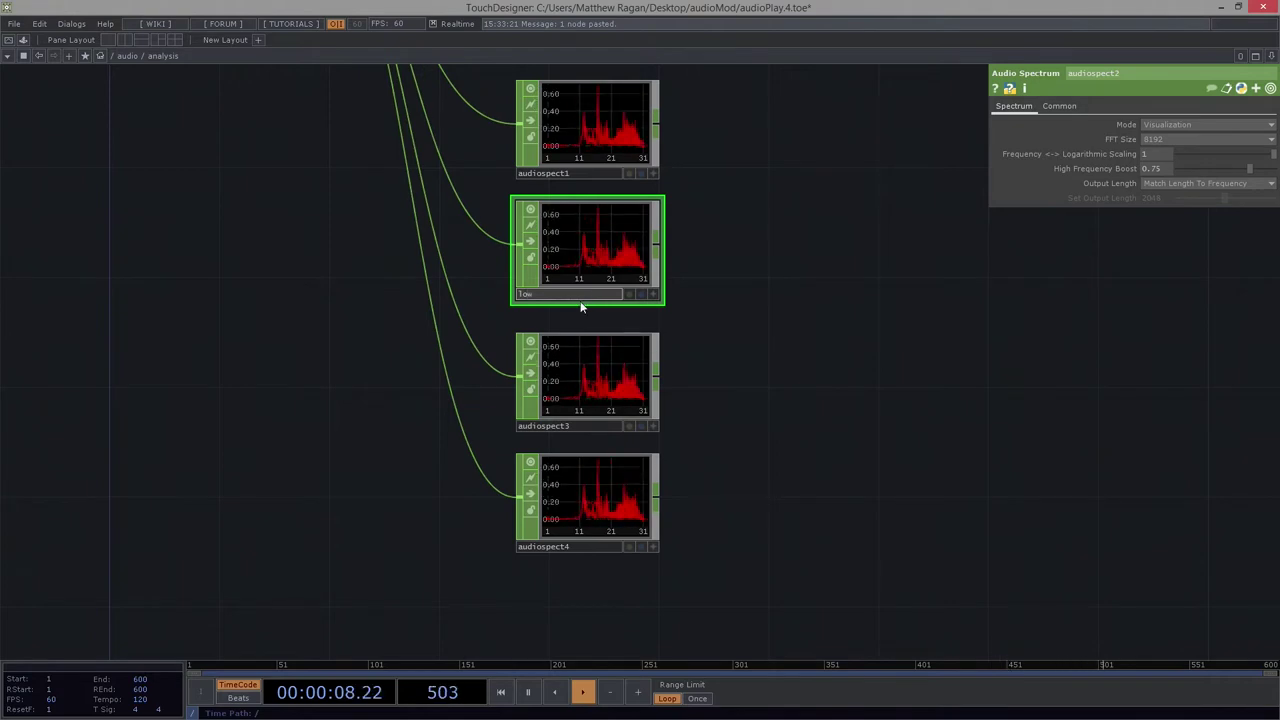
double_click(587, 294)
text(low)
double_click(560, 427)
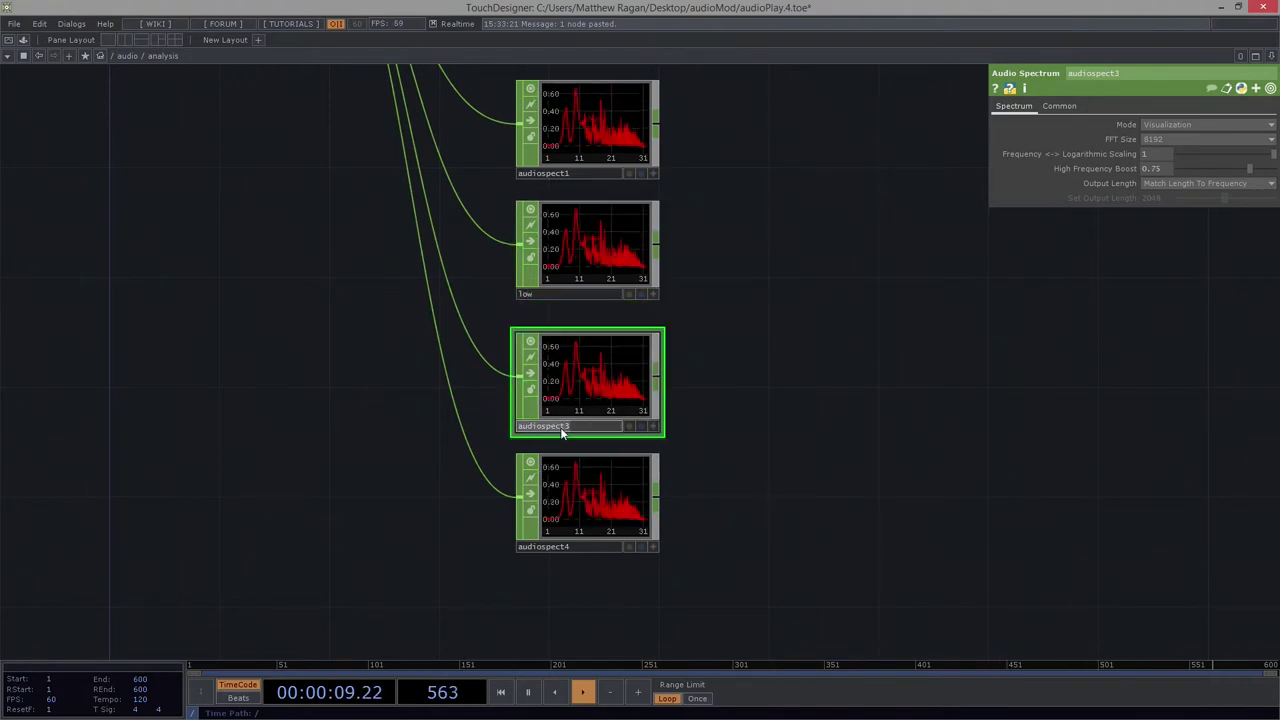
text(mid)
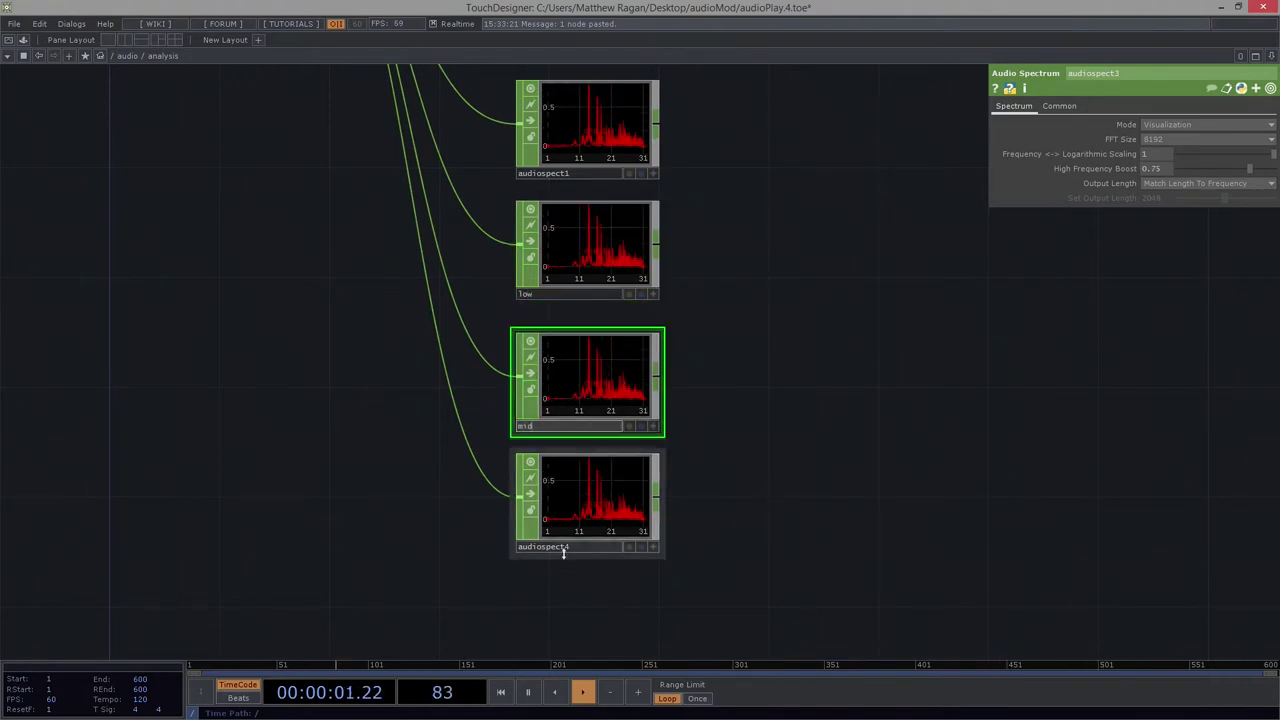
double_click(563, 546)
text(hig)
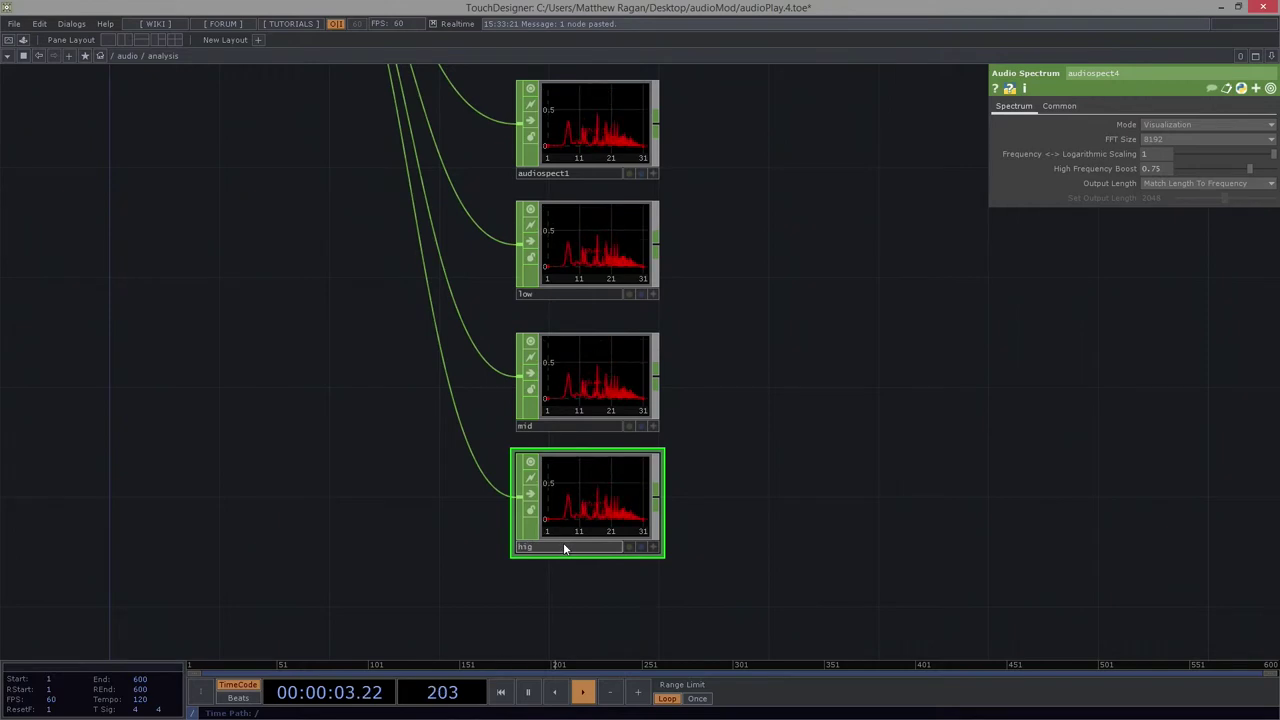
text(h)
key(Return)
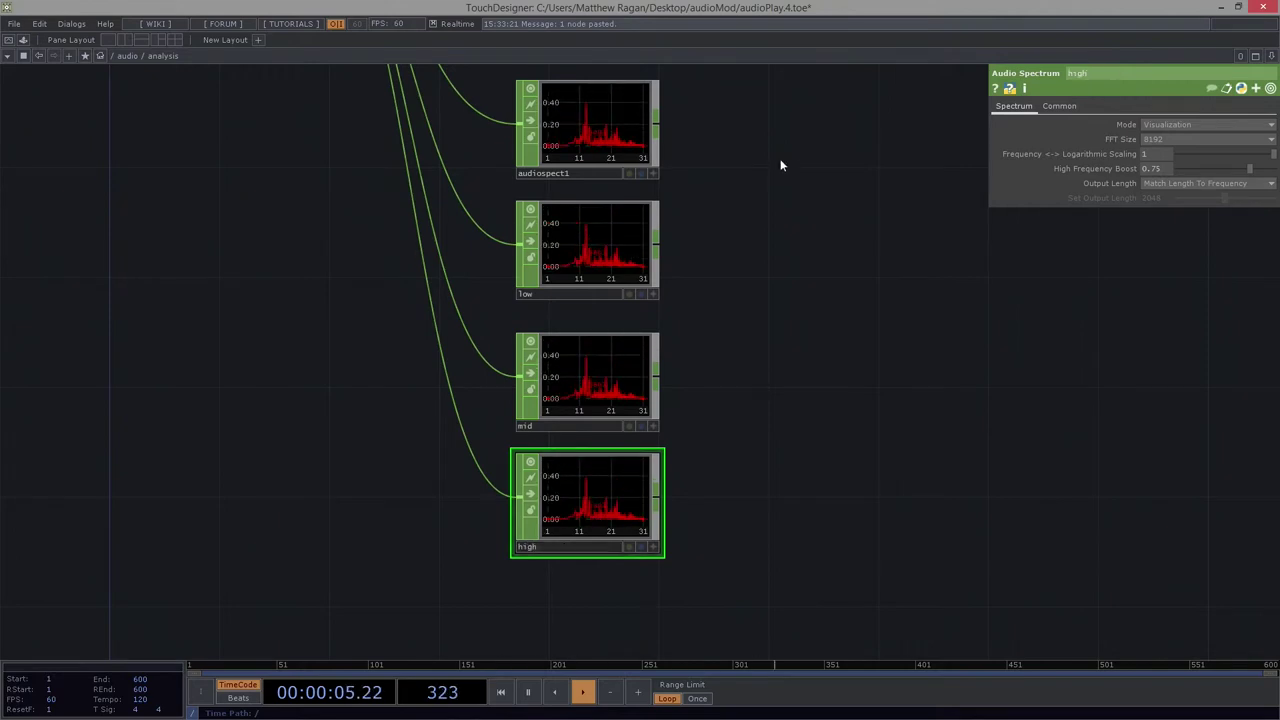
Space mid and high evenly under low, then shift all four spectrum nodes right.
mouse_move(780, 163)
mouse_down()
mouse_move(757, 357)
mouse_move(814, 463)
mouse_move(560, 259)
mouse_up()
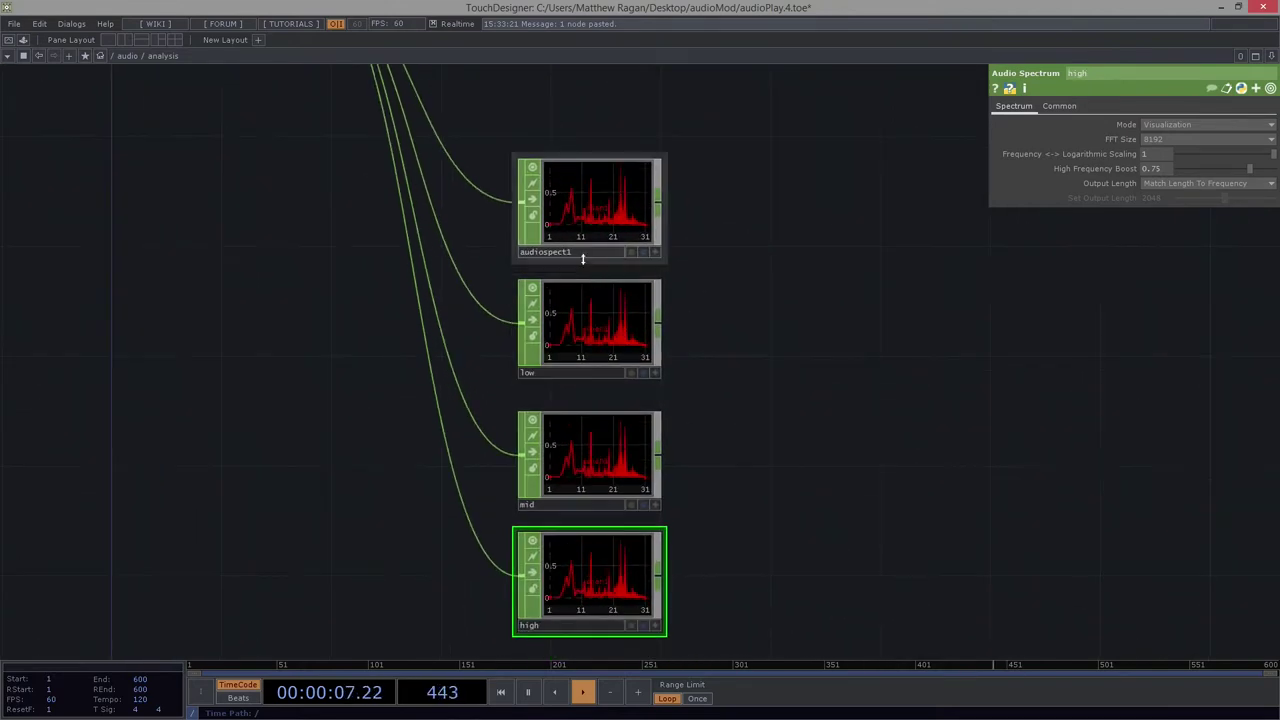
drag(599, 402, 584, 352)
drag(603, 440, 600, 429)
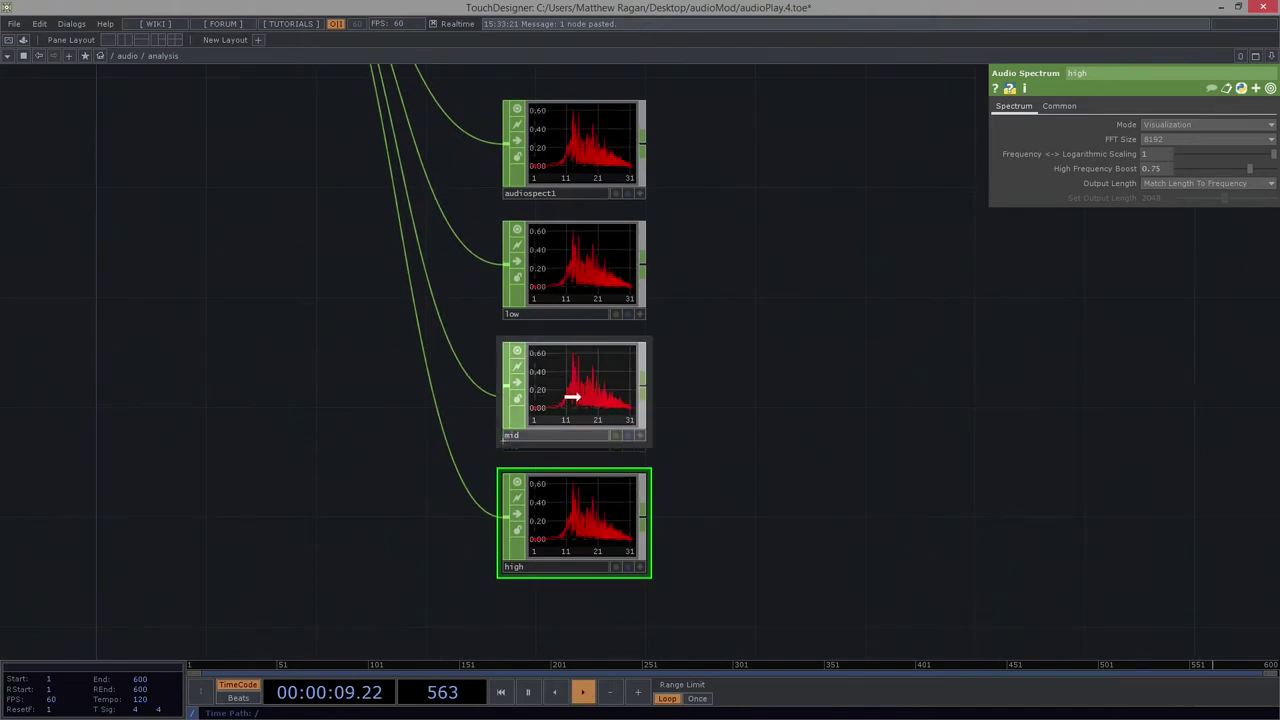
drag(600, 509, 598, 498)
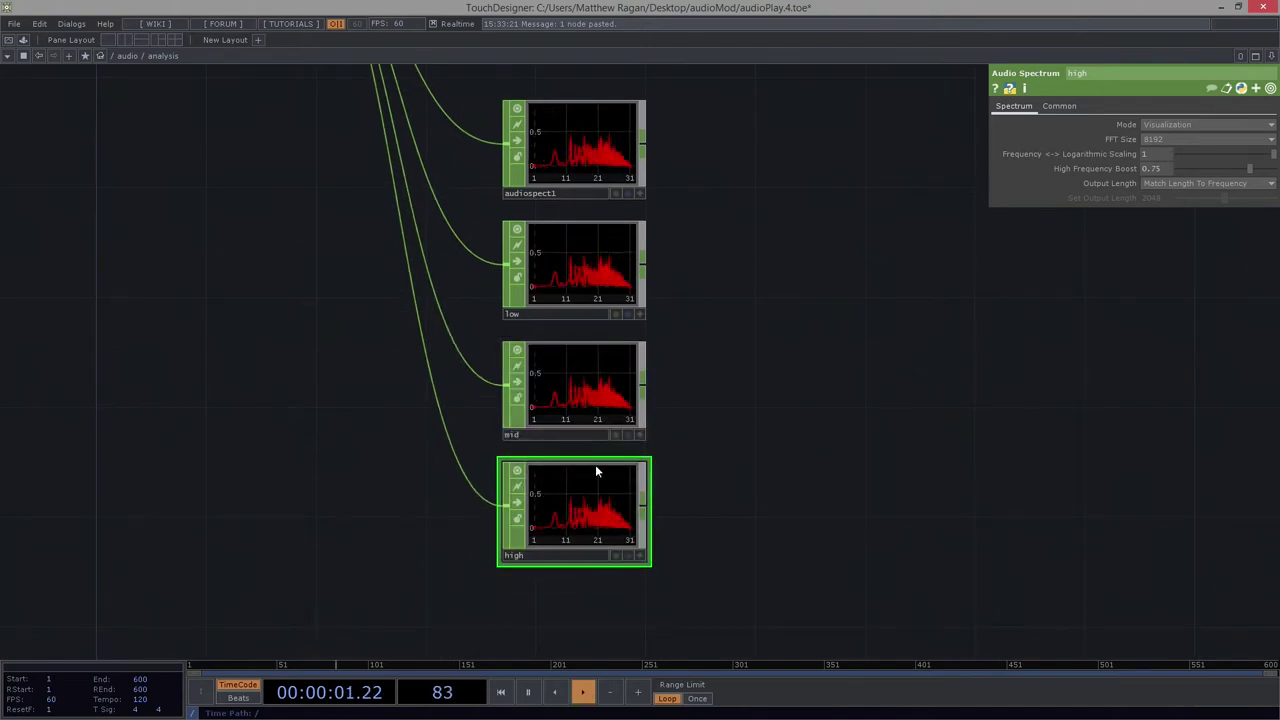
right_drag(795, 190, 594, 509)
drag(594, 509, 778, 536)
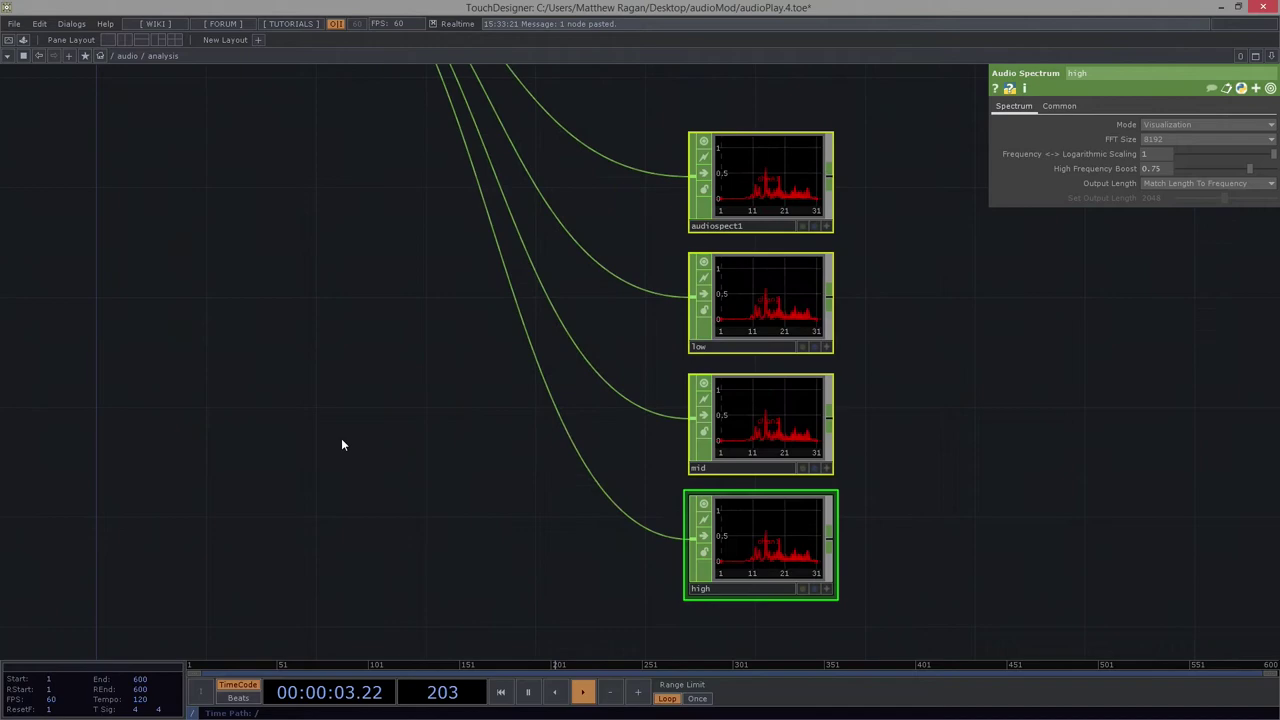
scroll(386, 323, down, 2)
scroll(420, 251, down, 3)
mouse_move(420, 251)
mouse_down()
mouse_move(300, 288)
mouse_move(197, 153)
mouse_up()
scroll(414, 251, up, 2)
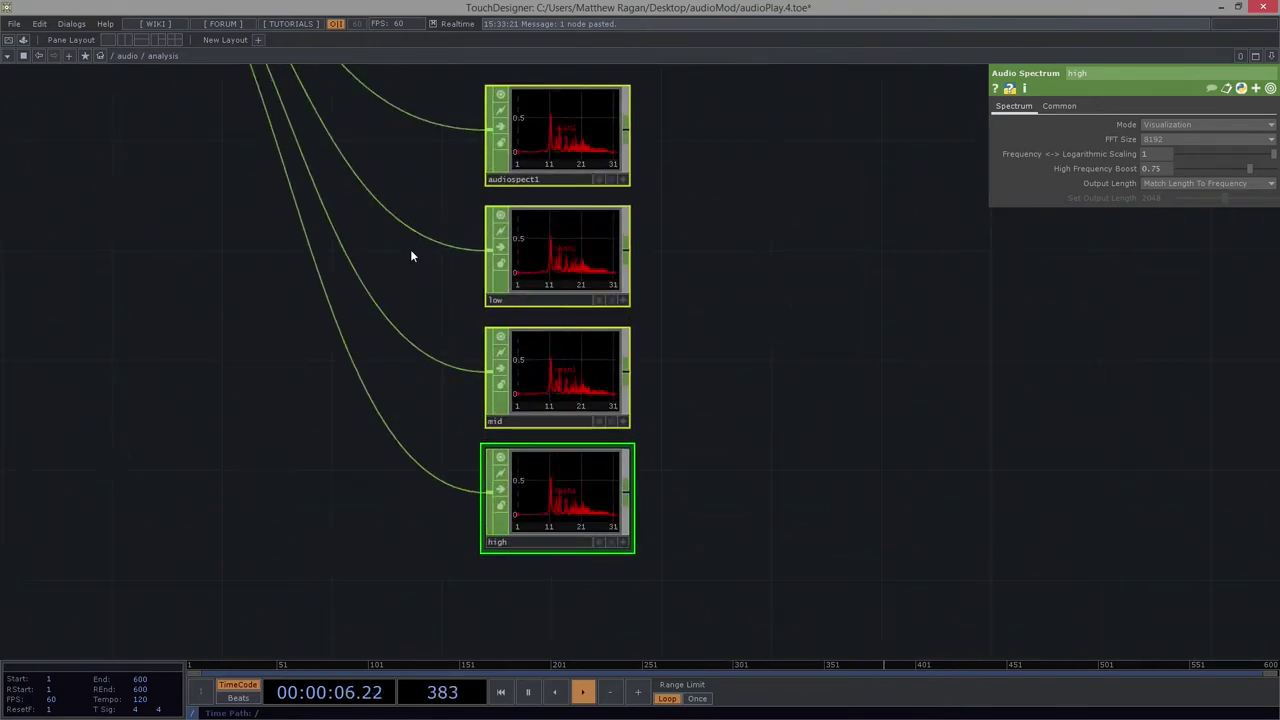
Insert an Audio Filter on low's input wire with a 180 Hz frequency cutoff.
click(458, 232)
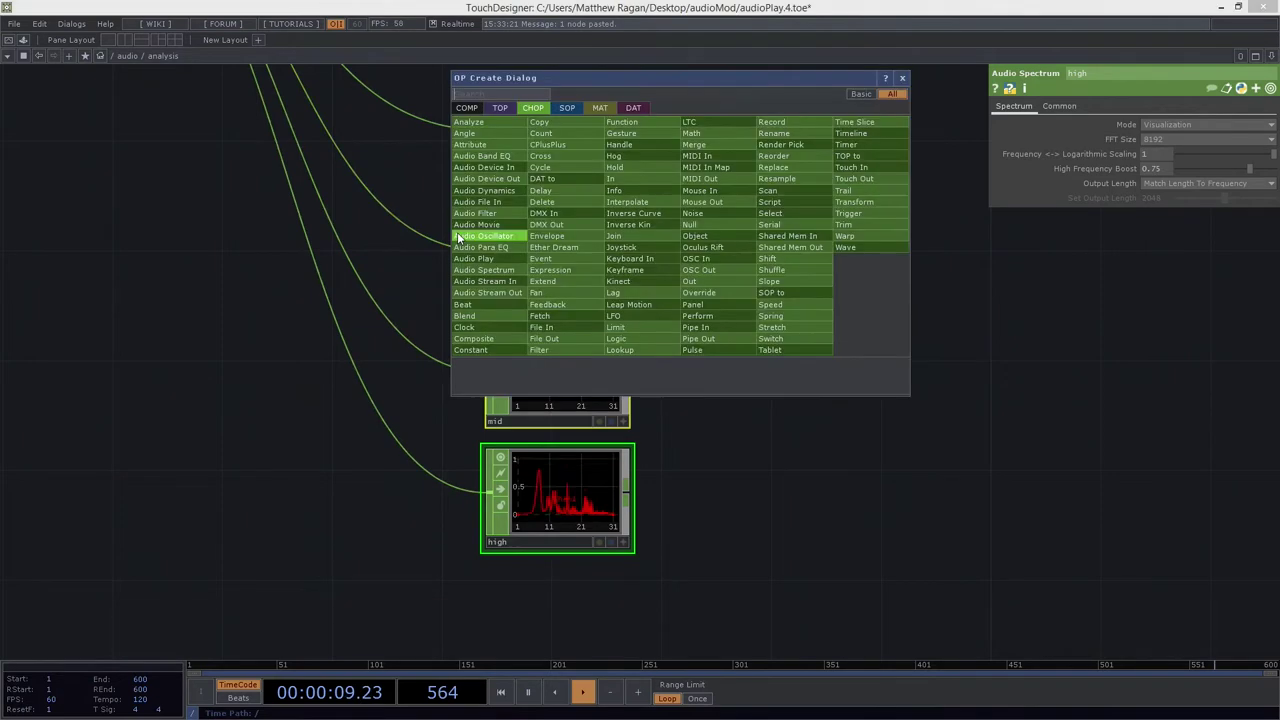
text(audio fi)
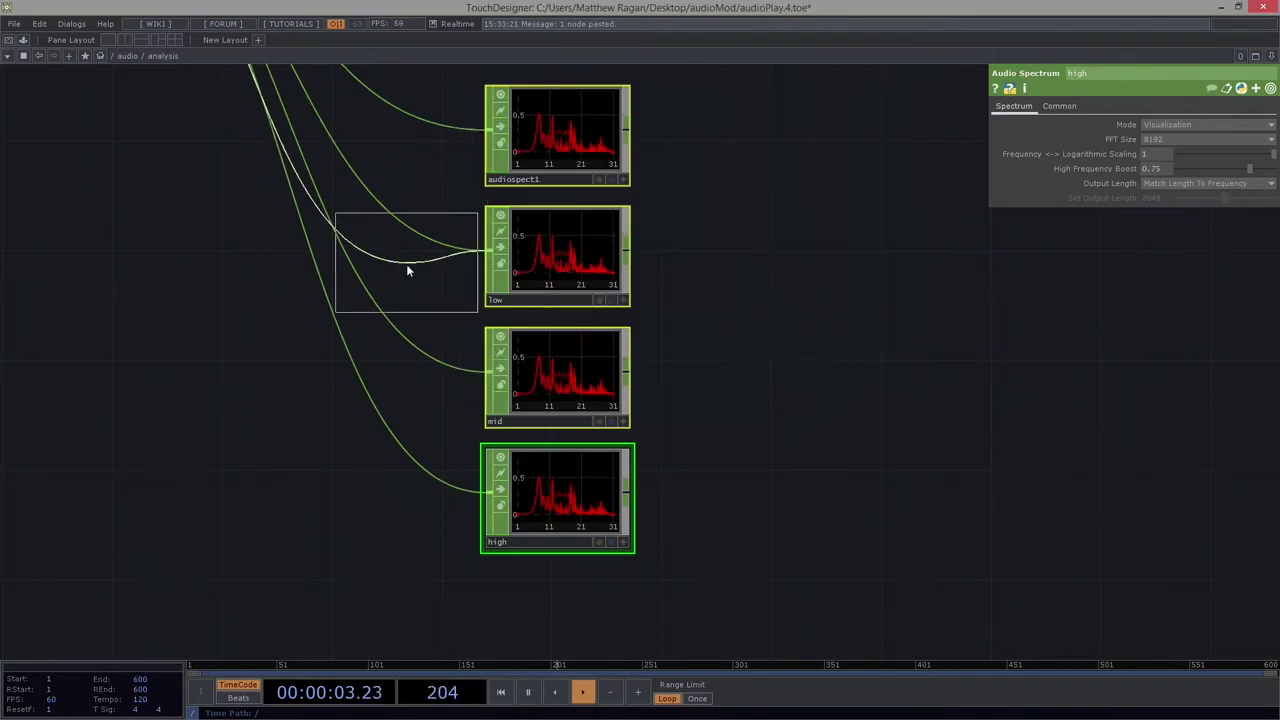
click(475, 213)
click(395, 265)
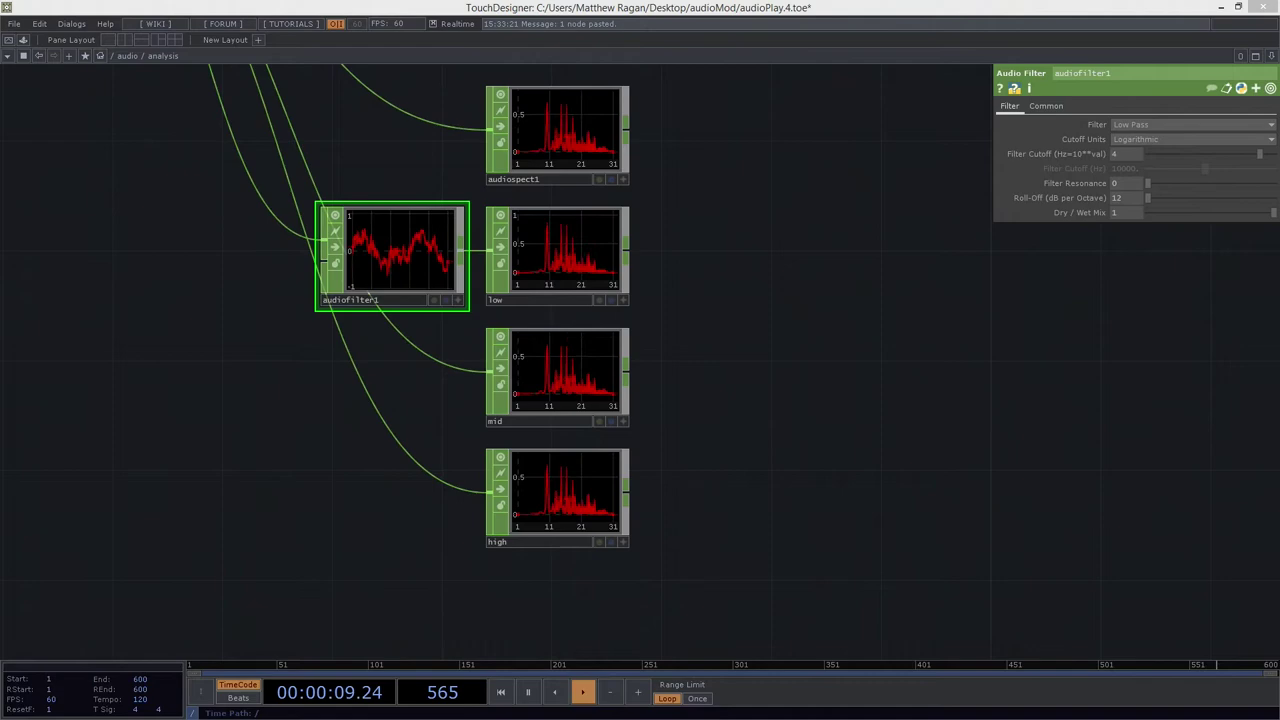
scroll(577, 291, up, 3)
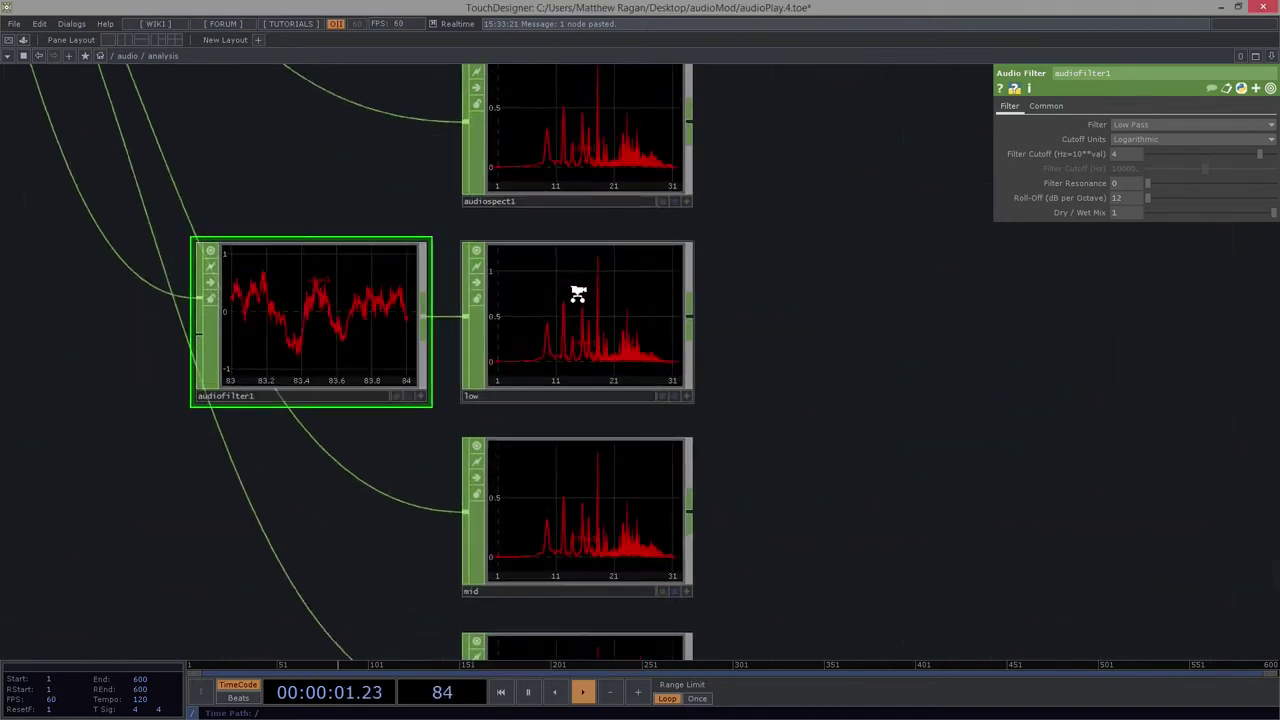
scroll(583, 309, up, 2)
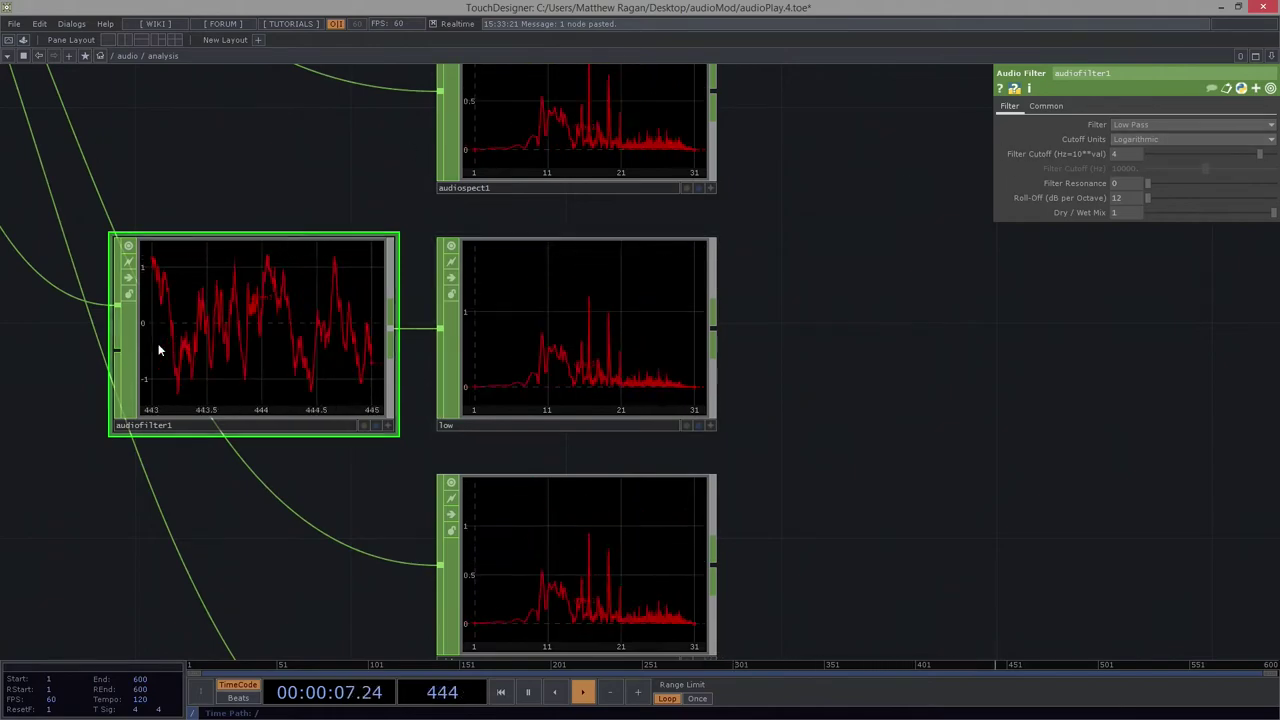
click(1144, 139)
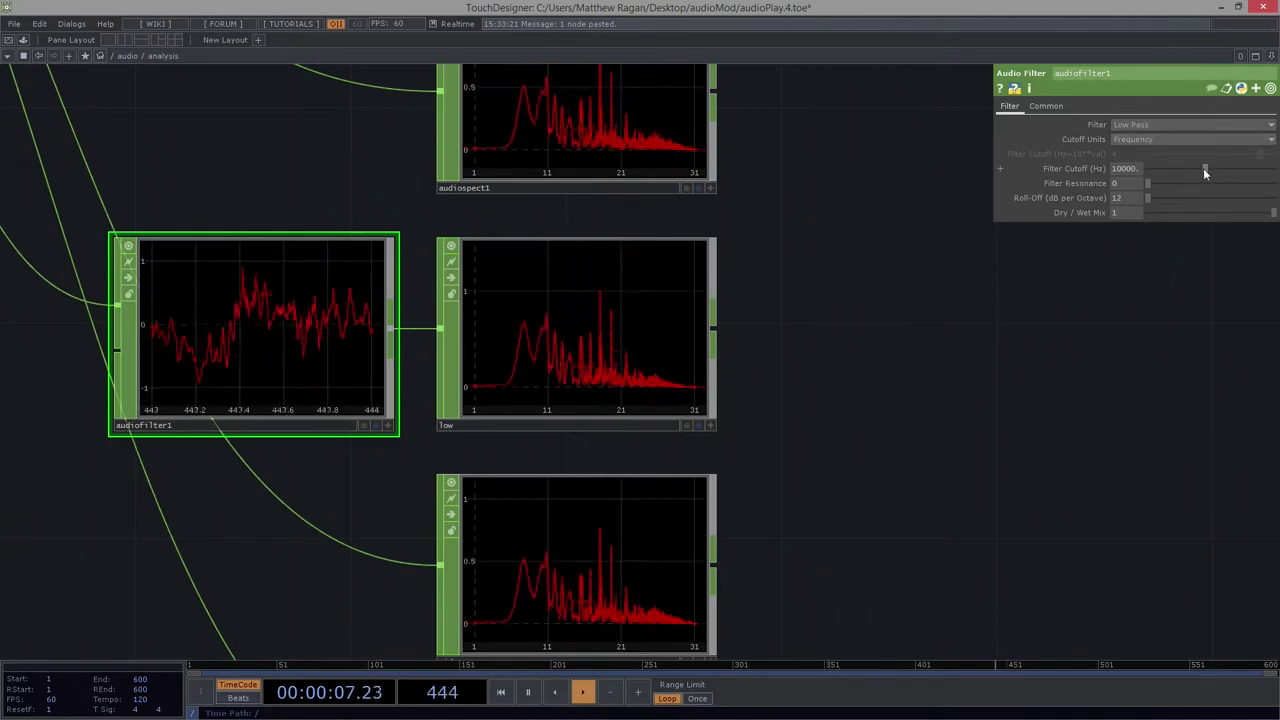
drag(1205, 168, 1092, 175)
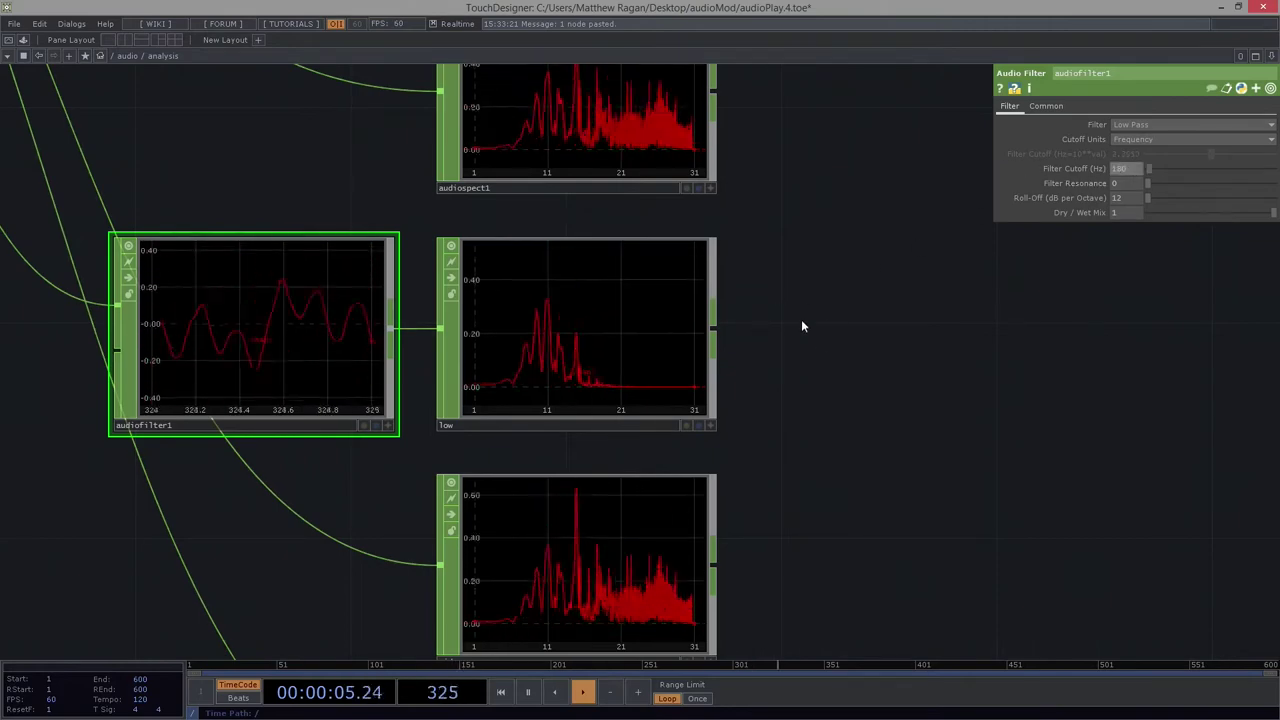
Arrange the audio filter and low nodes side by side.
drag(585, 371, 746, 366)
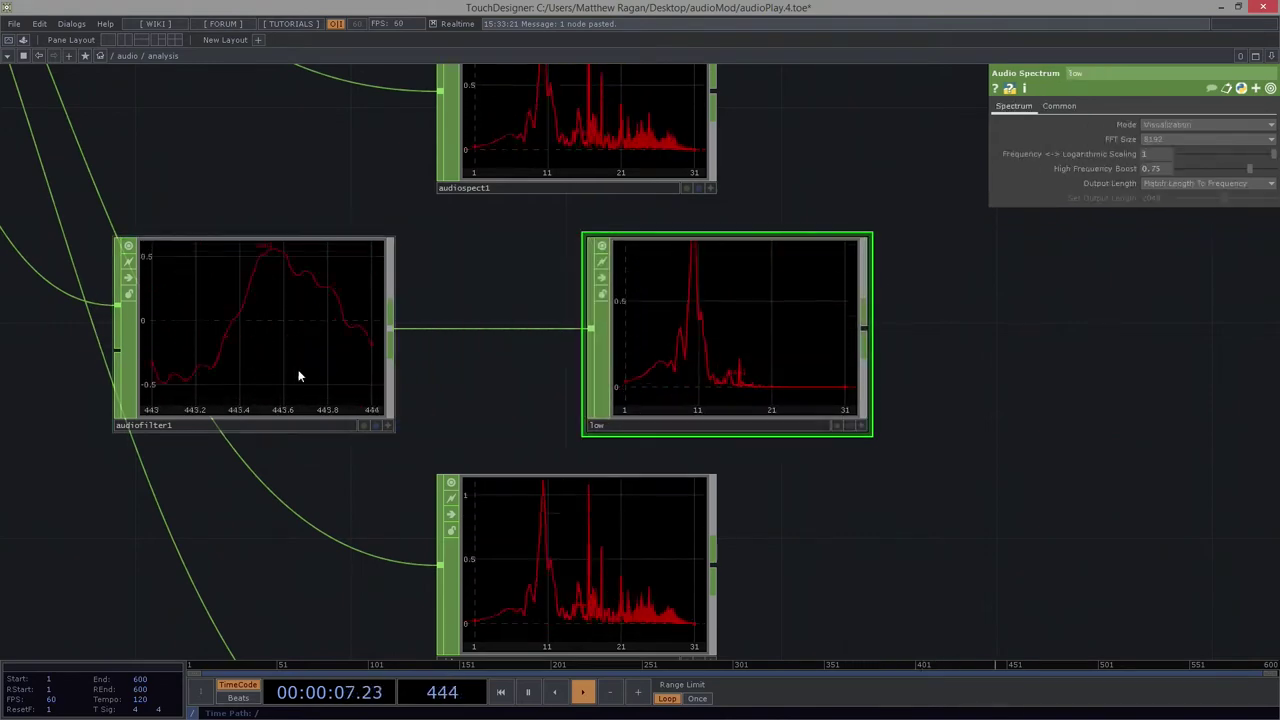
mouse_move(297, 371)
mouse_down()
mouse_move(142, 465)
mouse_move(292, 378)
mouse_up()
drag(722, 375, 600, 376)
drag(860, 334, 586, 377)
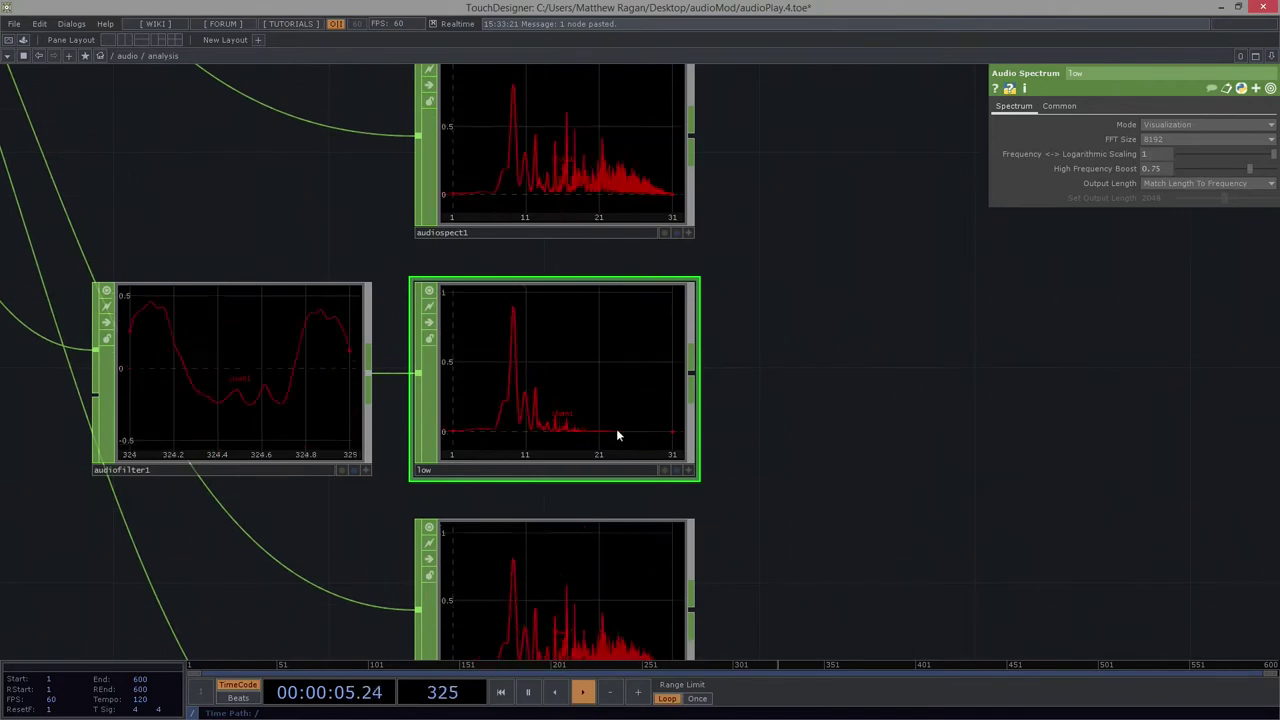
Set the audio filter's roll-off to 19 dB per octave.
click(300, 335)
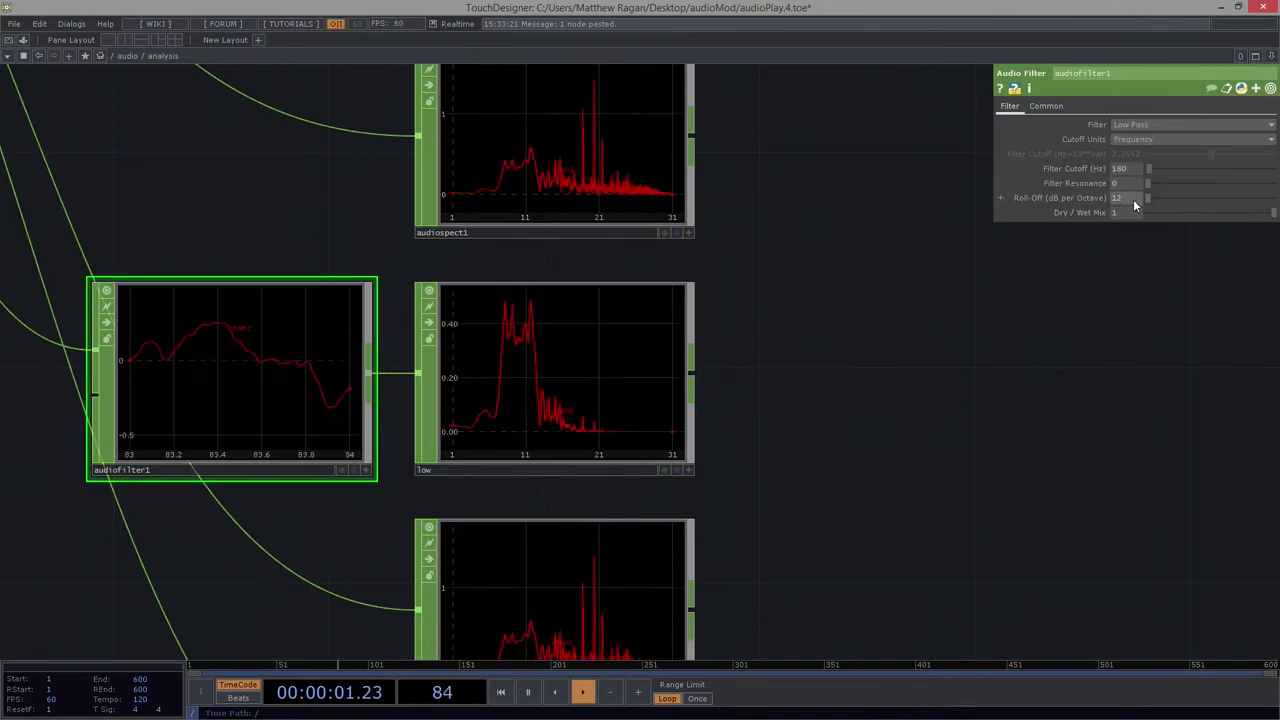
drag(1133, 199, 1220, 199)
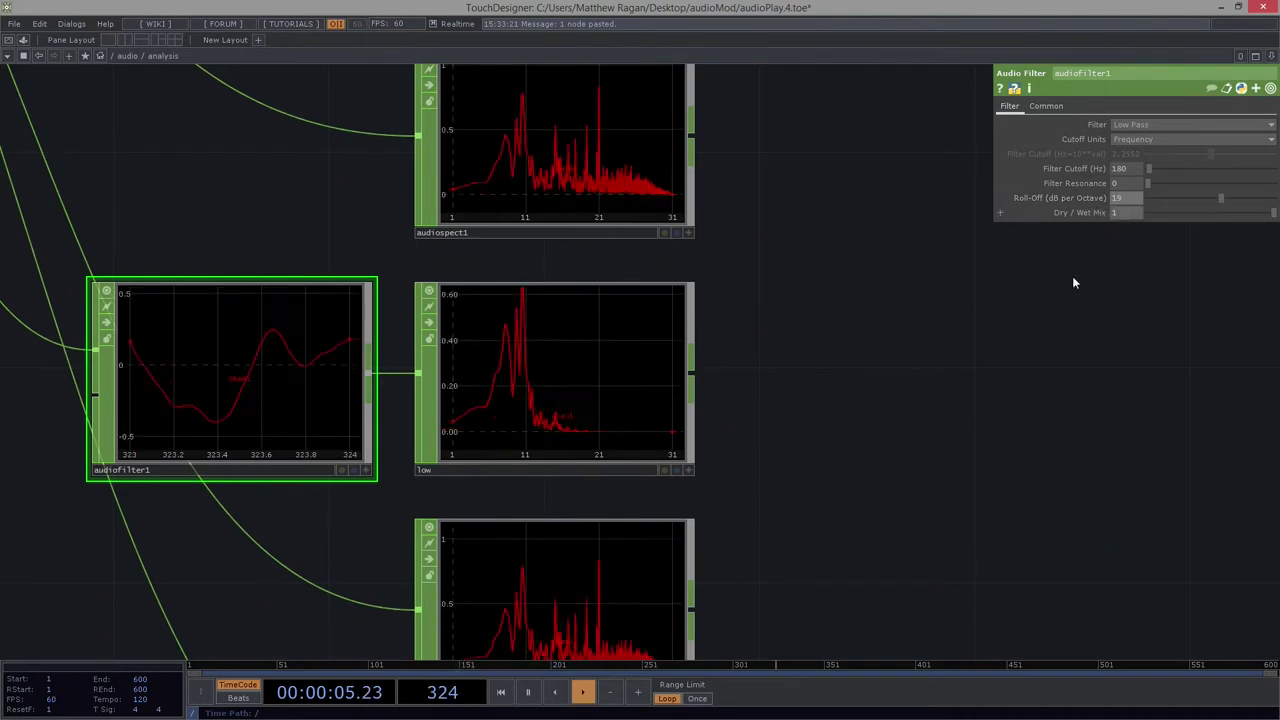
scroll(688, 296, down, 2)
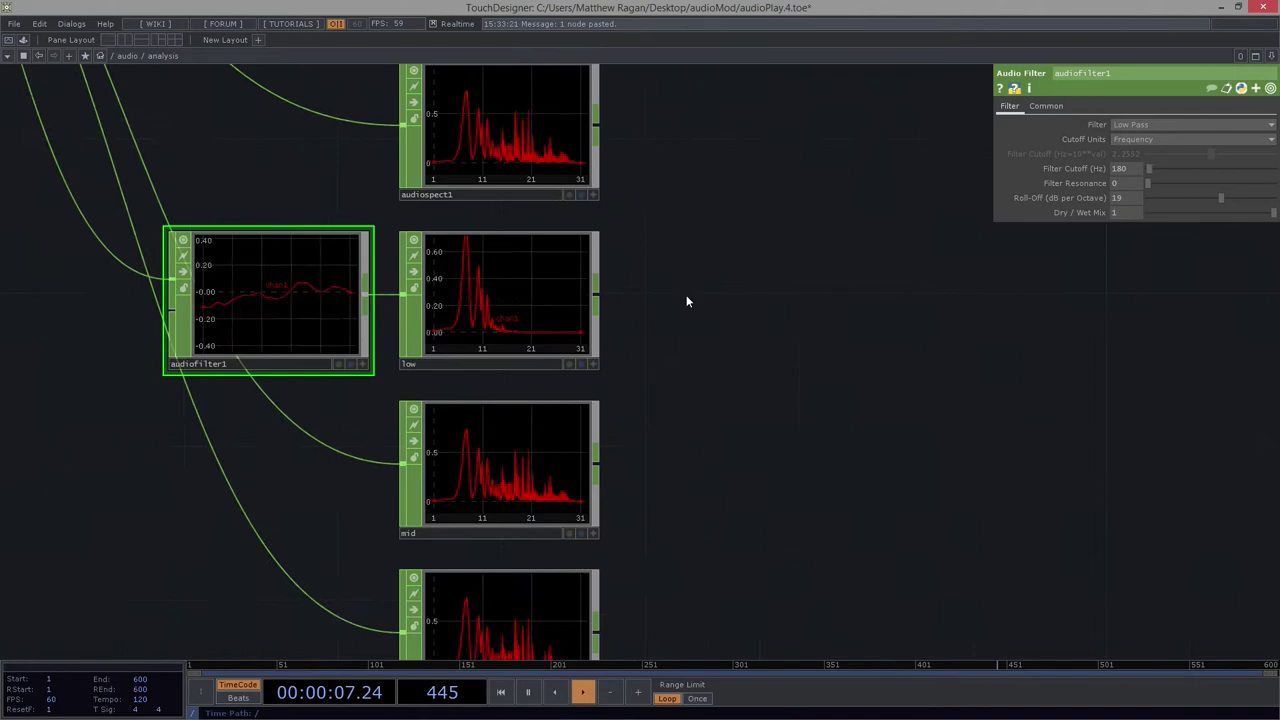
drag(697, 397, 623, 340)
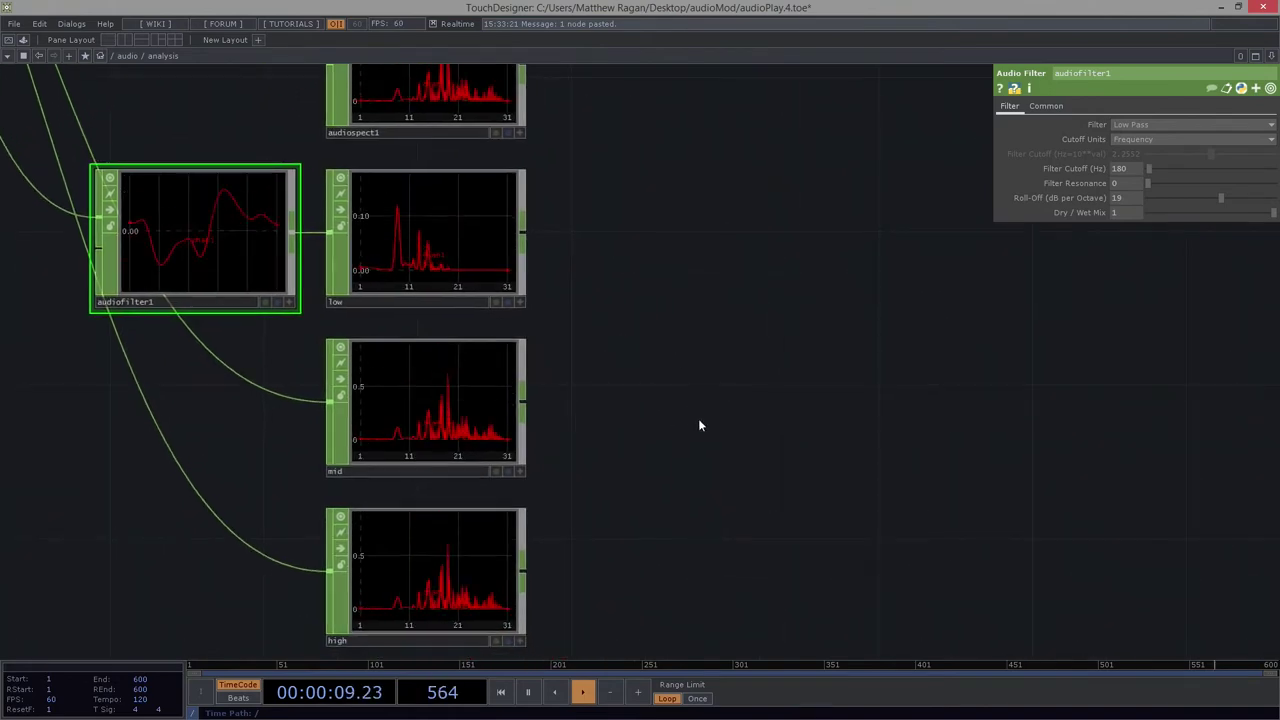
Add a Merge CHOP (merge1) to the right of the spectrum nodes.
key(Tab)
text(merg)
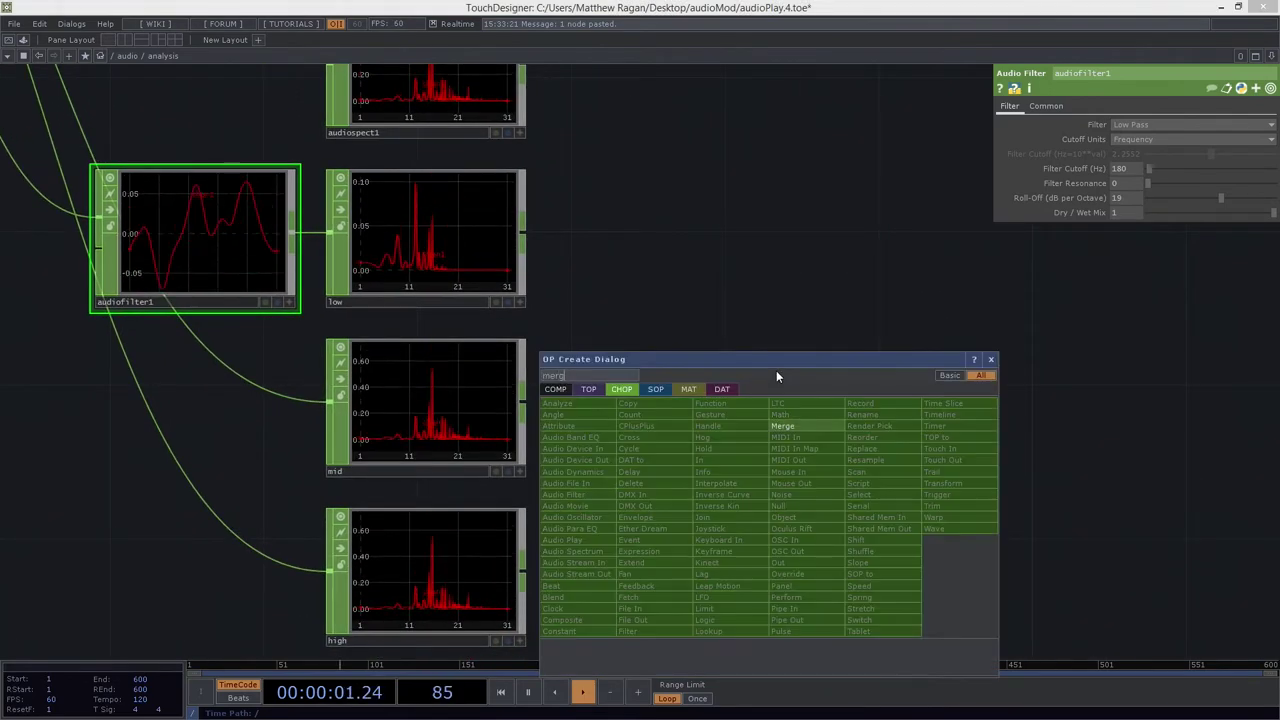
key(Return)
click(780, 400)
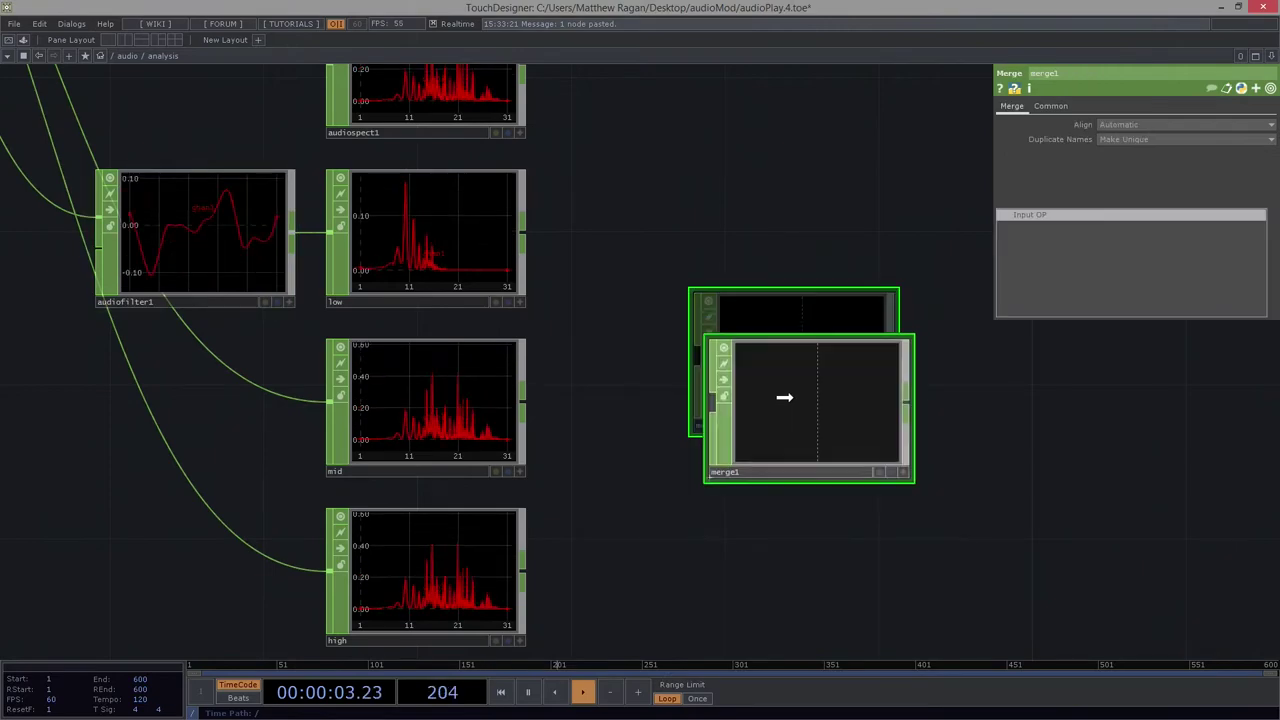
mouse_move(593, 220)
right_down()
mouse_move(498, 532)
mouse_move(505, 510)
right_up()
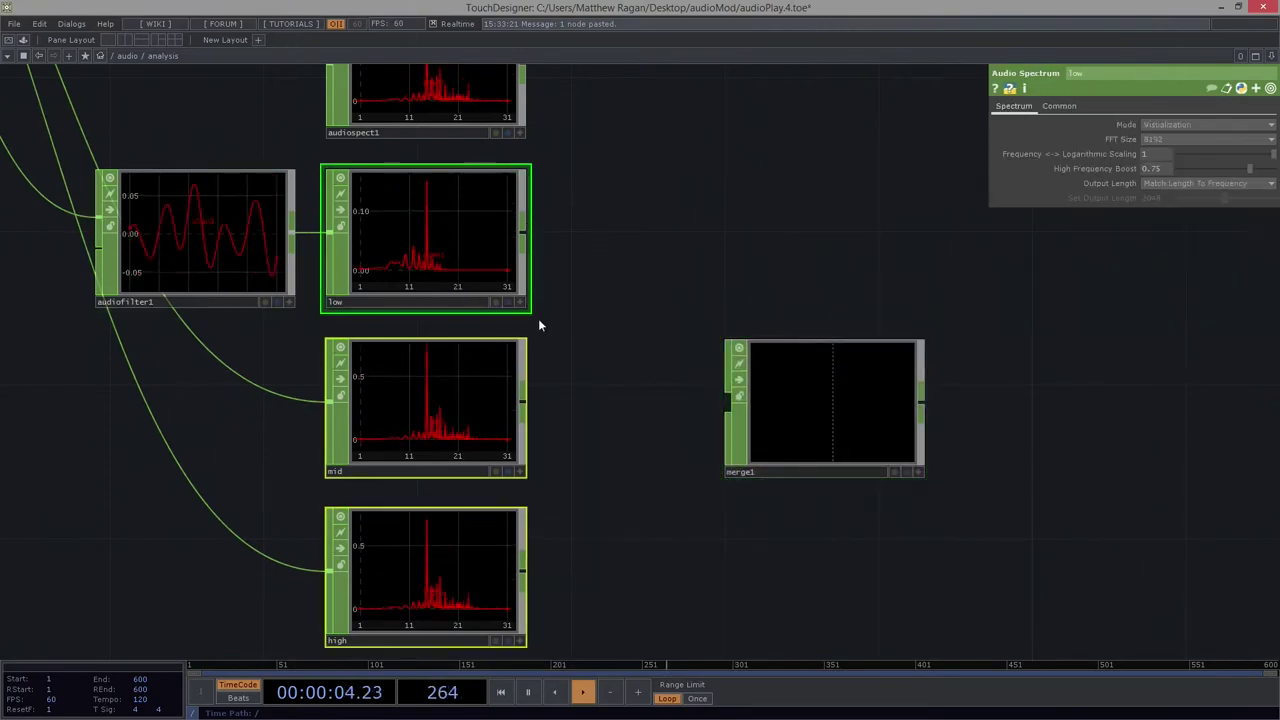
Wire the low, mid and high spectra into merge1 and frame the chain.
click(741, 410)
scroll(800, 420, up, 2)
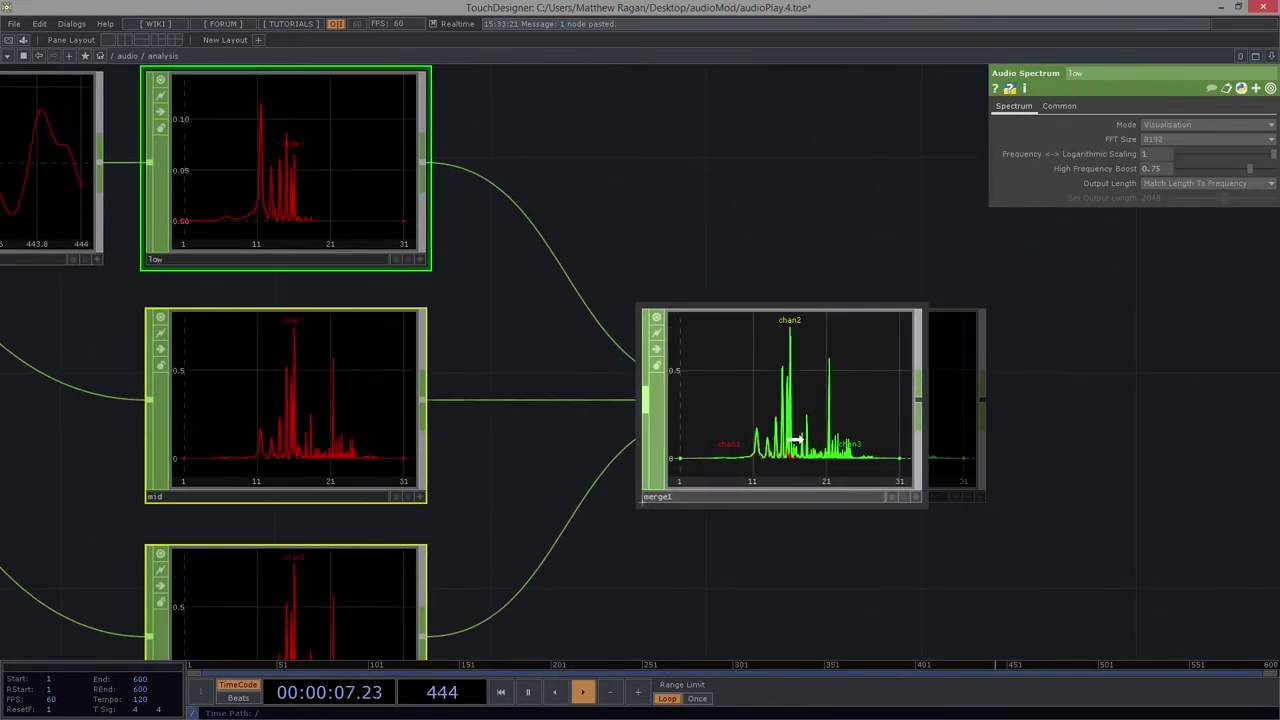
drag(760, 380, 920, 480)
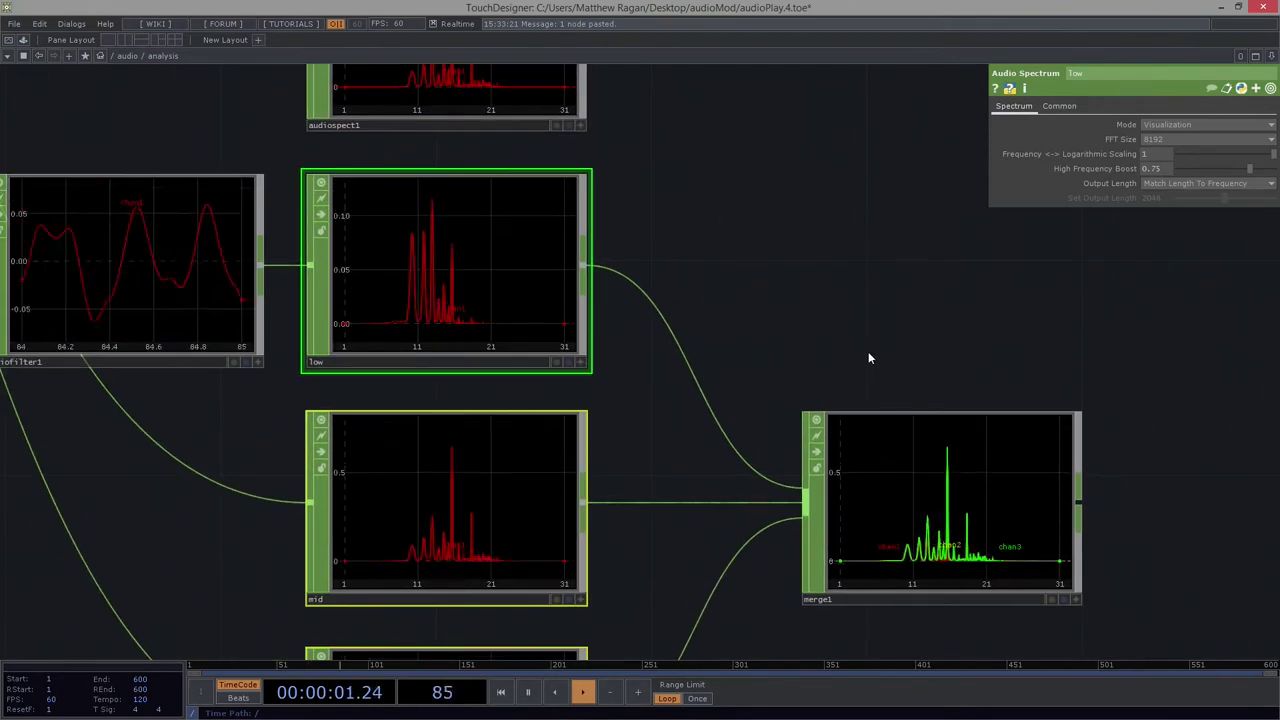
drag(868, 358, 849, 312)
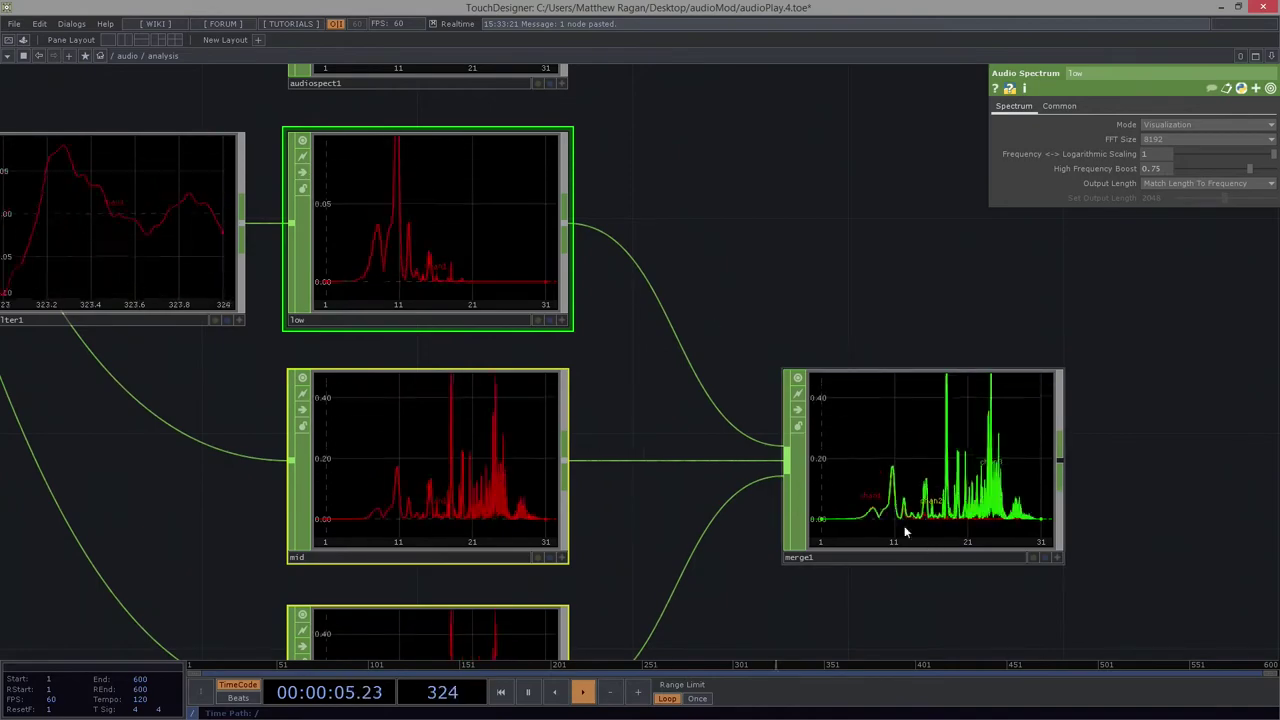
drag(791, 323, 837, 287)
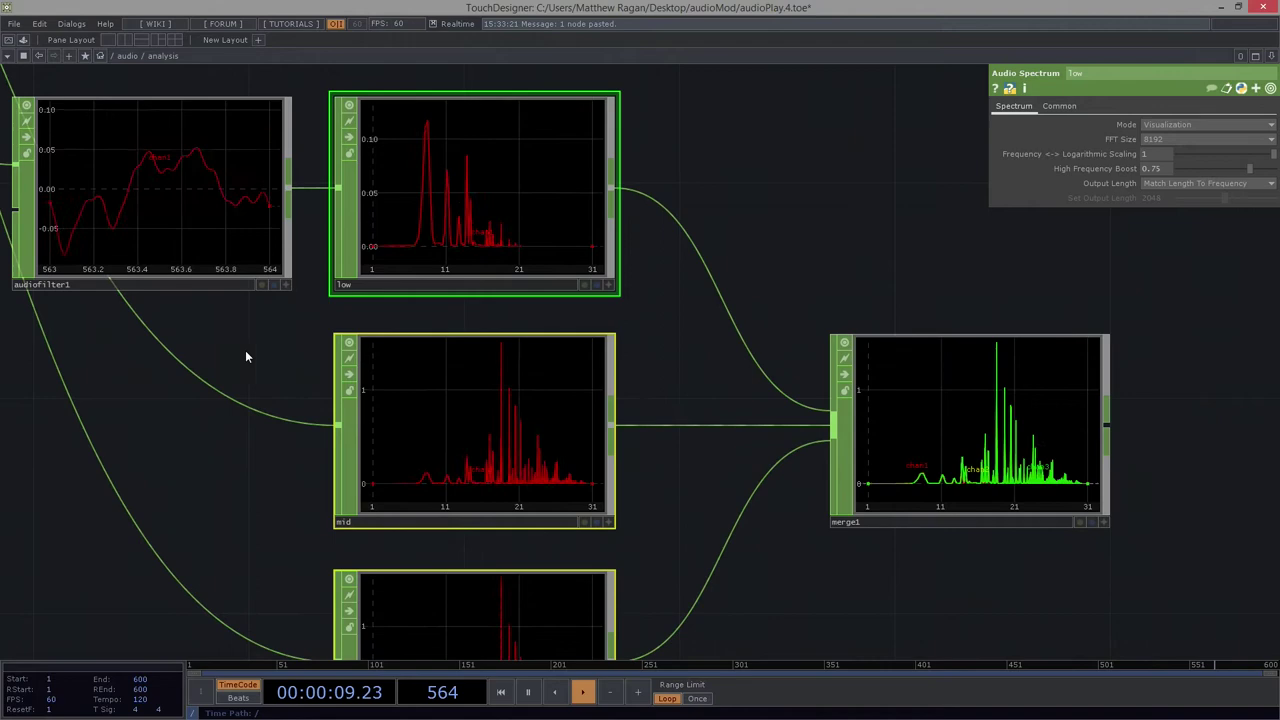
drag(249, 357, 523, 403)
scroll(513, 442, down, 2)
Insert an Audio Filter CHOP into the wire feeding the mid spectrum.
right_click(508, 452)
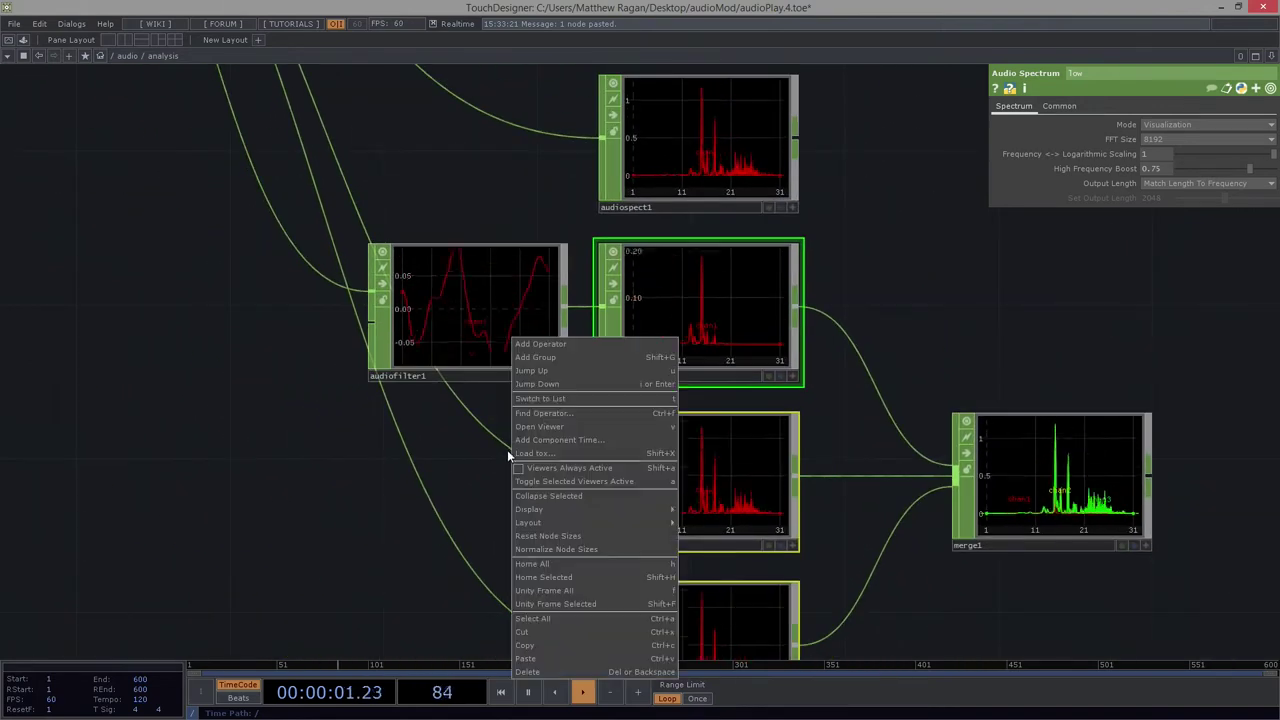
key(Escape)
right_click(503, 442)
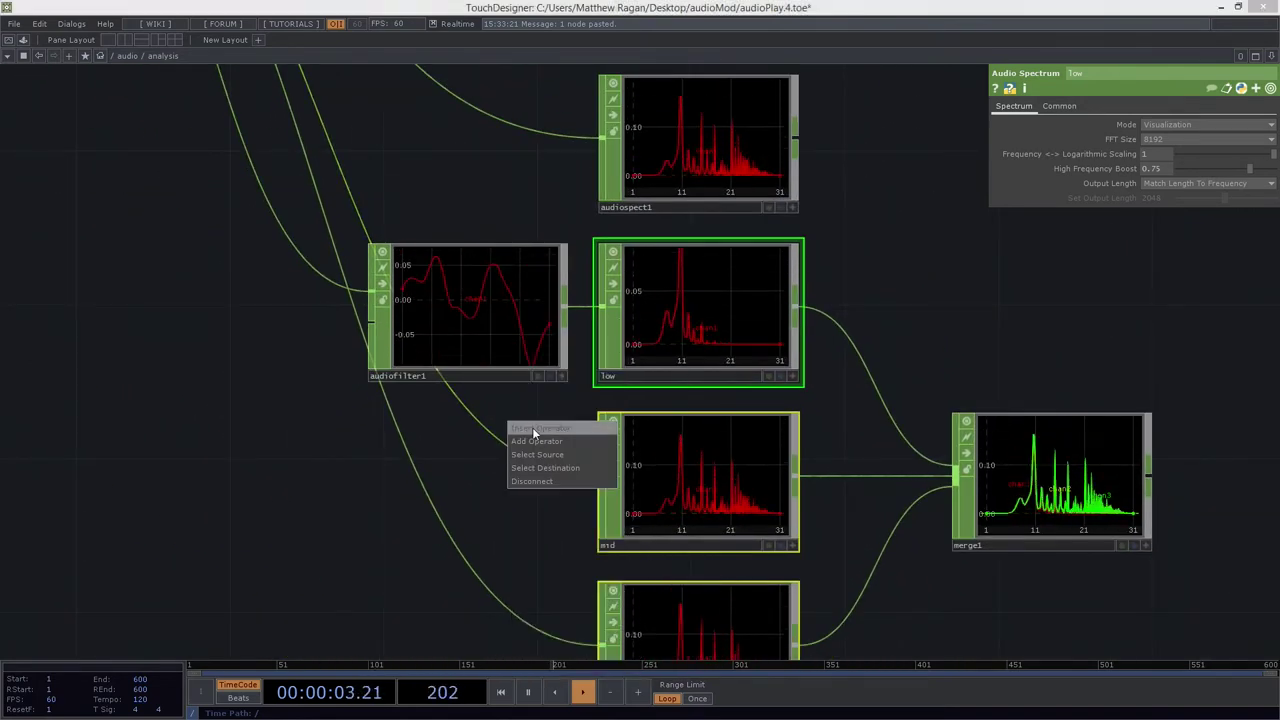
click(530, 428)
text(aduio)
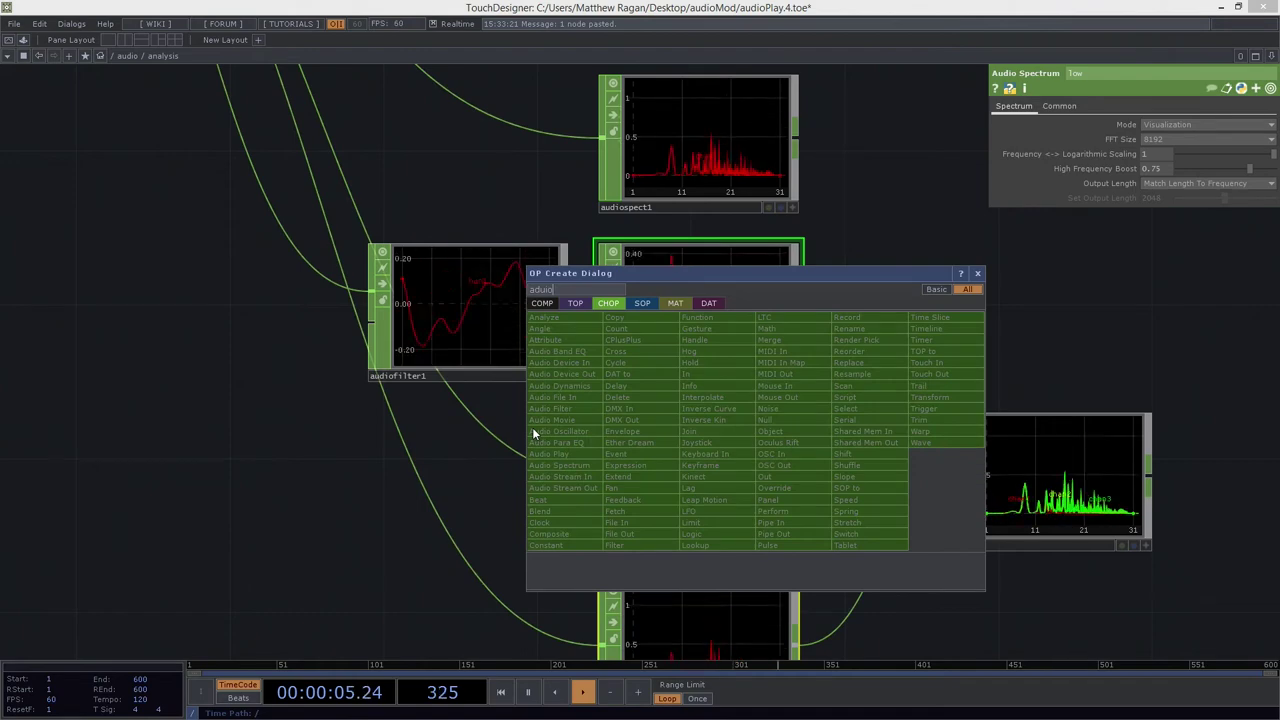
key(BackSpace)
key(BackSpace)
key(BackSpace)
text(udi)
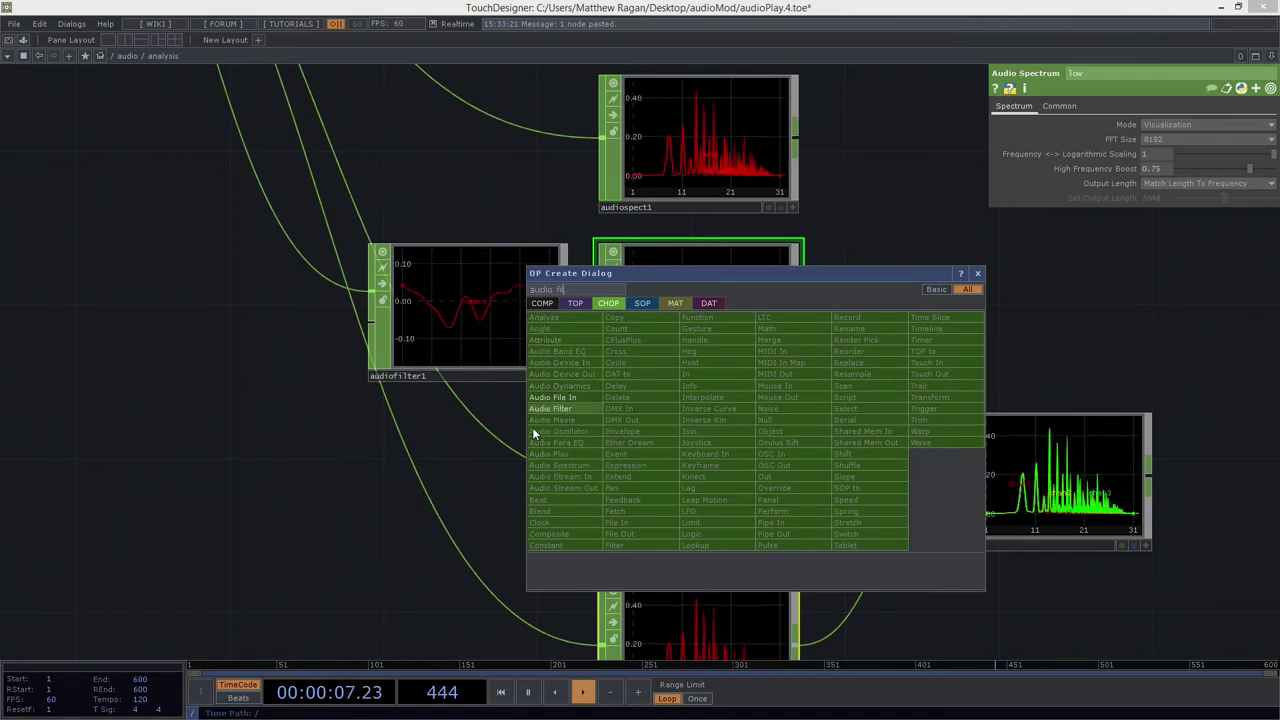
click(588, 409)
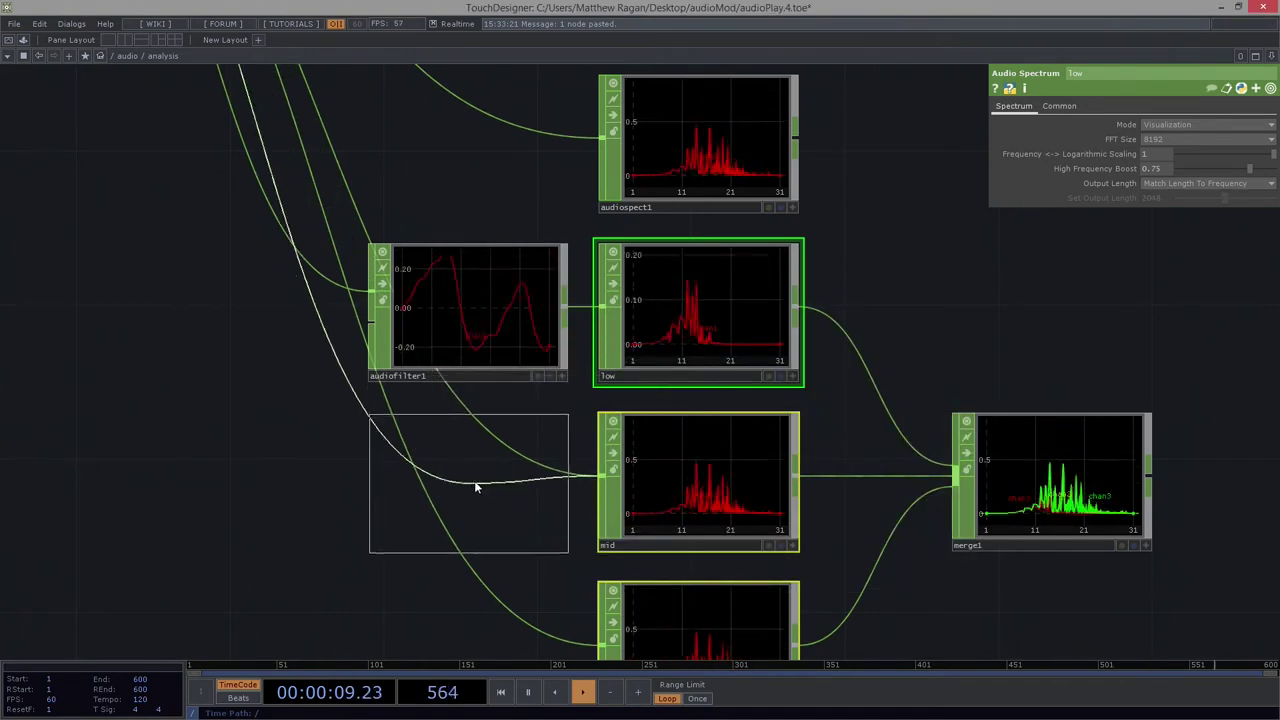
click(475, 486)
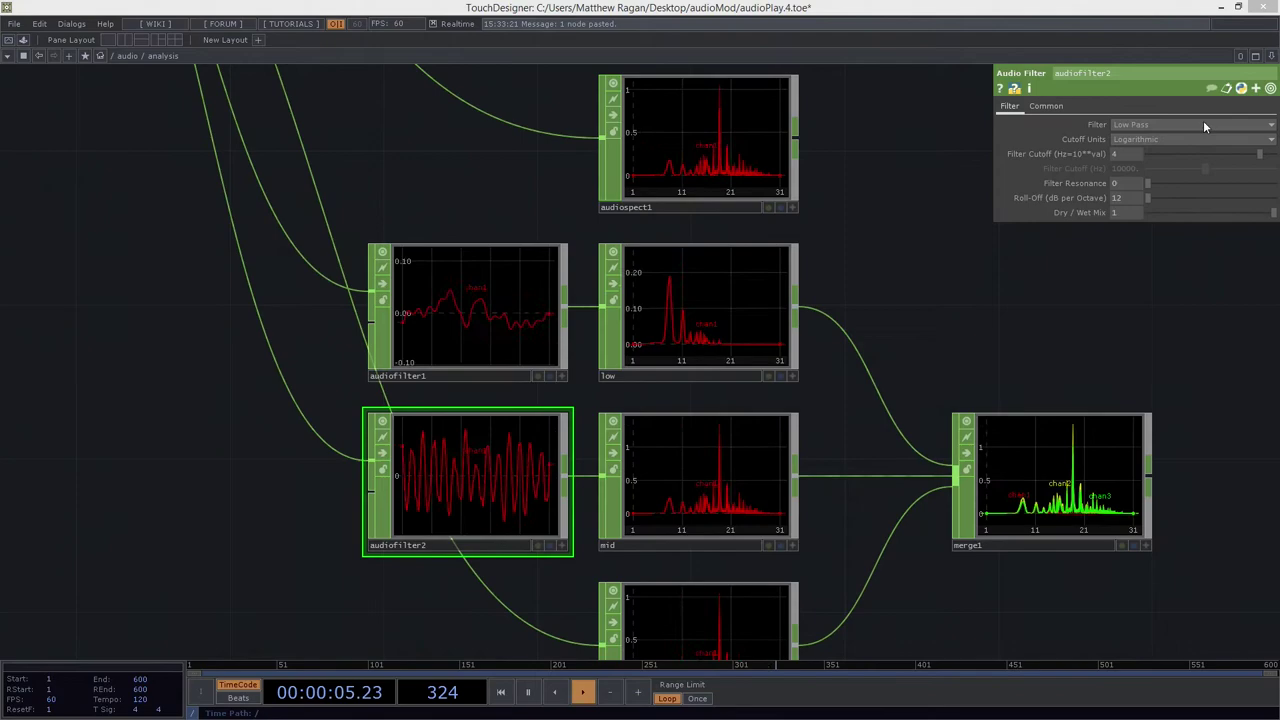
Make the new filter band pass with a frequency cutoff of 800 Hz.
click(1178, 127)
click(1148, 155)
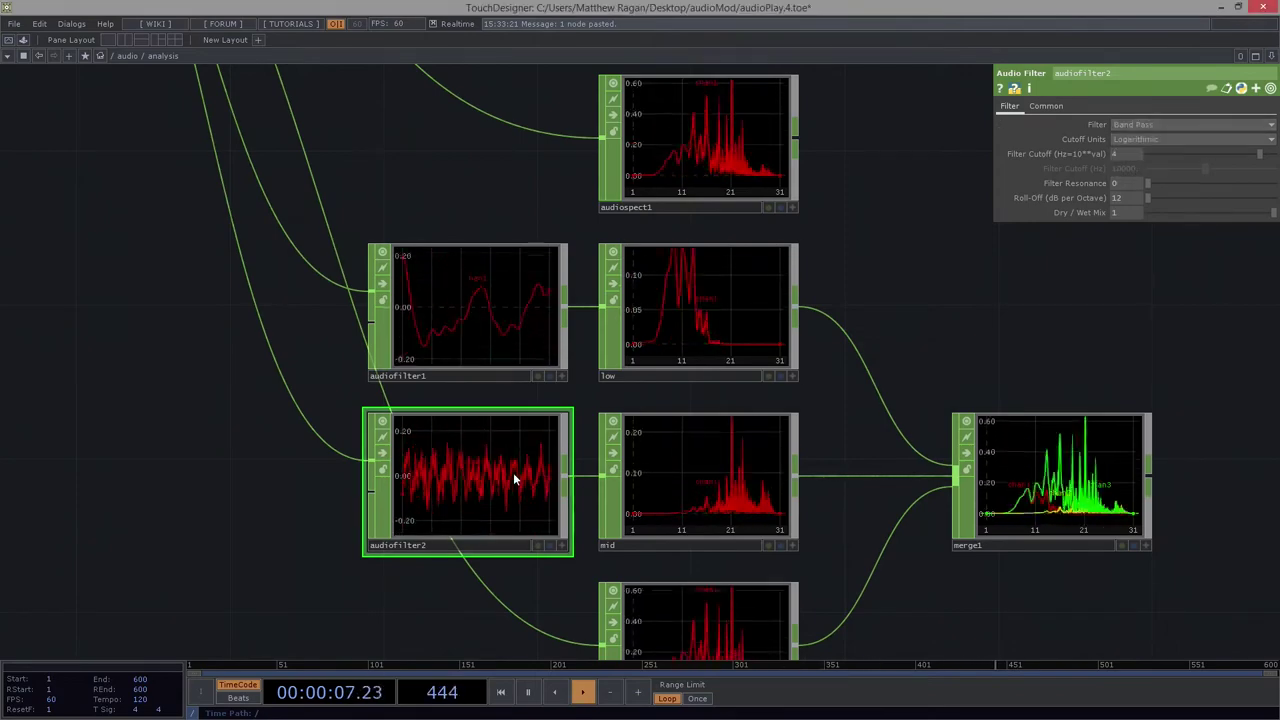
click(1134, 164)
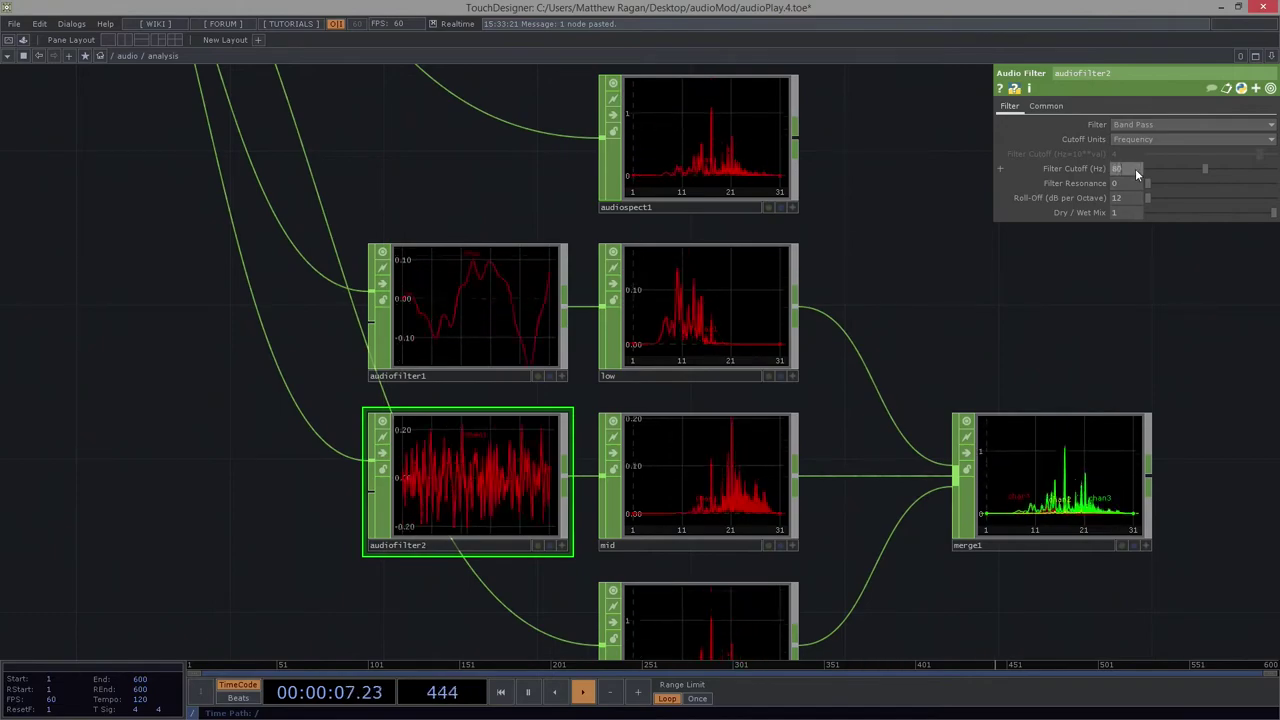
text(800)
key(Return)
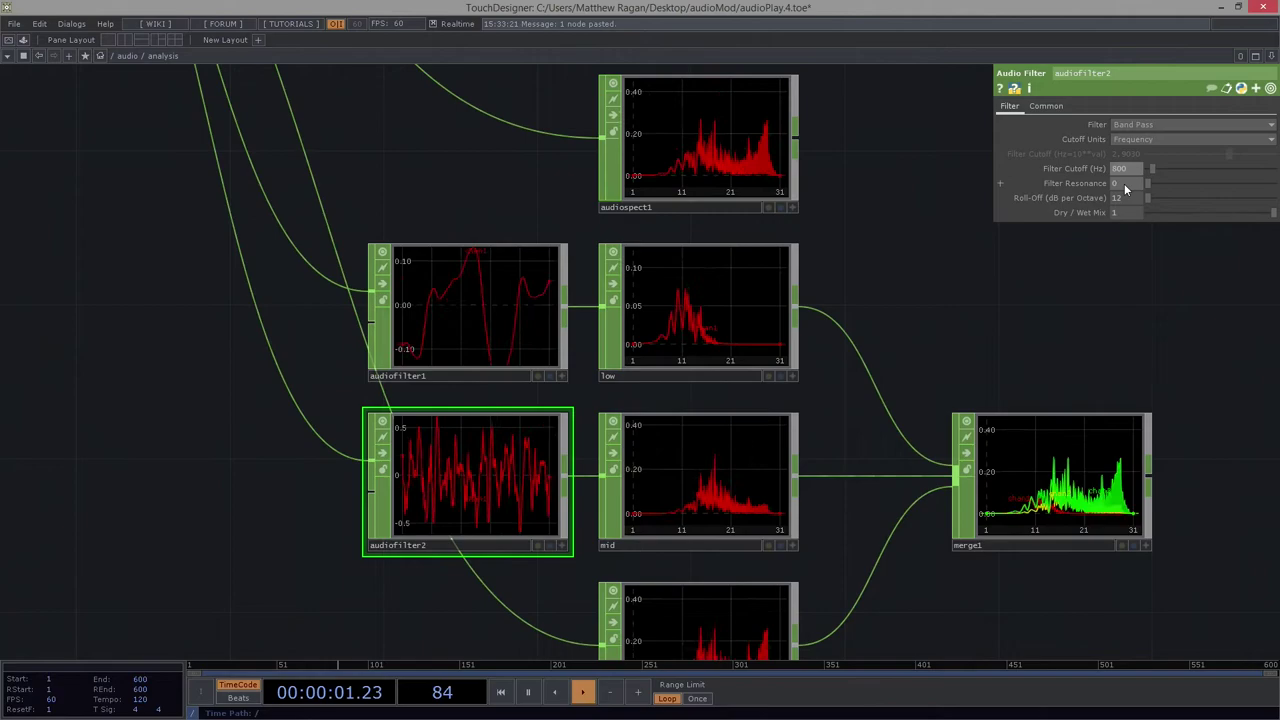
drag(1102, 326, 871, 269)
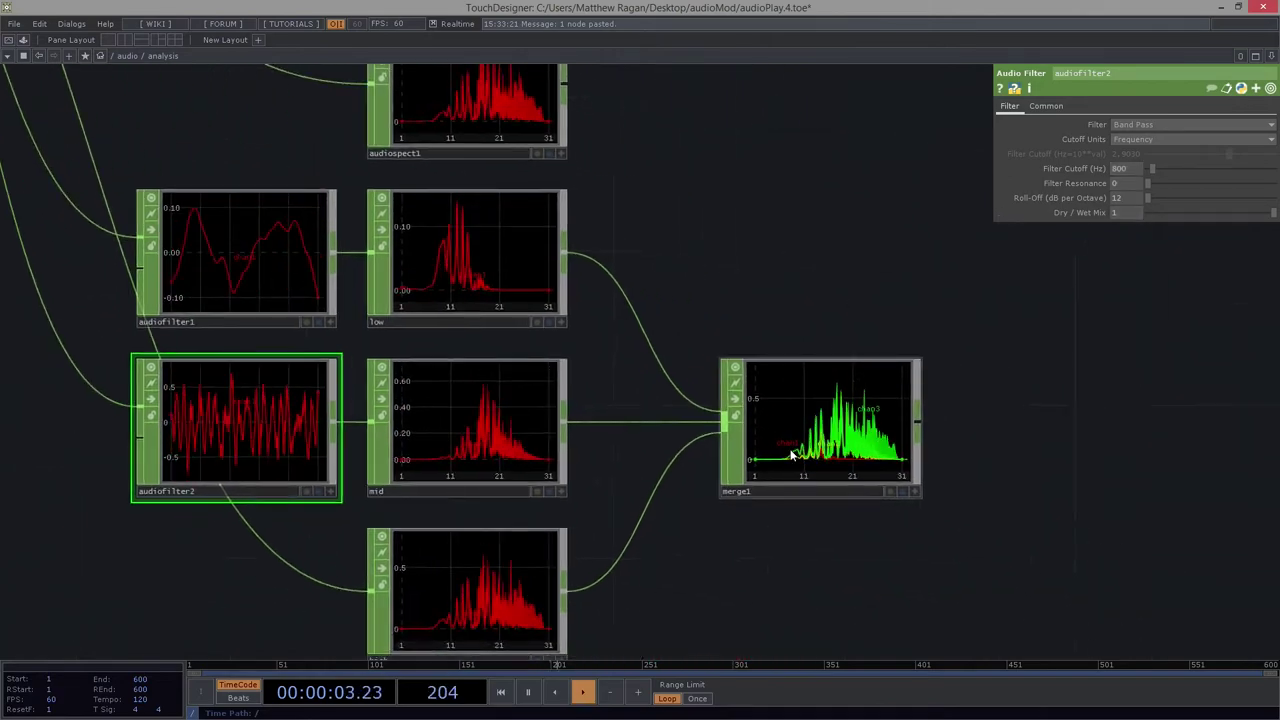
scroll(829, 474, up, 2)
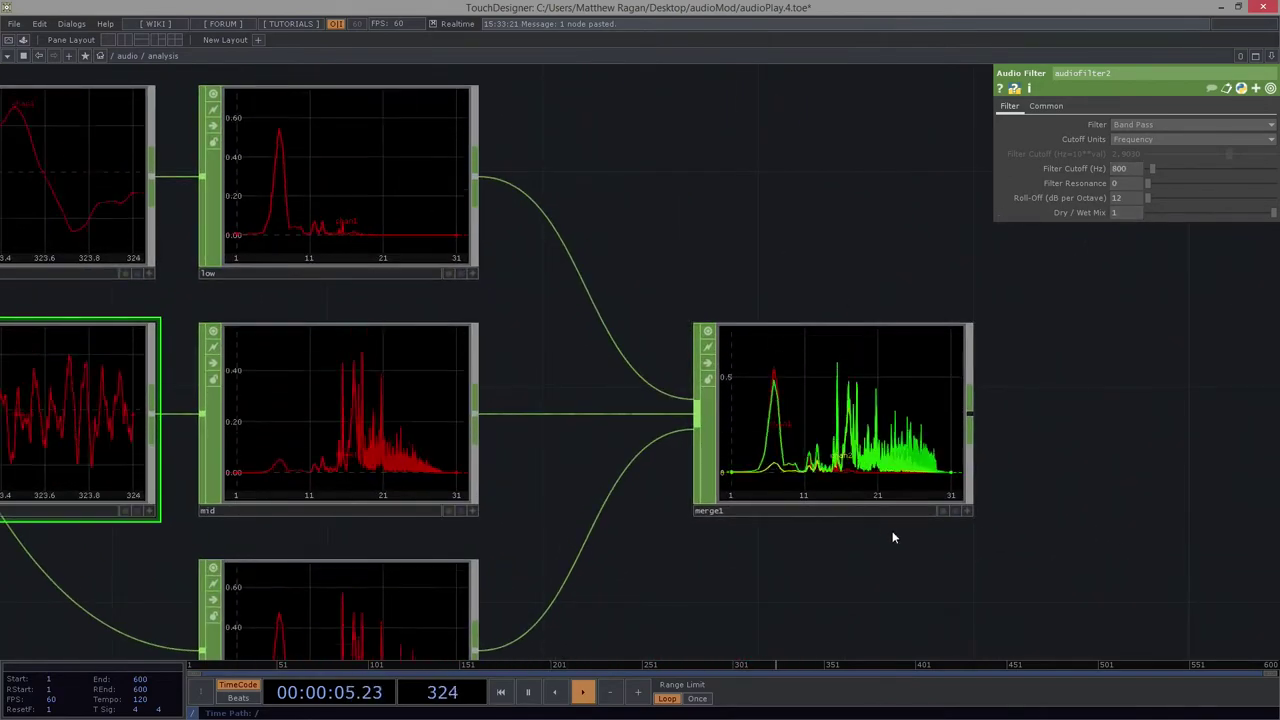
scroll(810, 428, down, 2)
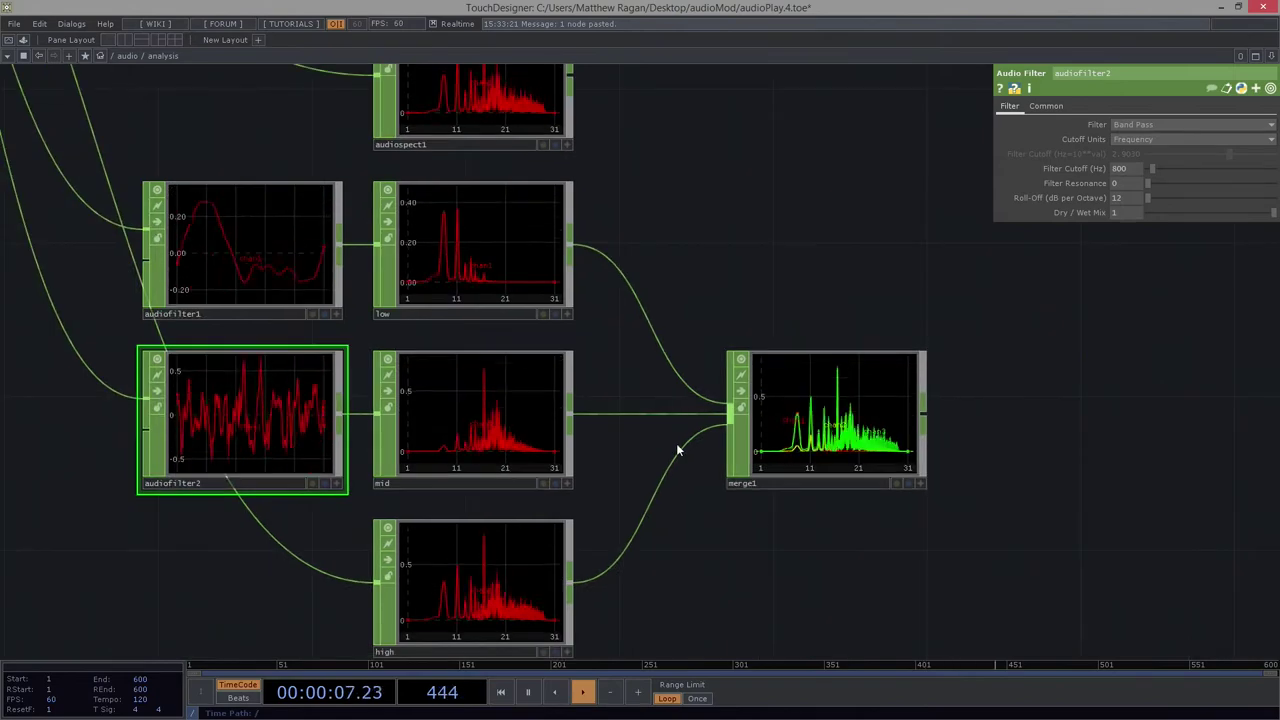
drag(178, 563, 230, 529)
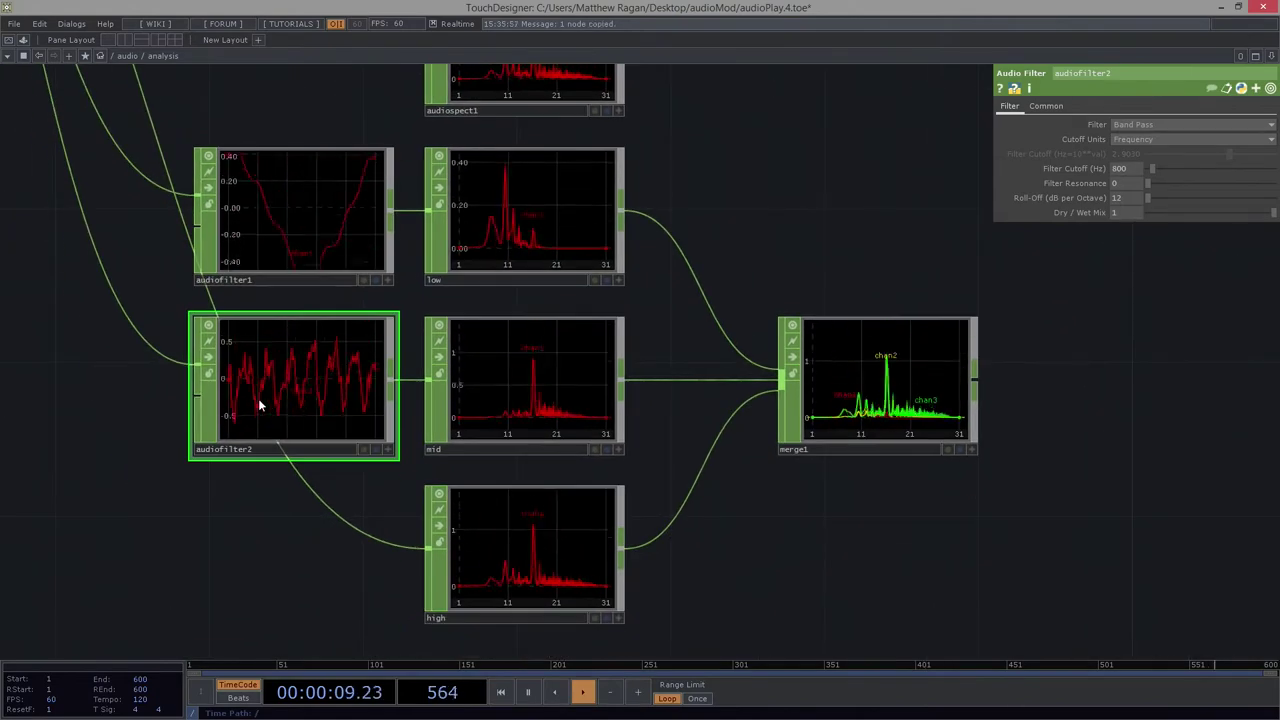
Paste a copy of the band-pass filter, wire it into high, and set cutoff 3500 Hz.
key(ctrl+v)
drag(389, 541, 428, 545)
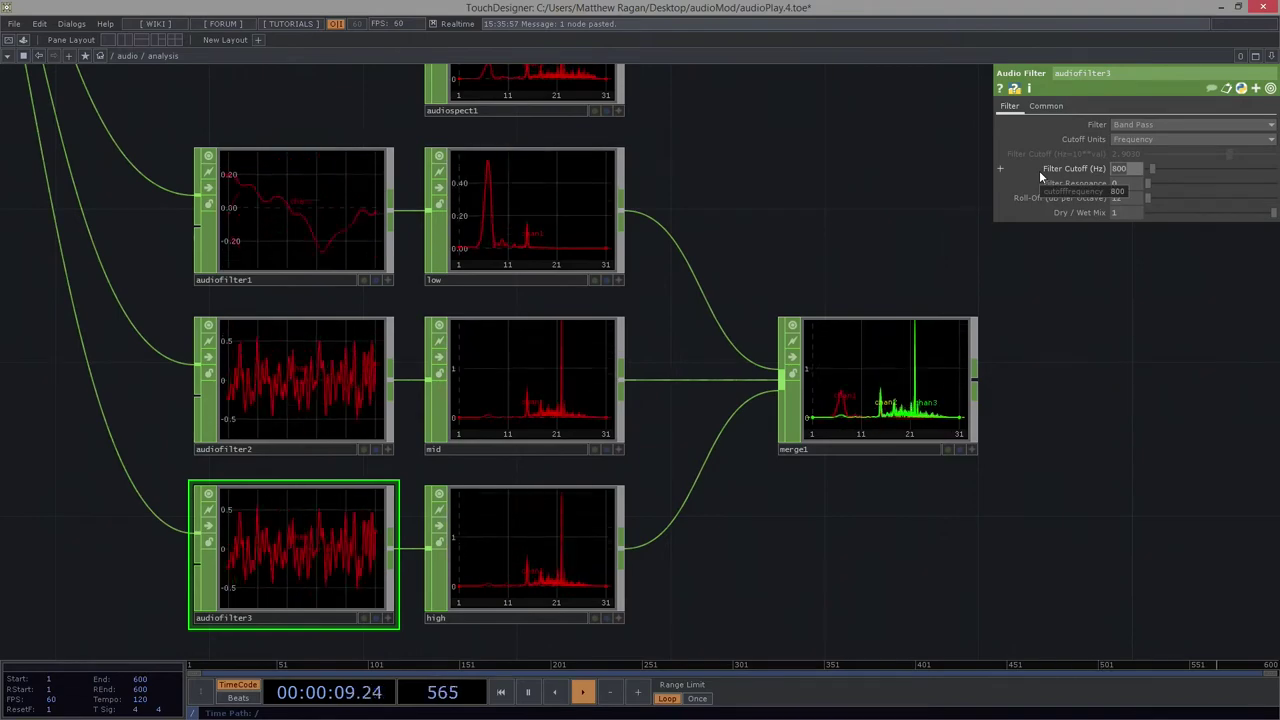
click(1120, 168)
text(3500)
key(Return)
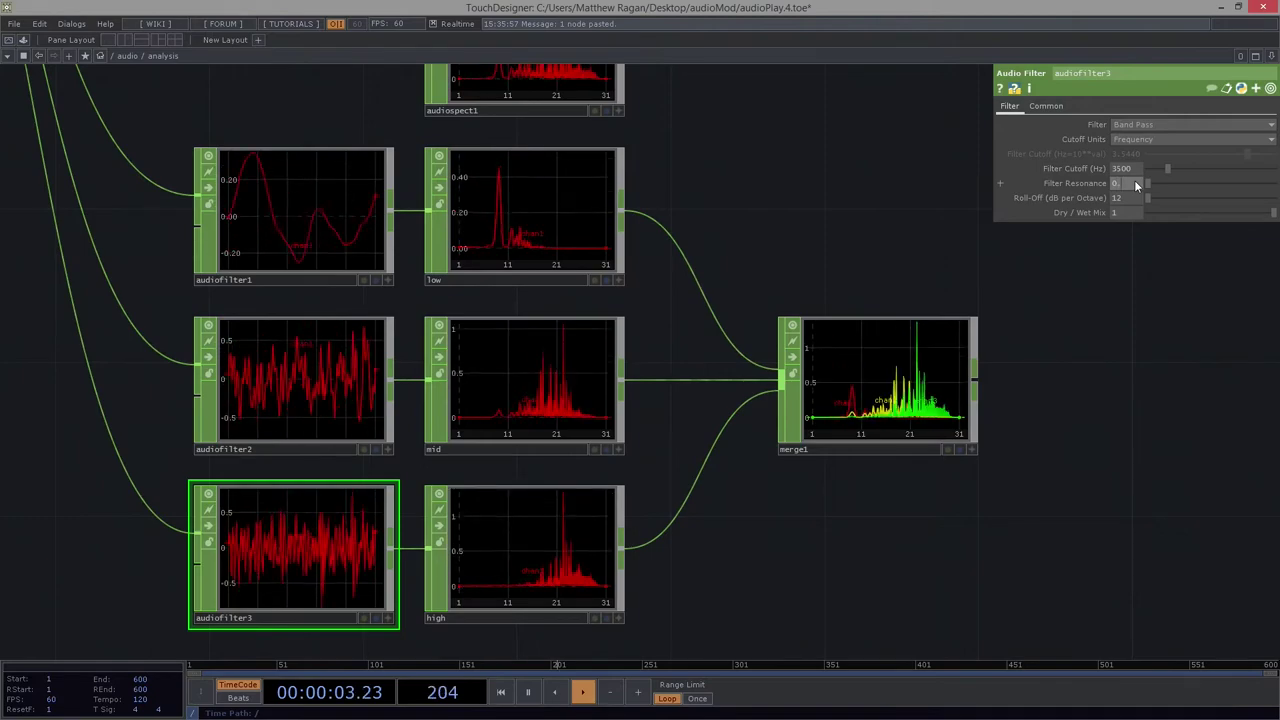
Set the copied filter's resonance to 0.8 and roll-off to 15.
text(8)
key(Return)
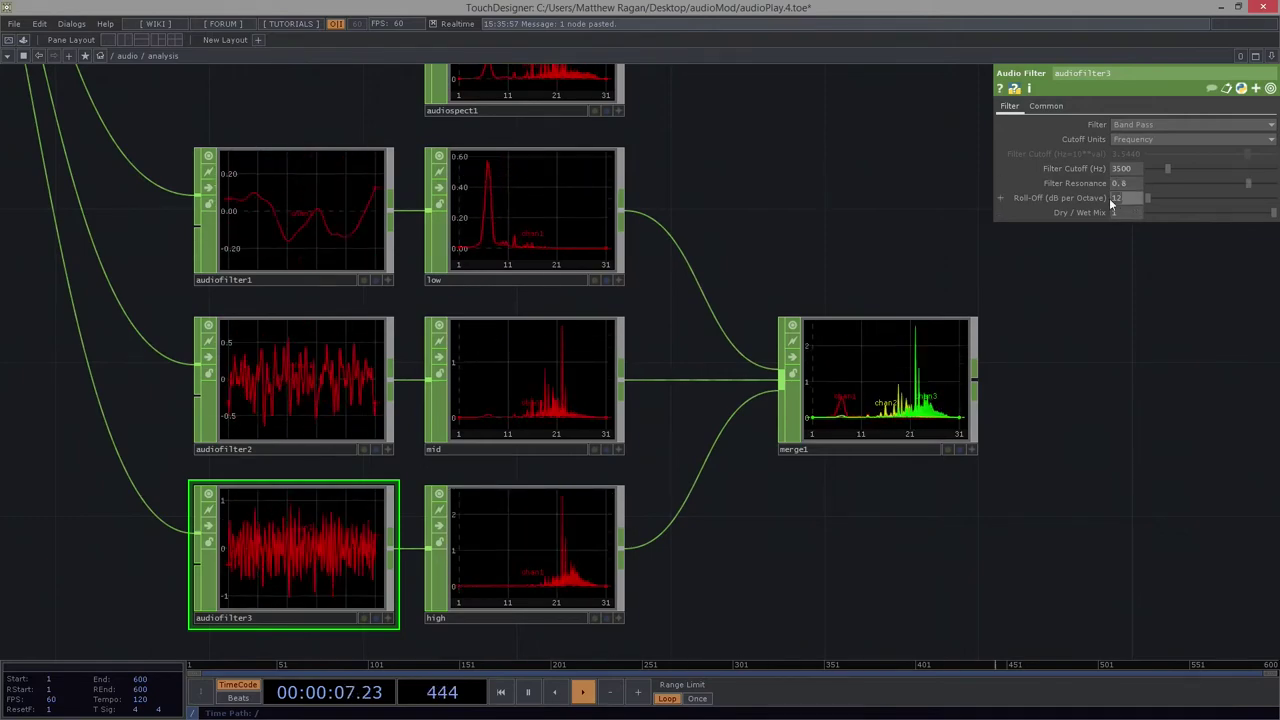
click(1115, 198)
text(15)
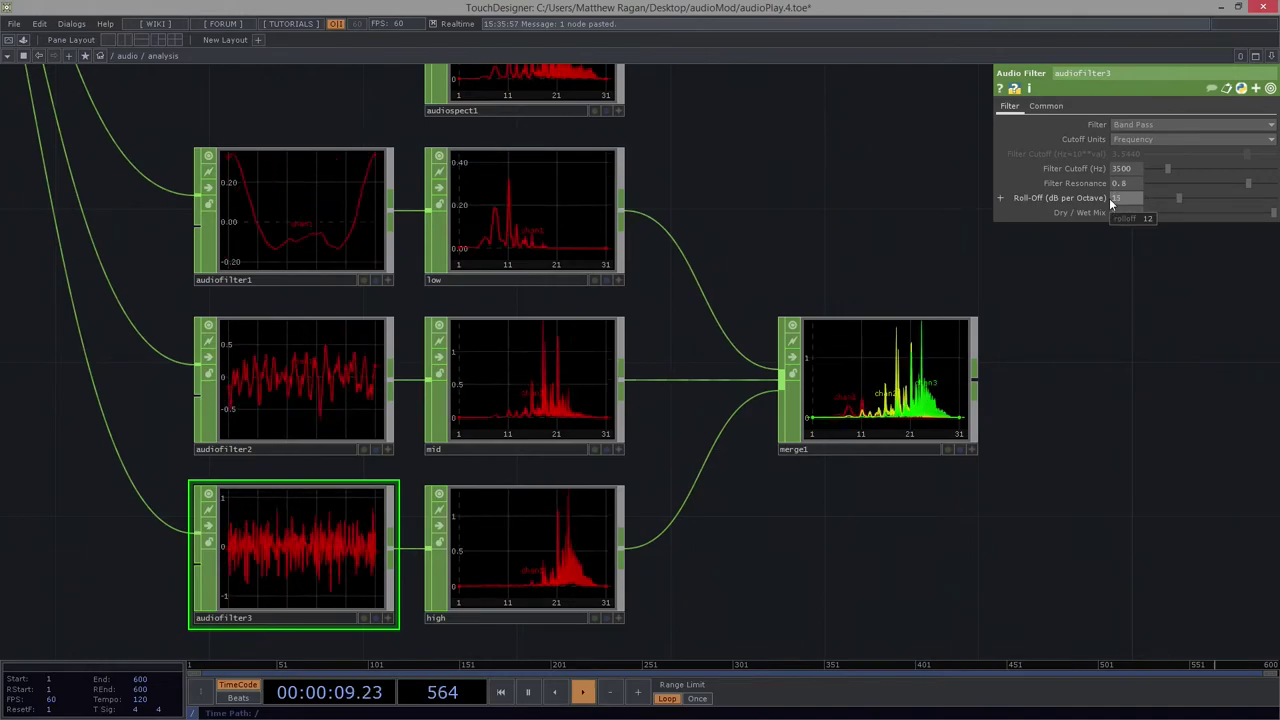
key(Return)
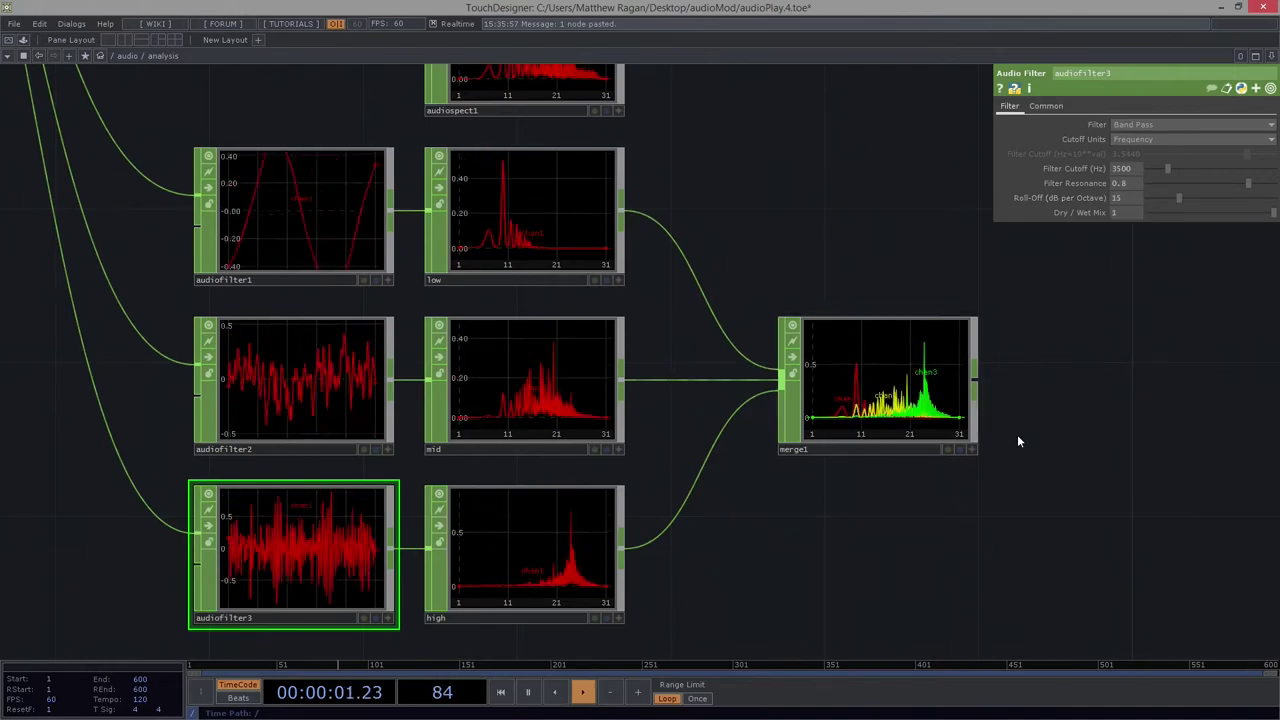
Zoom in on merge1 and pause, resume and step the timeline, ending paused to compare bands.
scroll(923, 409, up, 2)
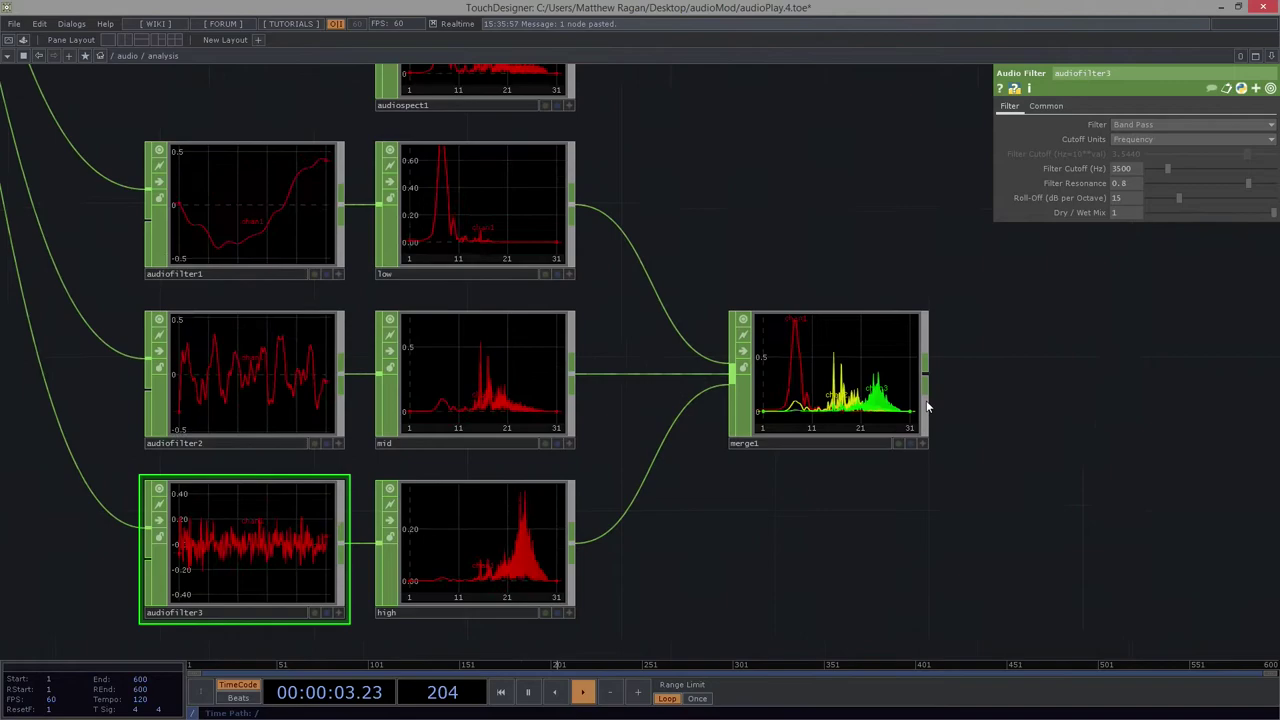
scroll(880, 374, up, 2)
scroll(871, 451, up, 3)
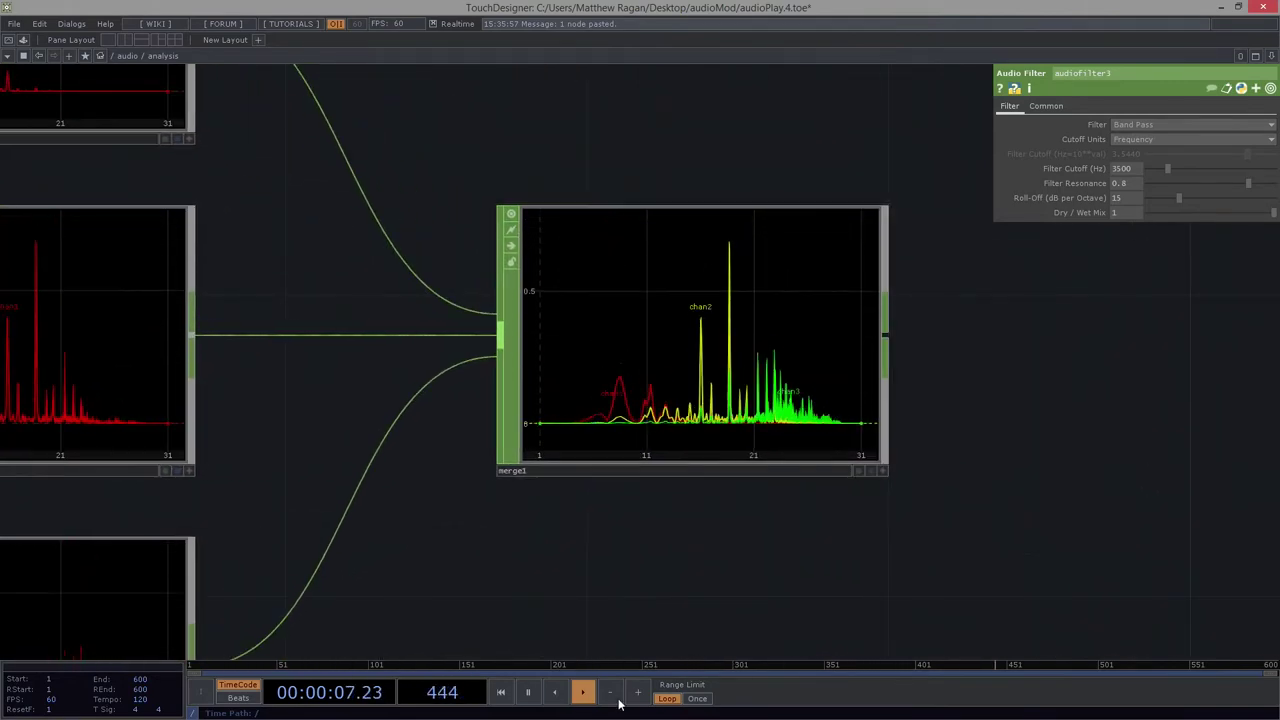
click(528, 694)
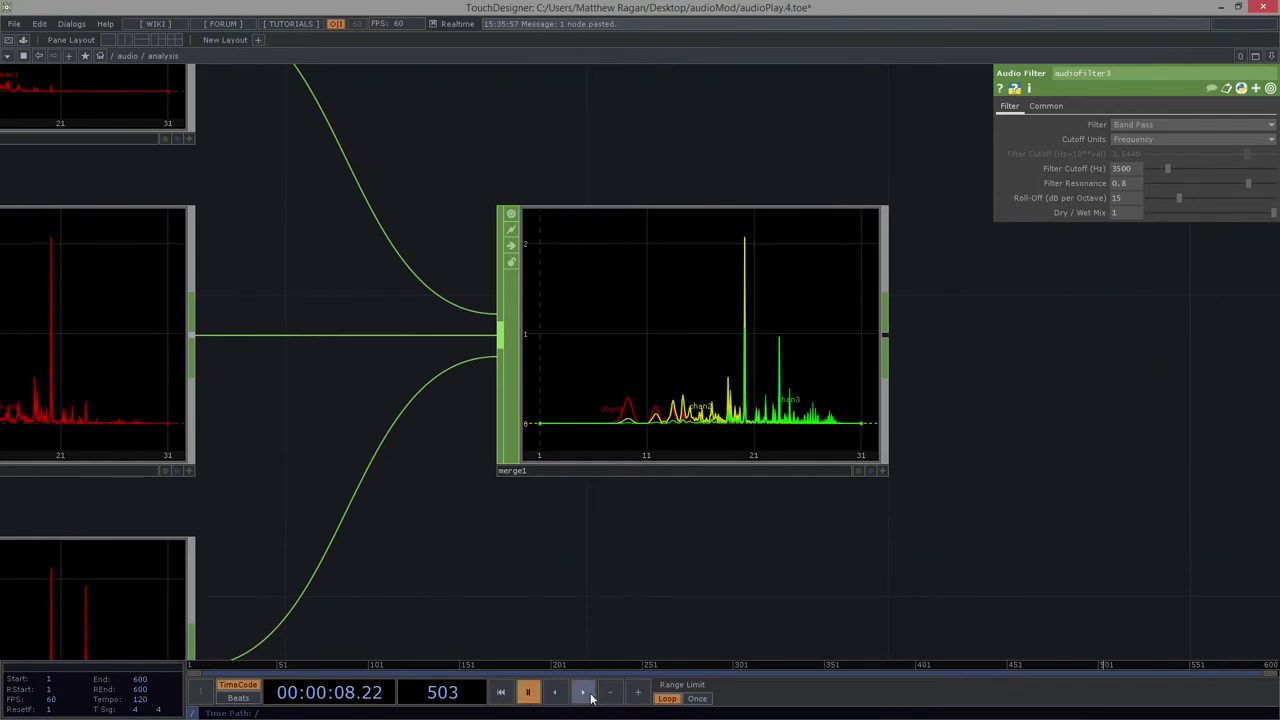
click(585, 694)
click(530, 695)
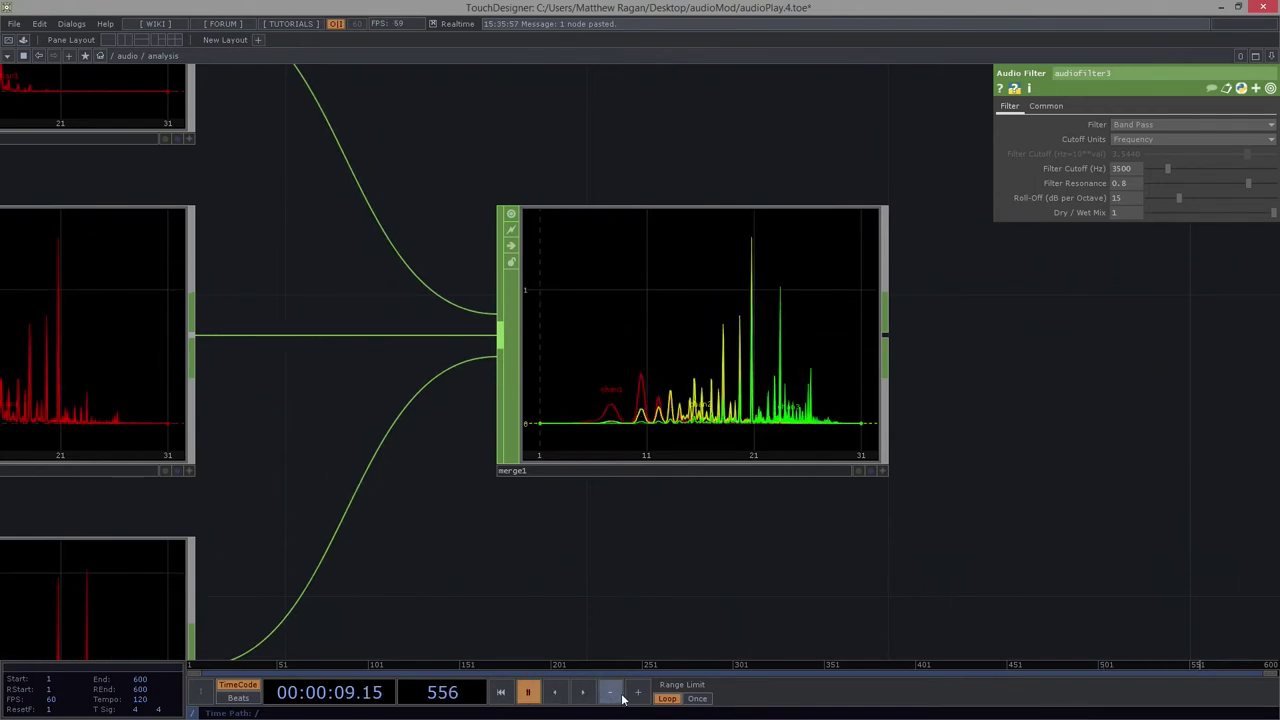
click(622, 698)
key(space)
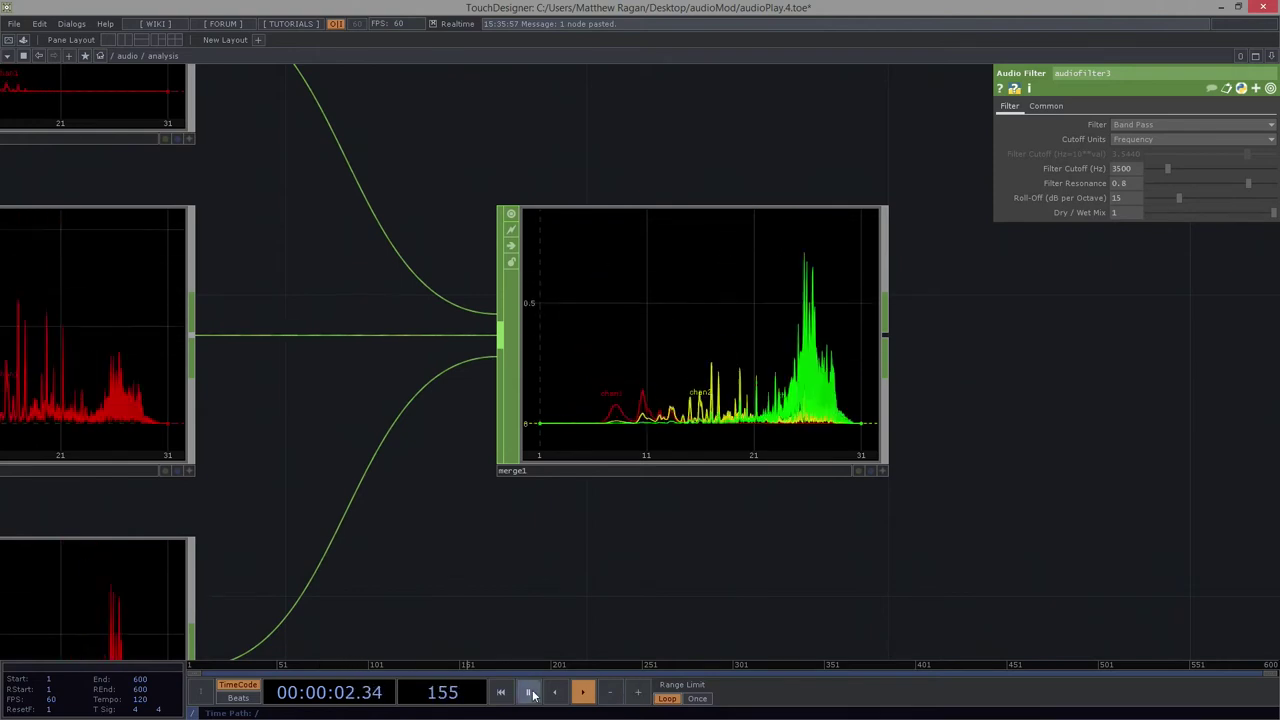
click(533, 696)
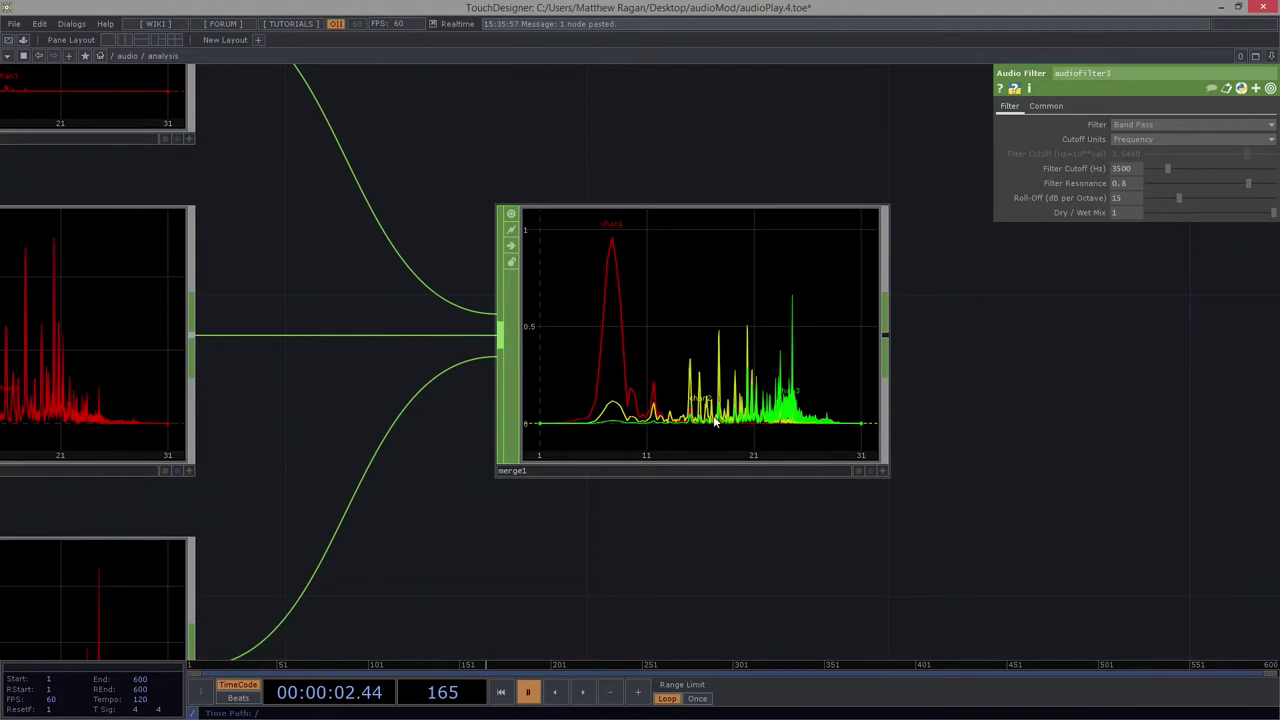
scroll(808, 427, down, 3)
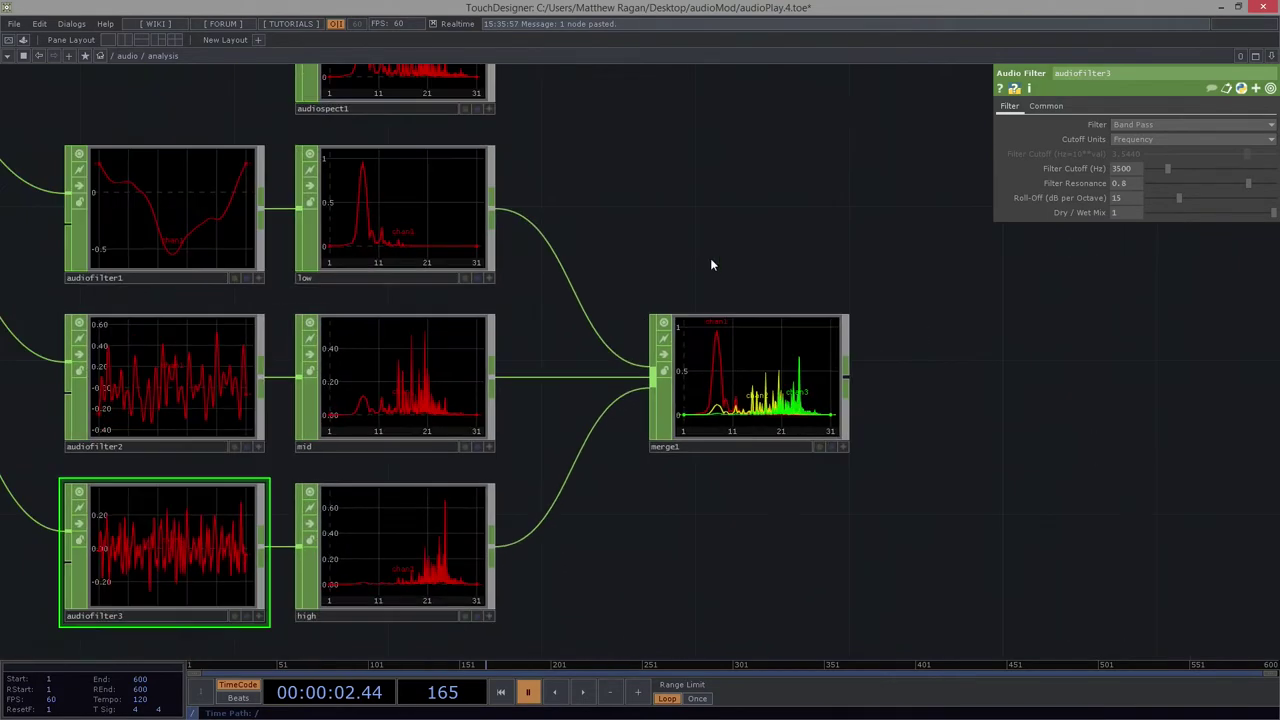
drag(710, 258, 736, 320)
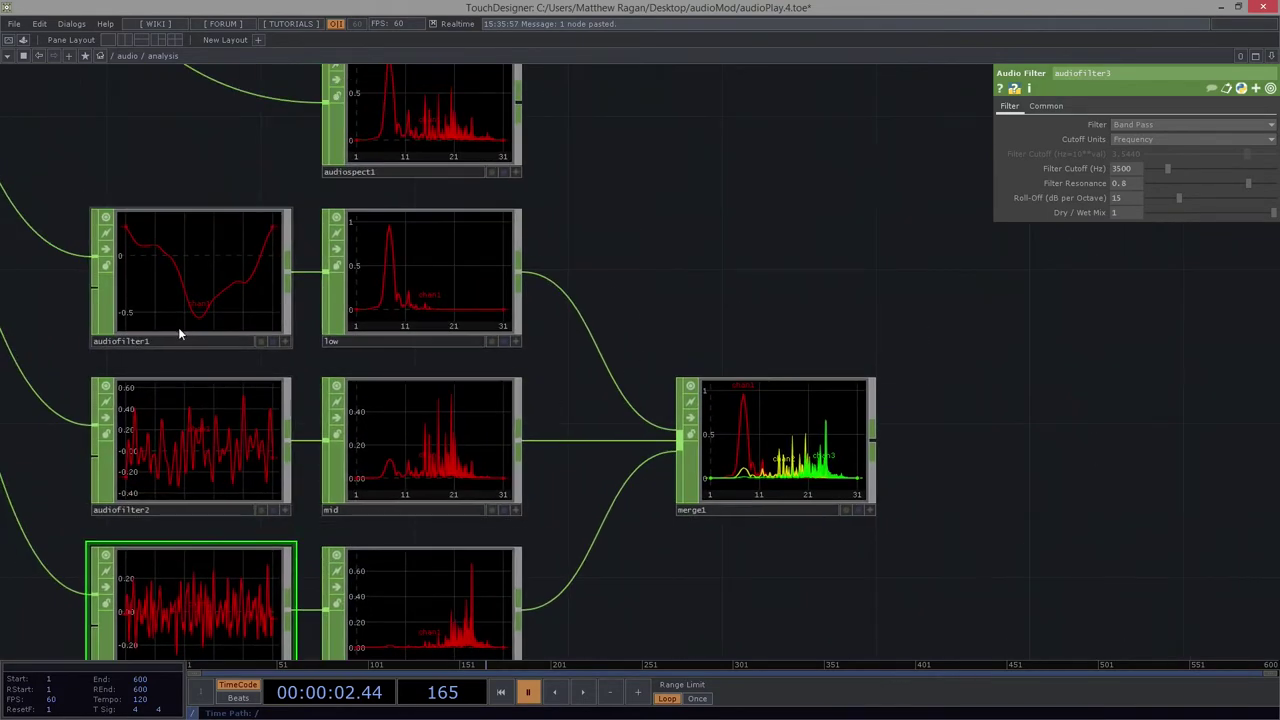
click(152, 296)
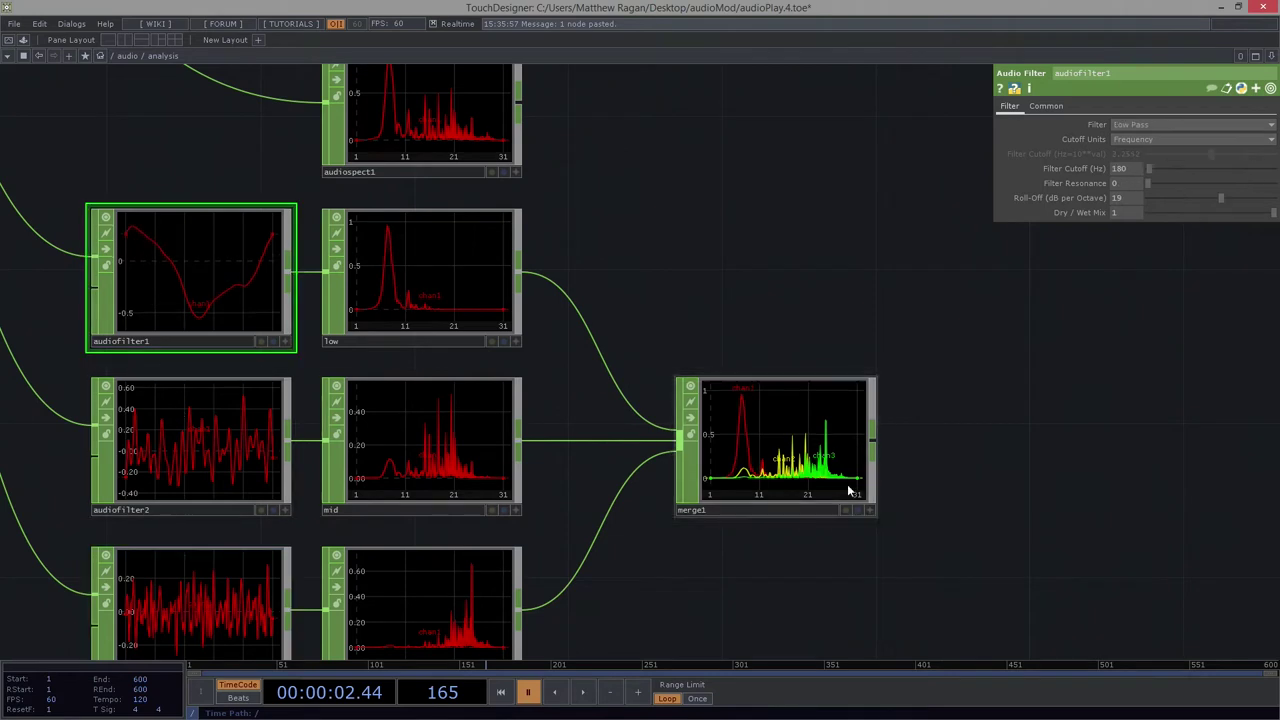
click(182, 413)
click(186, 550)
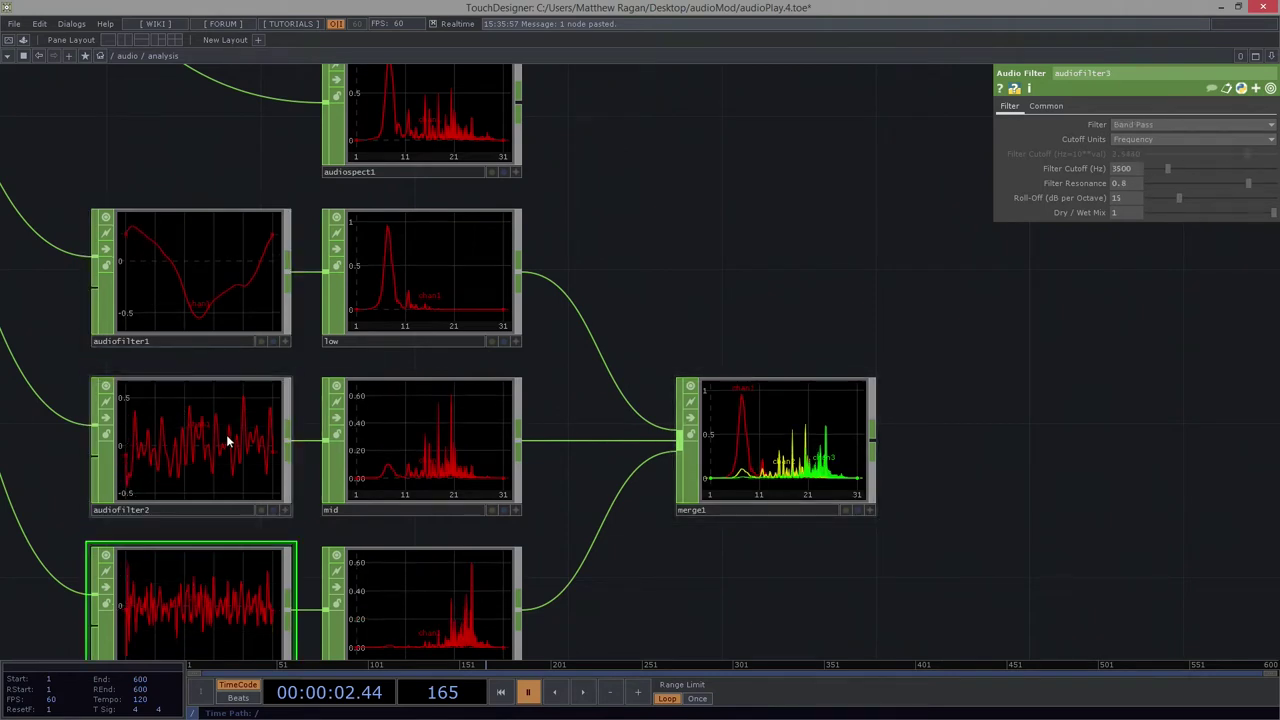
click(226, 434)
drag(640, 541, 604, 487)
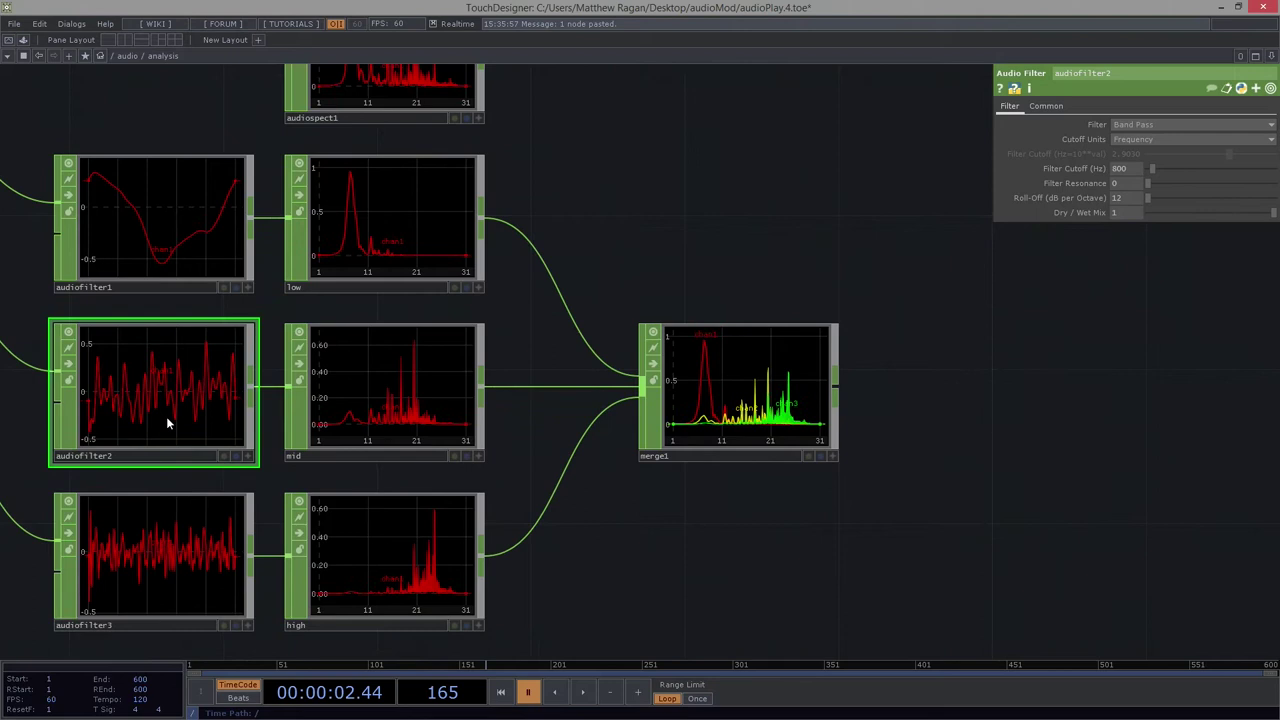
click(151, 505)
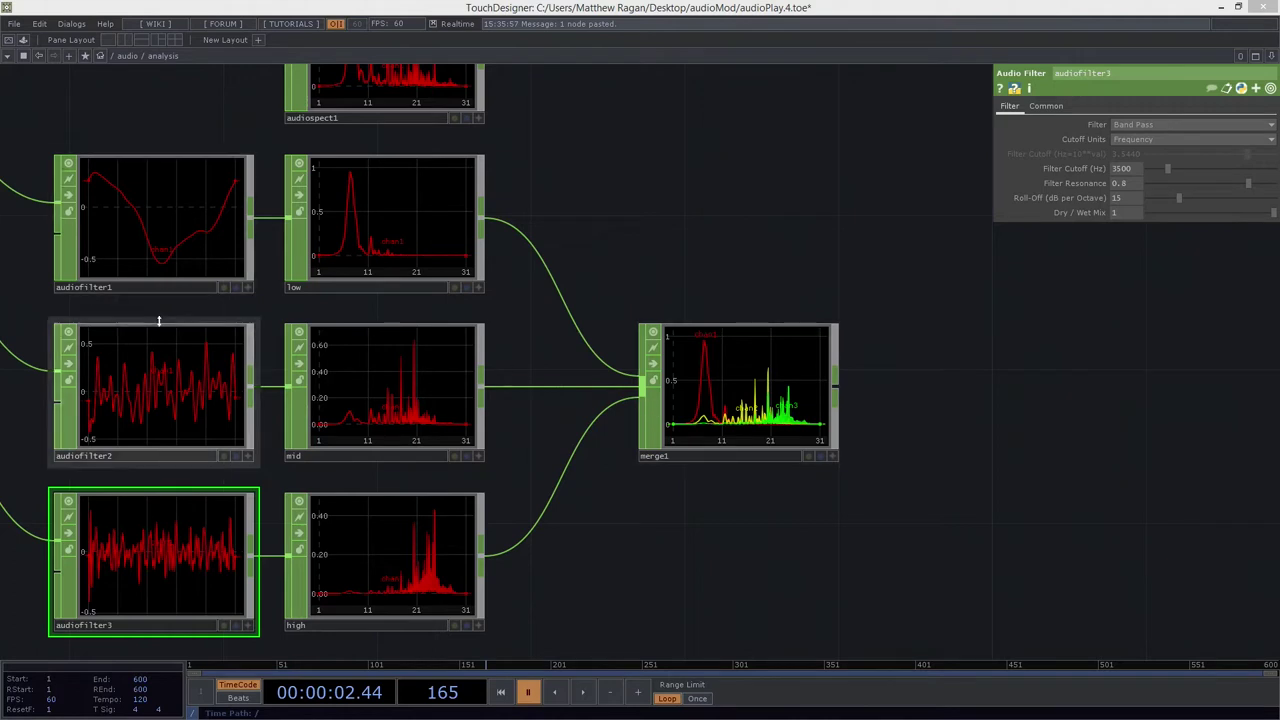
click(372, 392)
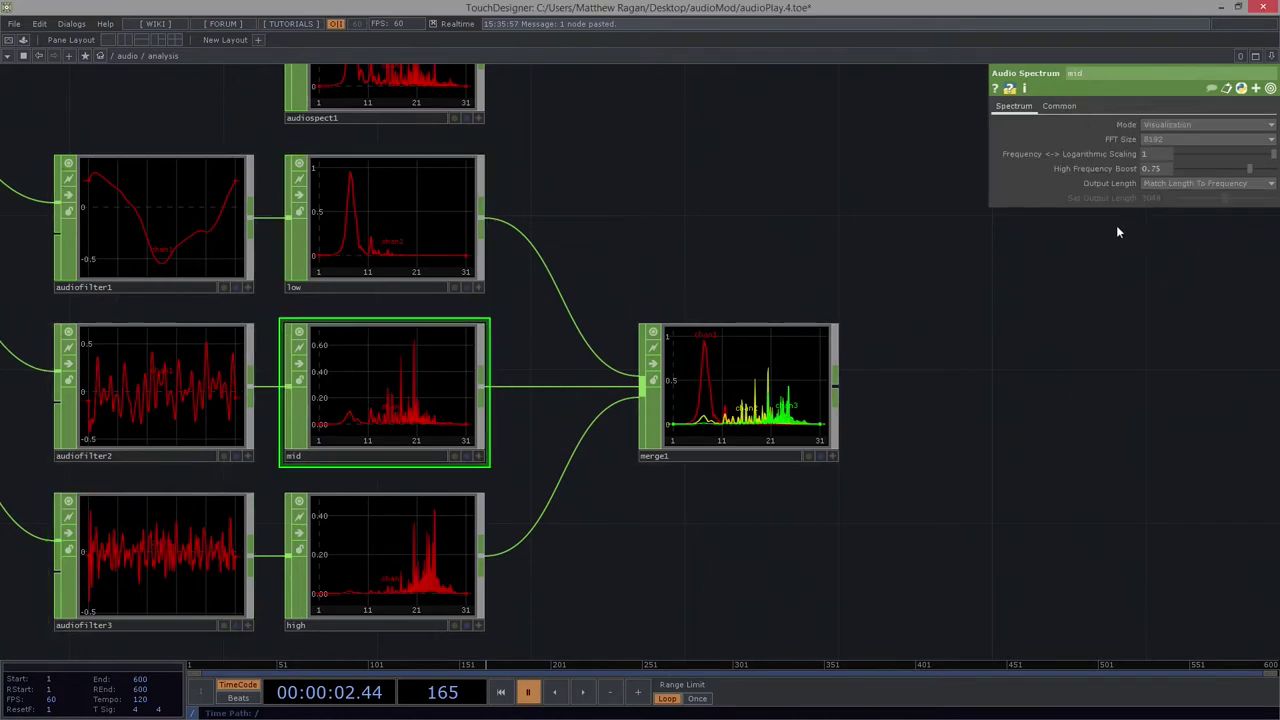
click(1270, 89)
click(1271, 89)
click(219, 397)
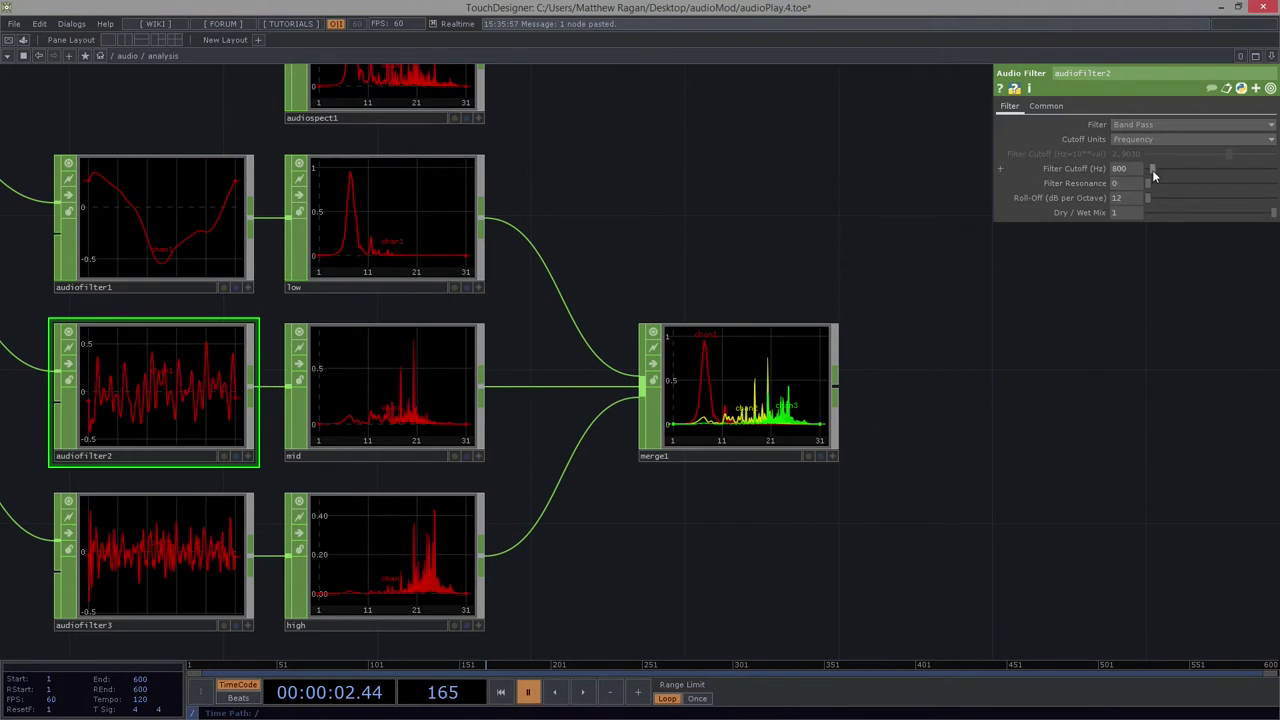
mouse_move(1152, 168)
mouse_down()
mouse_move(1194, 175)
mouse_move(1146, 175)
mouse_up()
scroll(790, 395, up, 3)
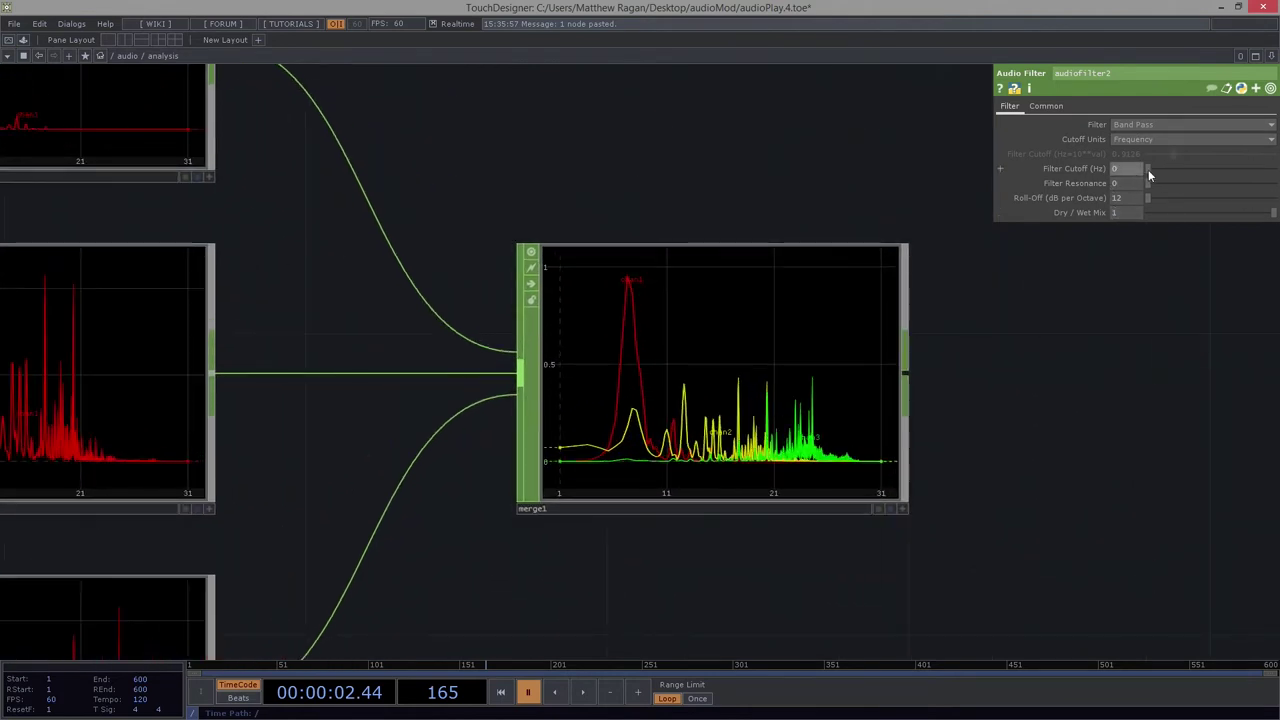
mouse_move(1155, 169)
mouse_down()
mouse_move(1176, 170)
mouse_move(1150, 175)
mouse_up()
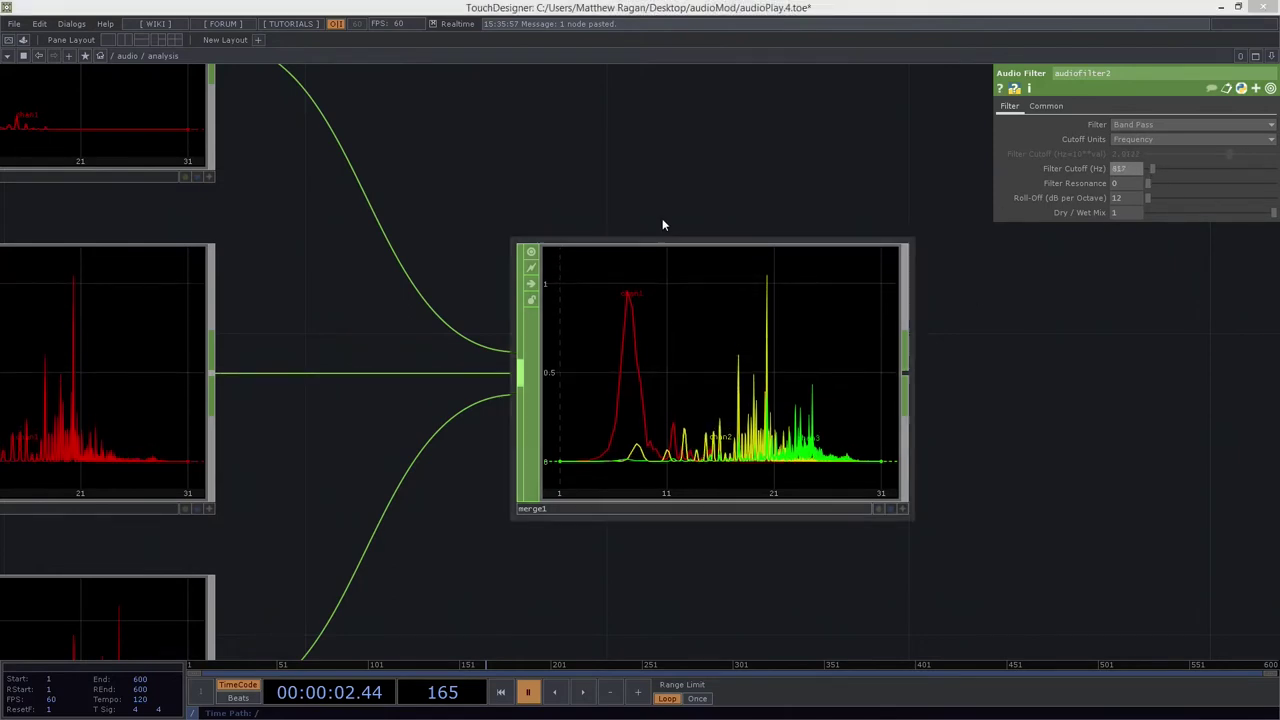
text(800)
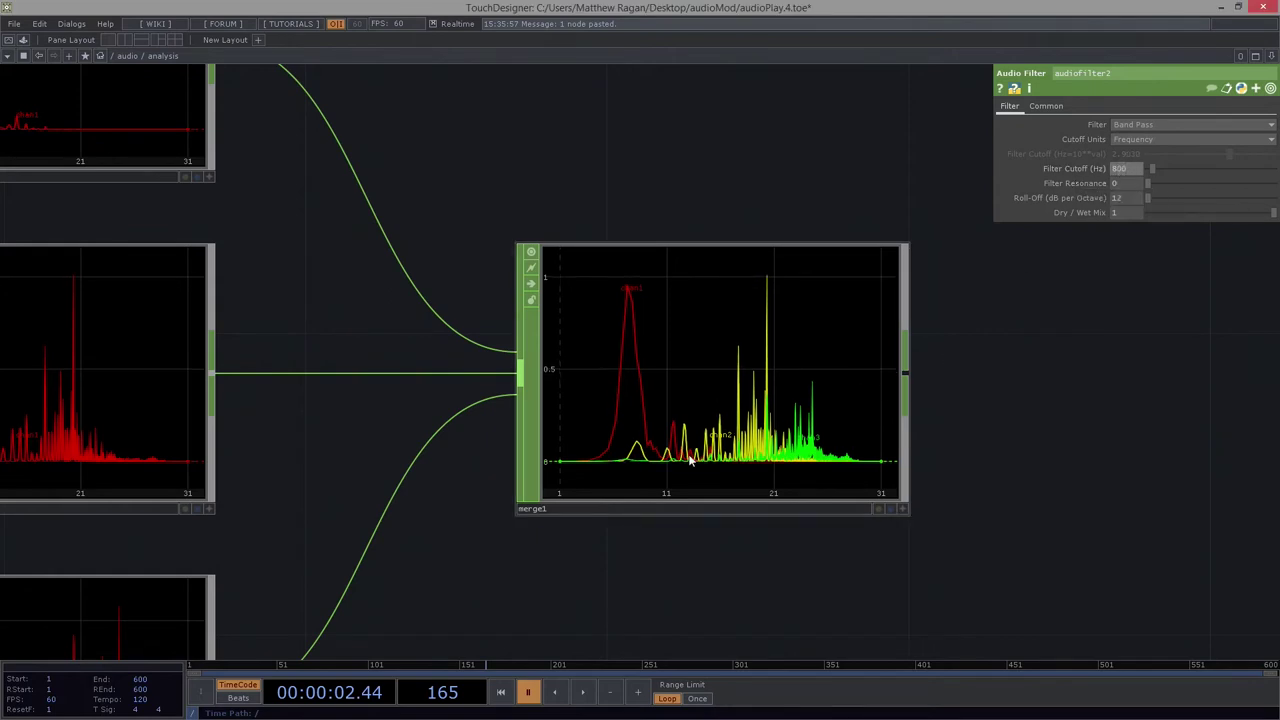
scroll(660, 400, down, 3)
scroll(295, 370, down, 2)
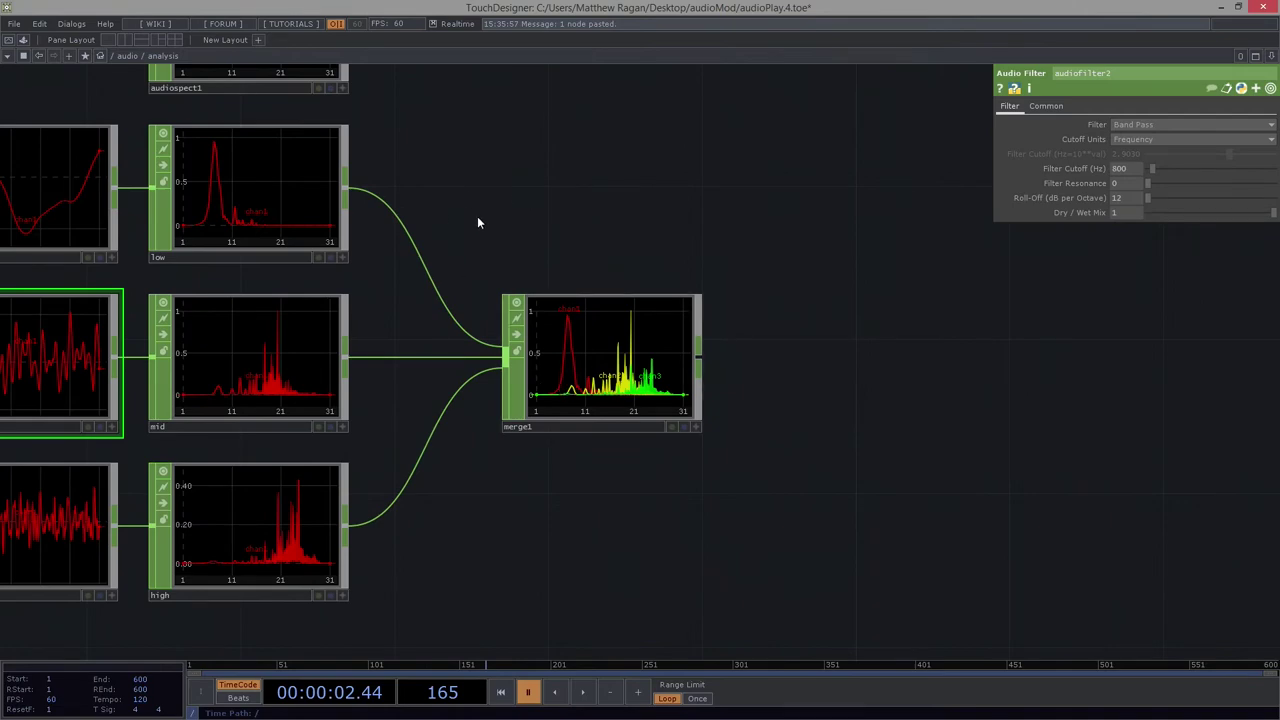
Resume playback and move the spectrum, band and merge nodes further down the network.
drag(477, 222, 737, 289)
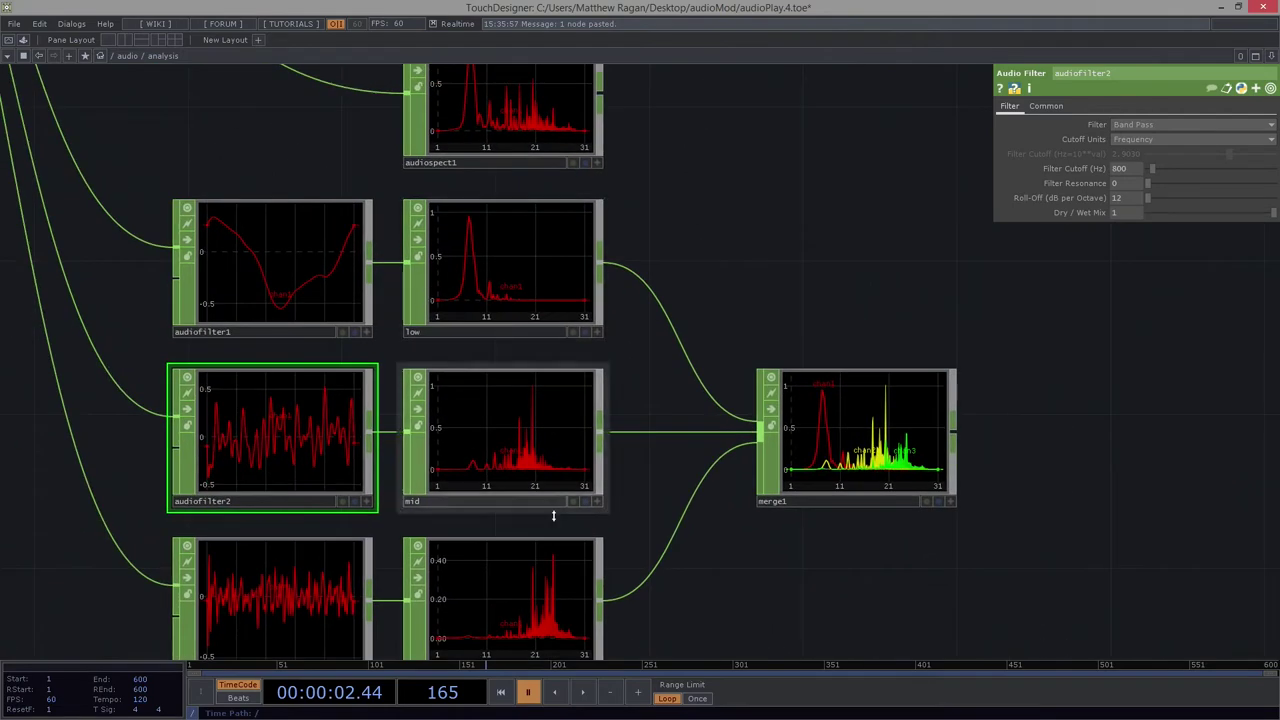
scroll(693, 521, down, 2)
scroll(700, 490, down, 2)
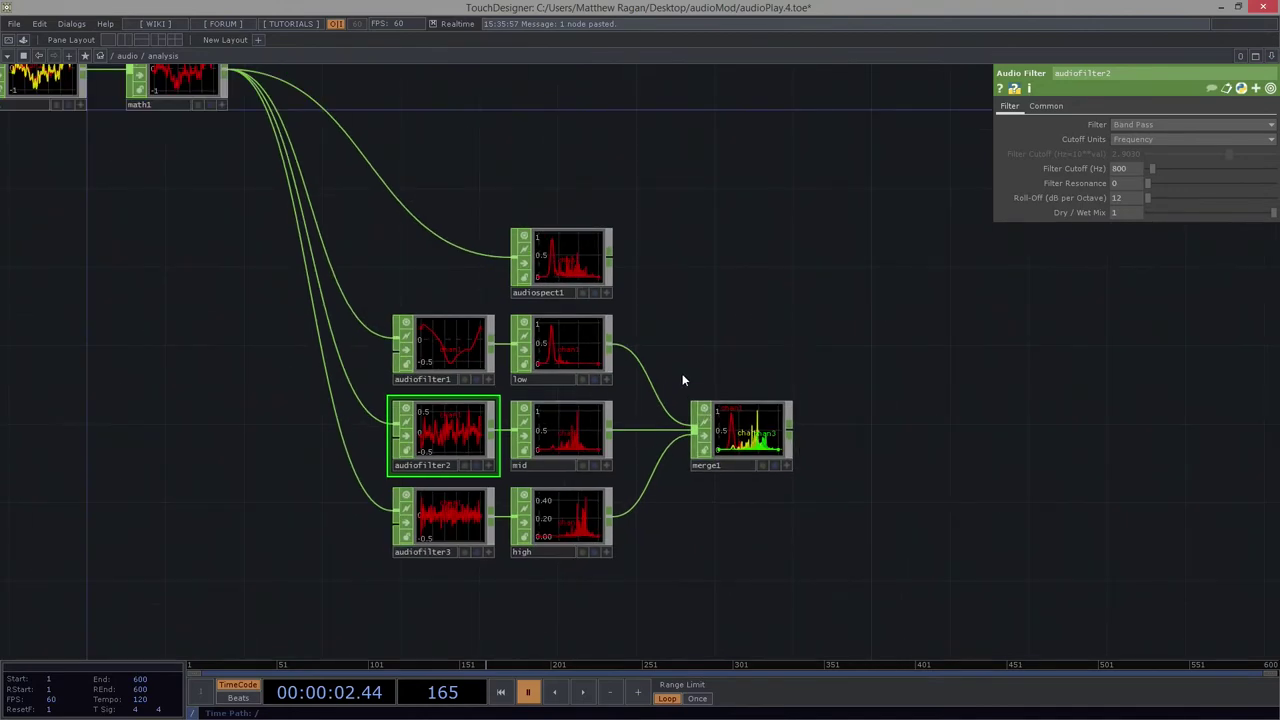
click(582, 692)
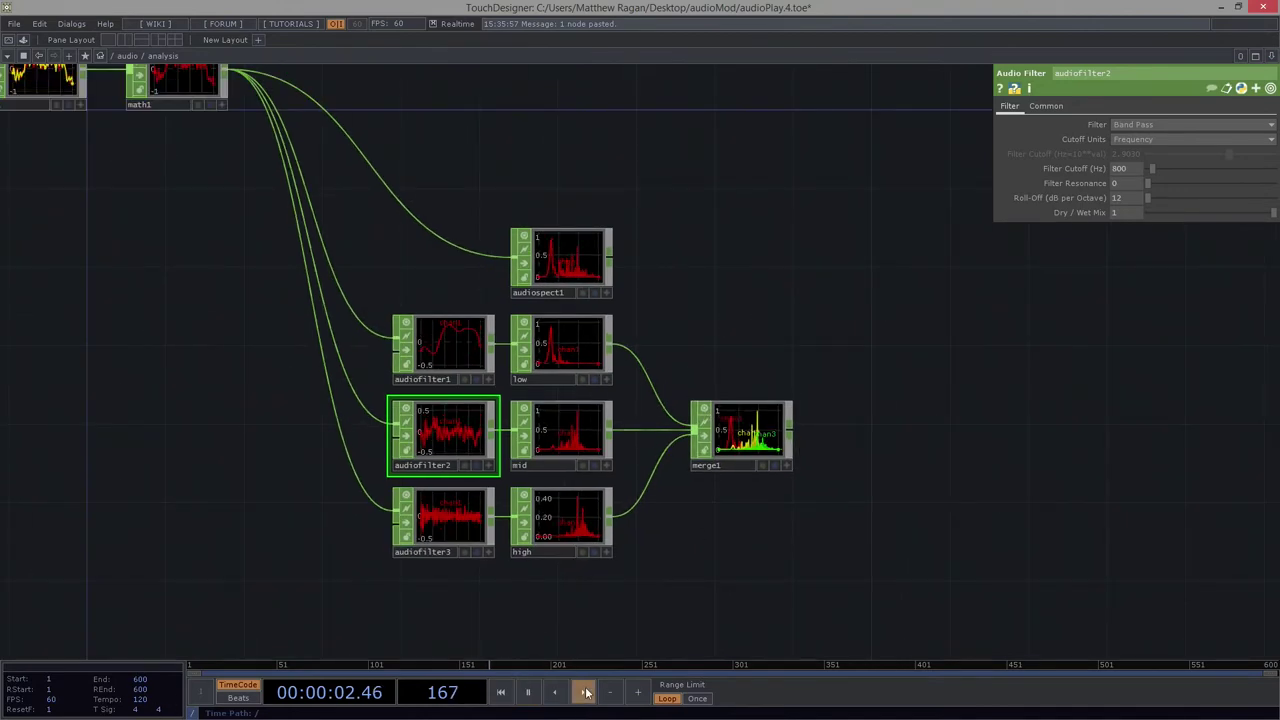
scroll(608, 380, up, 1)
scroll(600, 505, up, 2)
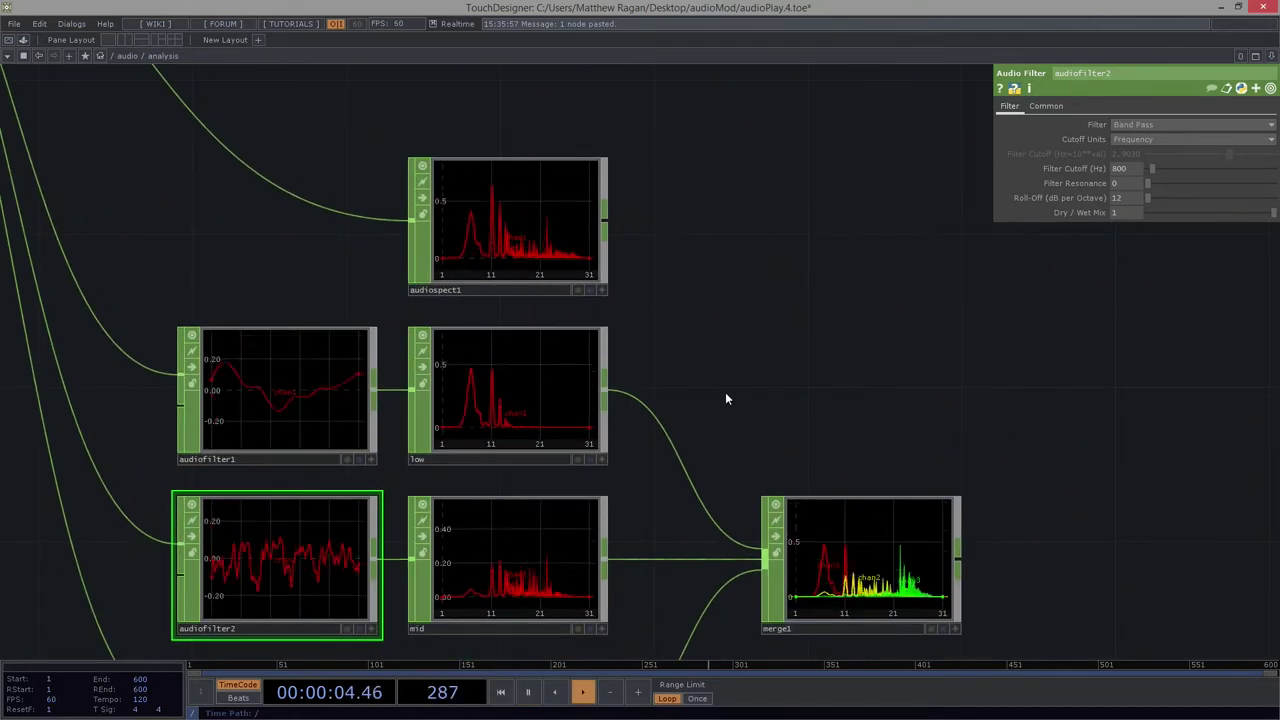
scroll(725, 392, down, 2)
scroll(727, 399, down, 2)
scroll(727, 399, down, 2)
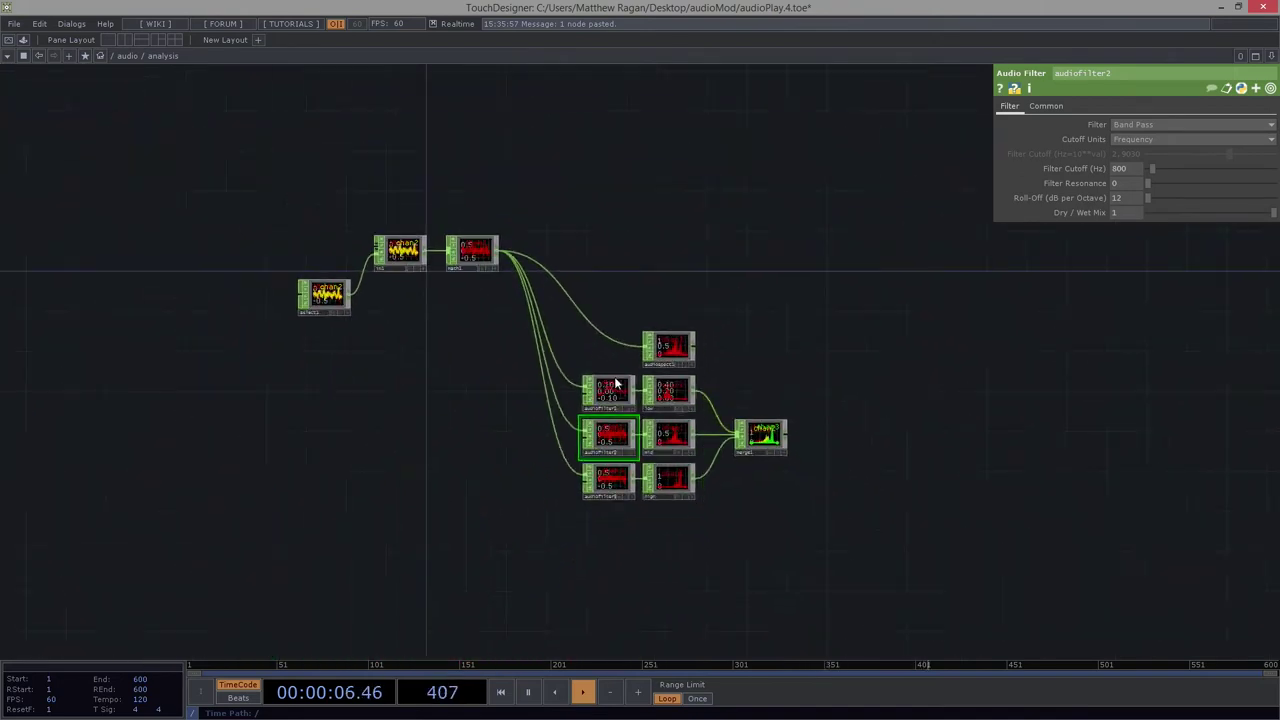
scroll(577, 368, up, 1)
drag(699, 260, 901, 594)
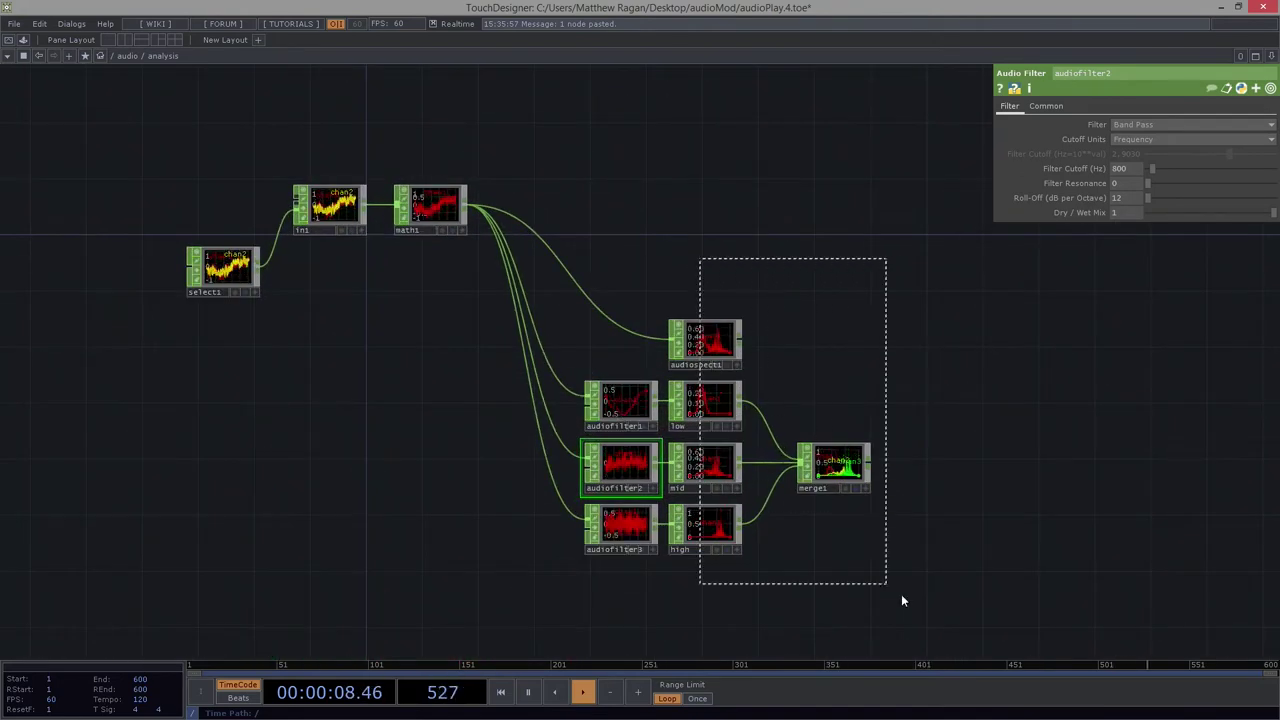
drag(708, 377, 725, 552)
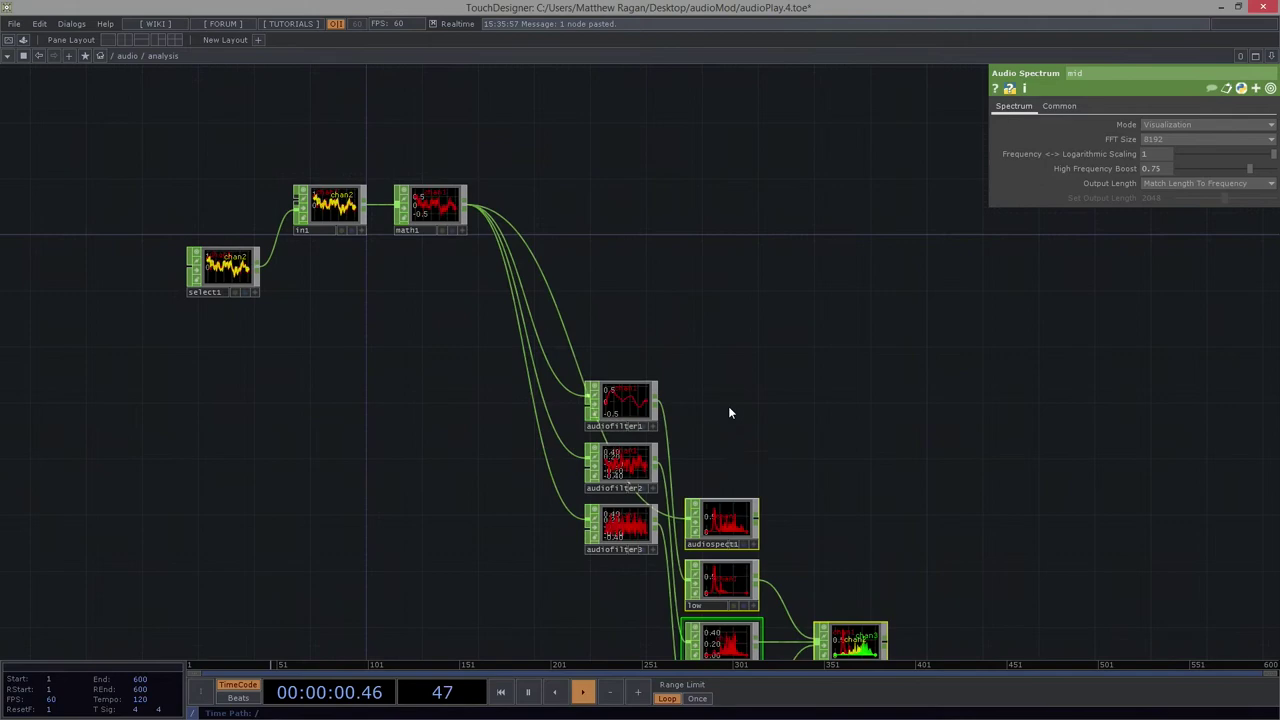
Move the three audio filter nodes closer to math1.
mouse_move(603, 309)
mouse_down()
mouse_move(622, 540)
mouse_move(568, 290)
mouse_up()
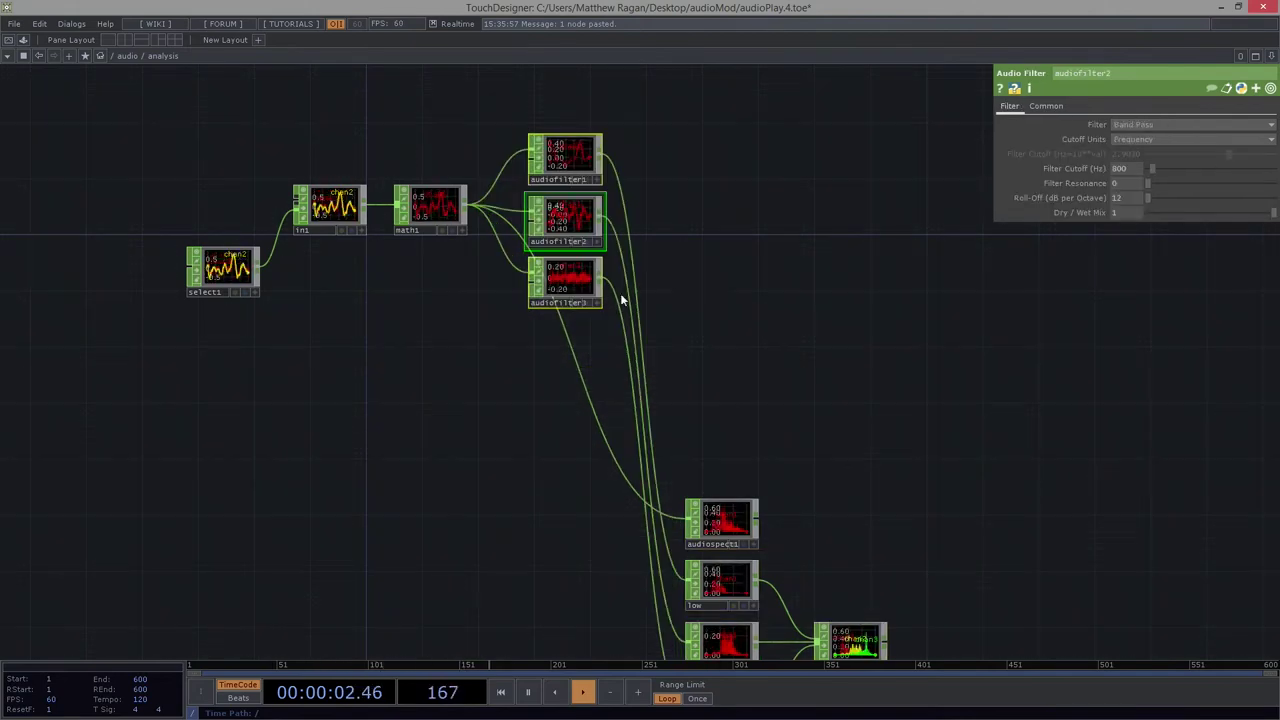
scroll(640, 323, up, 2)
drag(640, 323, 606, 301)
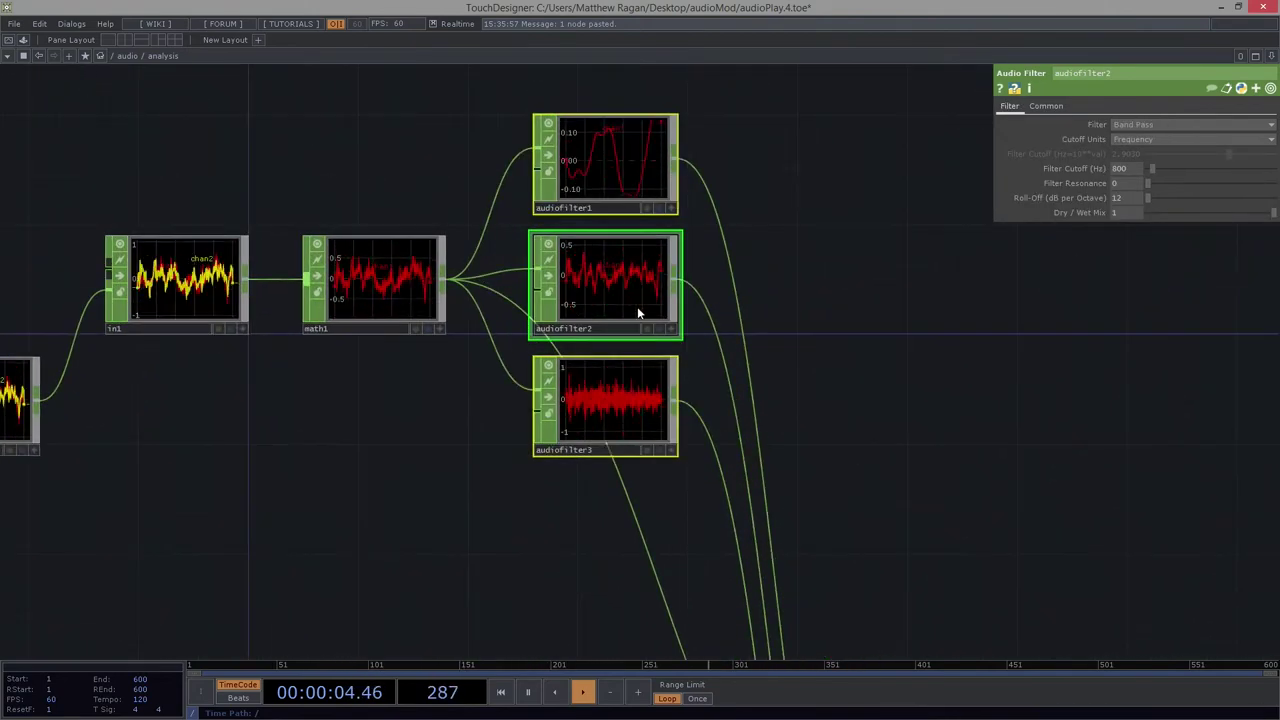
scroll(787, 414, down, 2)
mouse_move(795, 537)
mouse_down()
mouse_move(665, 476)
mouse_move(495, 240)
mouse_move(629, 480)
mouse_up()
scroll(495, 247, down, 2)
scroll(519, 371, up, 3)
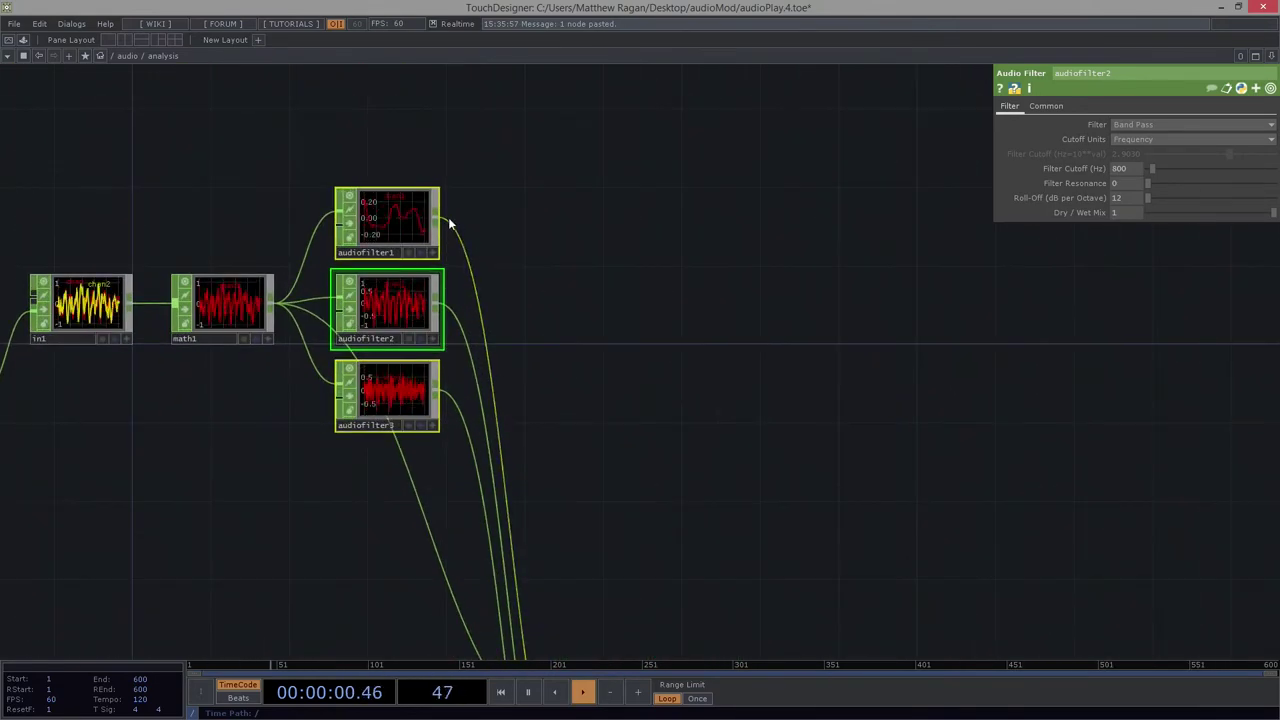
mouse_move(583, 306)
mouse_down()
mouse_move(603, 423)
mouse_move(535, 393)
mouse_up()
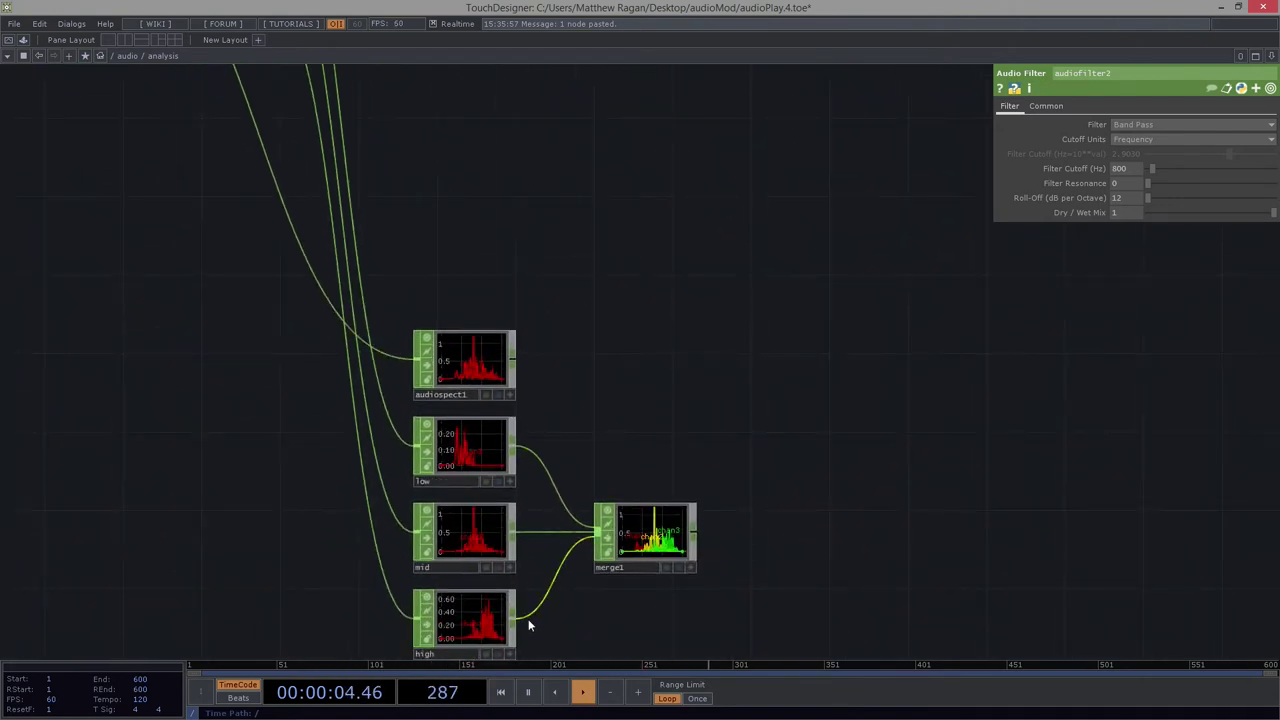
drag(462, 451, 428, 404)
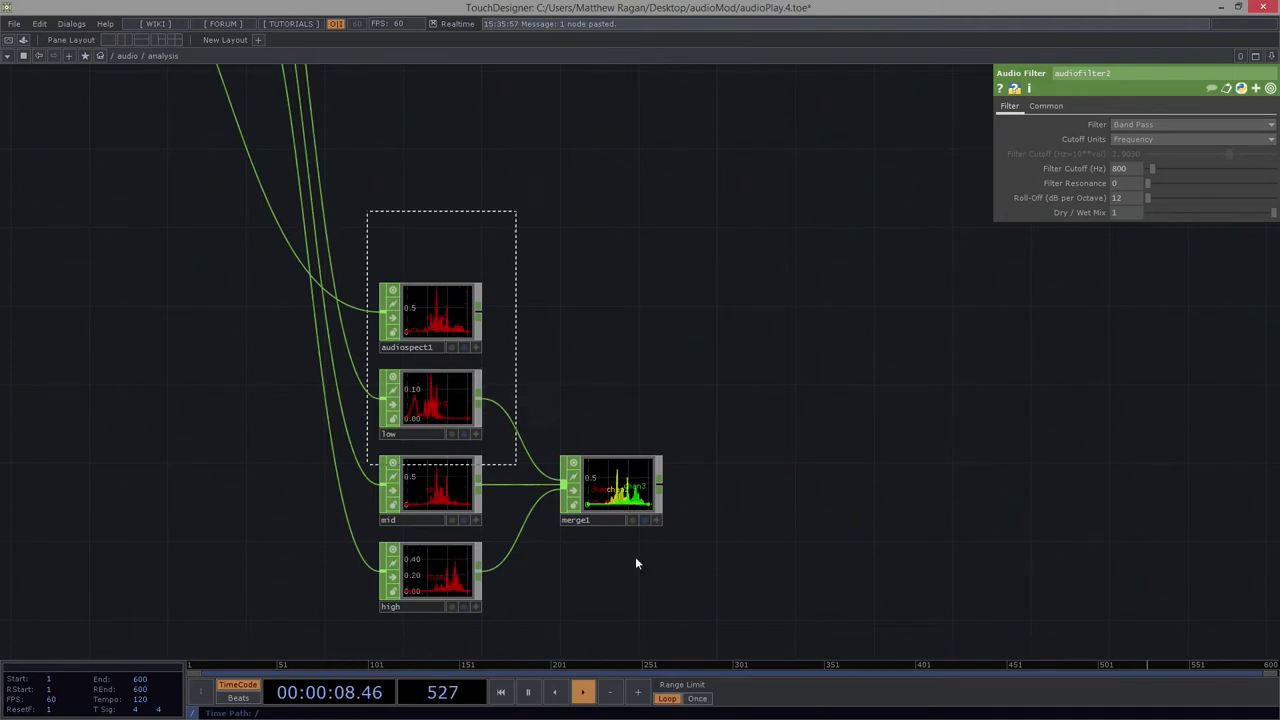
Delete audiospect1, low, mid, high and merge1 and save as audioPlay.5.toe.
drag(635, 563, 737, 612)
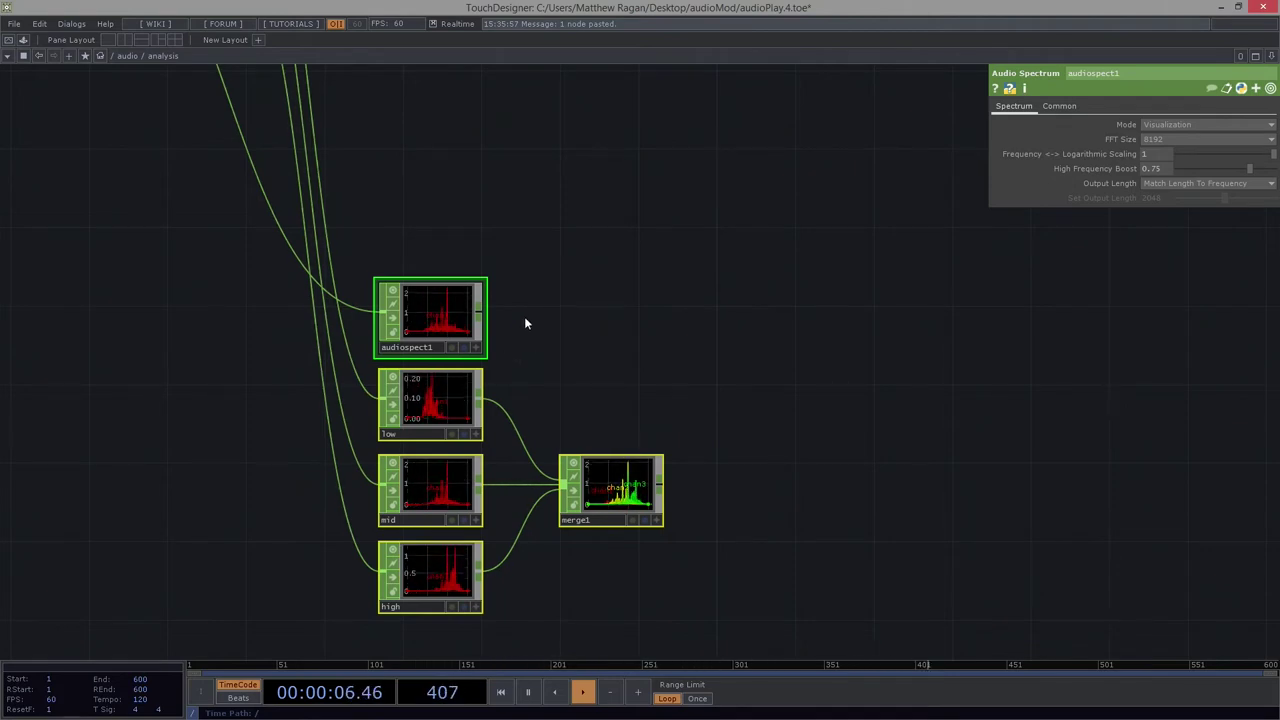
key(Delete)
key(h)
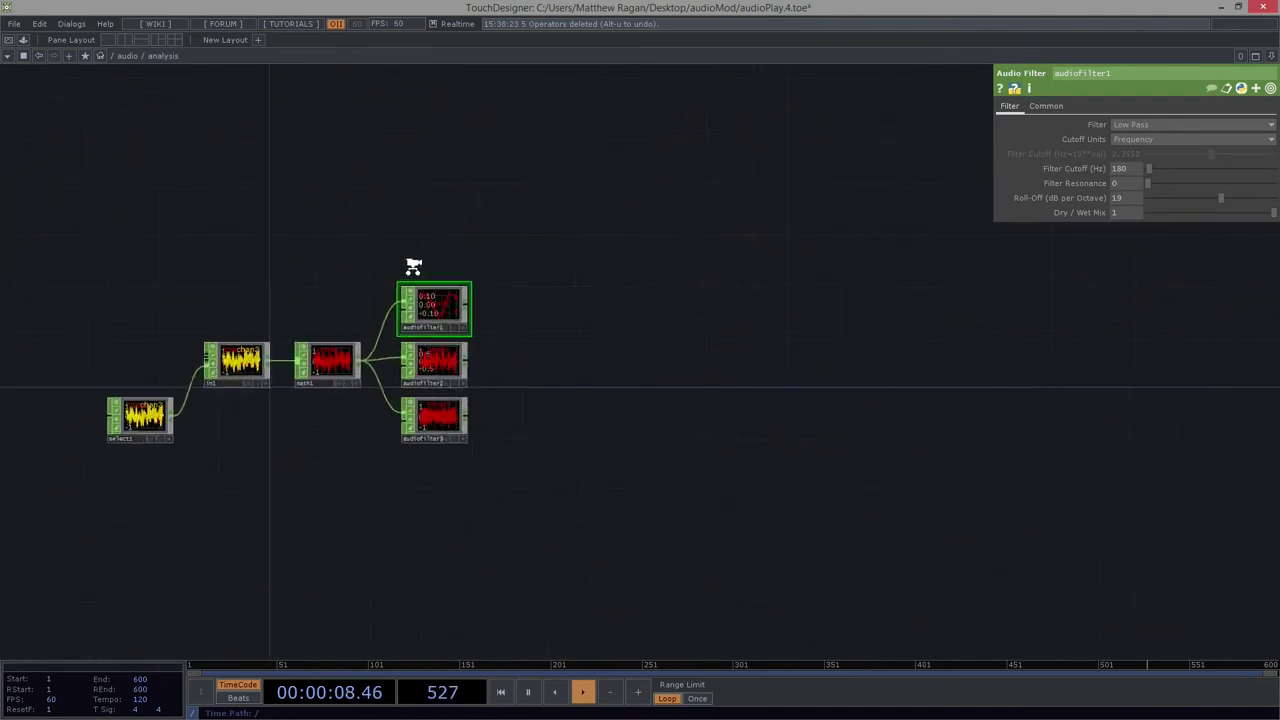
key(ctrl+s)
Tidy the three audio filters, nudging audiofilter1 slightly upward.
scroll(477, 472, up, 3)
right_drag(538, 251, 390, 538)
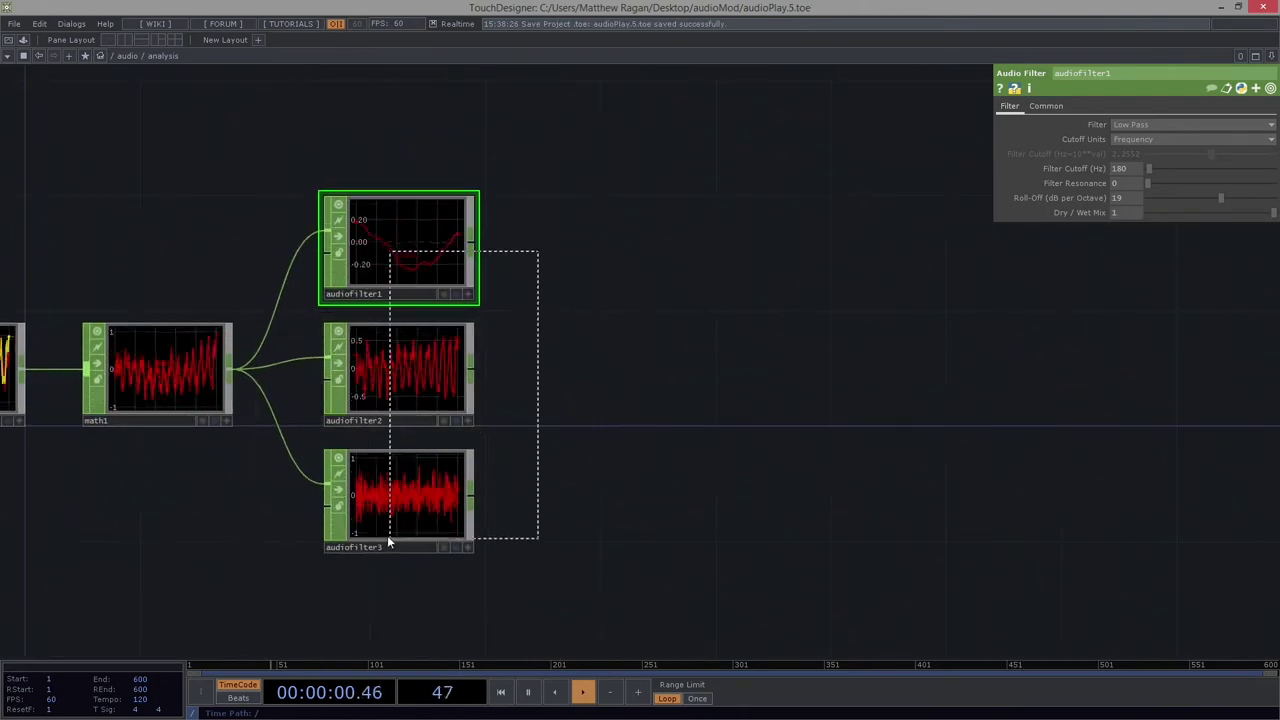
drag(371, 397, 409, 429)
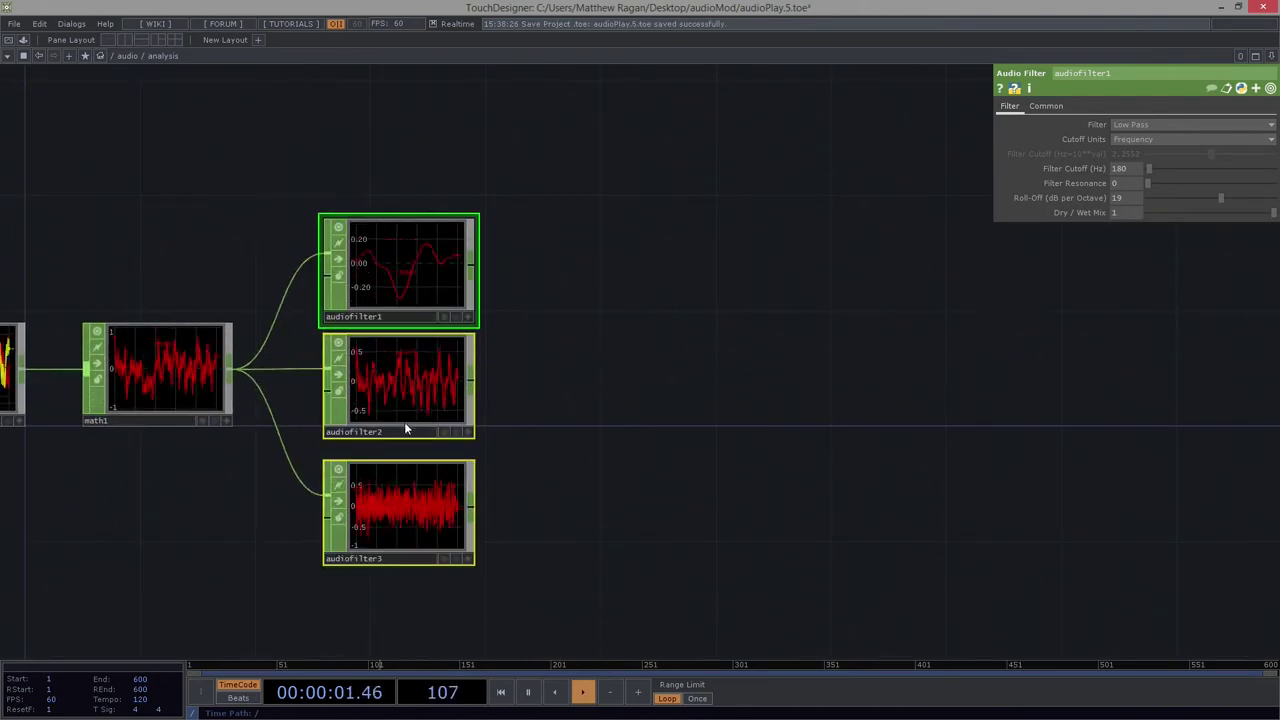
right_click(474, 268)
key(Escape)
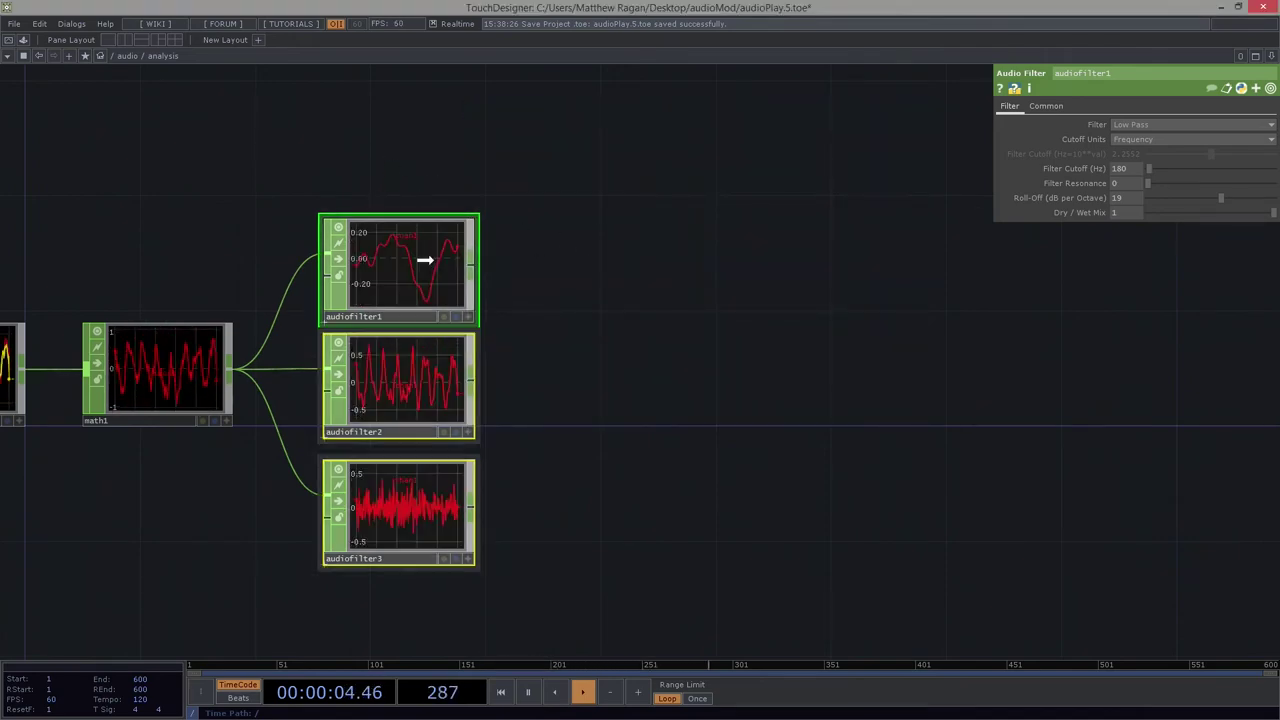
key(ctrl+z)
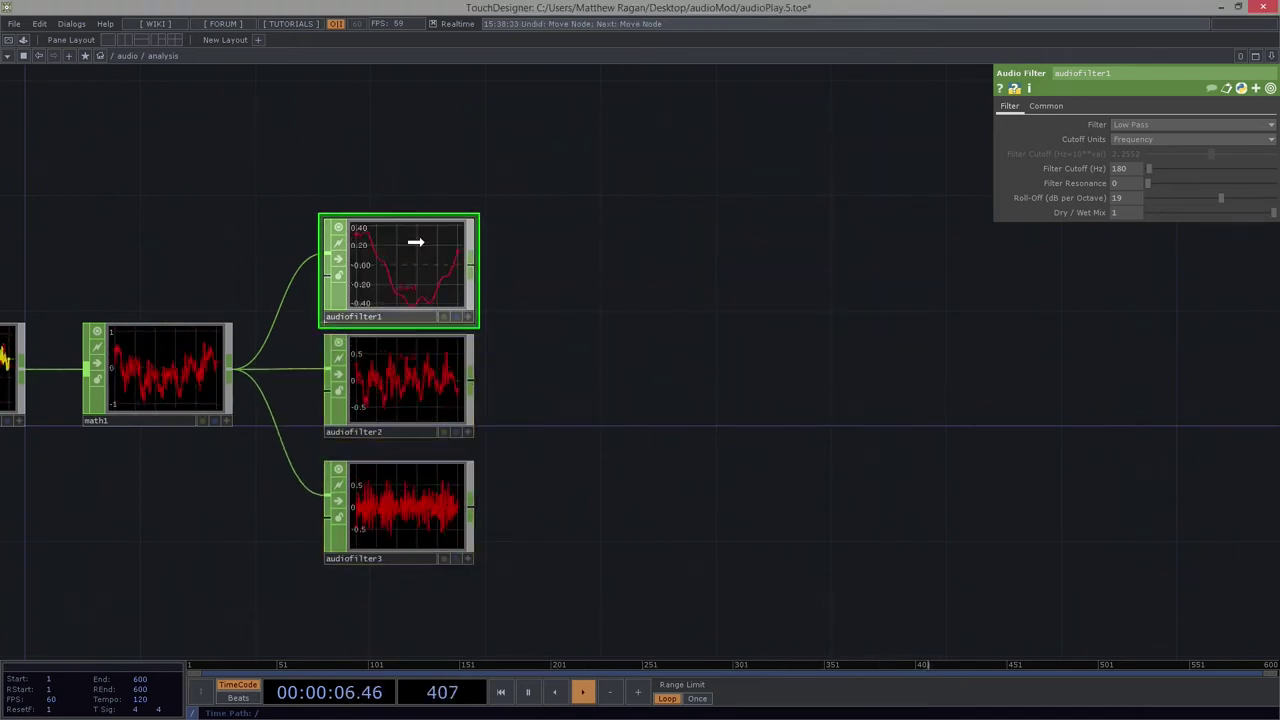
drag(415, 242, 415, 231)
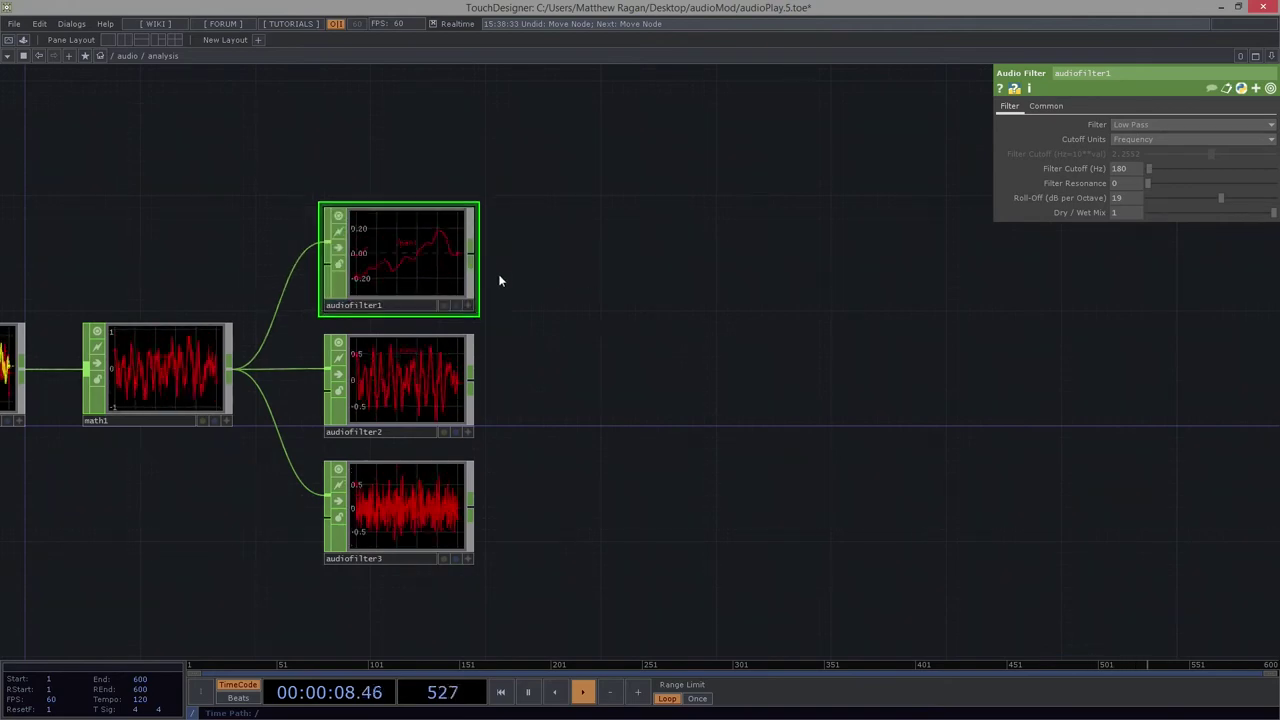
Add three Rename CHOPs fed by audiofilter1, audiofilter2 and audiofilter3.
key(Tab)
text(re)
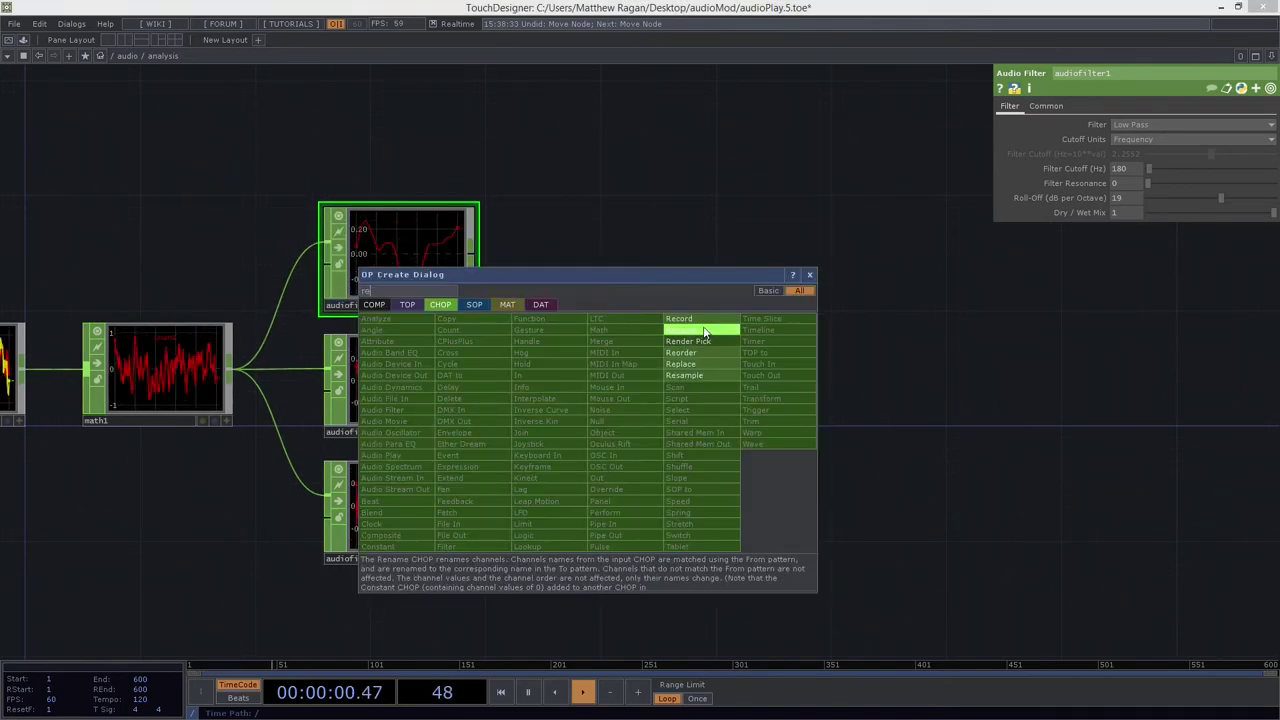
click(704, 330)
click(580, 260)
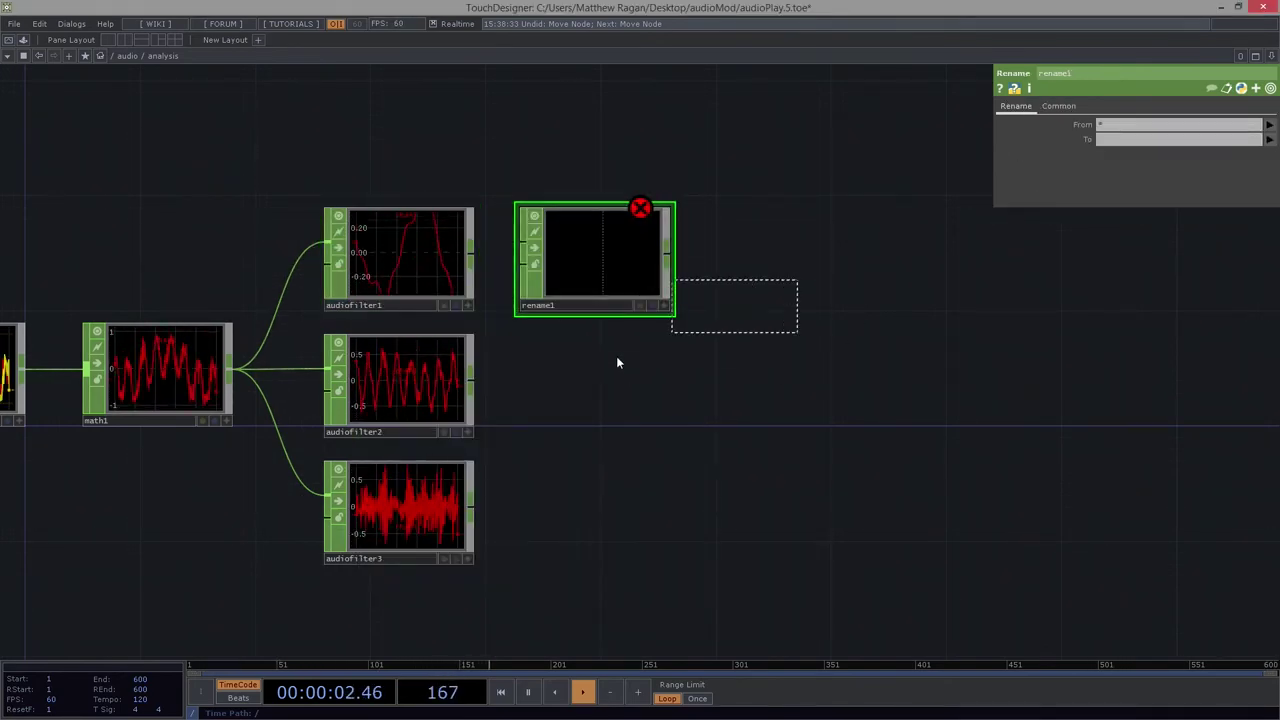
key(ctrl+c)
key(ctrl+v)
key(ctrl+v)
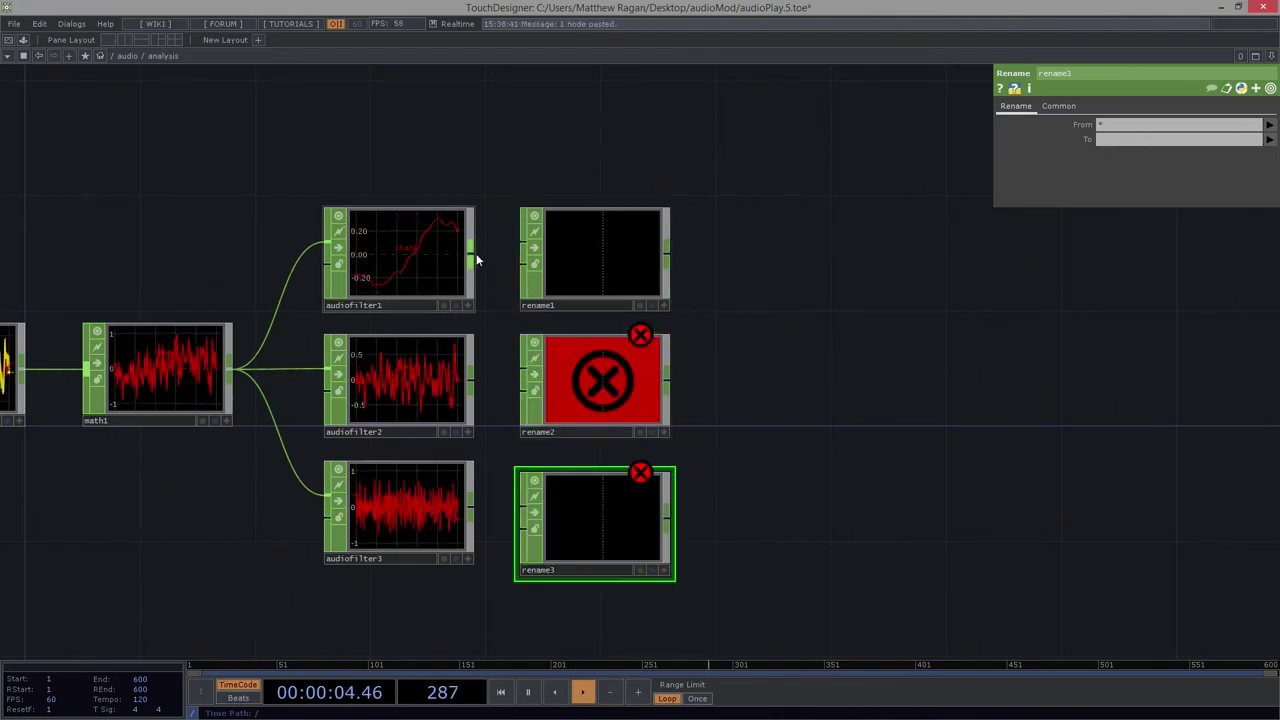
drag(476, 260, 524, 250)
drag(476, 376, 524, 378)
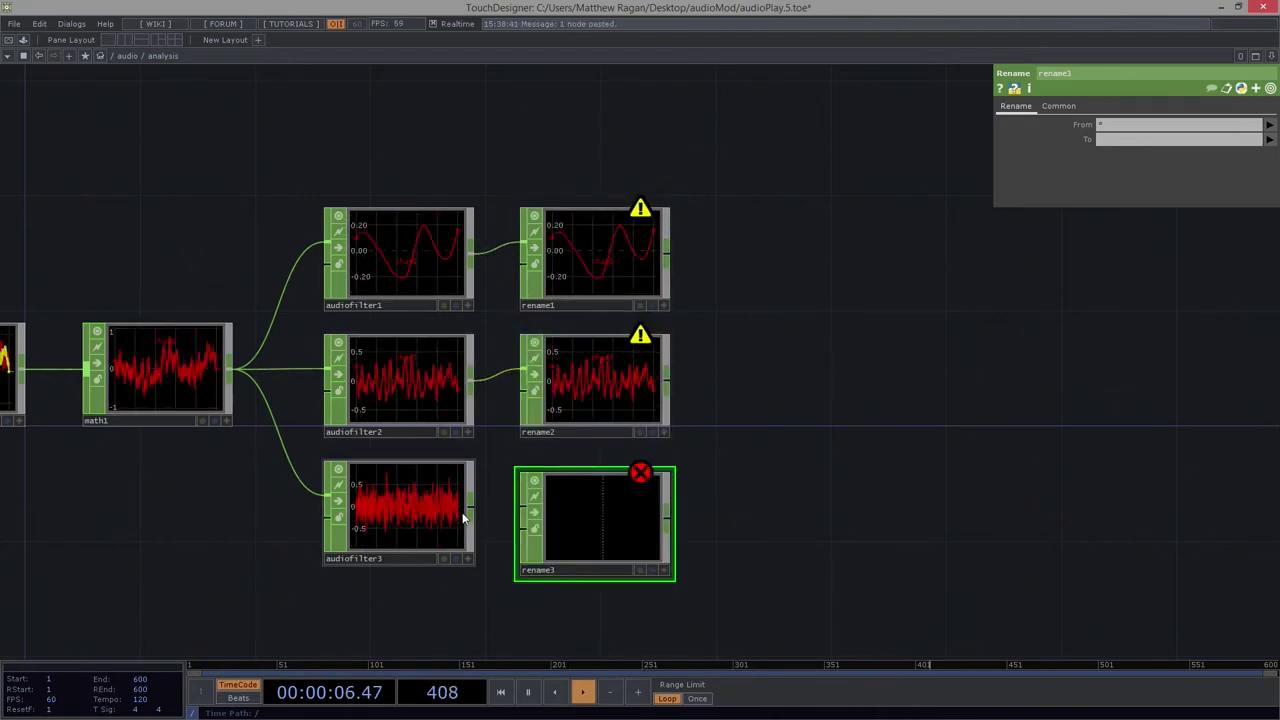
drag(468, 512, 586, 514)
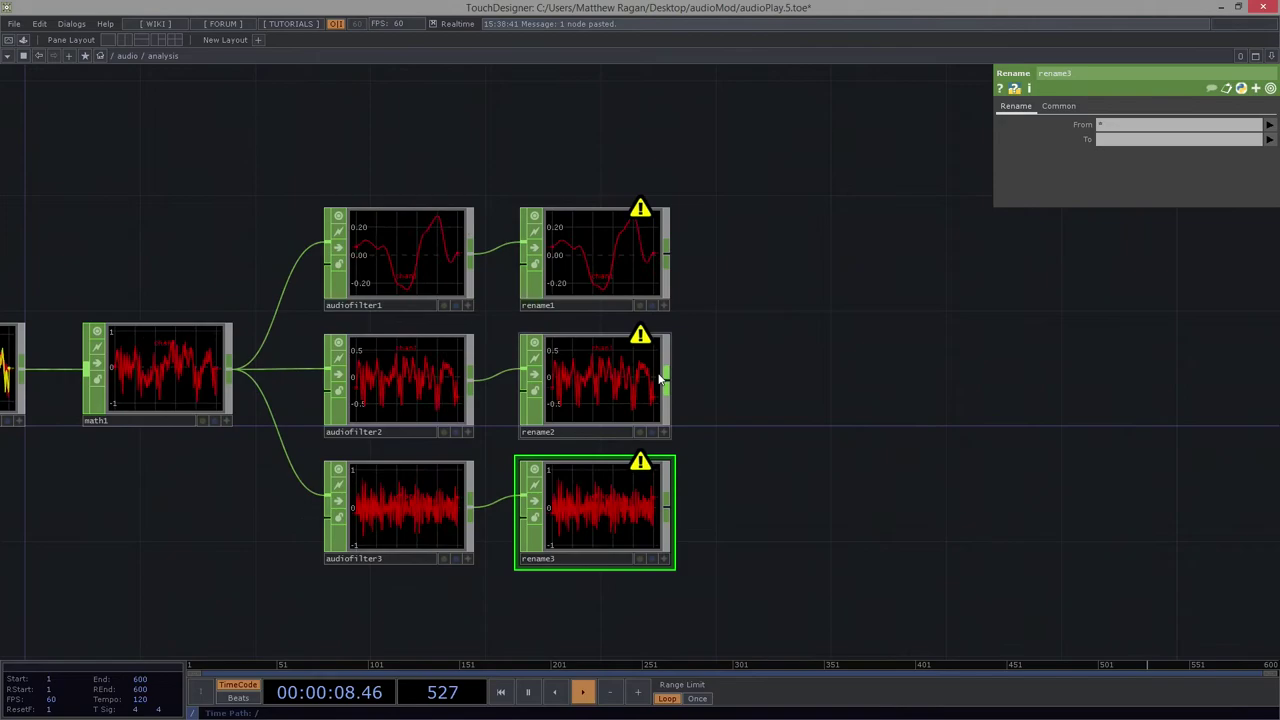
Set rename1, rename2 and rename3 channel names to low, mid and high.
click(613, 270)
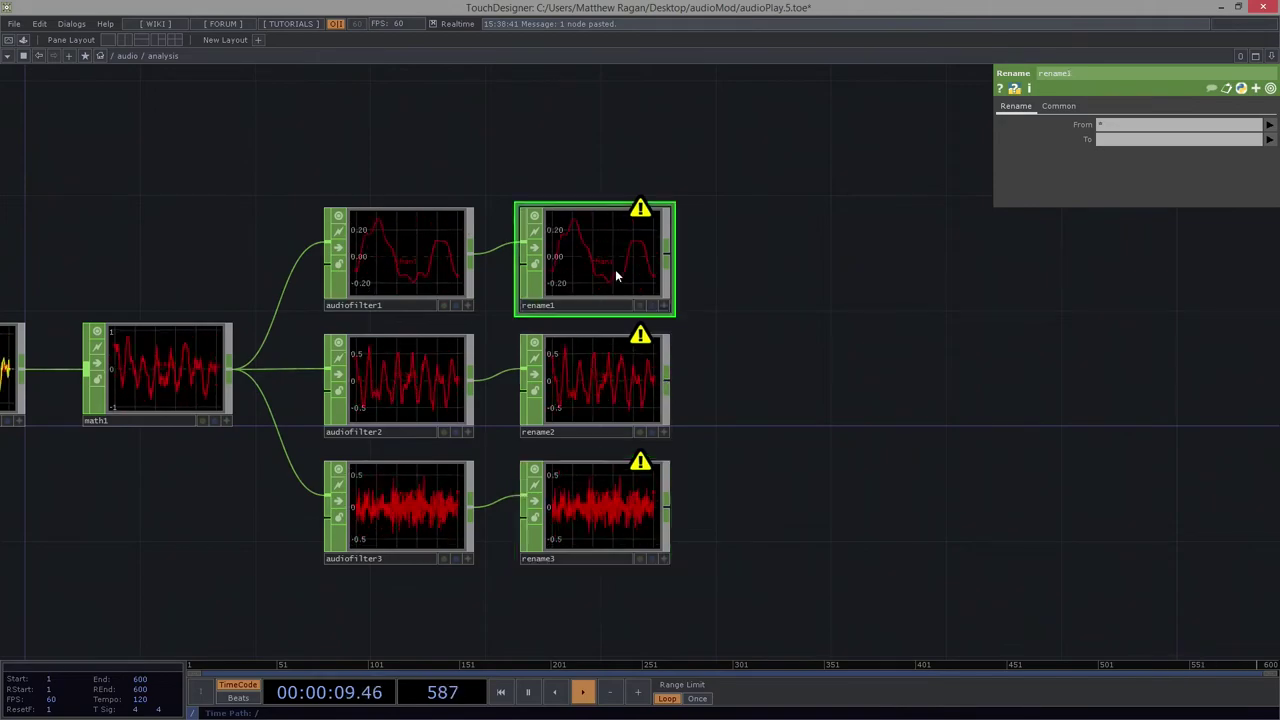
click(1105, 139)
text(lo)
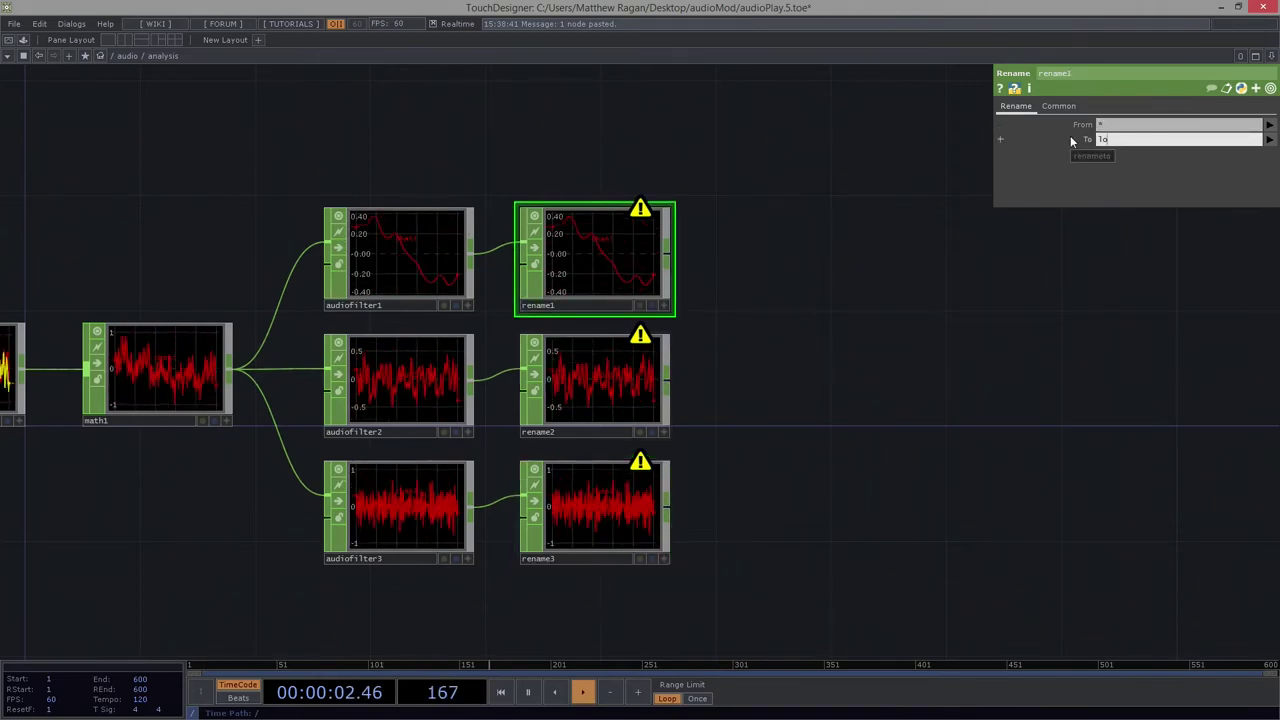
text(w)
key(Return)
click(573, 398)
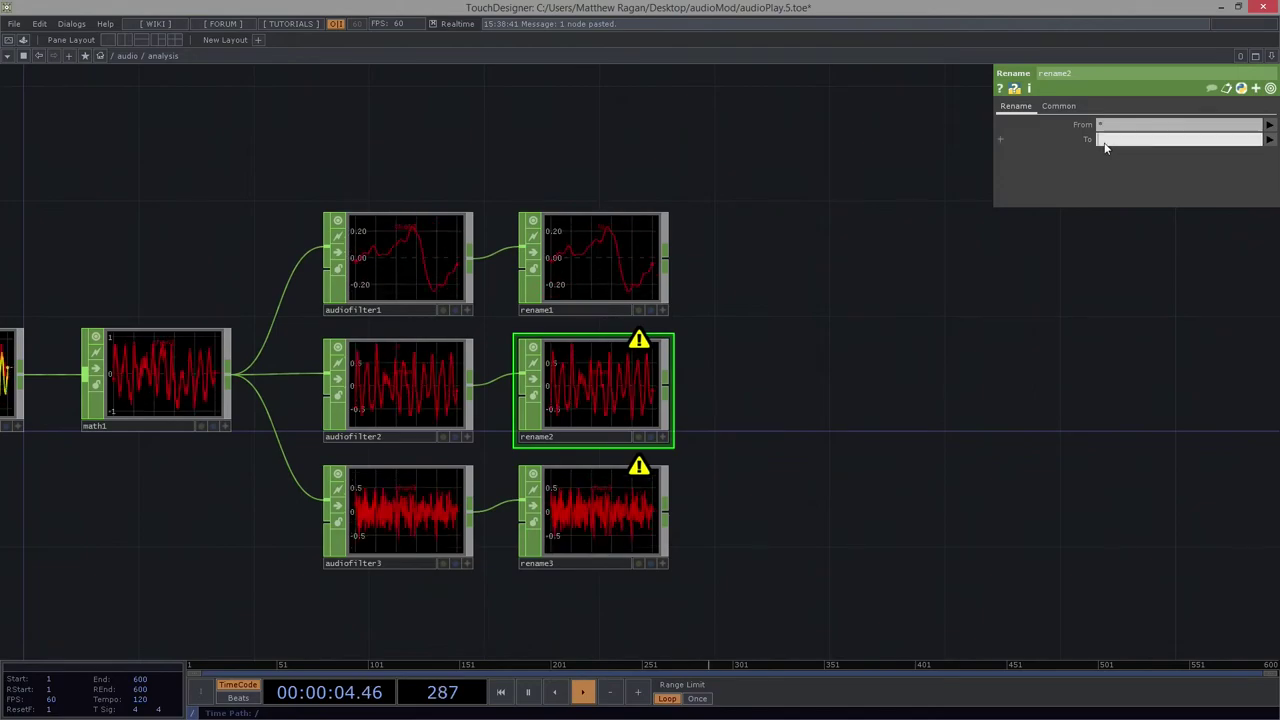
text(mid)
key(Return)
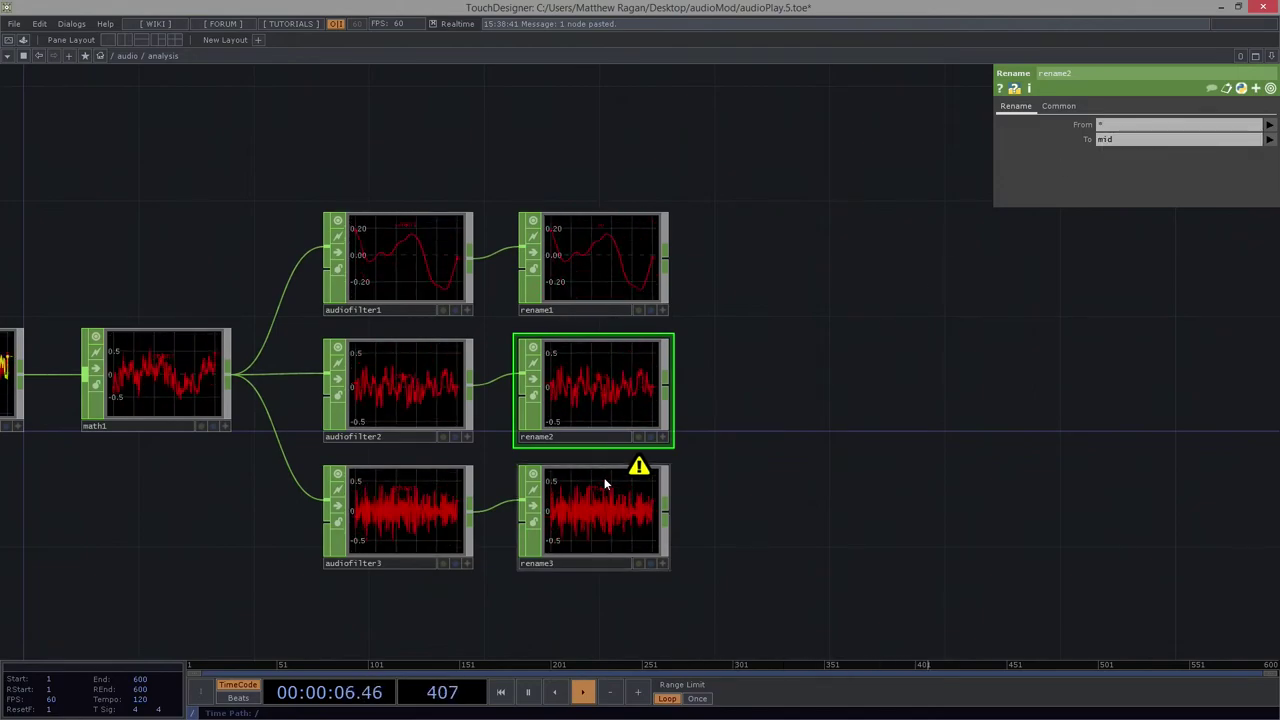
click(604, 484)
click(1120, 140)
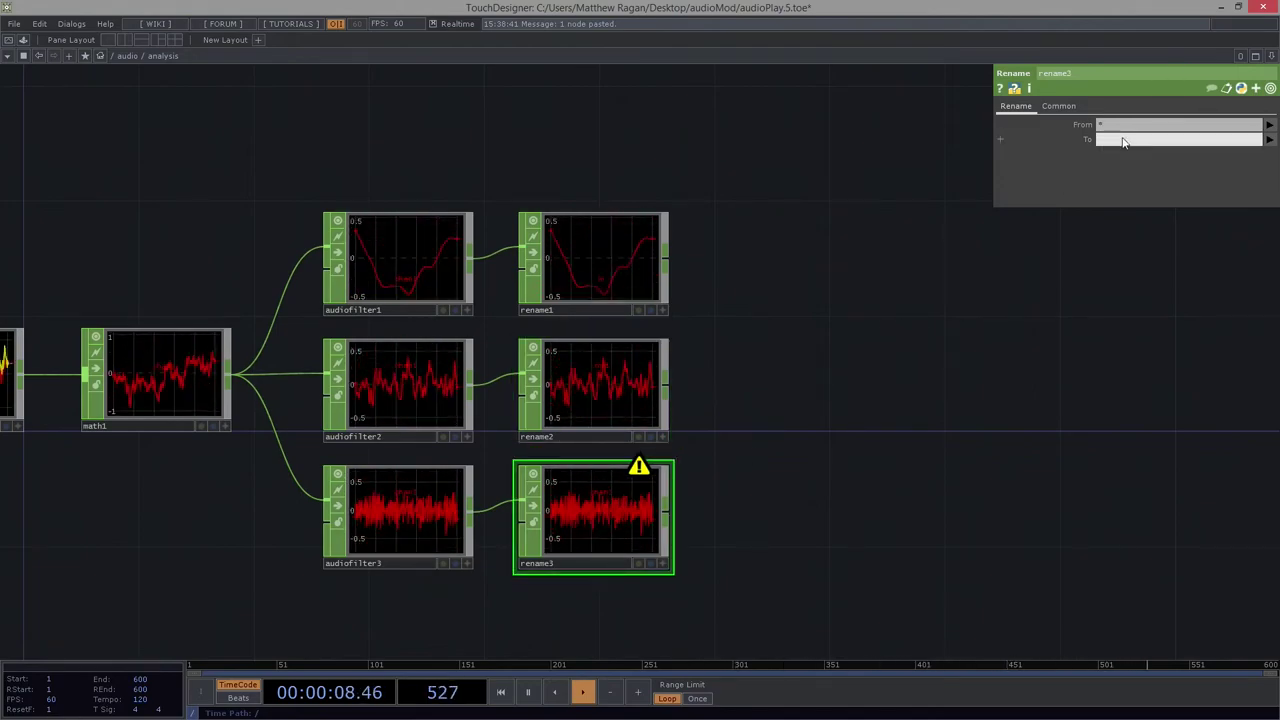
text(high)
key(Return)
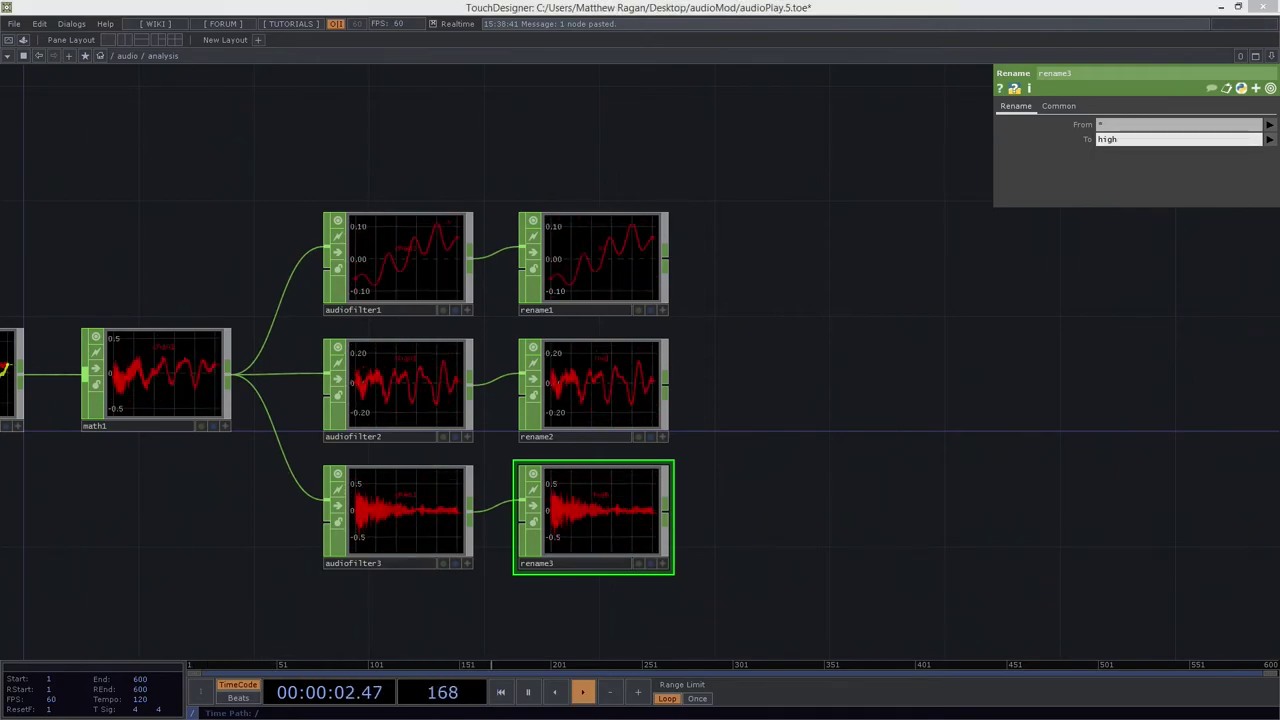
Add an Analyze CHOP after rename1 with function set to RMS Power.
right_click(665, 259)
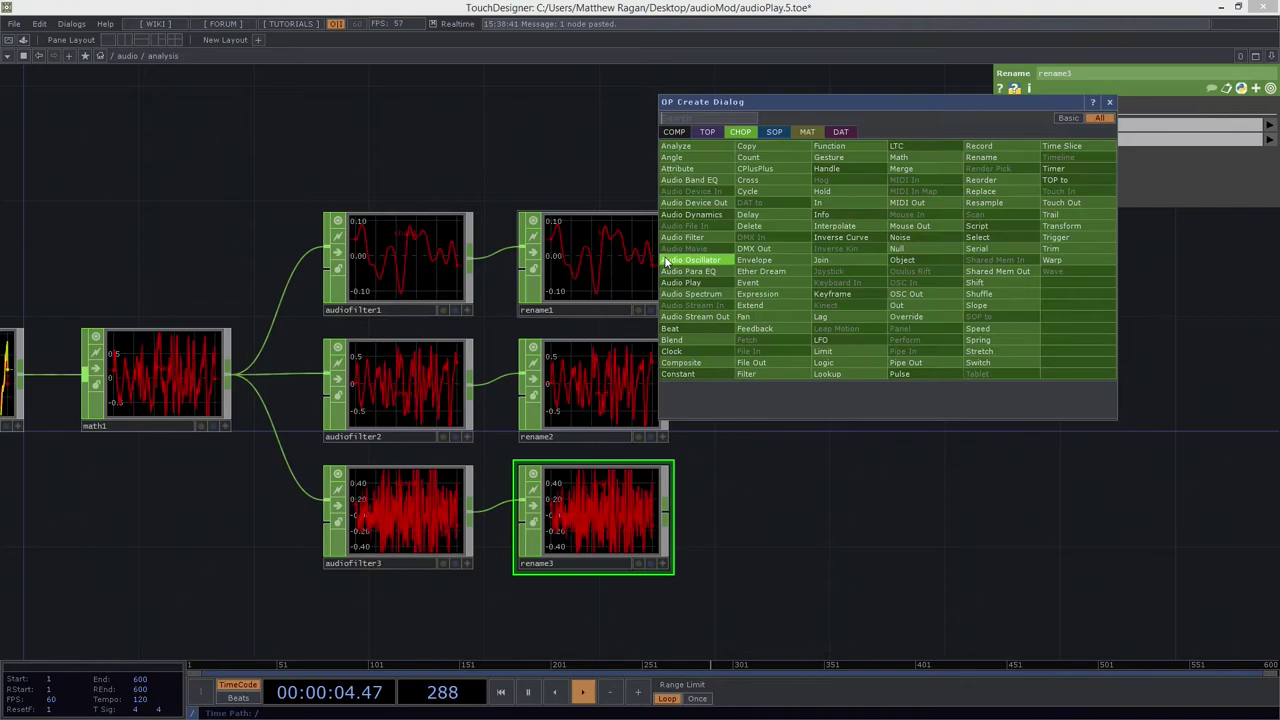
text(ana)
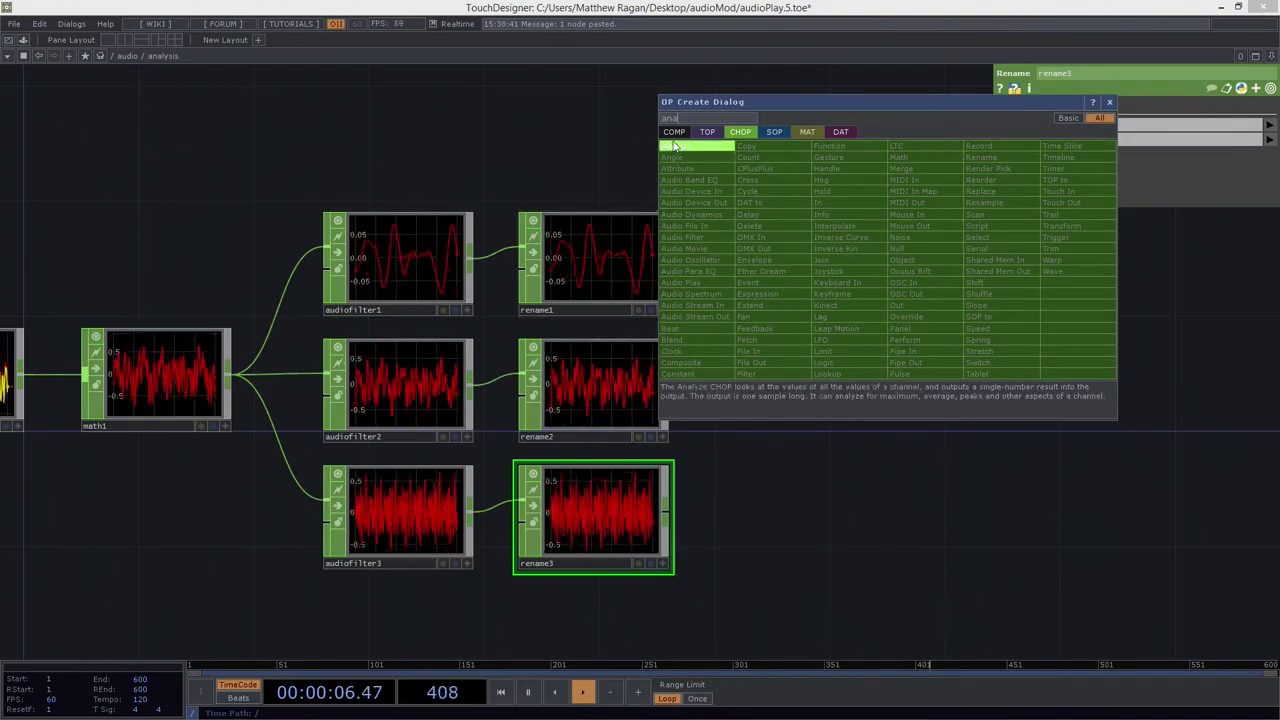
click(675, 146)
click(800, 292)
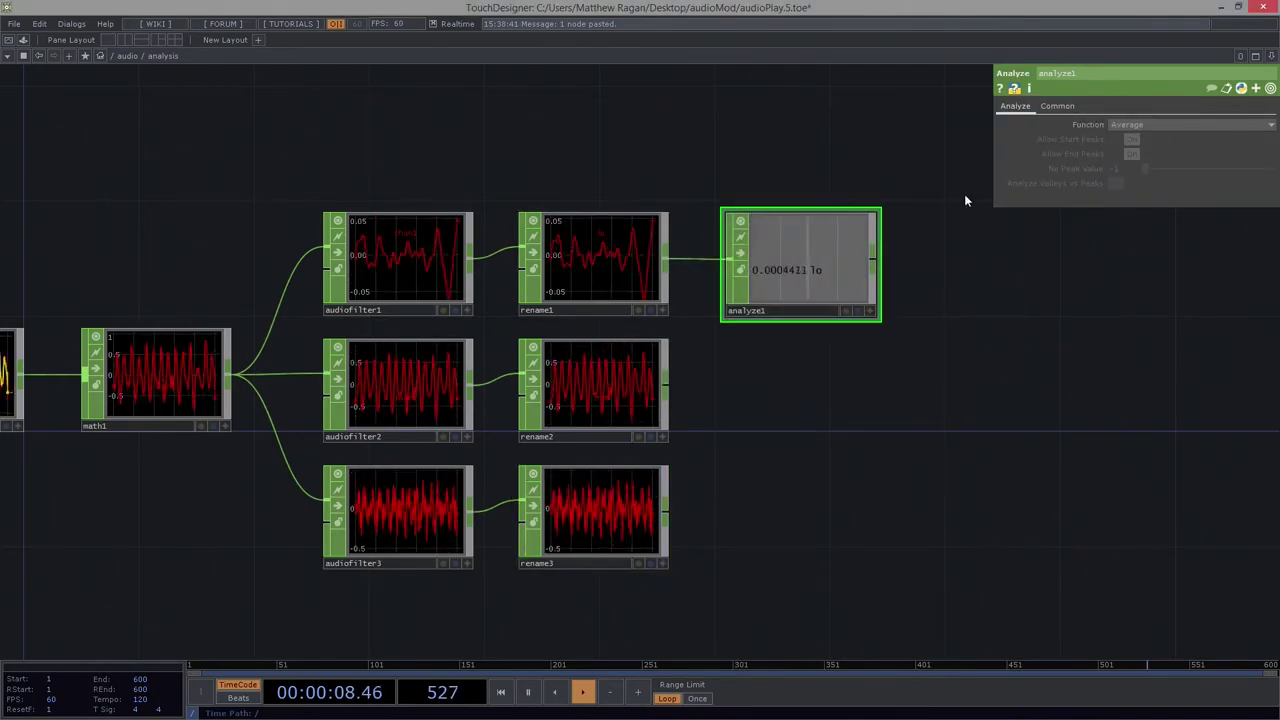
click(1125, 124)
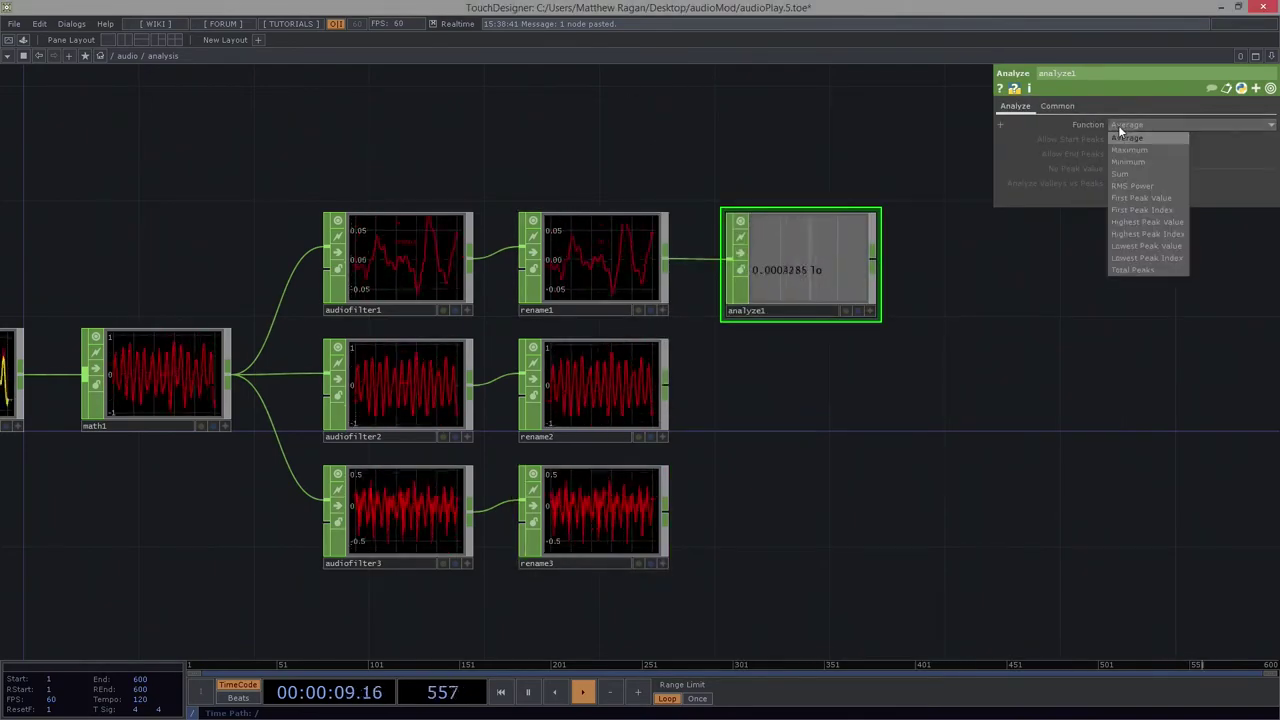
click(1150, 188)
drag(760, 285, 748, 285)
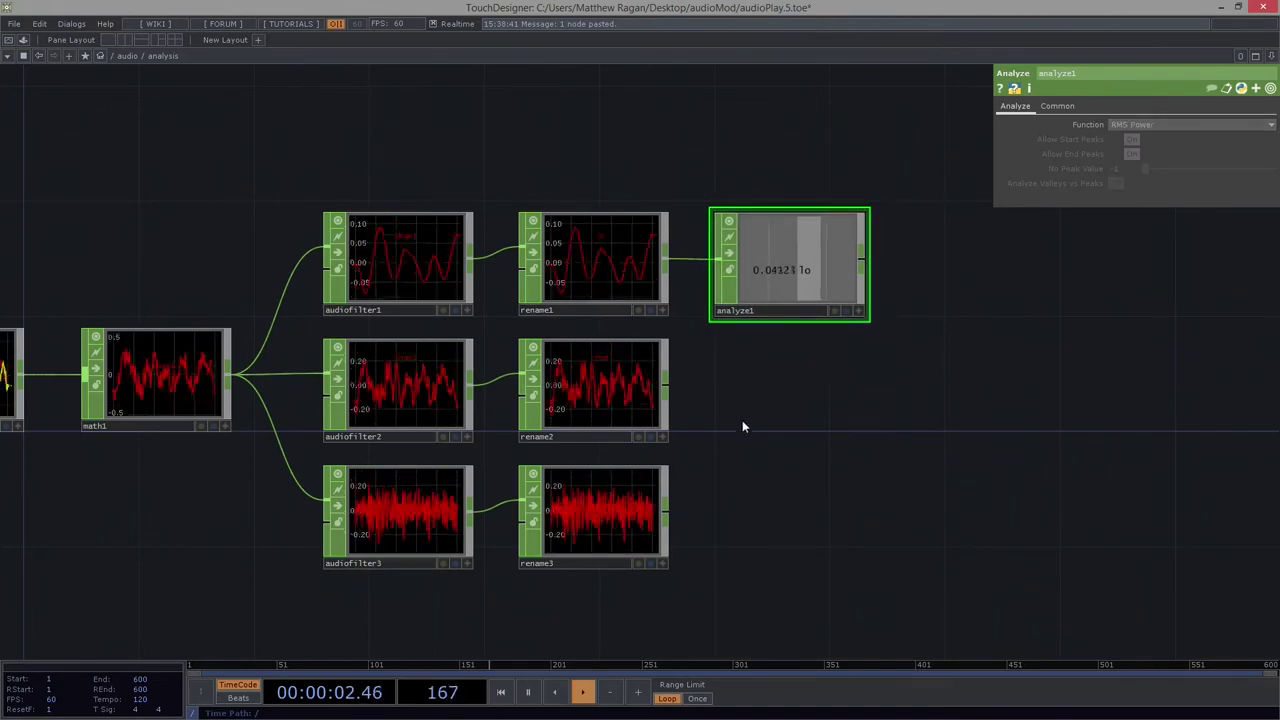
Paste two copies of analyze1 and feed rename2 and rename3 into them.
key(ctrl+v)
key(ctrl+v)
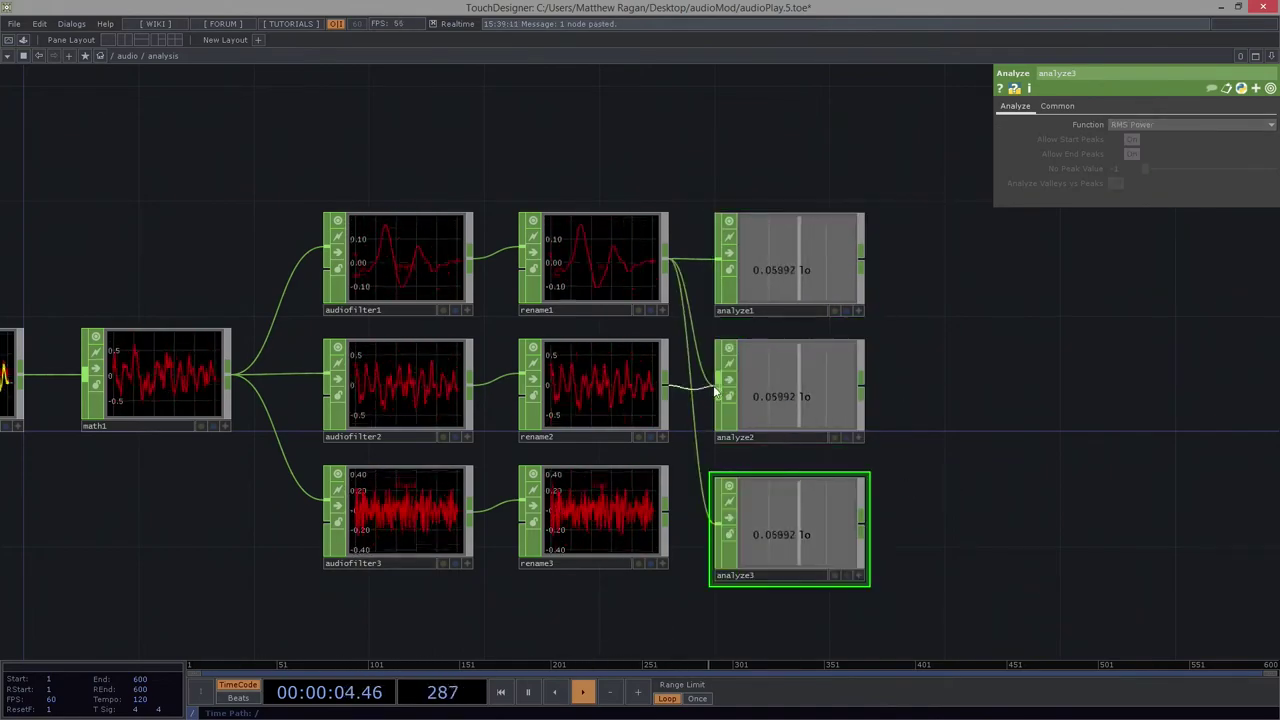
drag(715, 392, 721, 390)
drag(663, 512, 720, 520)
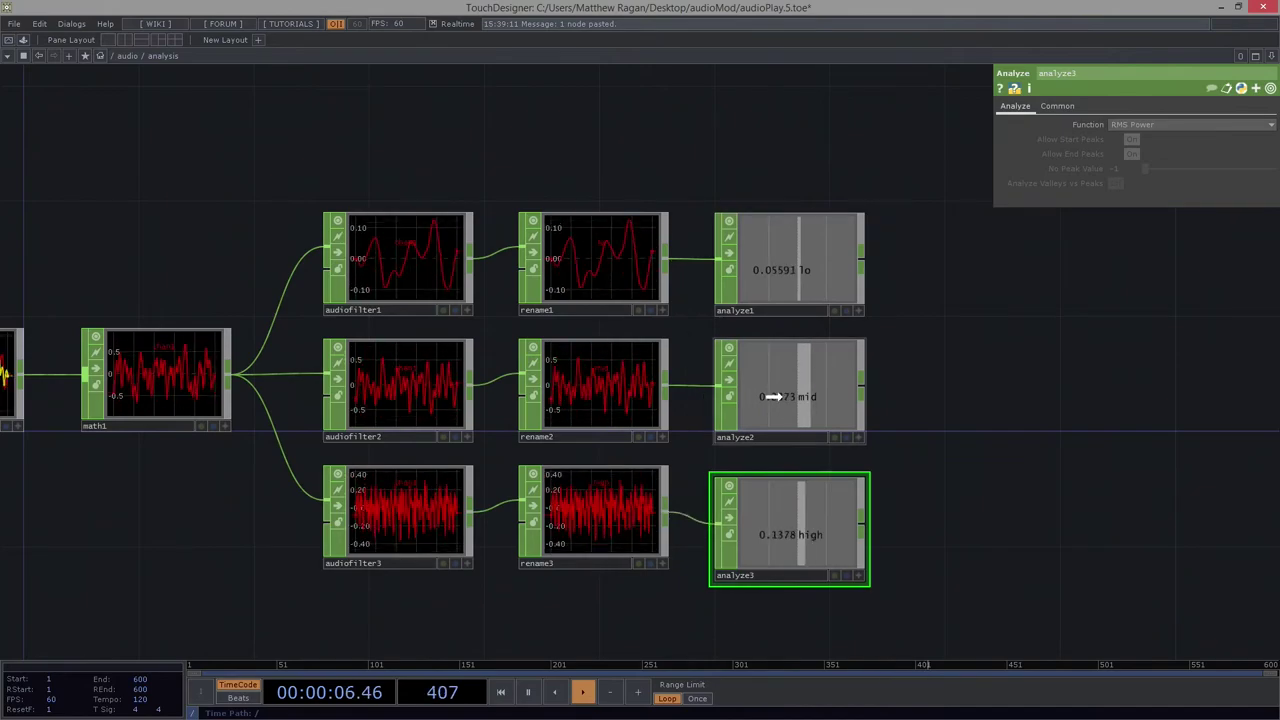
mouse_move(812, 499)
mouse_down()
mouse_move(800, 488)
mouse_move(812, 488)
mouse_up()
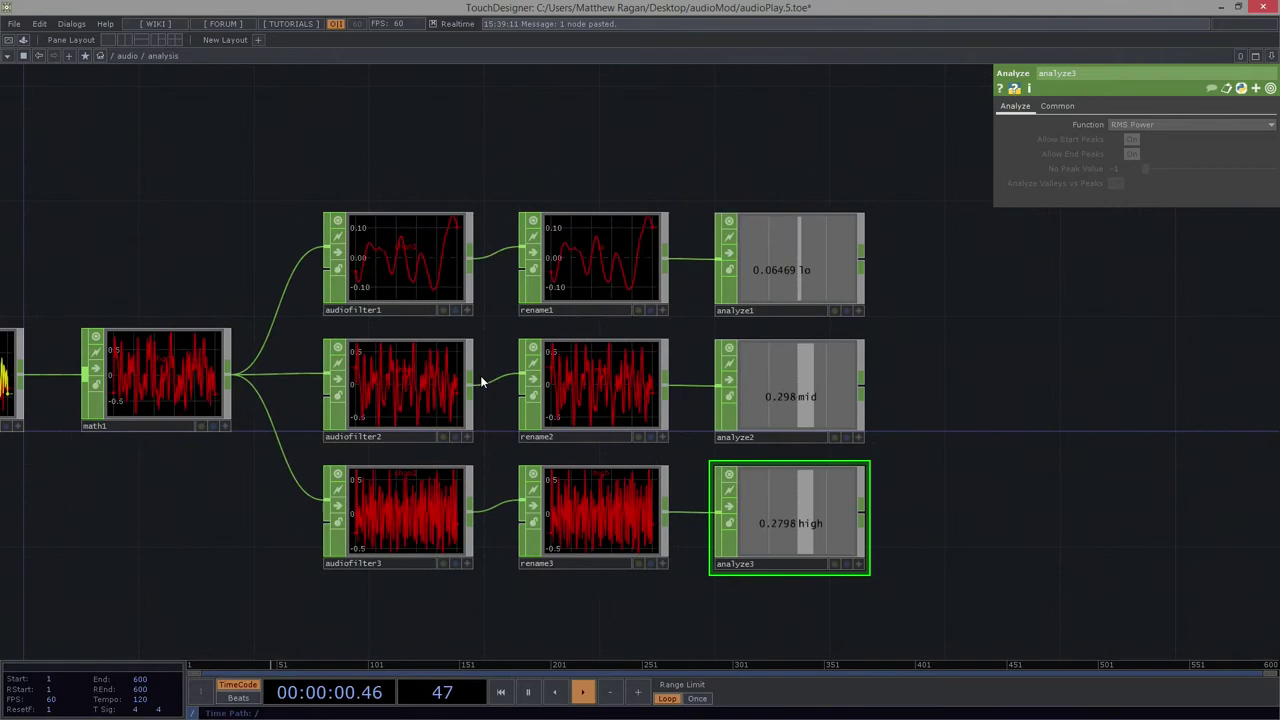
drag(898, 301, 712, 284)
right_drag(786, 194, 651, 543)
Remove a mistakenly added MIDI In node from the network.
key(Tab)
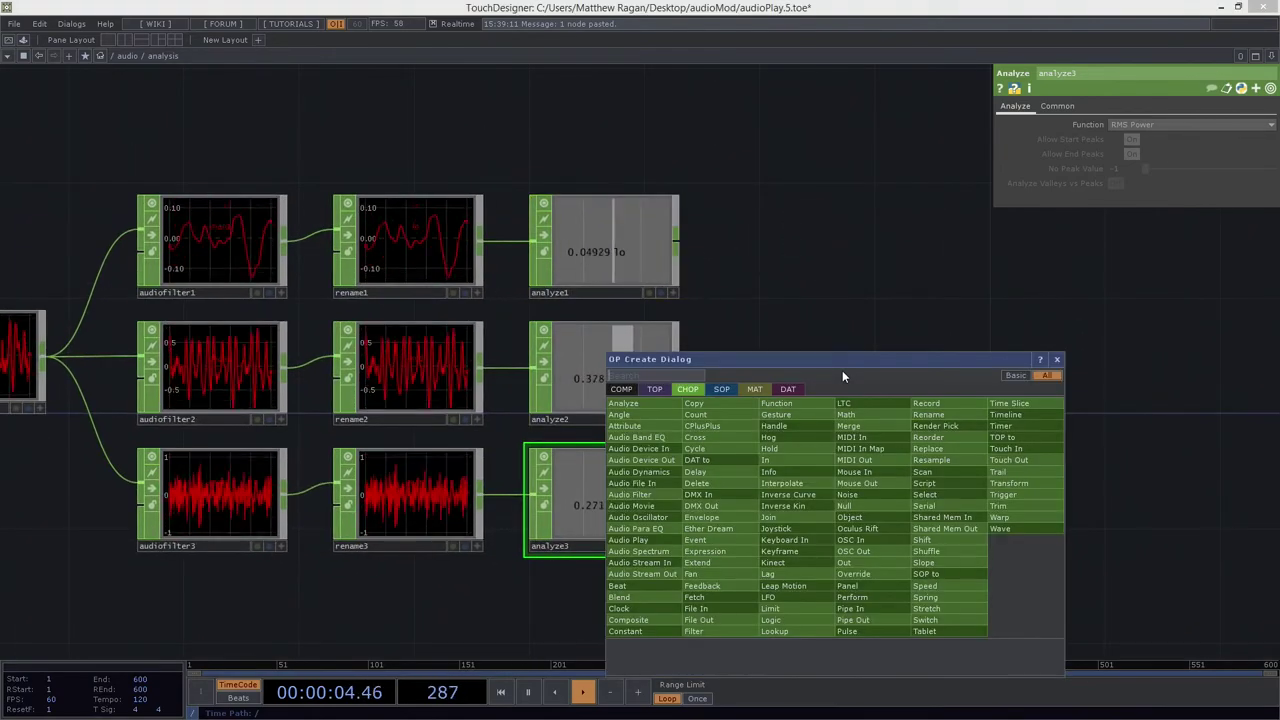
text(mer)
key(Return)
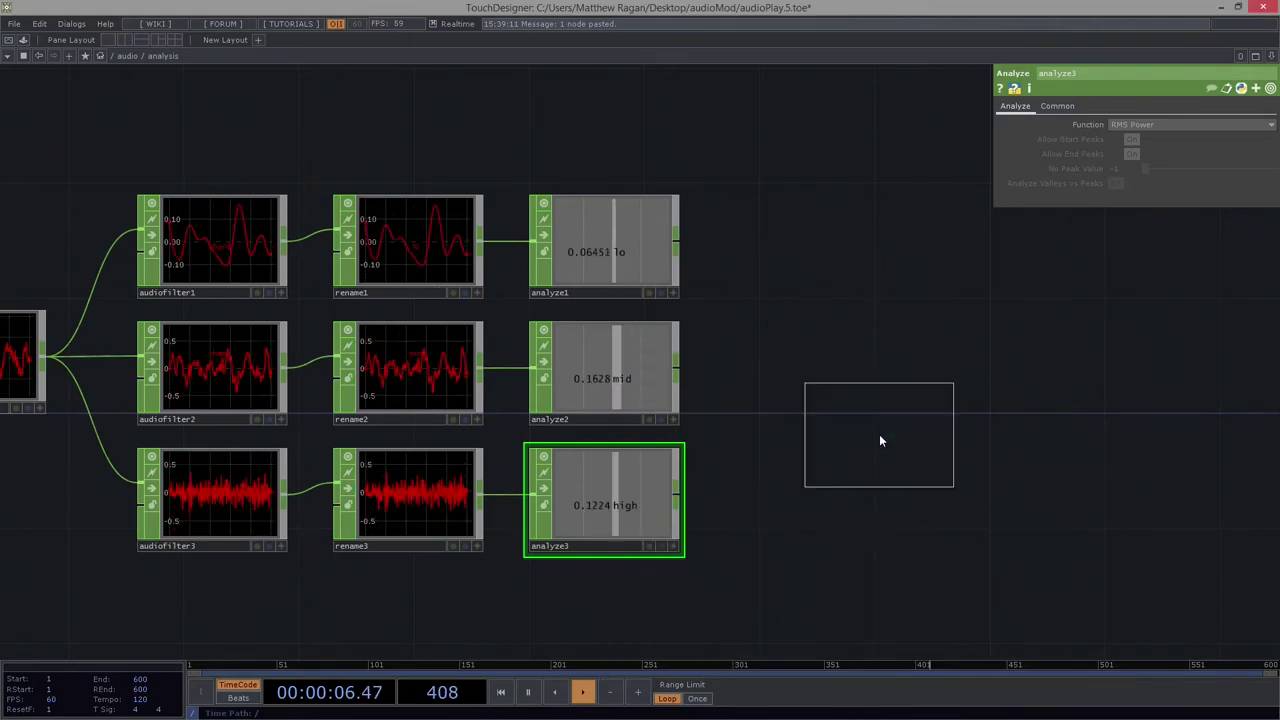
click(838, 320)
key(Delete)
Add merge1 right of the analyze nodes and wire analyze1, analyze2, analyze3 into it.
key(Tab)
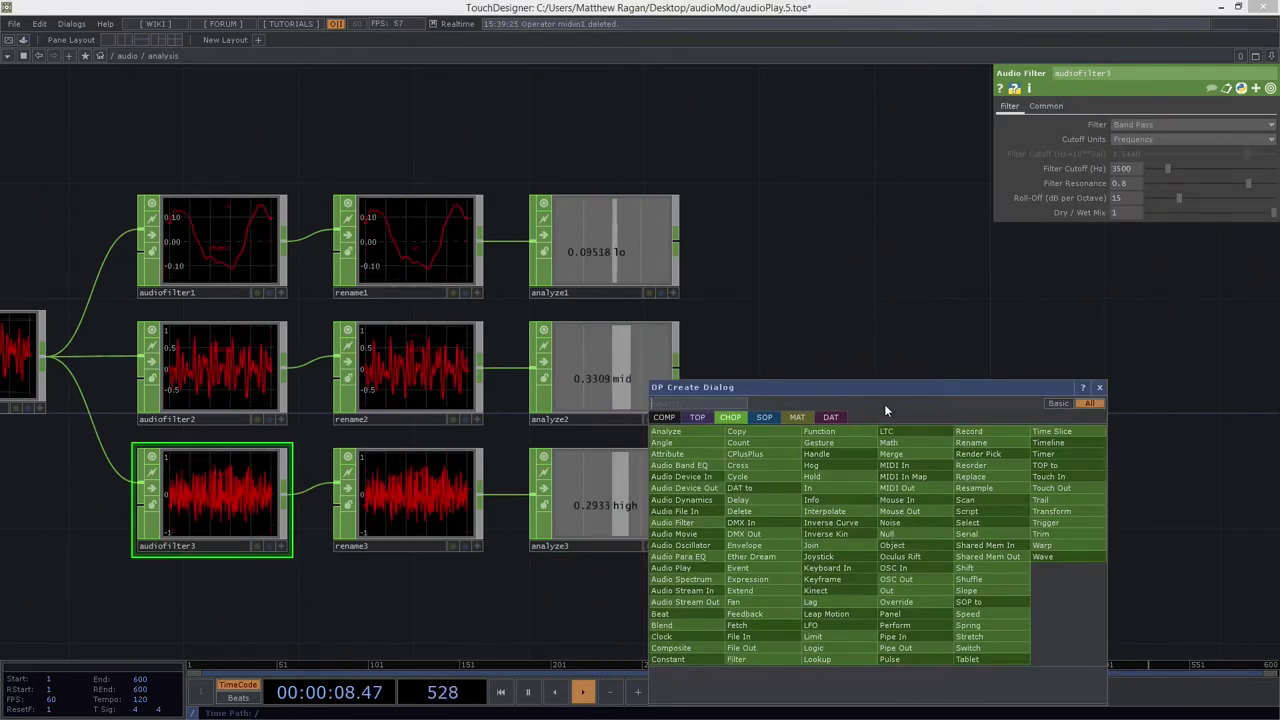
text(mege)
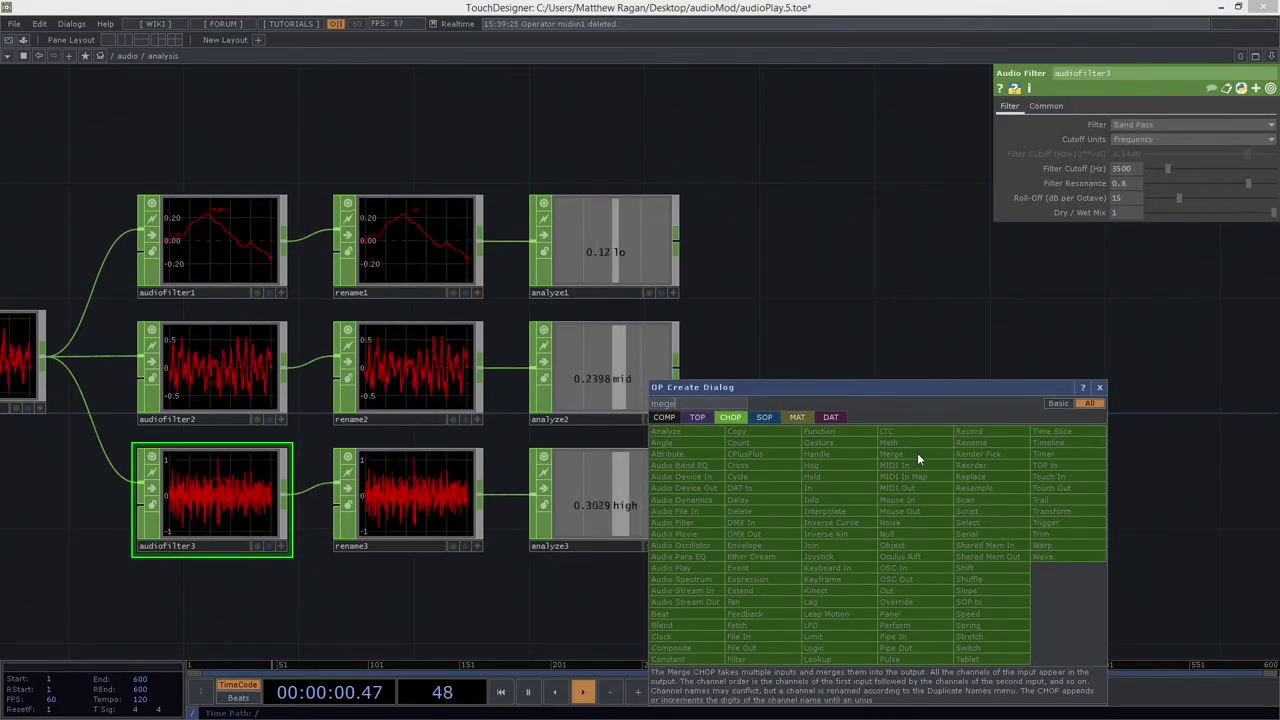
click(890, 454)
click(891, 375)
right_drag(743, 171, 646, 523)
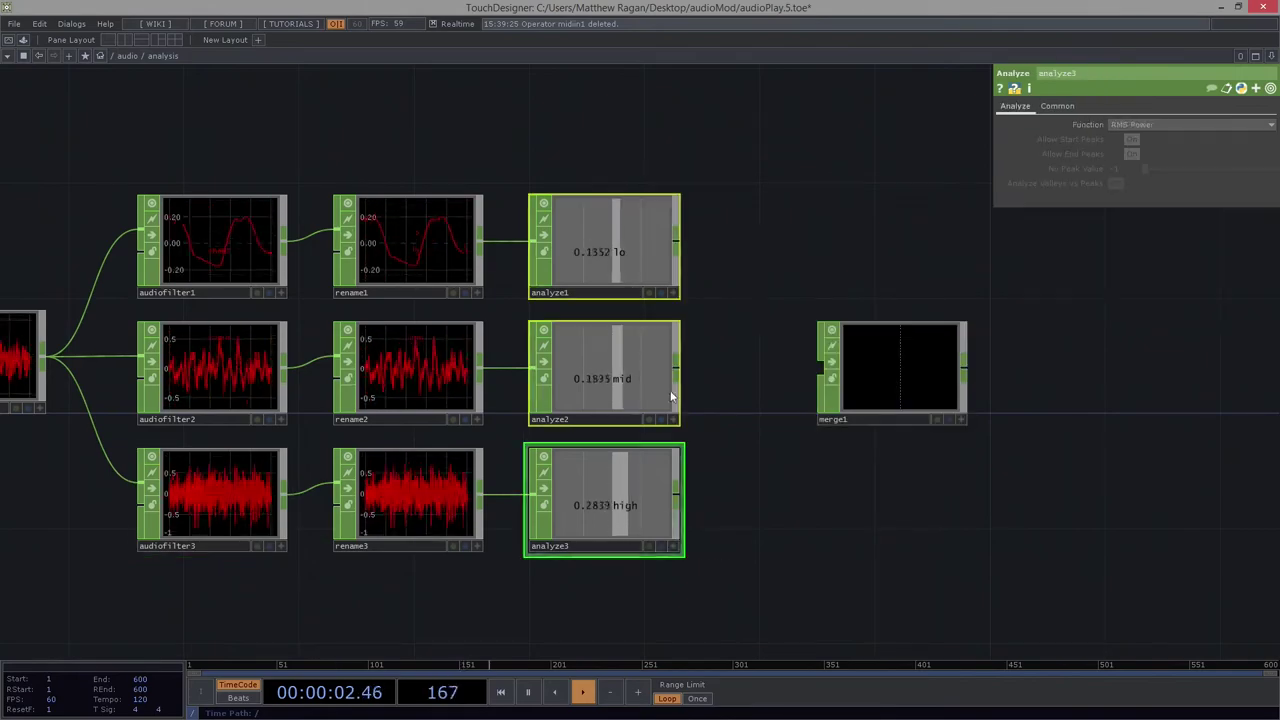
drag(677, 240, 850, 370)
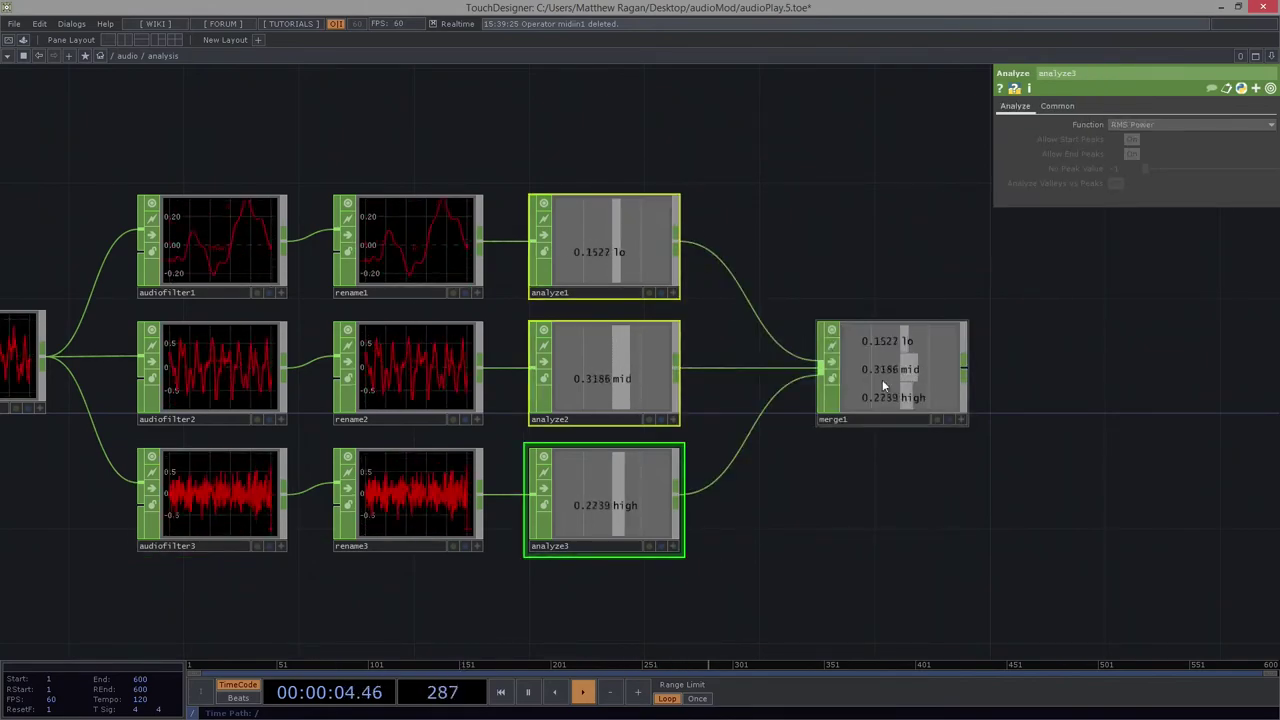
drag(1026, 411, 553, 310)
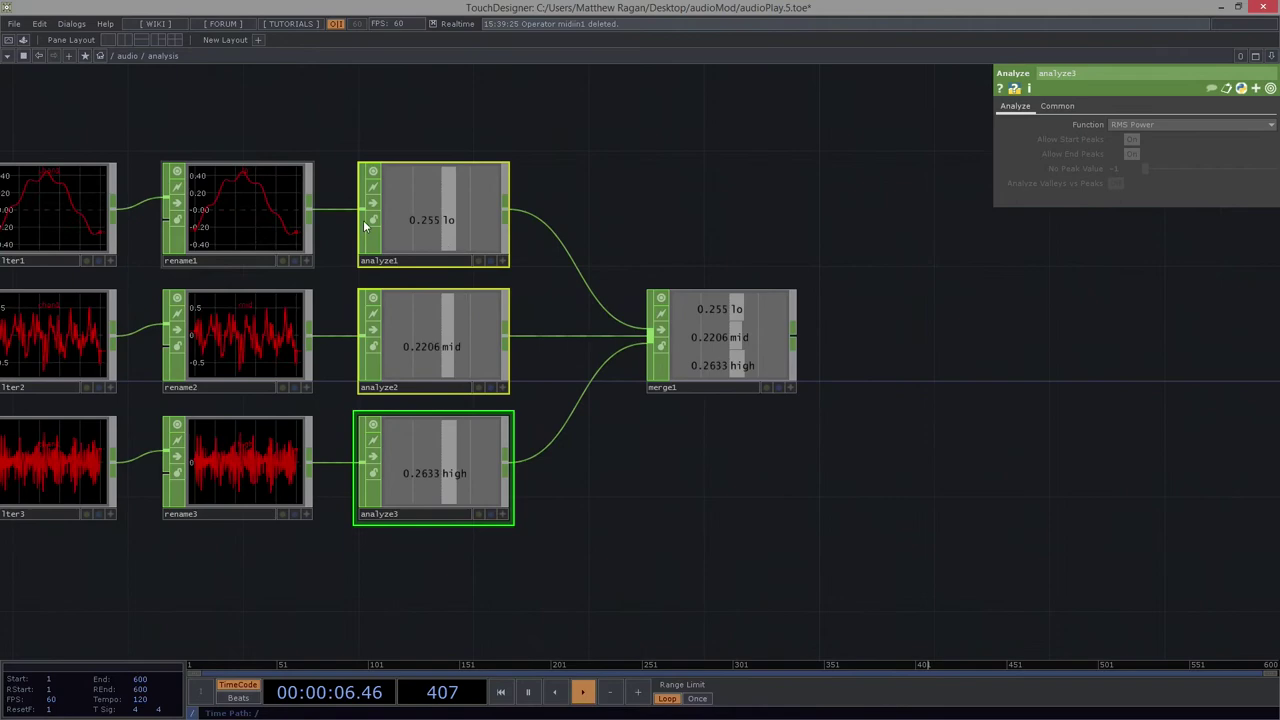
mouse_move(468, 331)
mouse_down()
mouse_move(631, 469)
mouse_move(600, 355)
mouse_up()
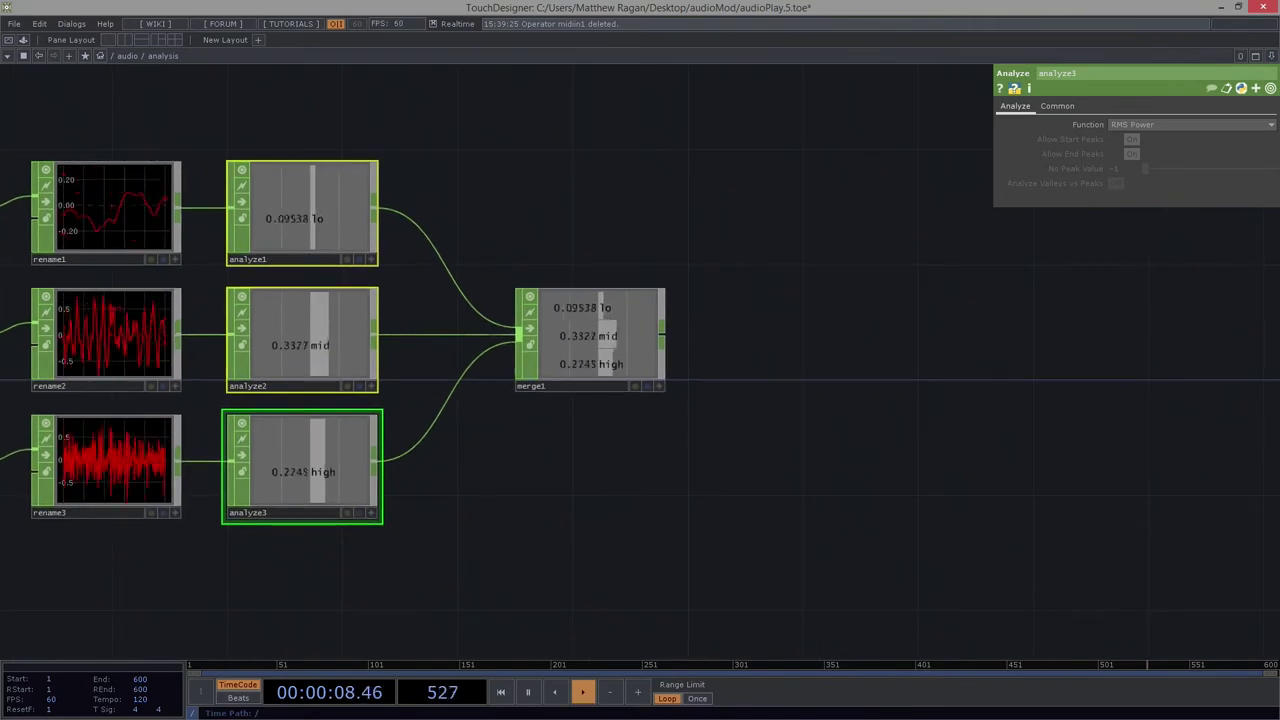
Attach a Lag CHOP (lag1) to merge1's output with both lag fields at 0.02.
right_click(666, 334)
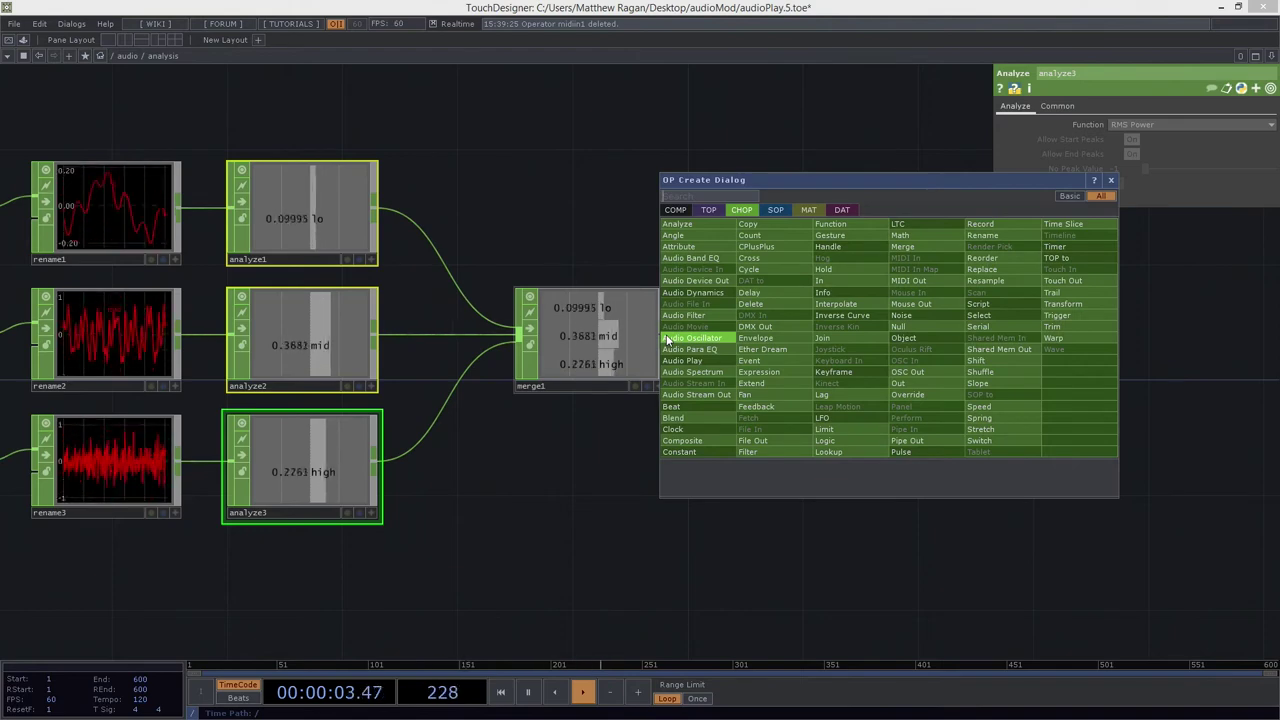
text(lag)
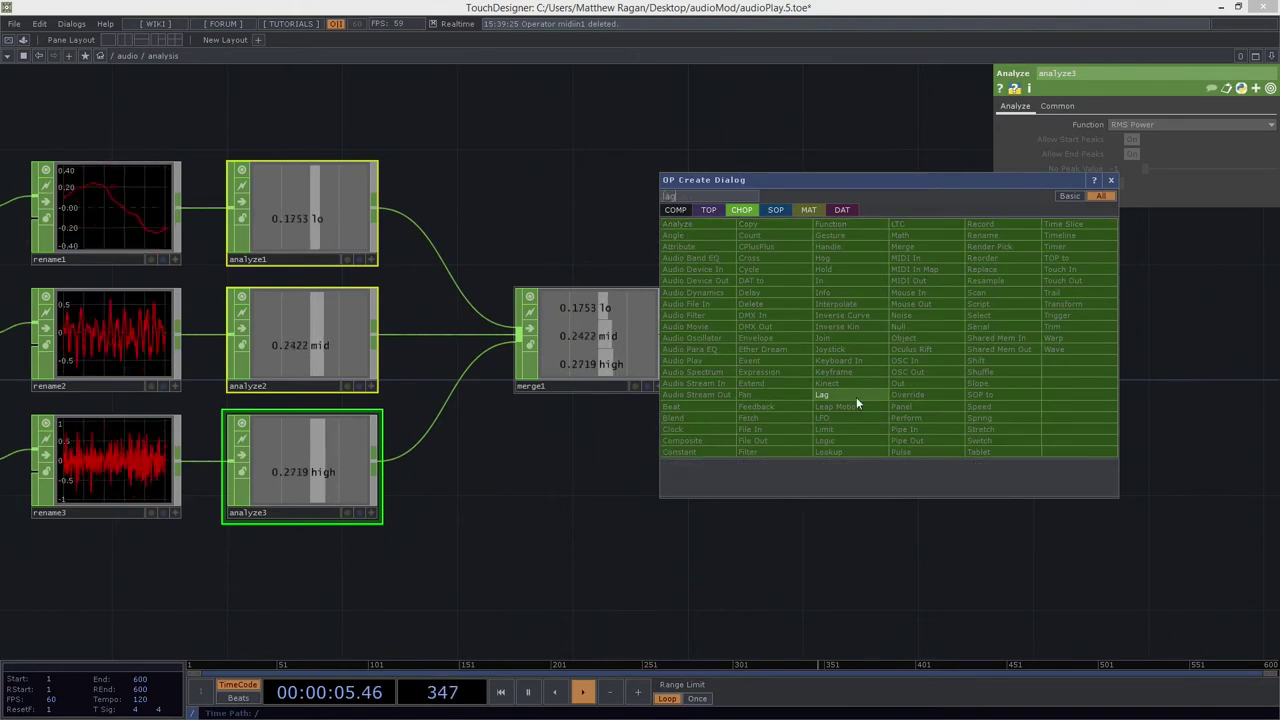
click(824, 401)
click(777, 342)
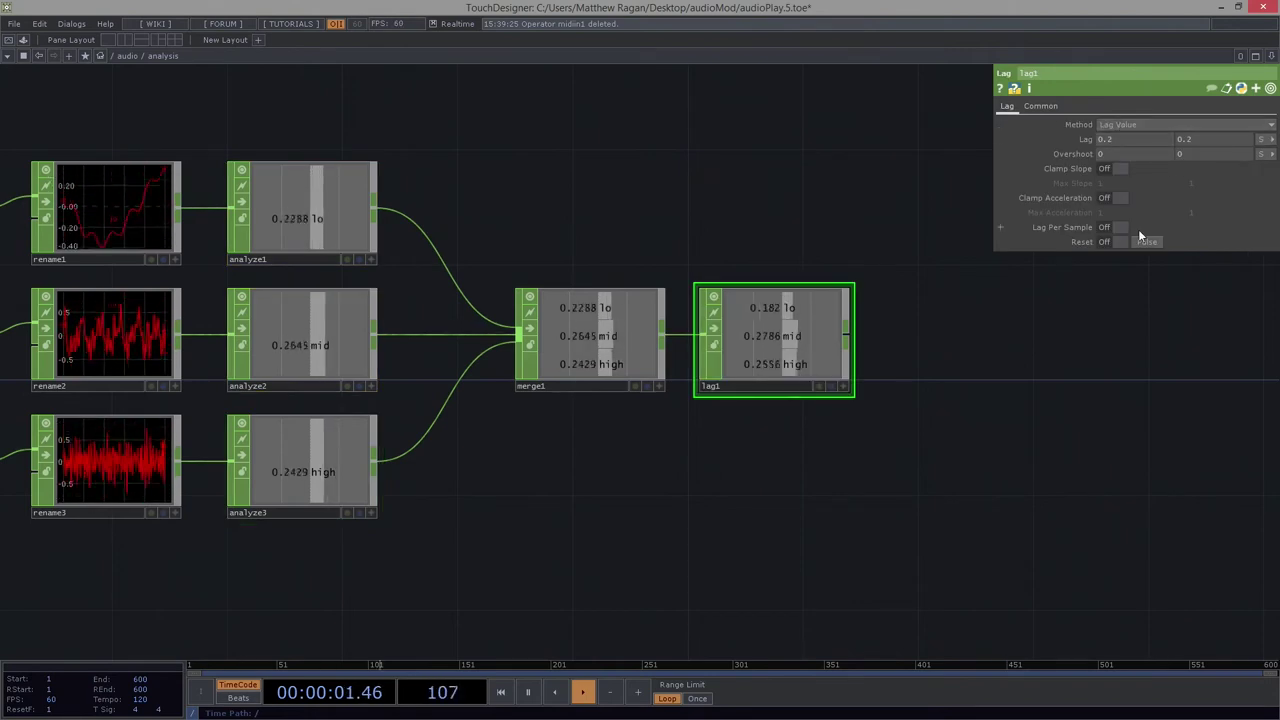
click(1046, 107)
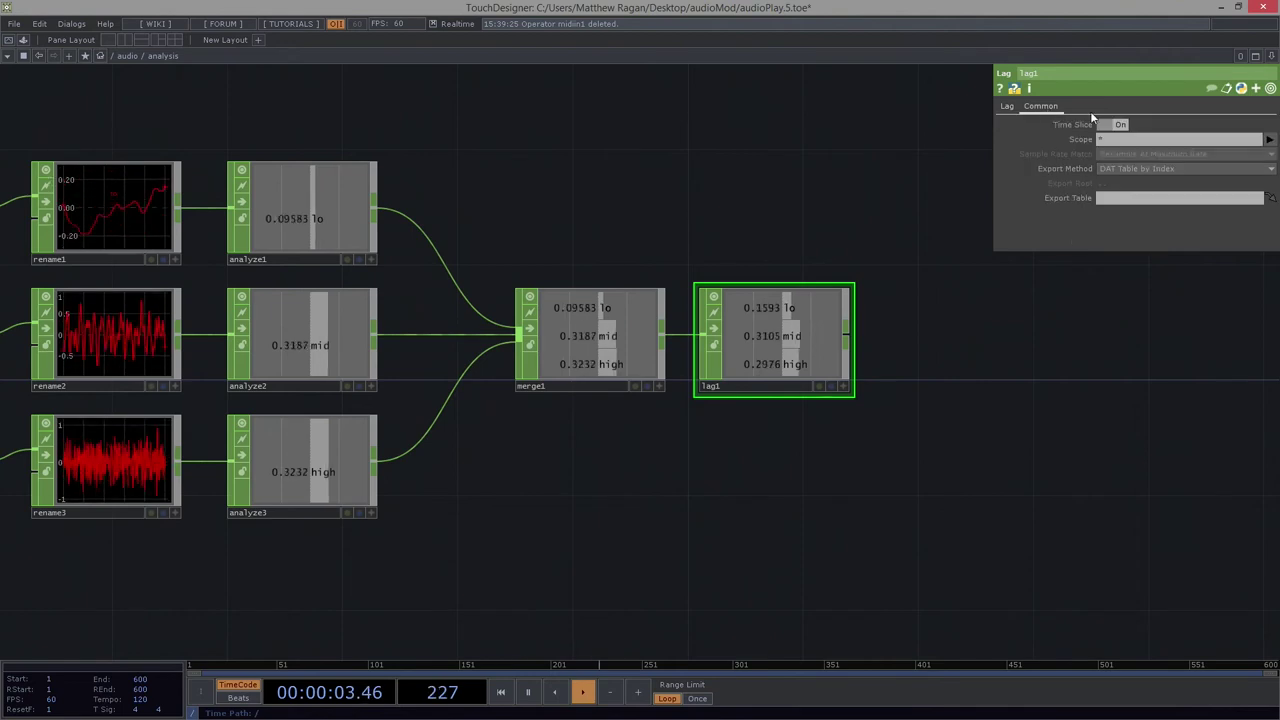
click(1008, 107)
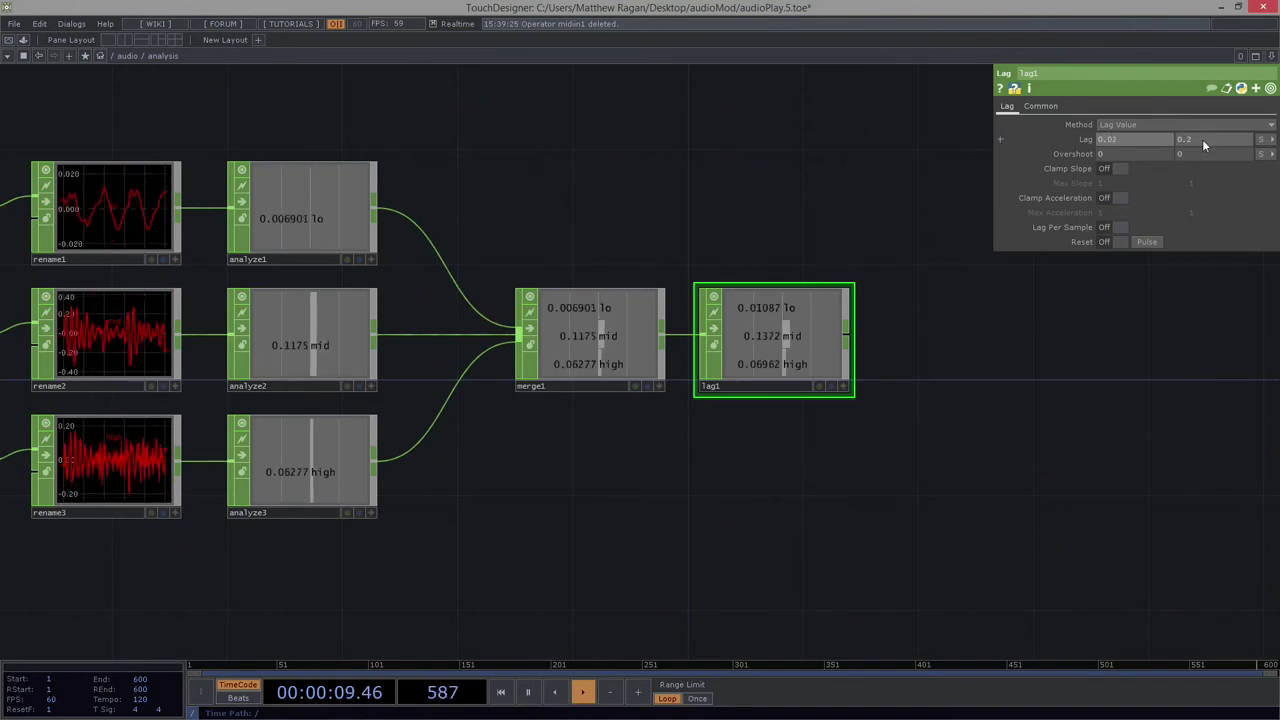
text(0.02)
key(Return)
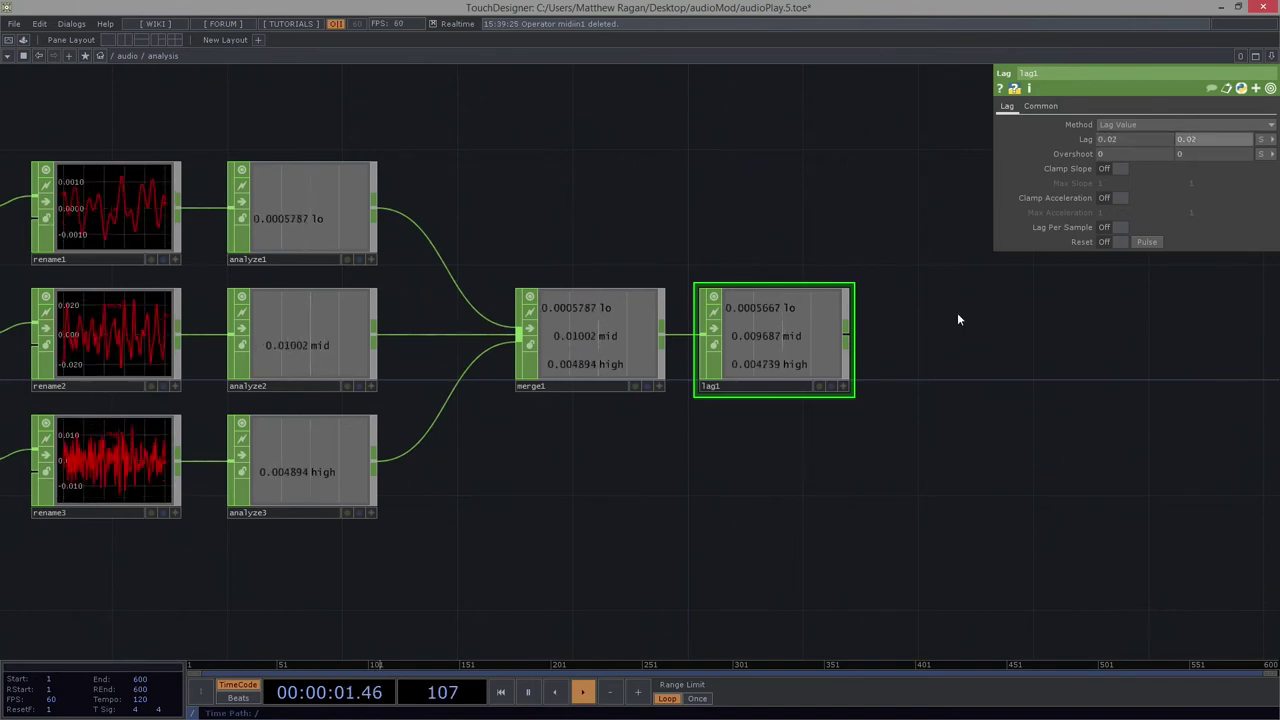
scroll(810, 312, up, 4)
scroll(781, 363, up, 2)
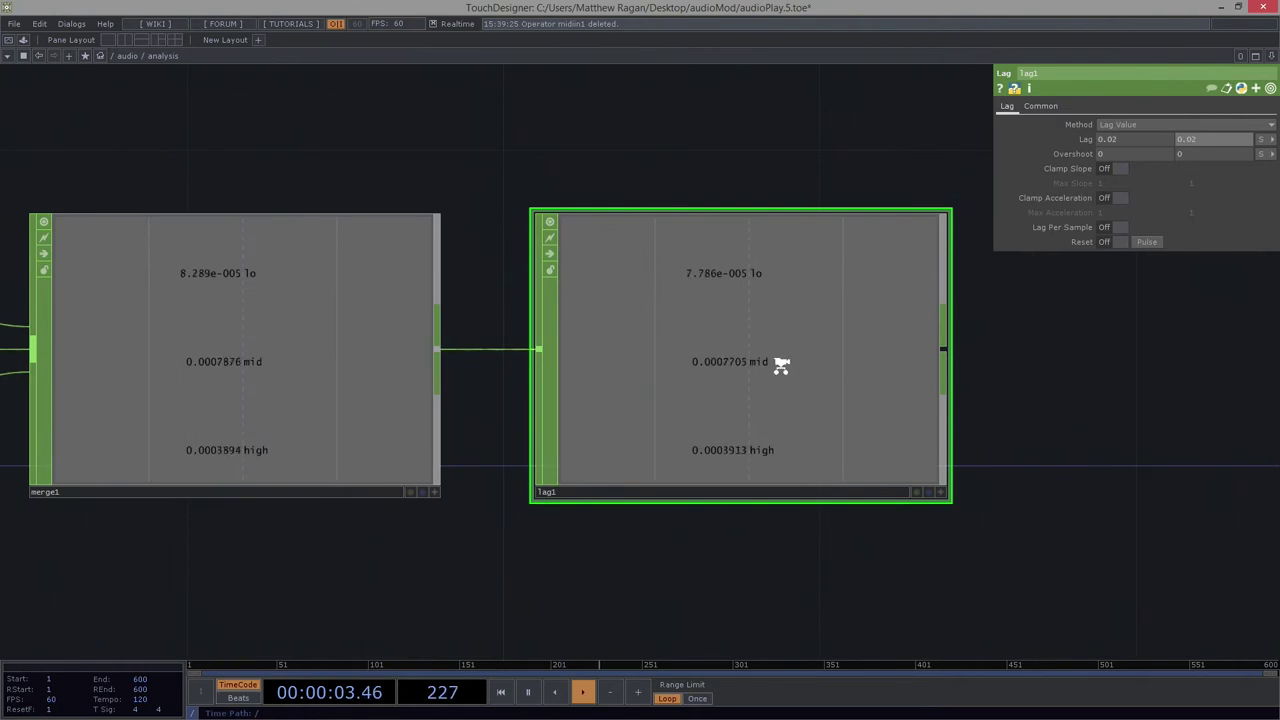
scroll(781, 363, down, 6)
Create a Trail CHOP from the 'tra' search and place it above lag1.
key(Tab)
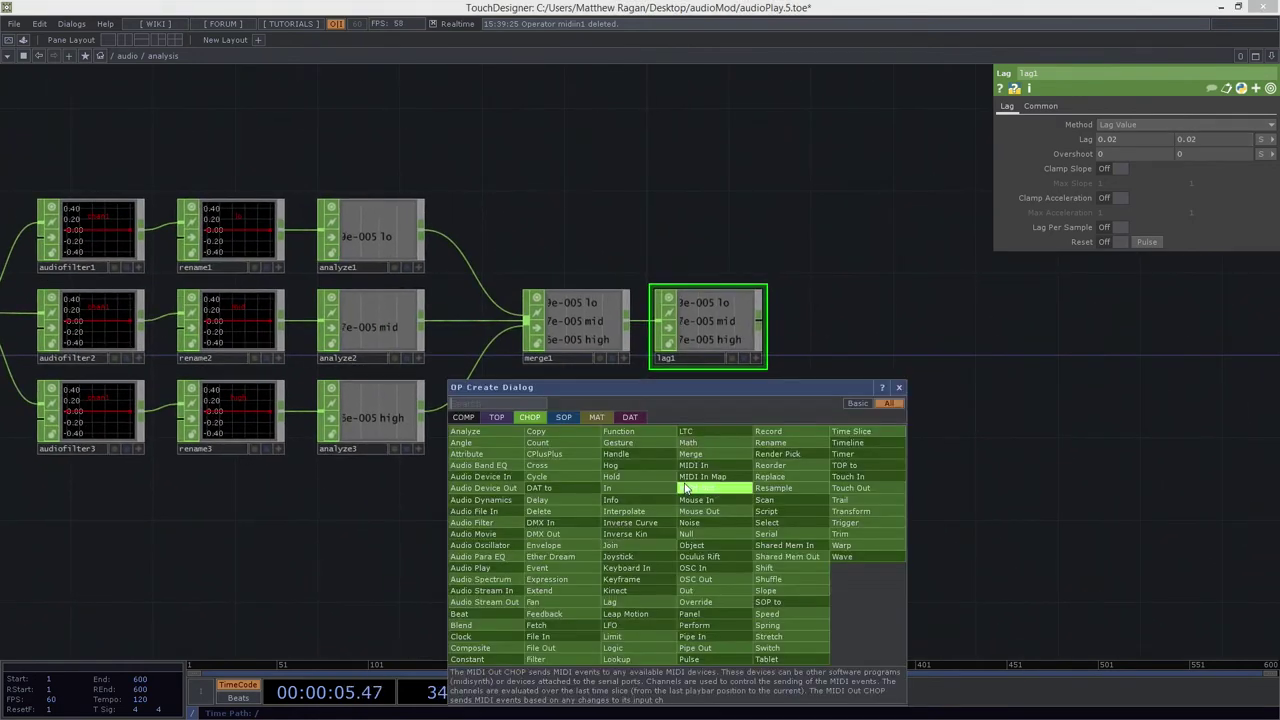
text(lag)
key(BackSpace)
key(BackSpace)
key(BackSpace)
text(t)
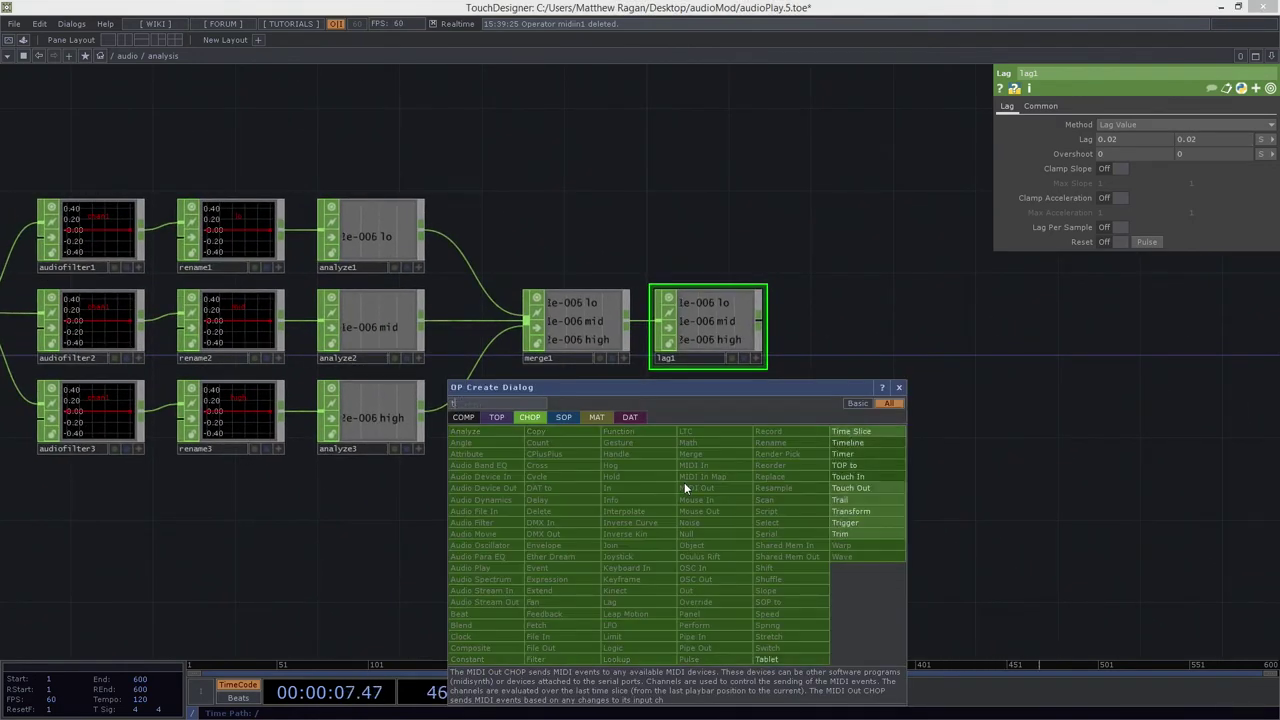
text(ra)
click(847, 503)
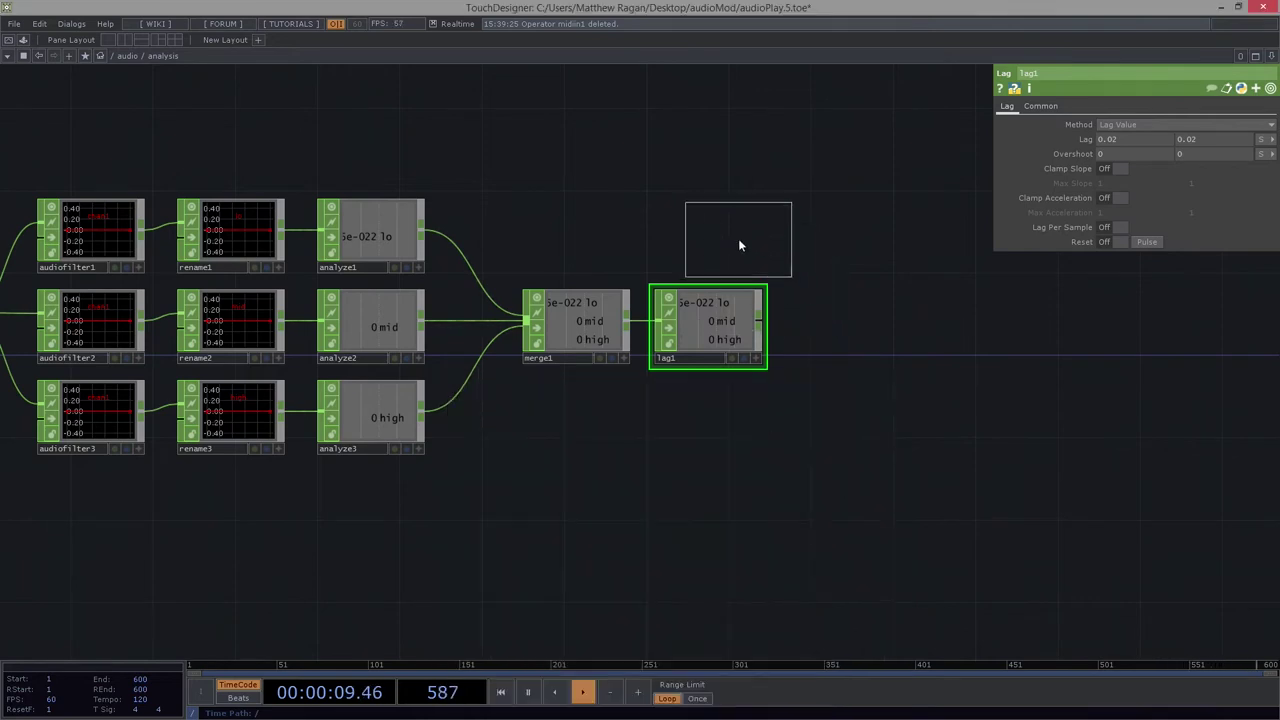
click(712, 220)
Reframe the network to watch the trail graph of merge1's lo, mid and high levels.
scroll(712, 220, up, 5)
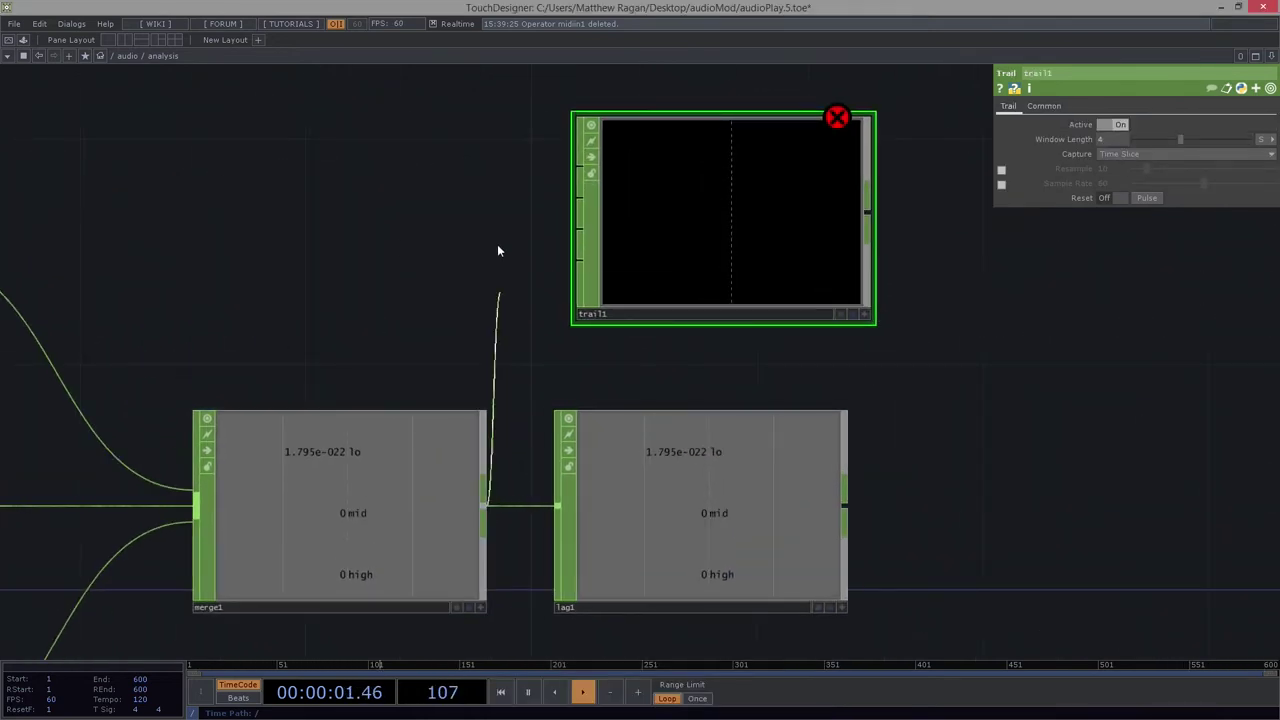
scroll(929, 426, up, 2)
scroll(722, 295, down, 2)
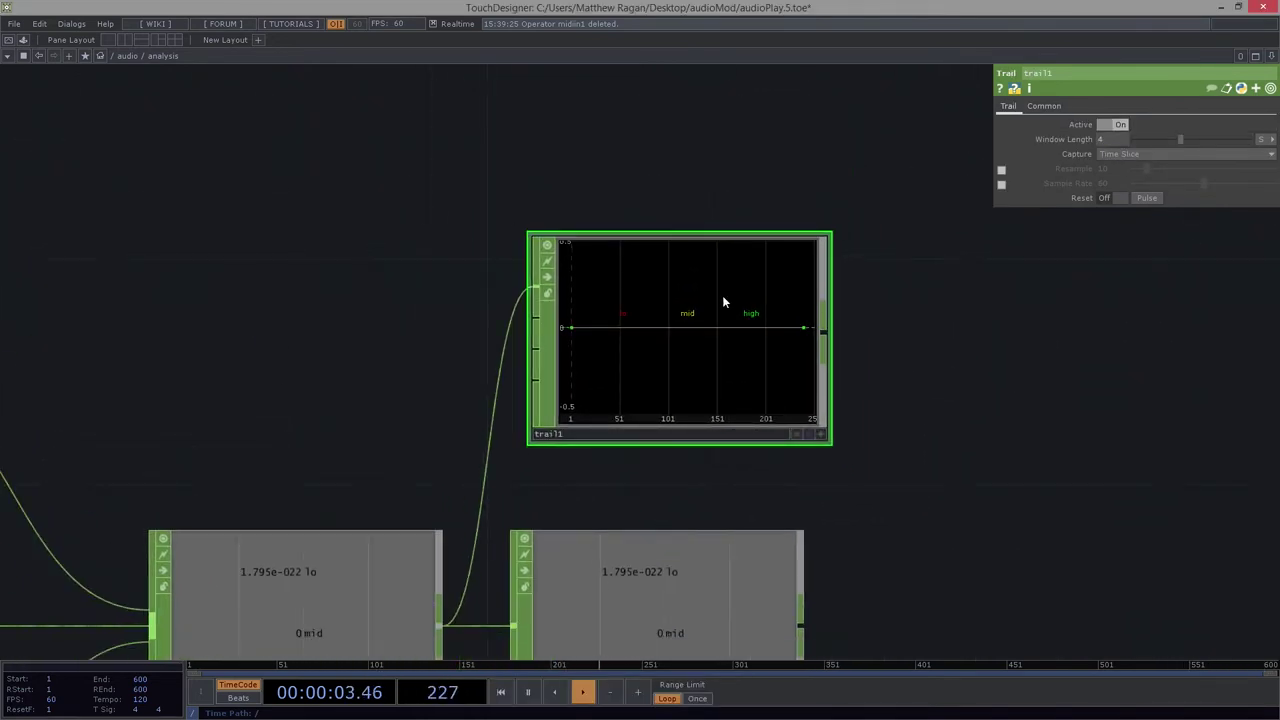
drag(309, 369, 367, 302)
scroll(367, 304, down, 2)
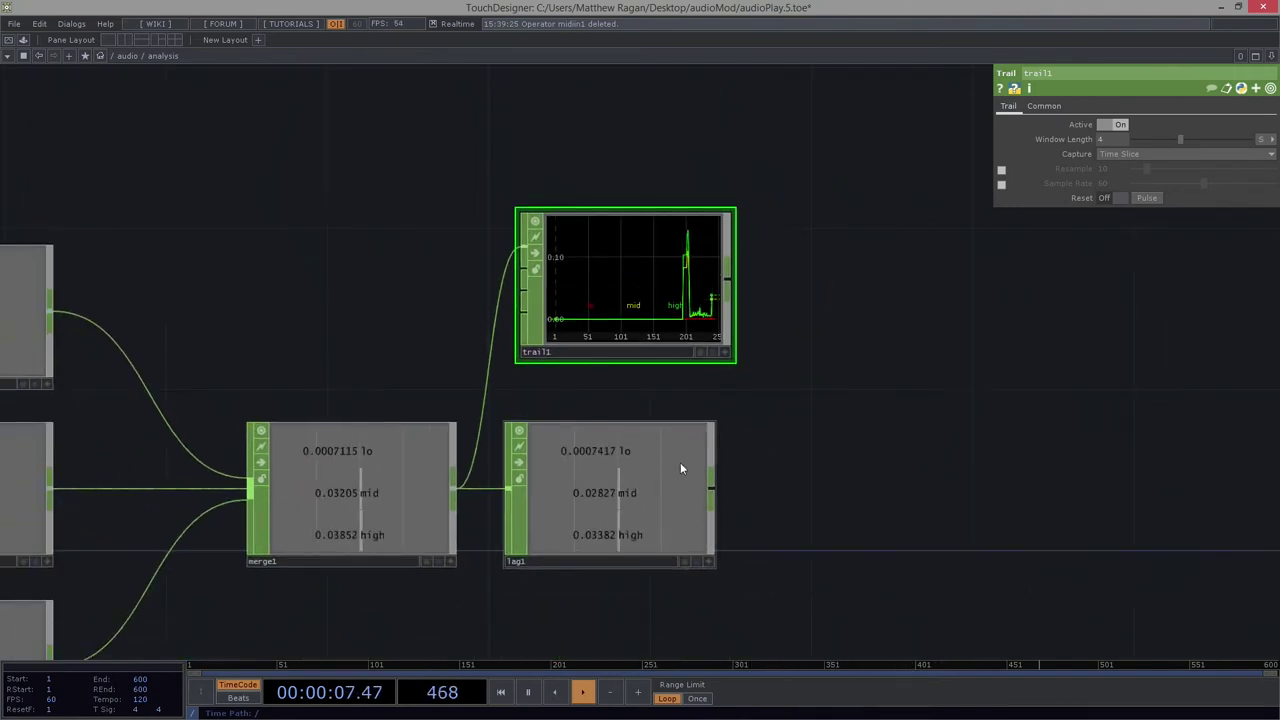
drag(834, 382, 832, 386)
scroll(700, 300, up, 2)
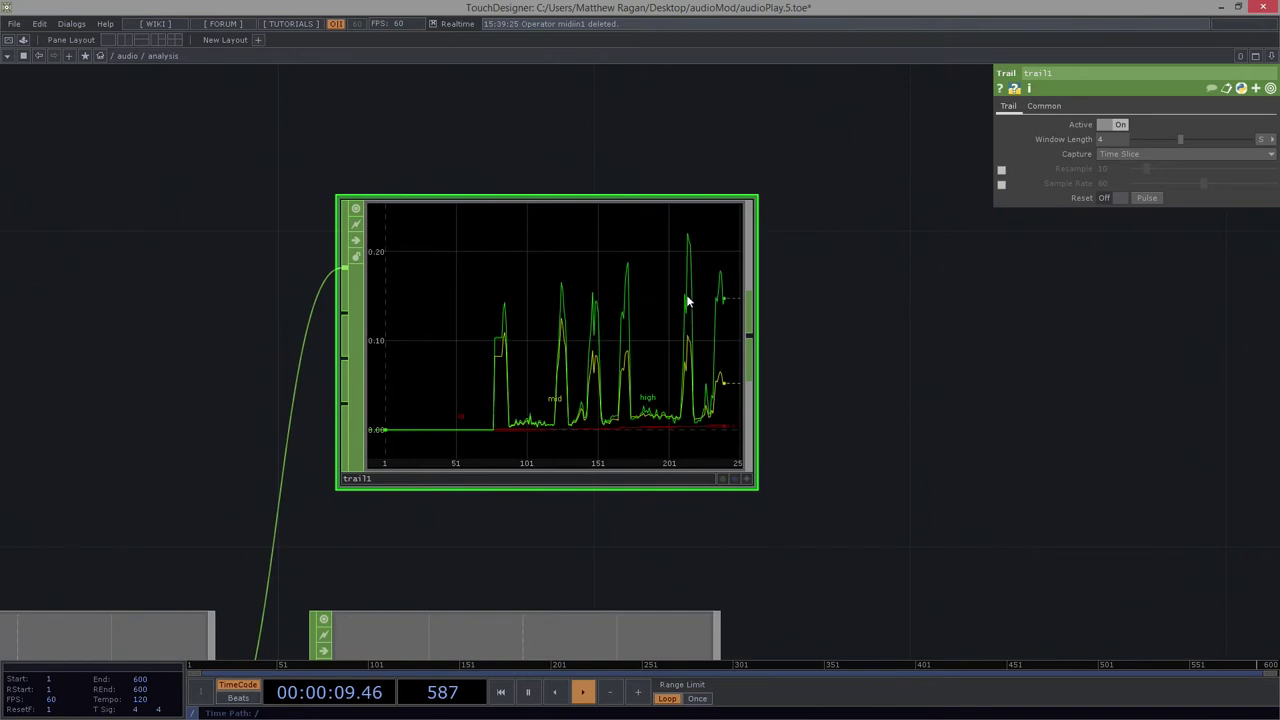
scroll(668, 426, down, 3)
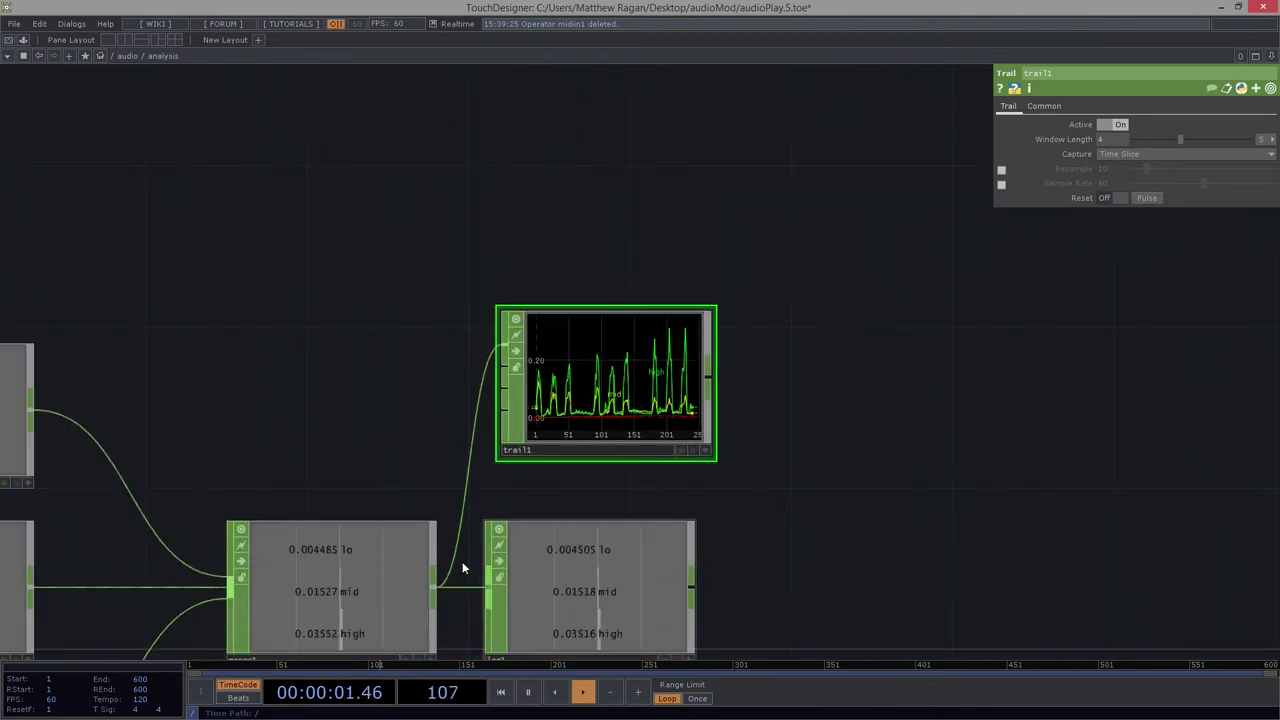
scroll(765, 464, up, 3)
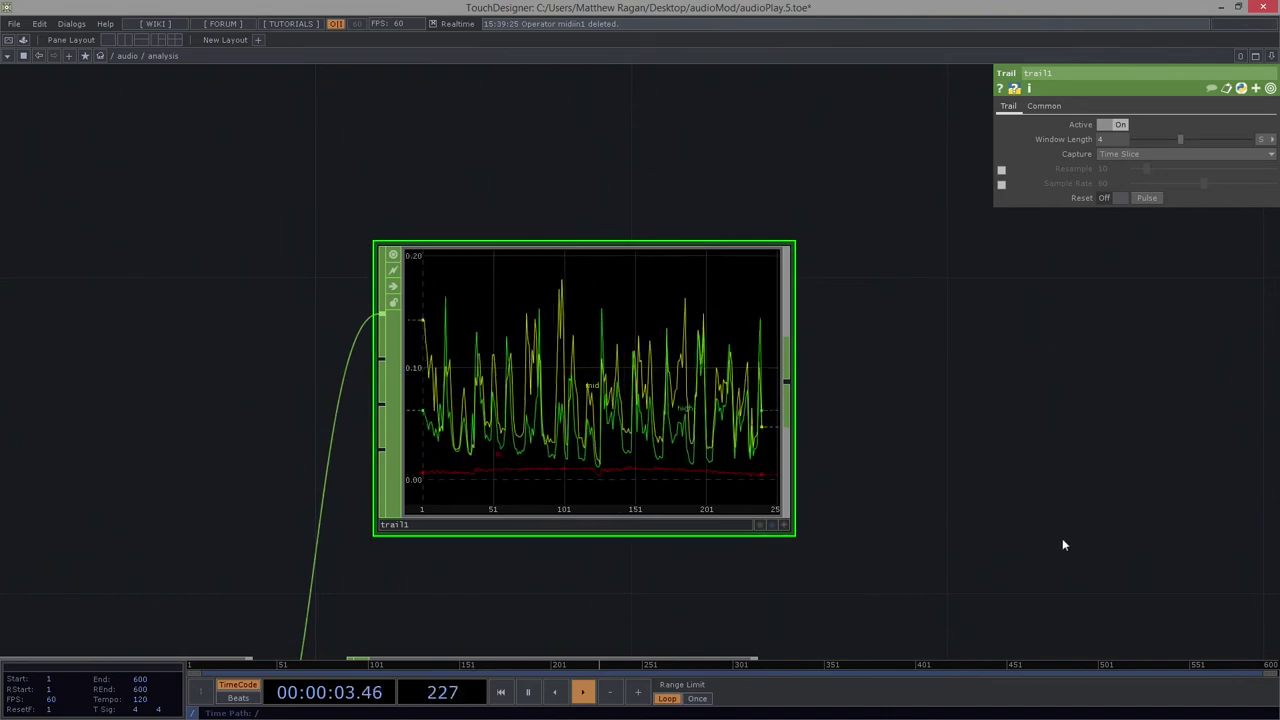
drag(862, 479, 699, 357)
scroll(699, 364, down, 2)
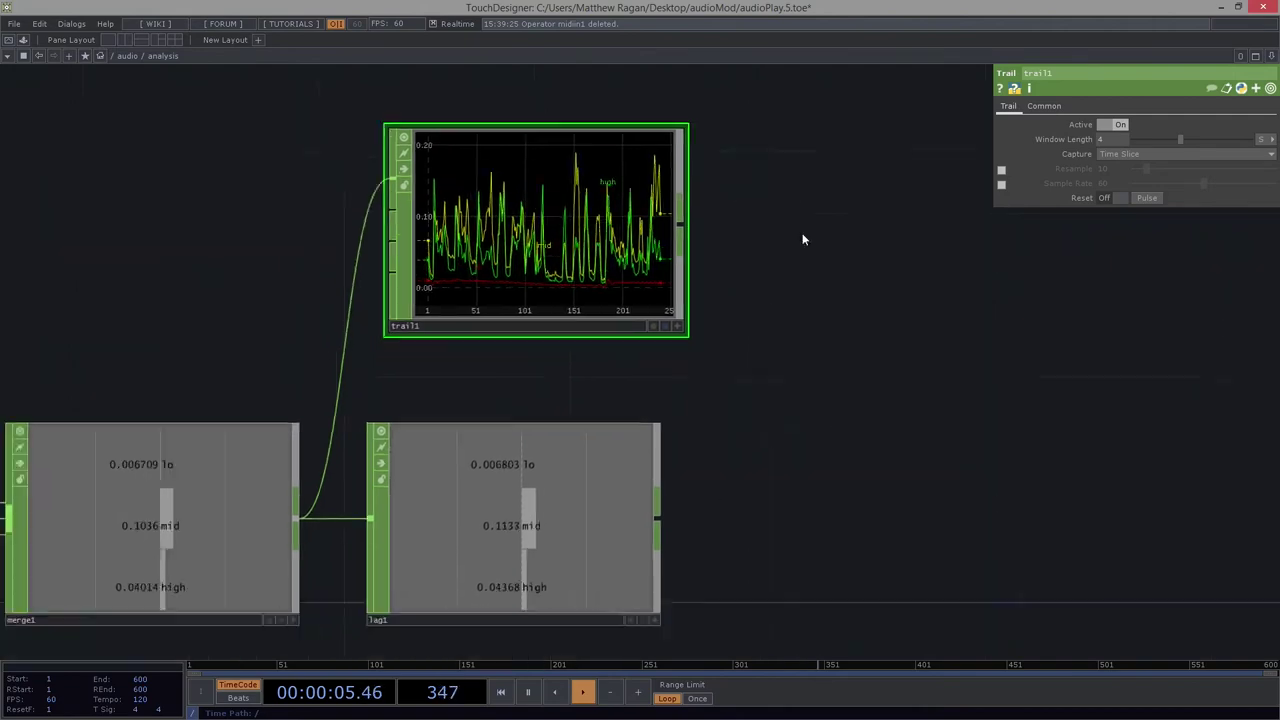
Go up to /audio and raise audiodevout1's Volume from 0 to 1.
scroll(720, 330, down, 5)
key(u)
scroll(304, 199, down, 3)
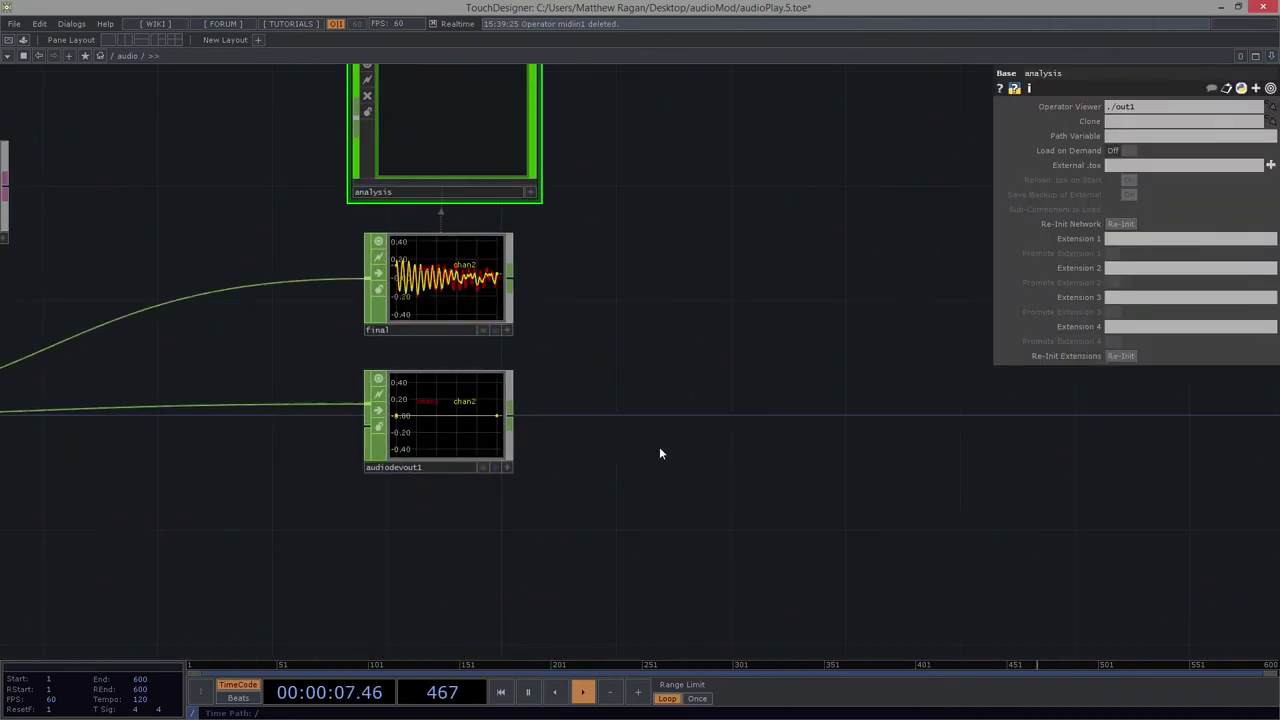
drag(629, 402, 422, 527)
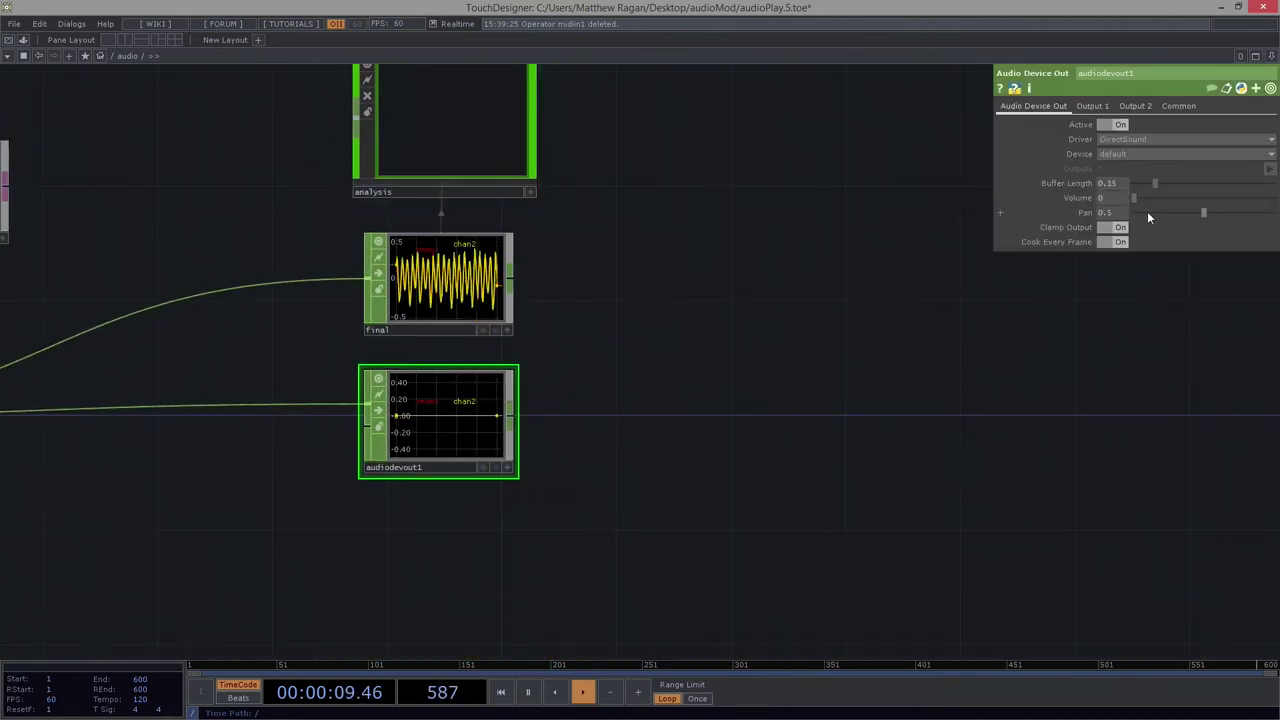
drag(1146, 199, 1274, 199)
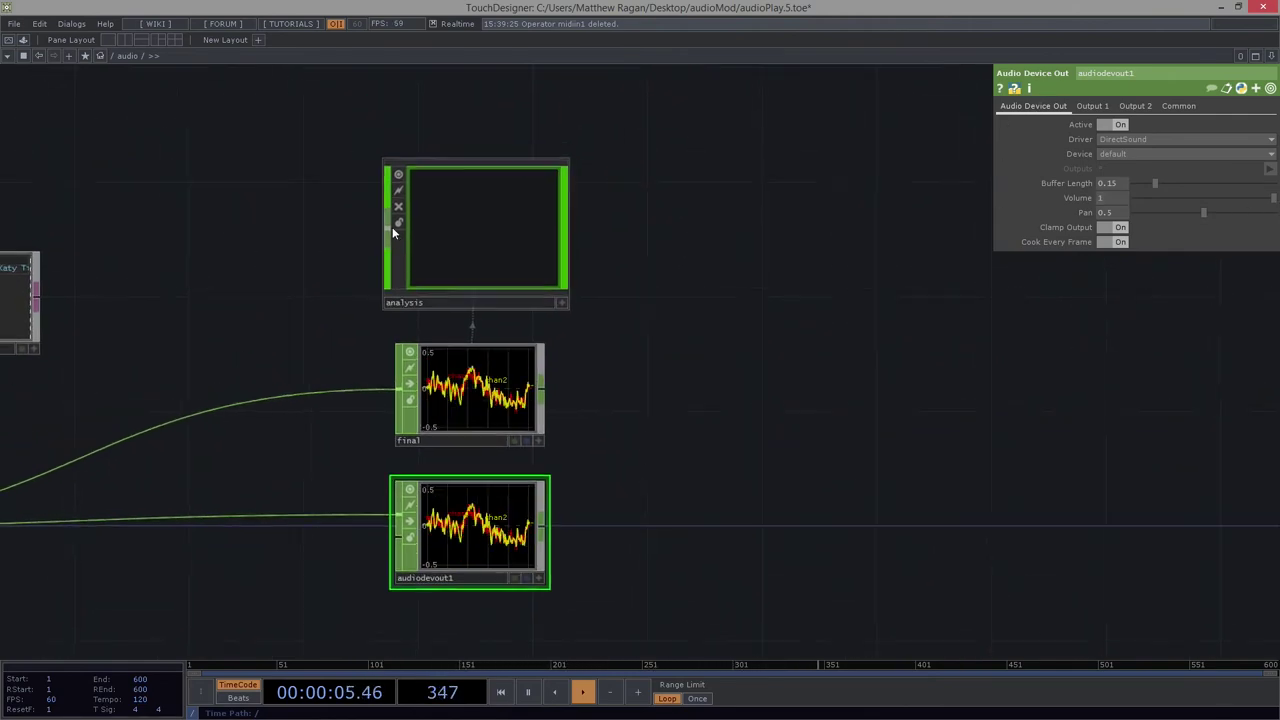
Inside analysis, paste a copy of trail1 as trail2, fed from lag1.
key(i)
scroll(928, 347, up, 3)
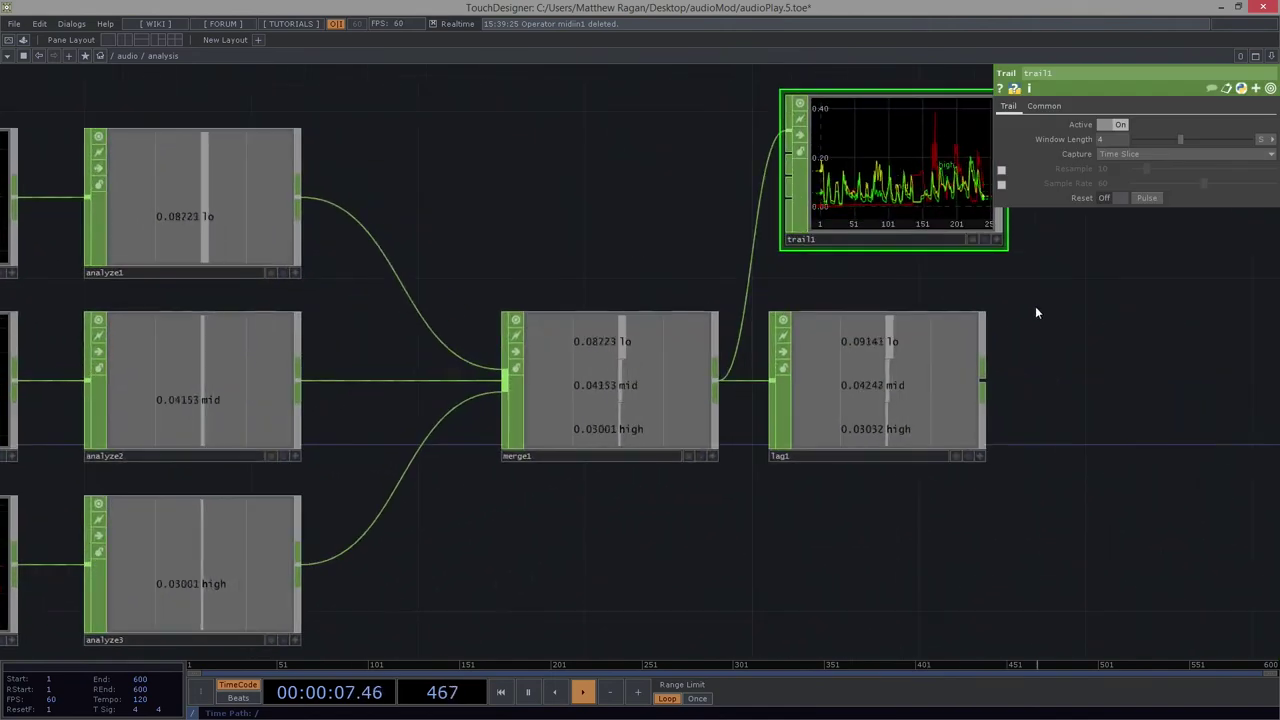
scroll(952, 175, up, 2)
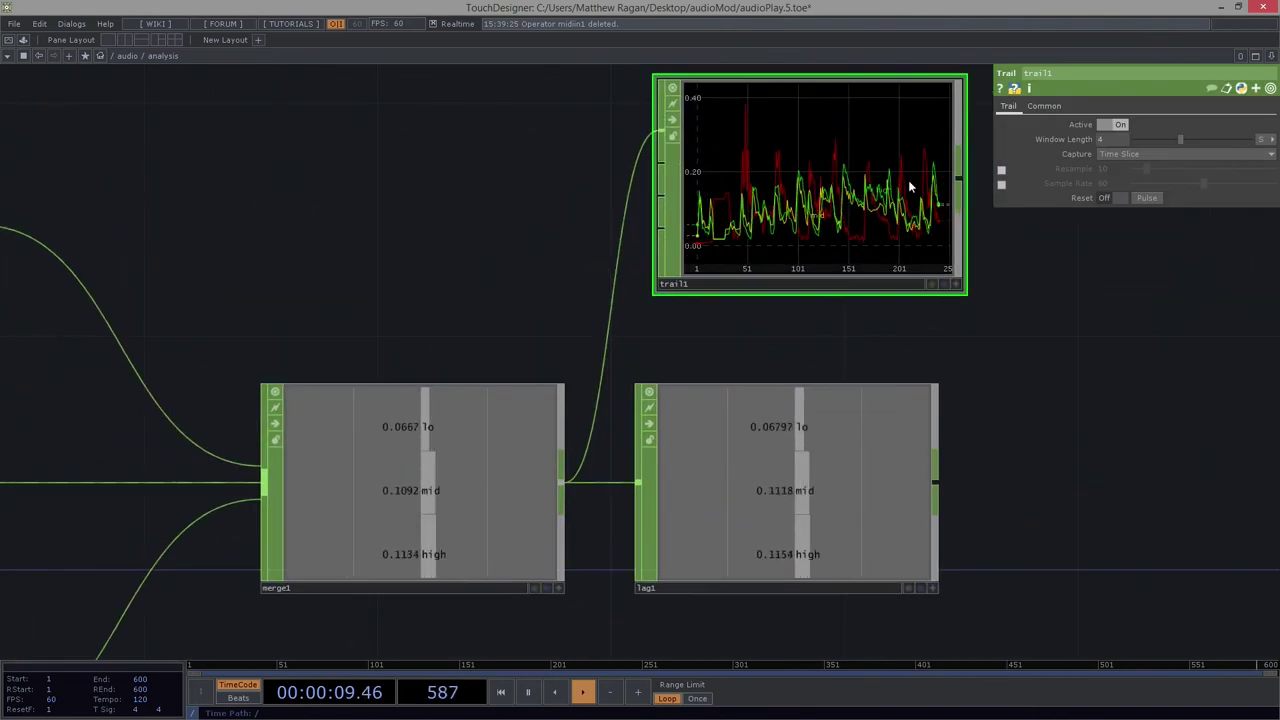
drag(1081, 337, 864, 337)
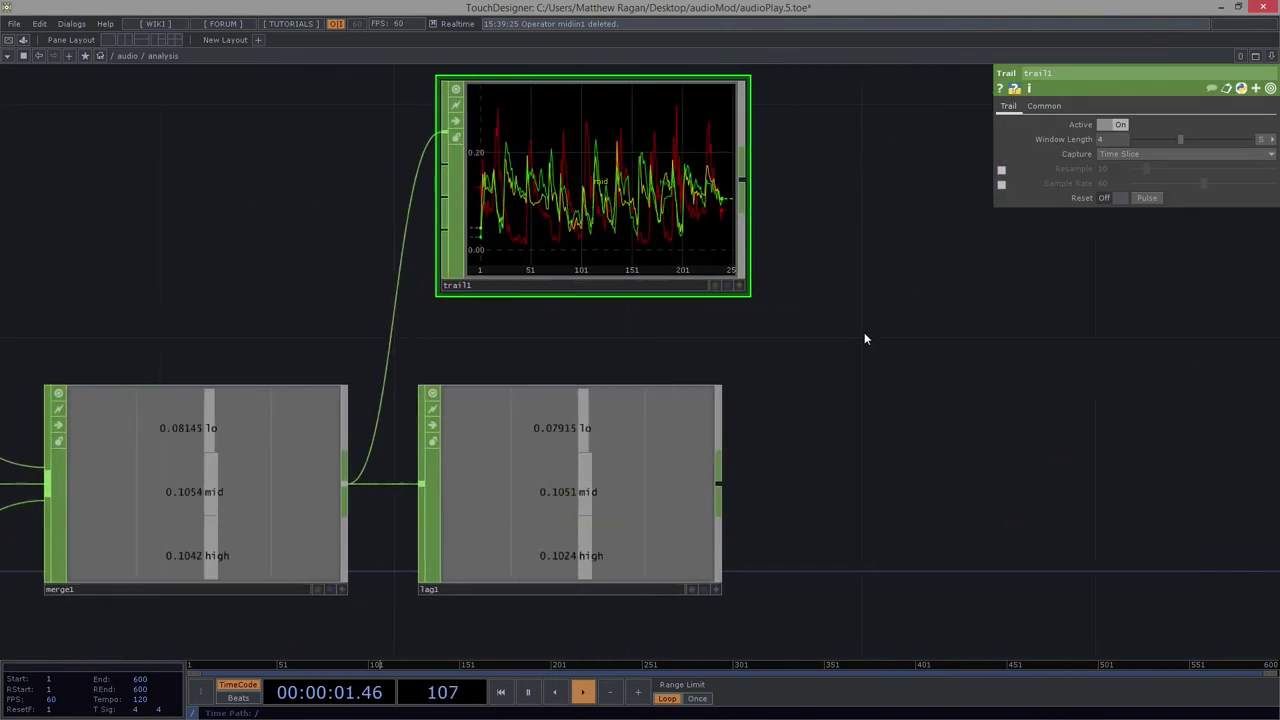
scroll(645, 240, down, 2)
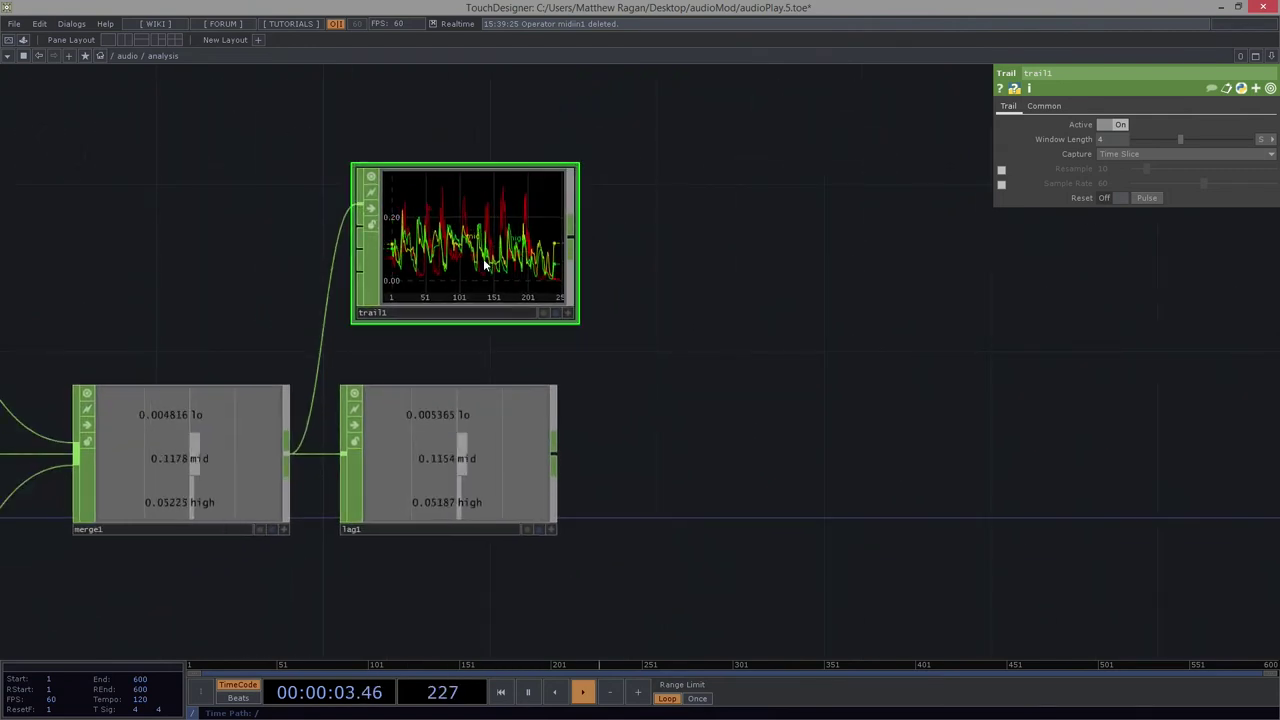
key(ctrl+v)
click(835, 162)
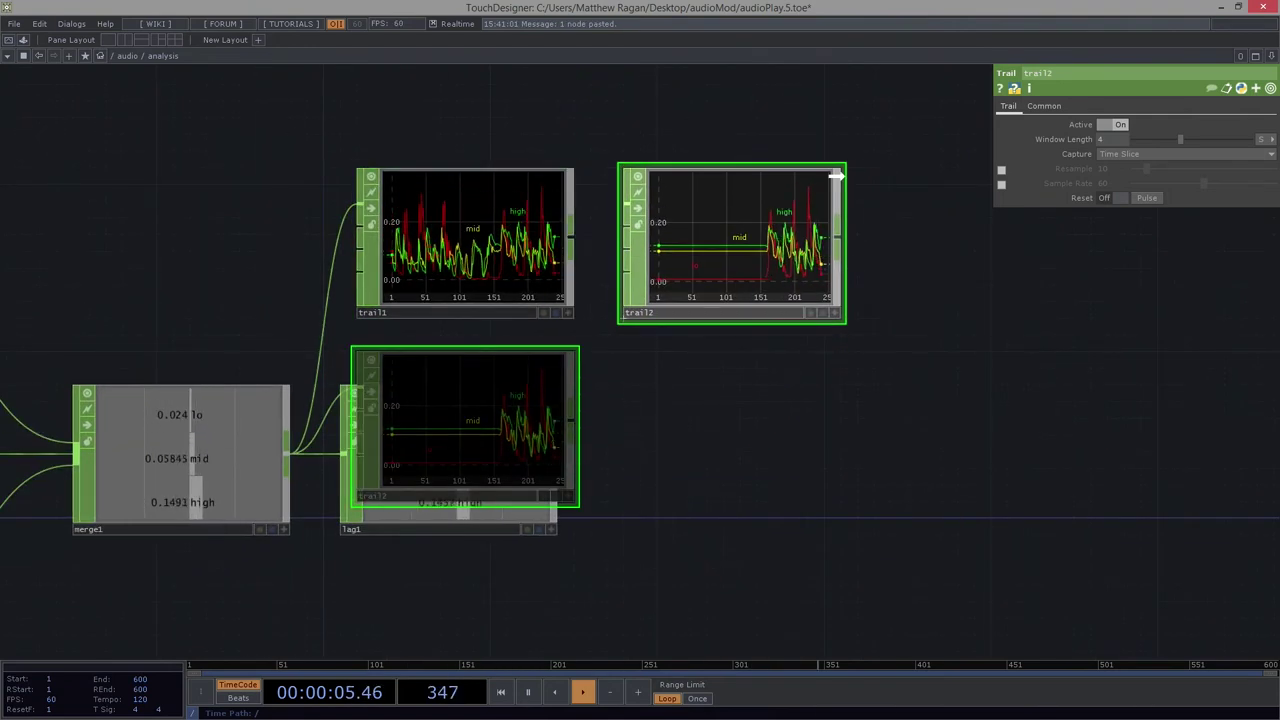
drag(555, 450, 626, 215)
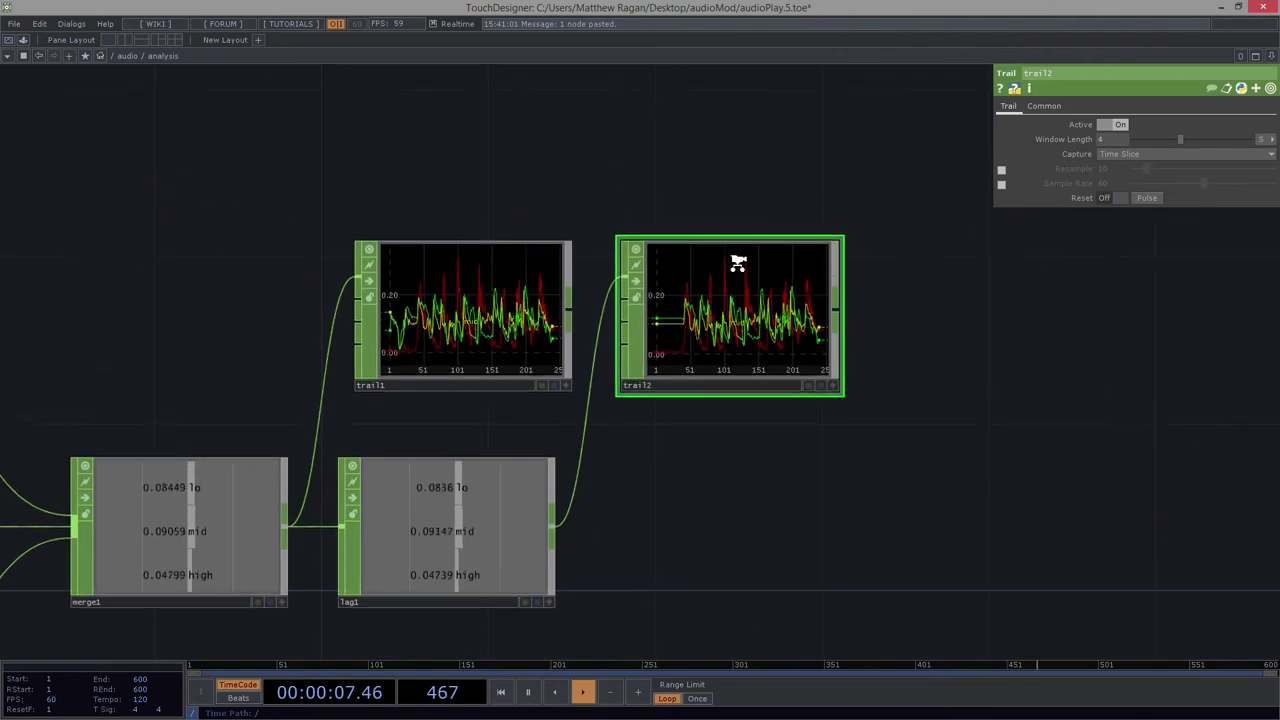
Compare the two trail graphs, then delete both trail operators.
scroll(737, 262, up, 3)
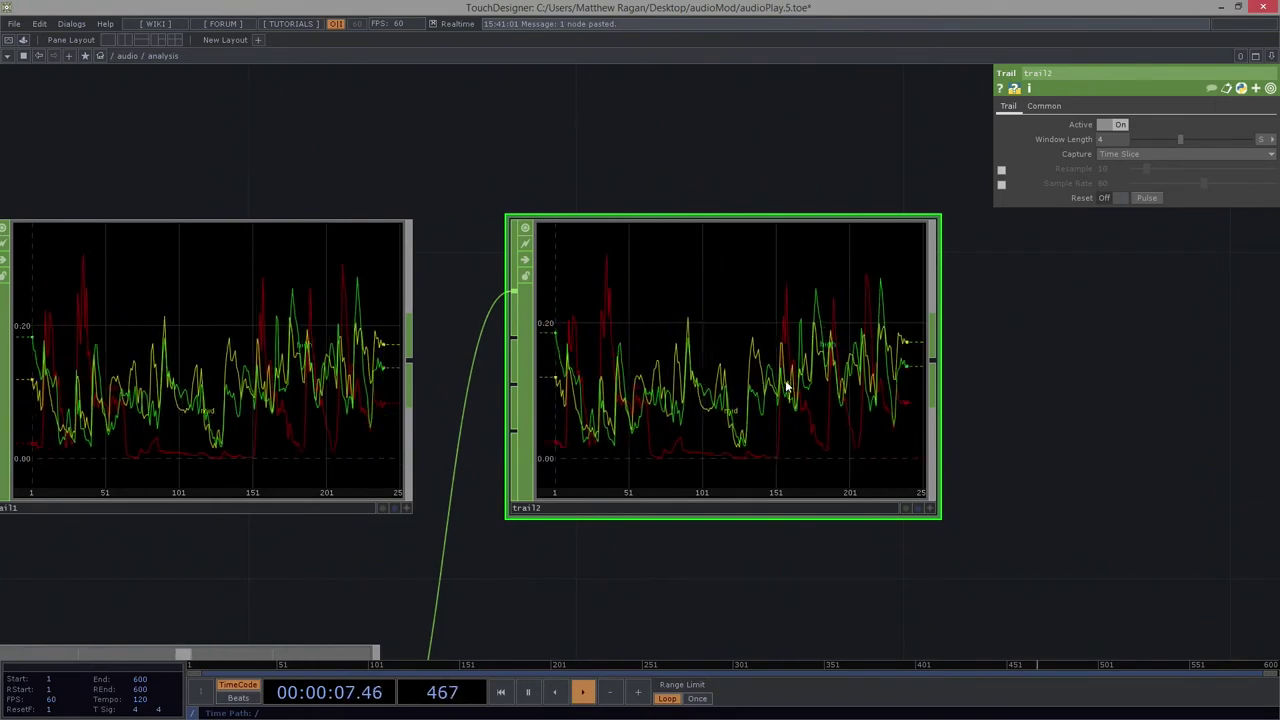
scroll(786, 371, down, 3)
scroll(714, 420, down, 2)
drag(488, 214, 906, 388)
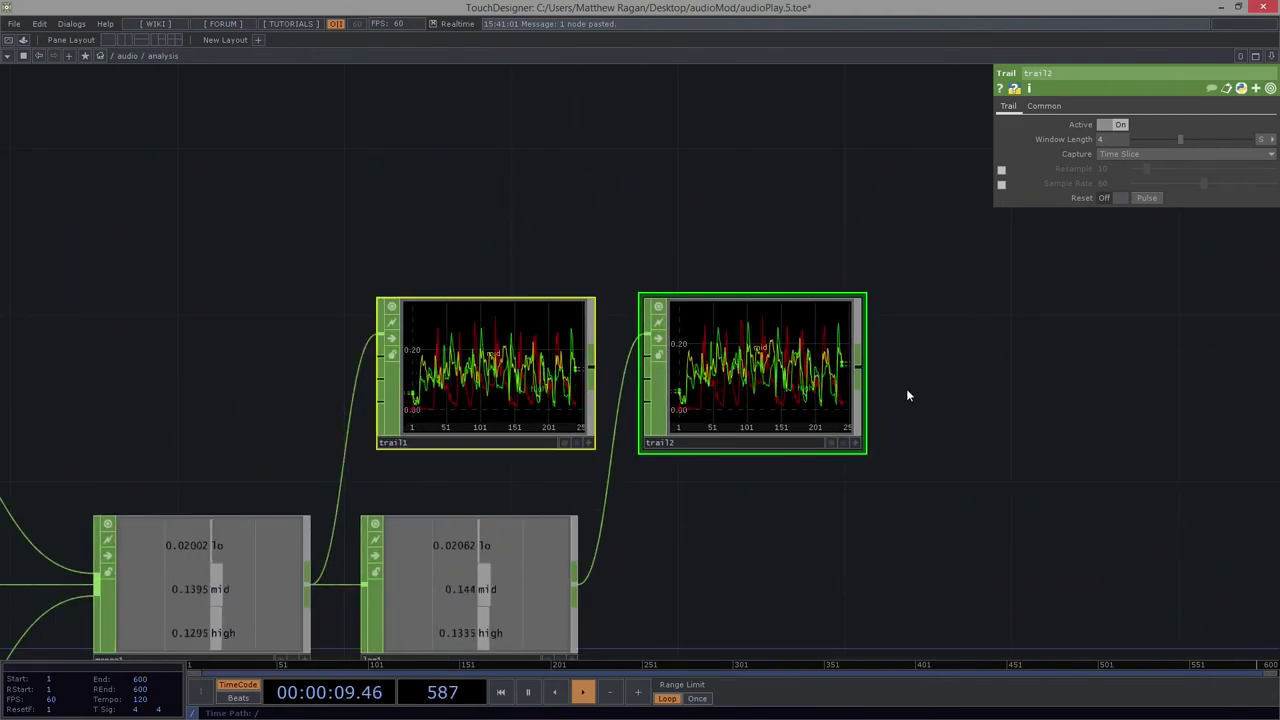
key(Delete)
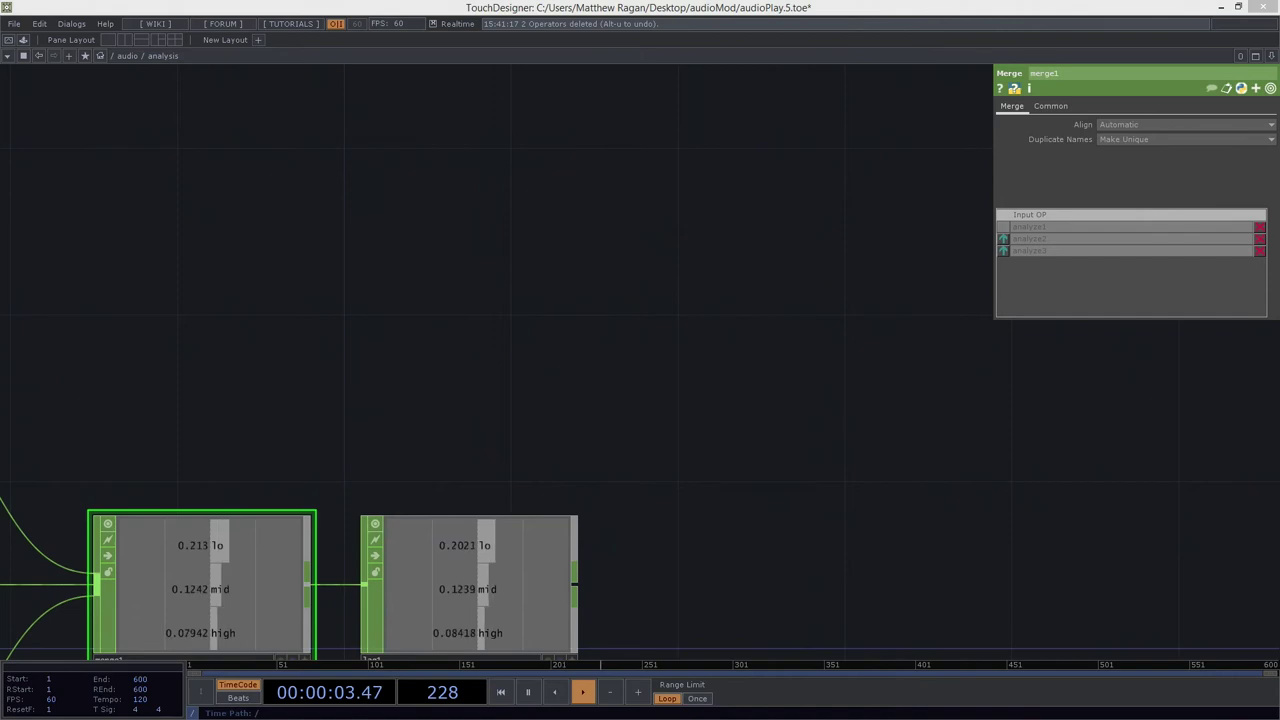
Add a Math CHOP, math2, after lag1 and shift both nodes right.
scroll(483, 320, down, 3)
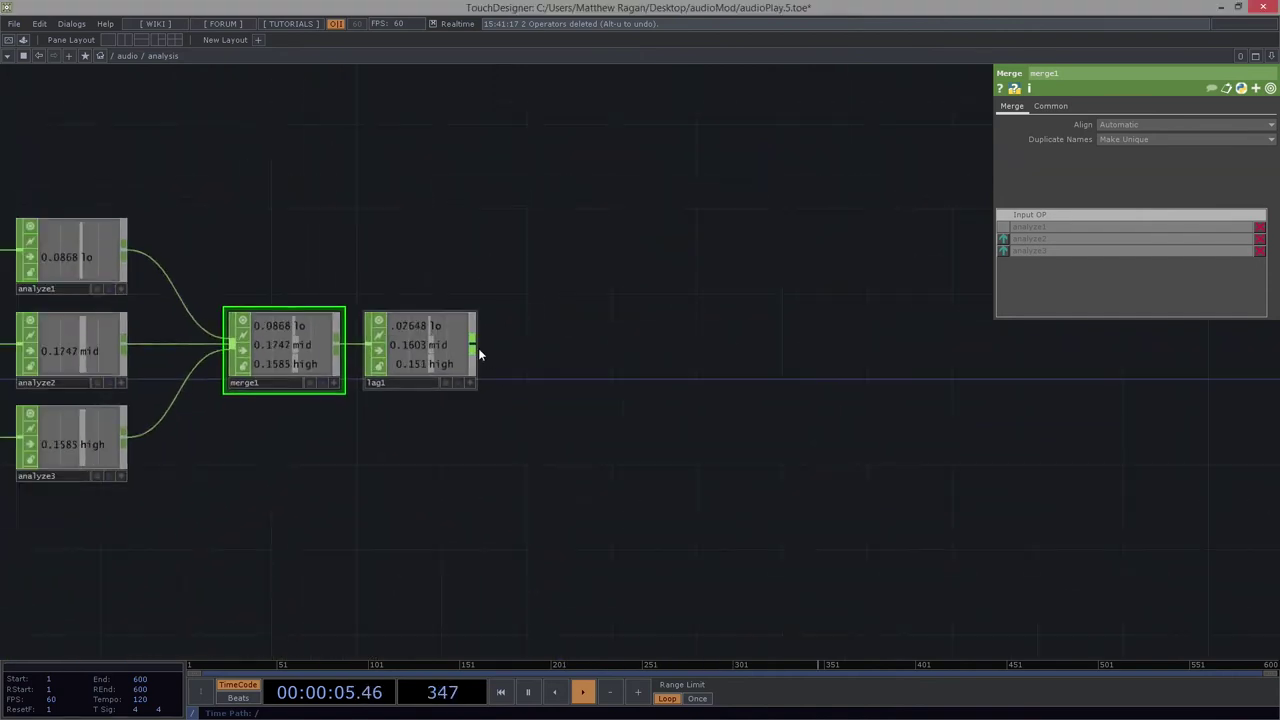
right_click(475, 346)
text(ma)
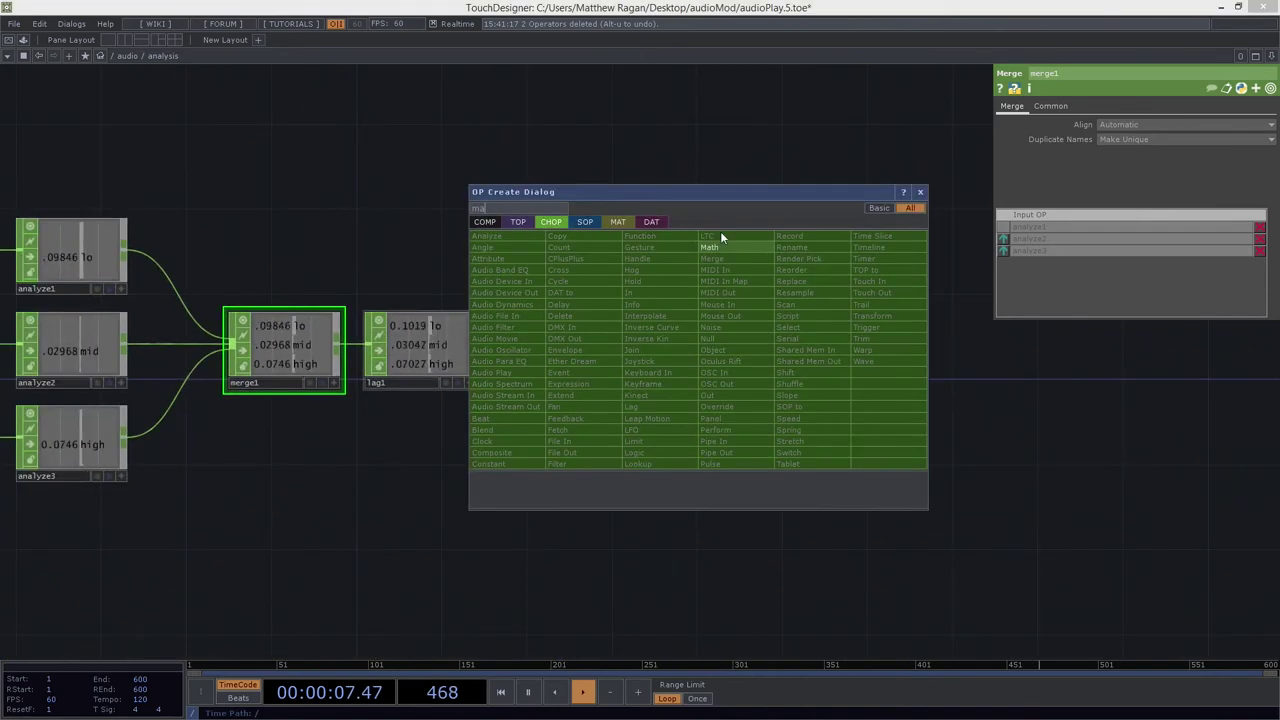
key(Return)
click(568, 348)
drag(475, 287, 549, 366)
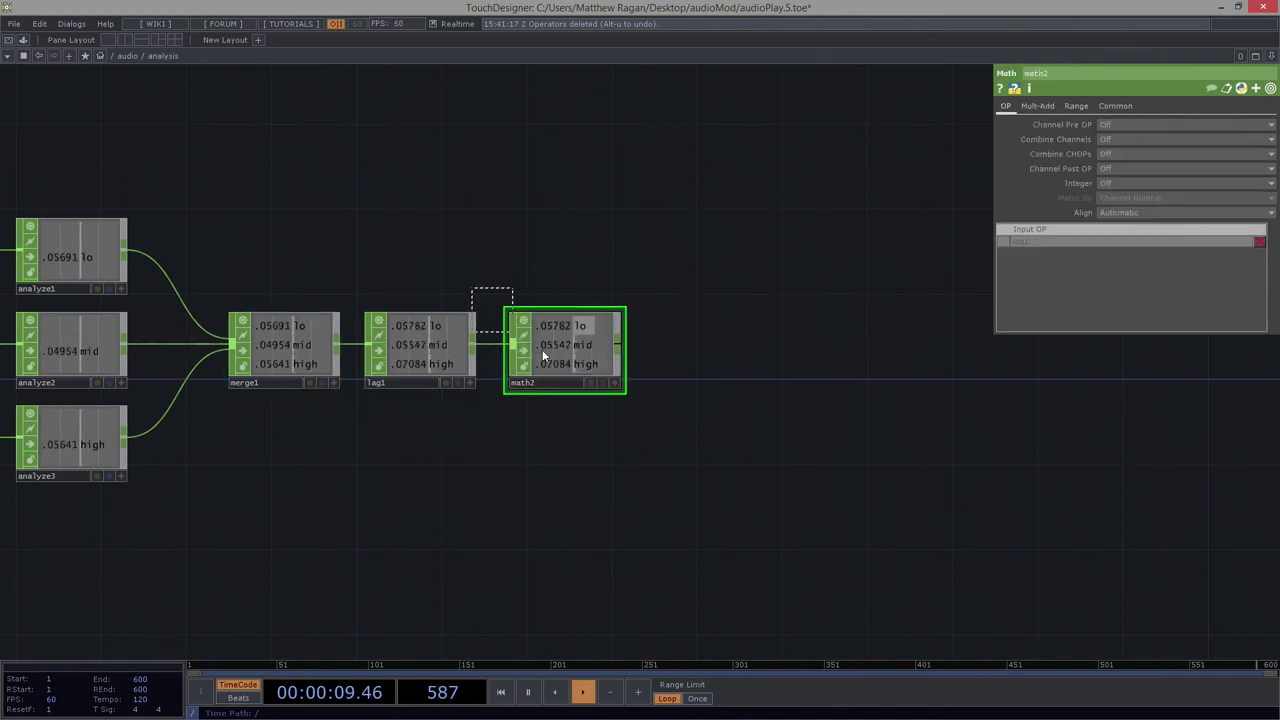
drag(430, 334, 450, 340)
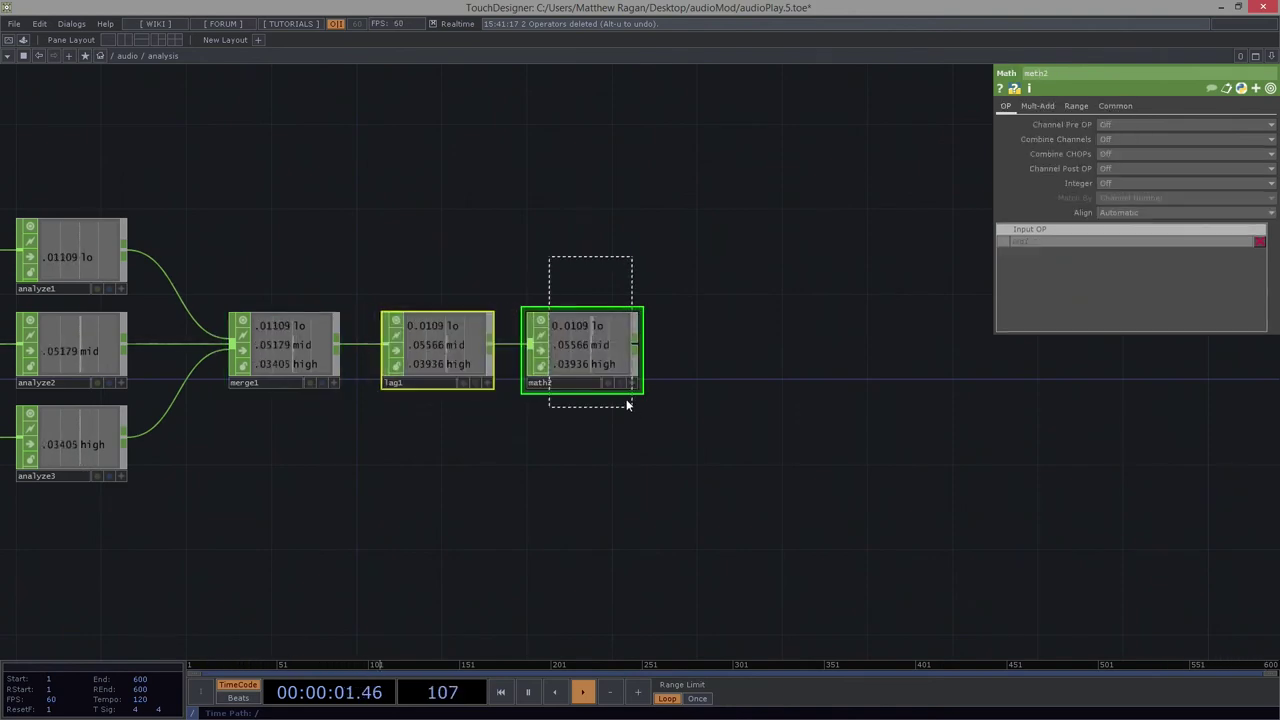
drag(628, 405, 628, 405)
Set math2's Multiply on the Mult-Add page to 1.
scroll(600, 365, up, 4)
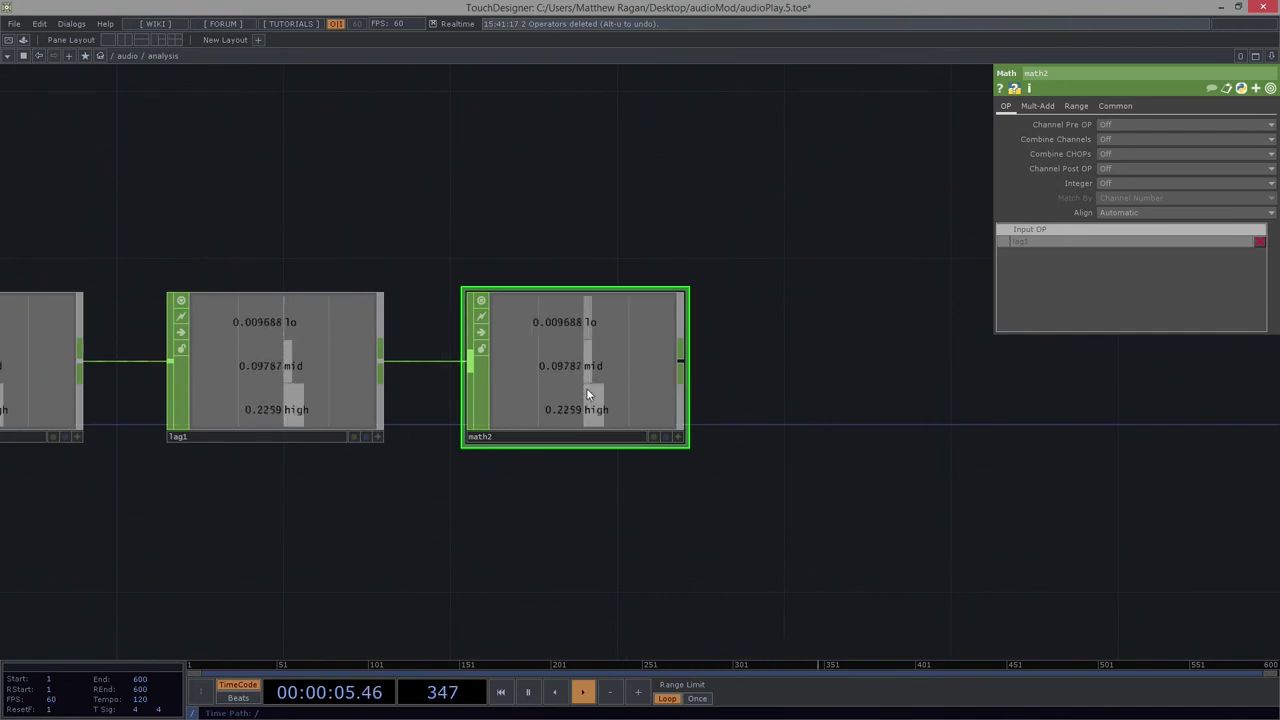
scroll(600, 300, down, 3)
drag(593, 253, 671, 527)
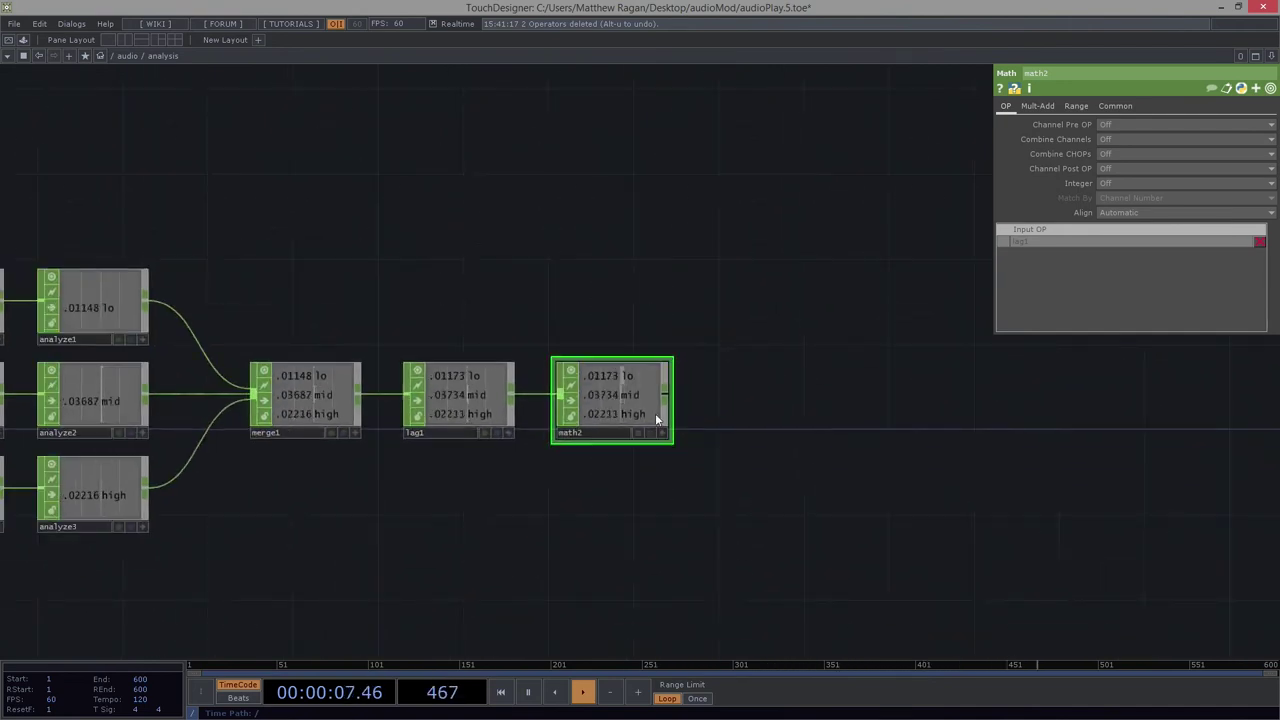
click(1046, 107)
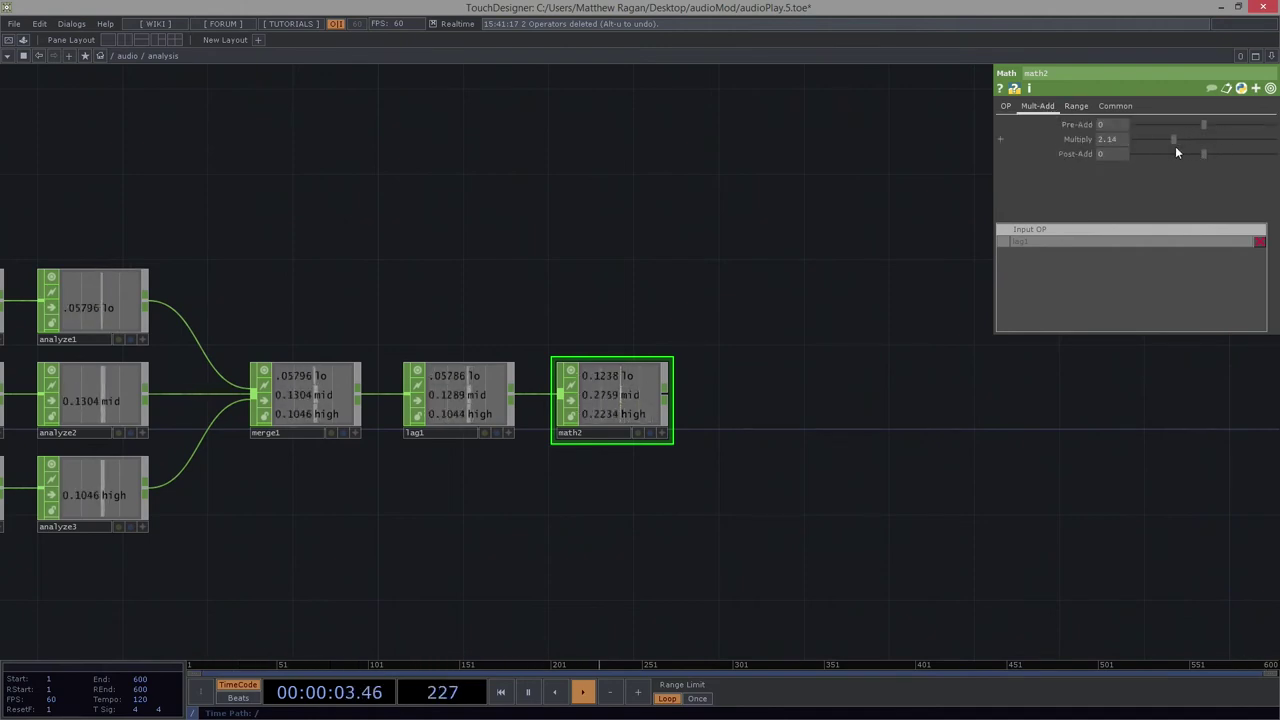
text(1)
key(Return)
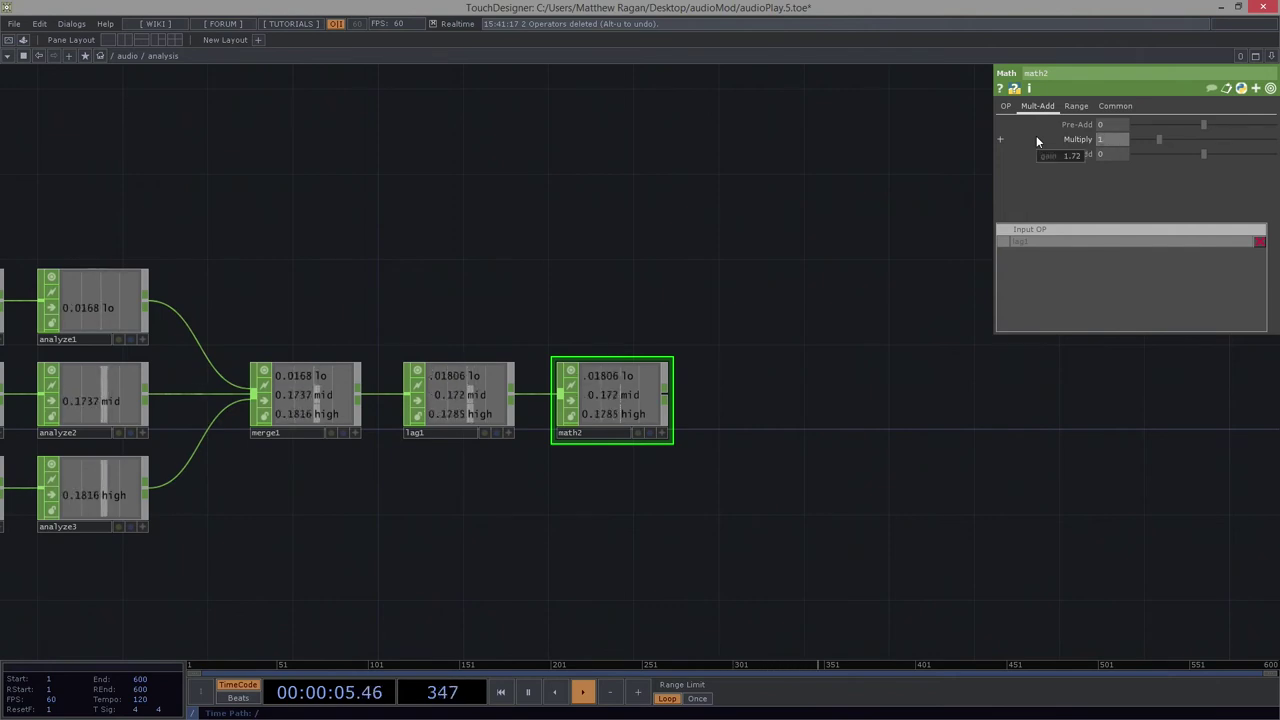
scroll(678, 368, up, 3)
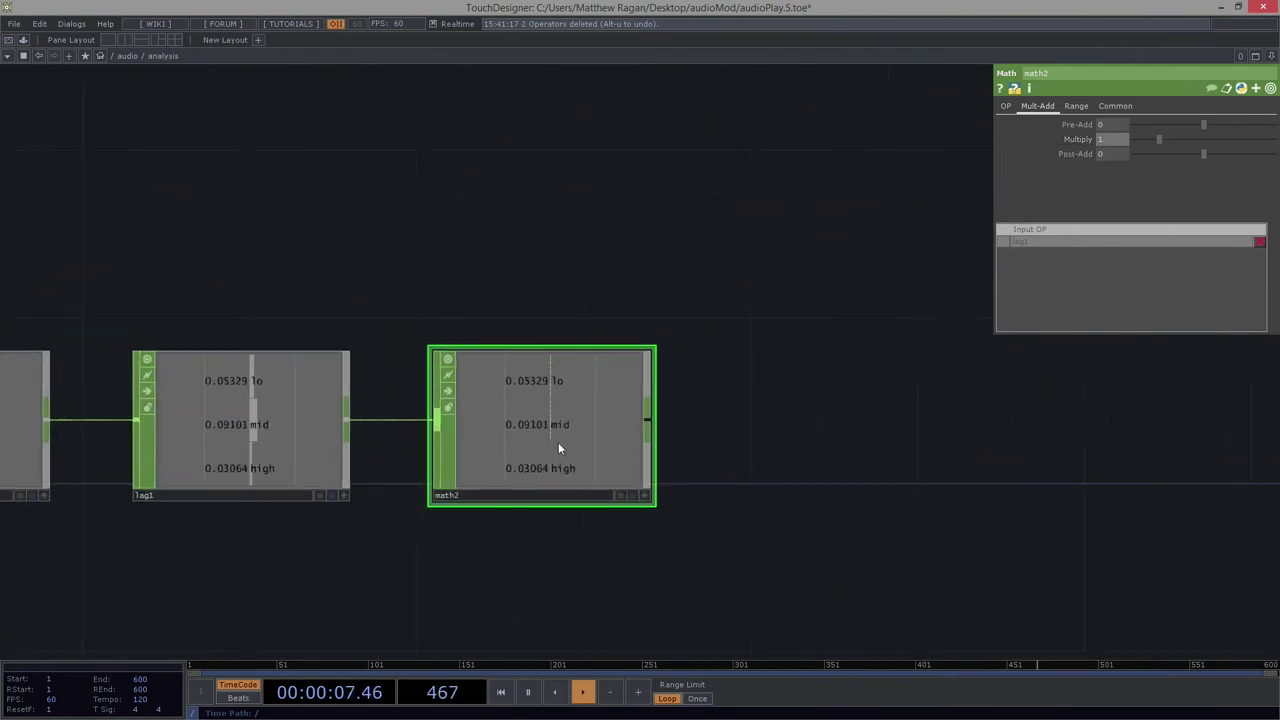
scroll(558, 442, down, 2)
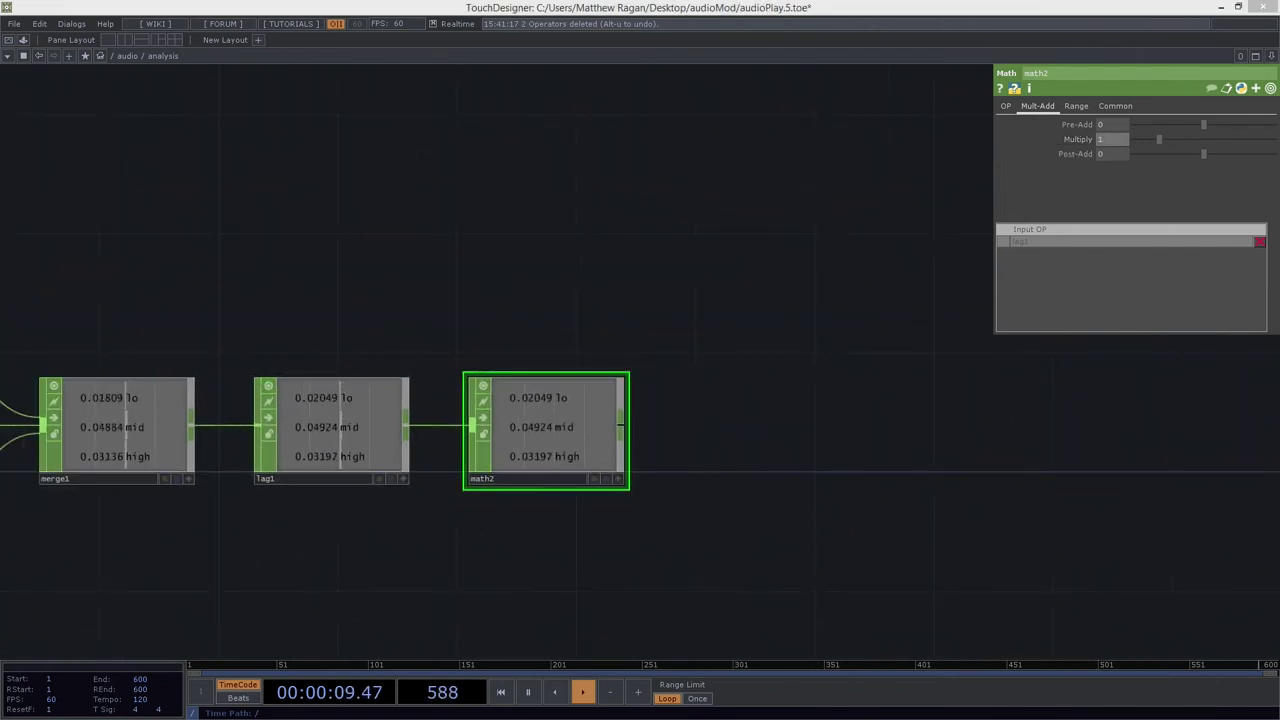
Create out1 after math2 and zoom out to see the whole analysis chain.
right_click(621, 428)
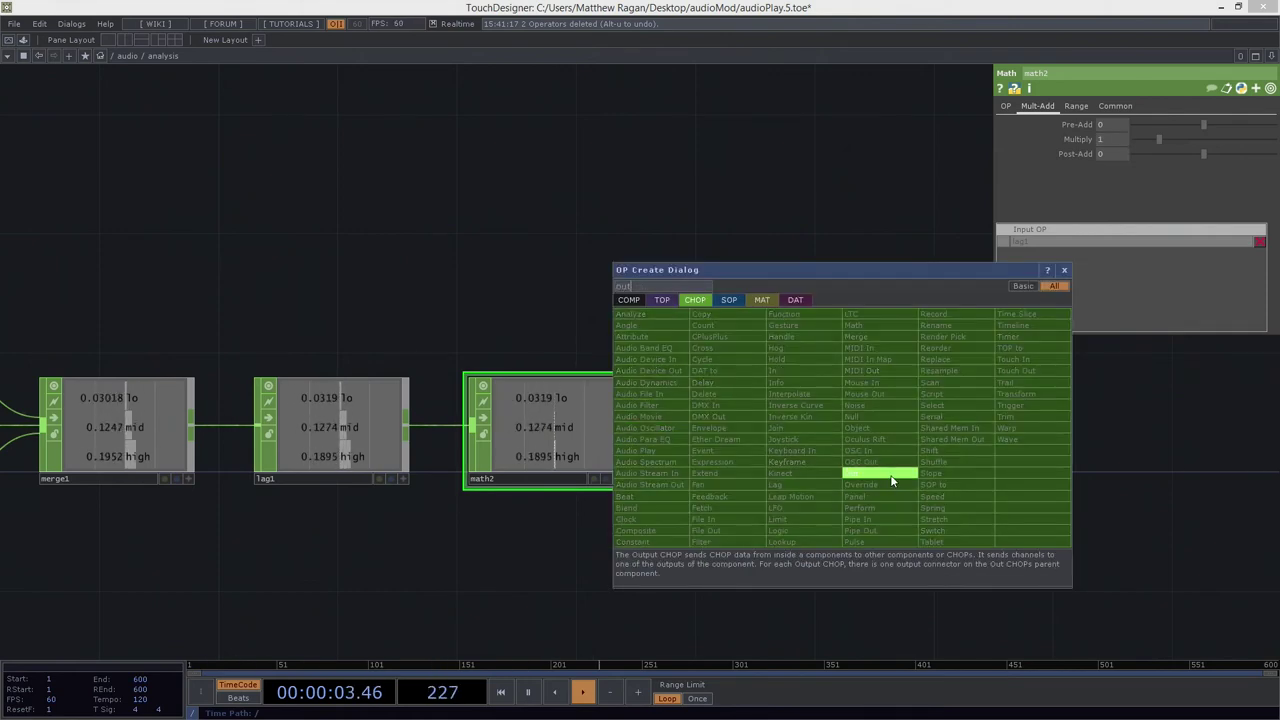
click(858, 473)
click(749, 432)
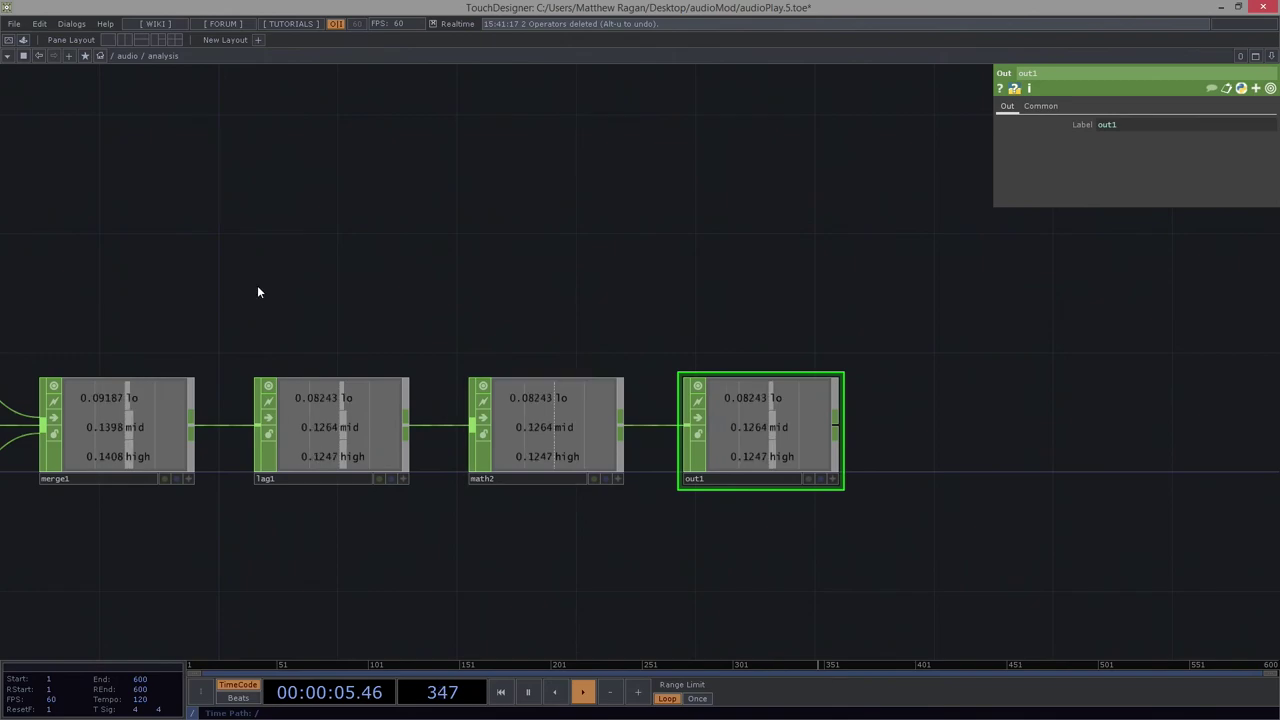
drag(257, 285, 510, 253)
scroll(510, 253, down, 5)
scroll(691, 418, up, 2)
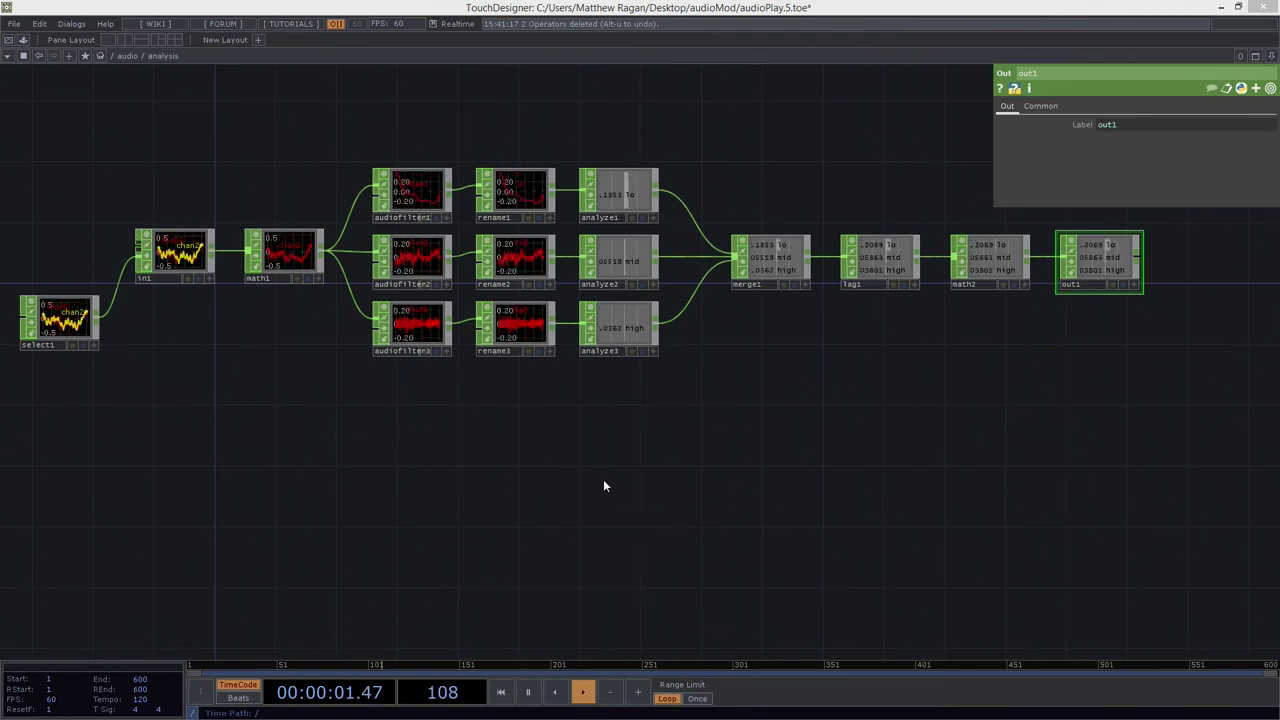
Exit to /audio and select the analysis component to view its Base parameters.
scroll(544, 492, down, 10)
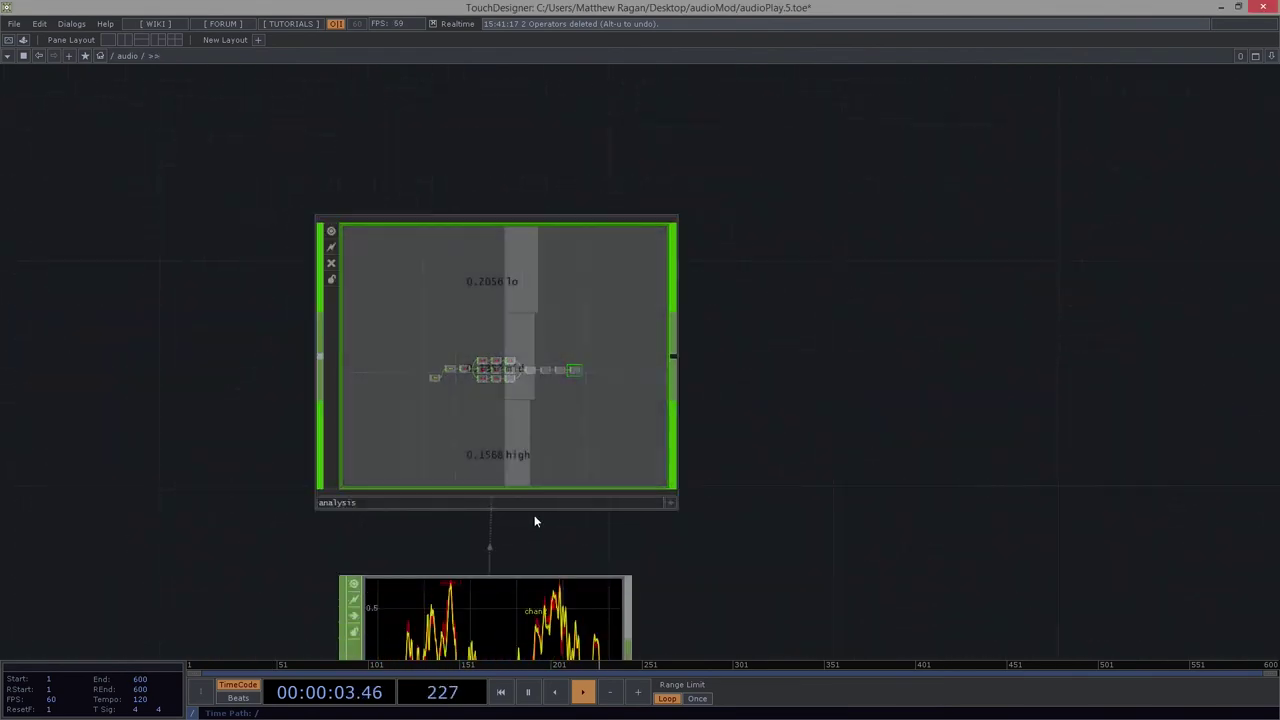
drag(617, 484, 531, 340)
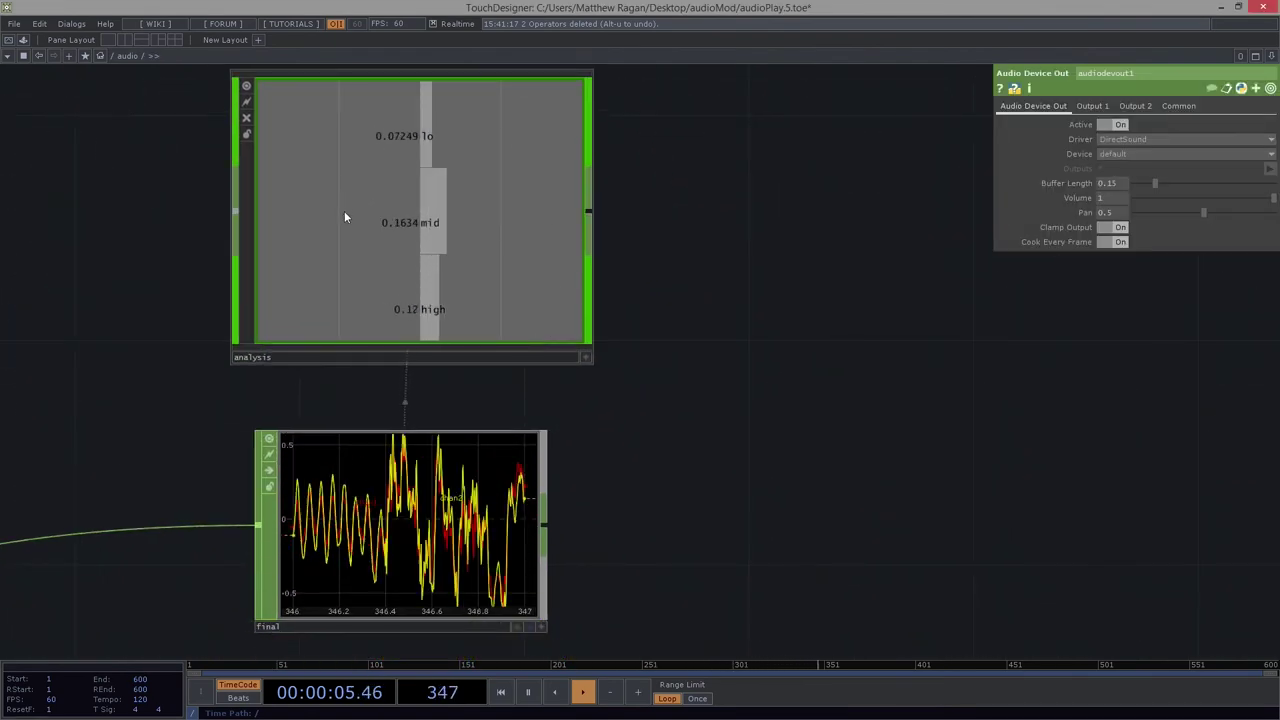
click(350, 315)
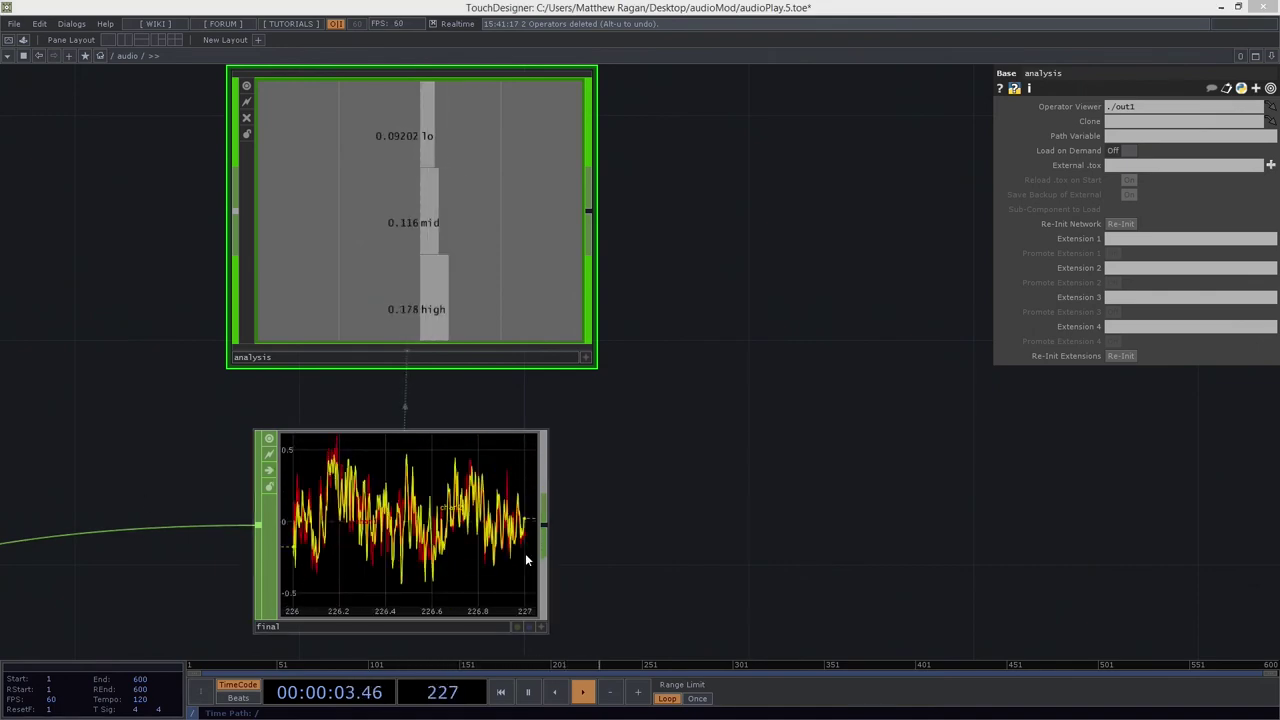
Inspect info1, count1, audiodevin1 and the final Null and audio output nodes.
drag(780, 396, 796, 333)
scroll(796, 333, down, 5)
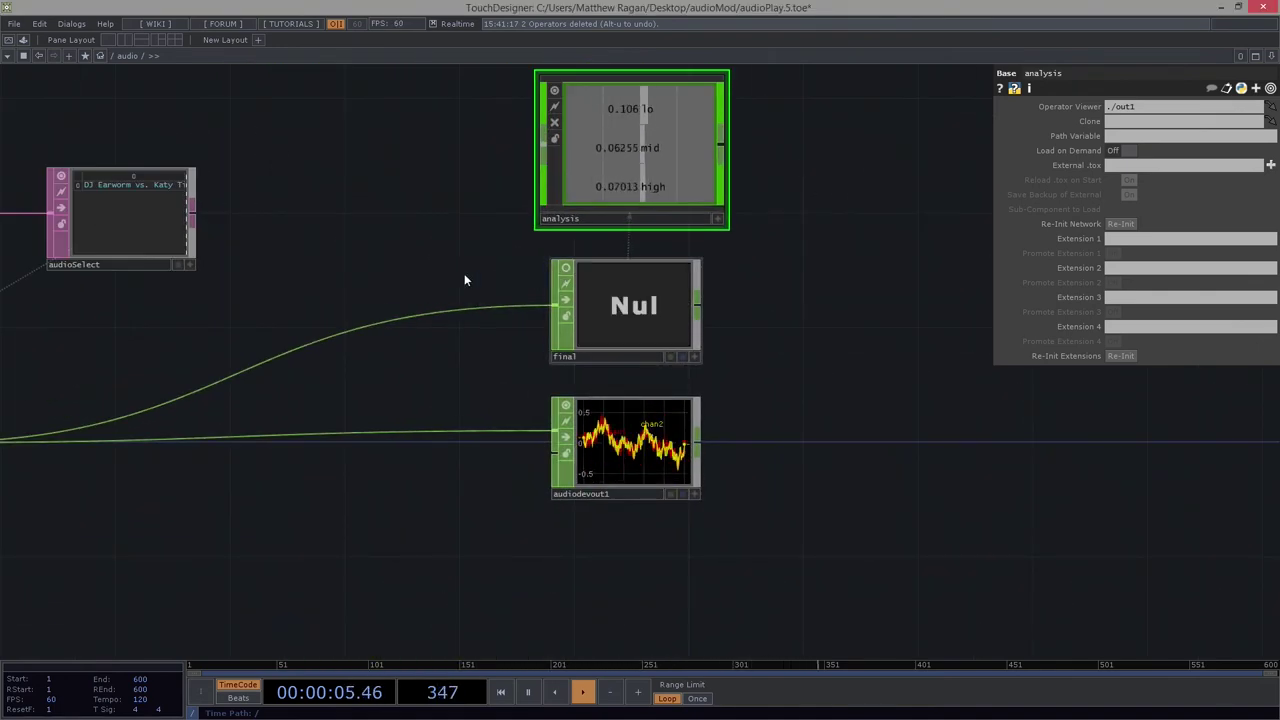
drag(464, 273, 576, 346)
scroll(592, 327, down, 3)
mouse_move(507, 541)
right_down()
mouse_move(182, 488)
mouse_move(200, 480)
right_up()
scroll(253, 455, up, 4)
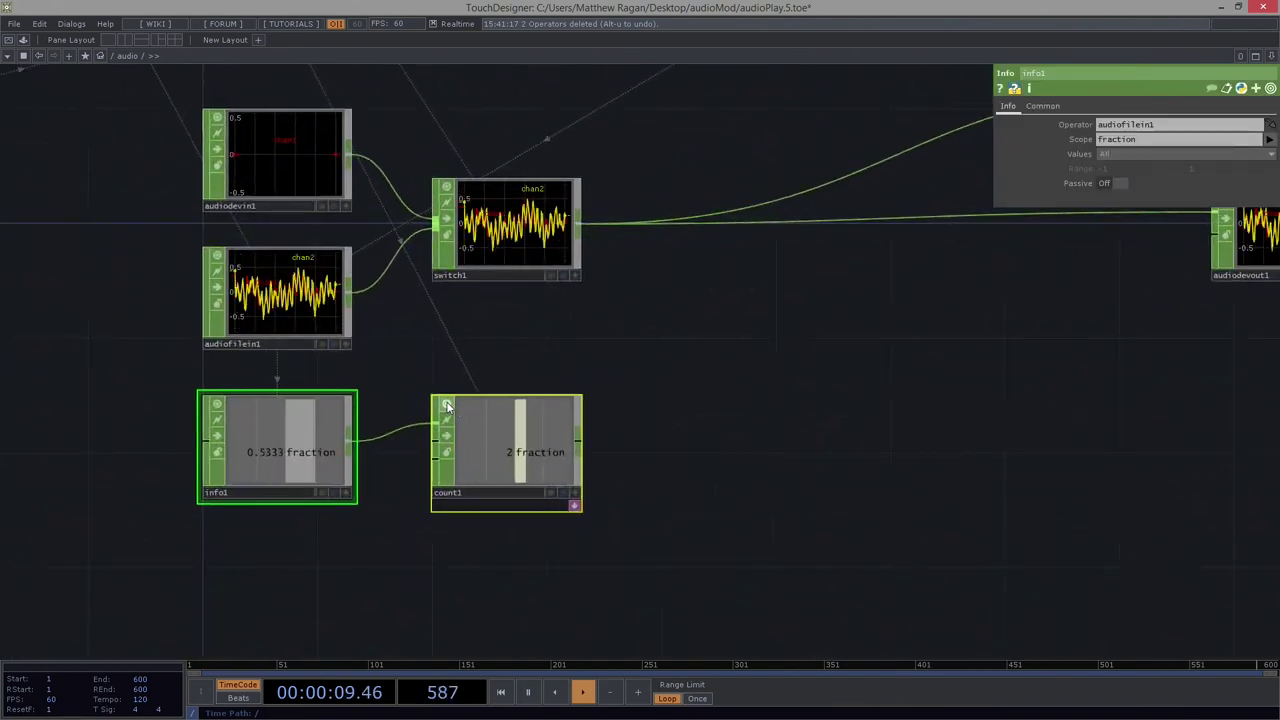
scroll(551, 374, up, 1)
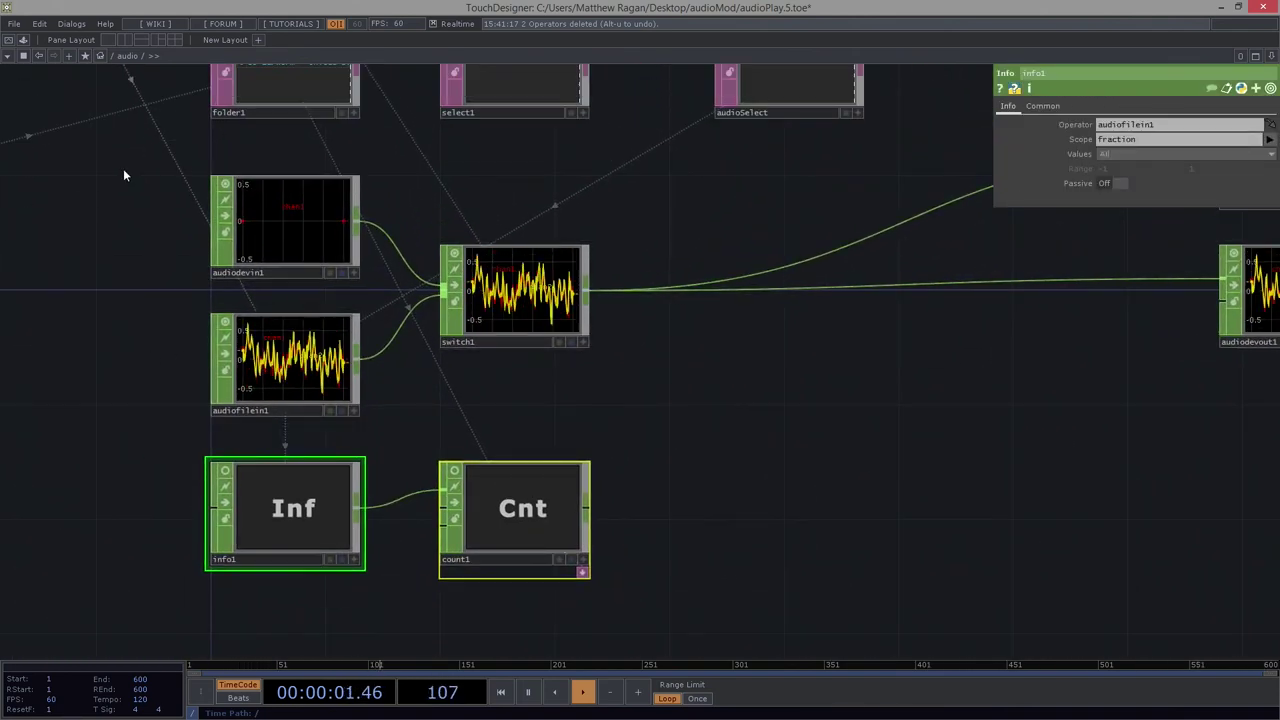
right_drag(110, 183, 255, 362)
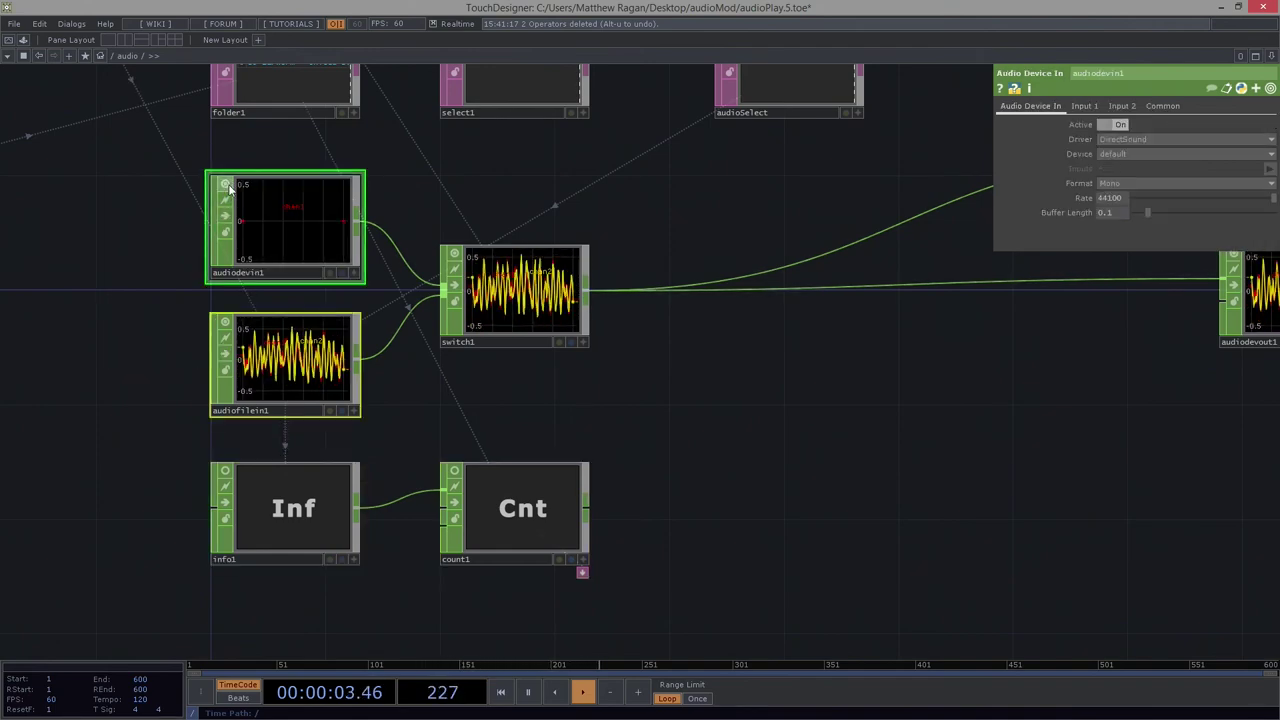
scroll(391, 431, up, 2)
drag(999, 414, 570, 453)
scroll(570, 453, down, 2)
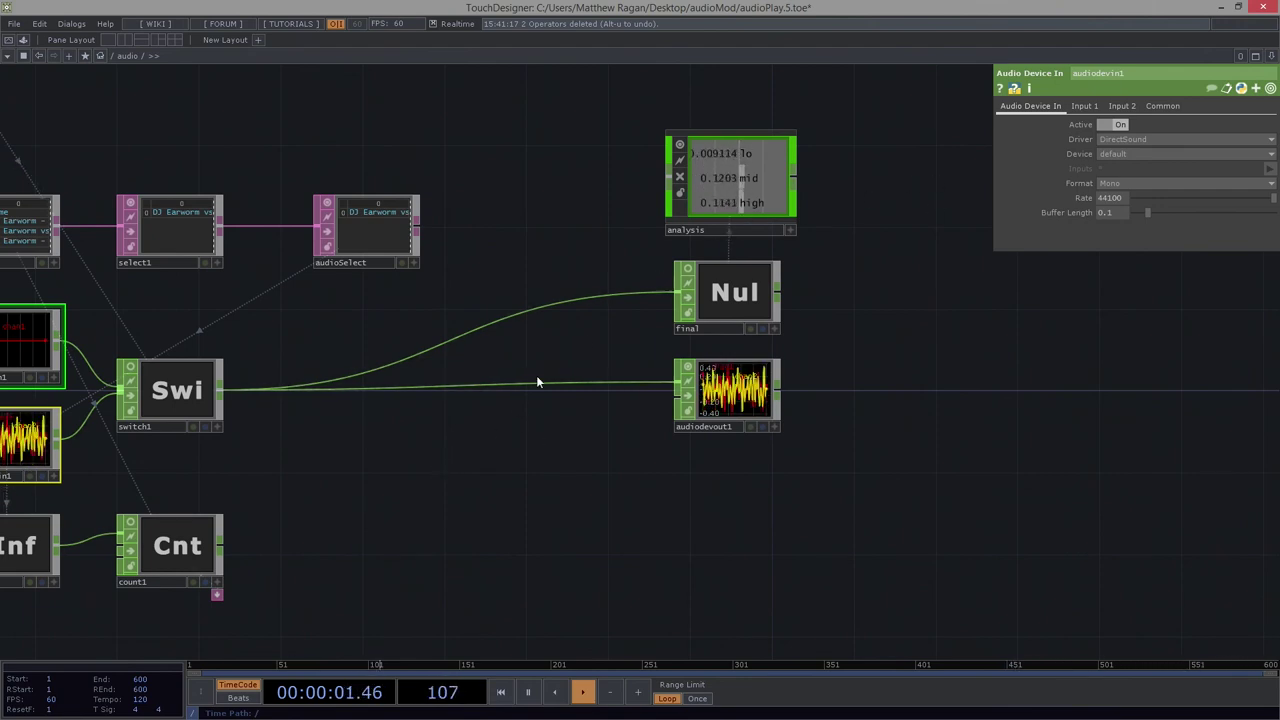
Open the Audio Control panel, then close it again.
scroll(447, 449, down, 3)
scroll(563, 200, up, 1)
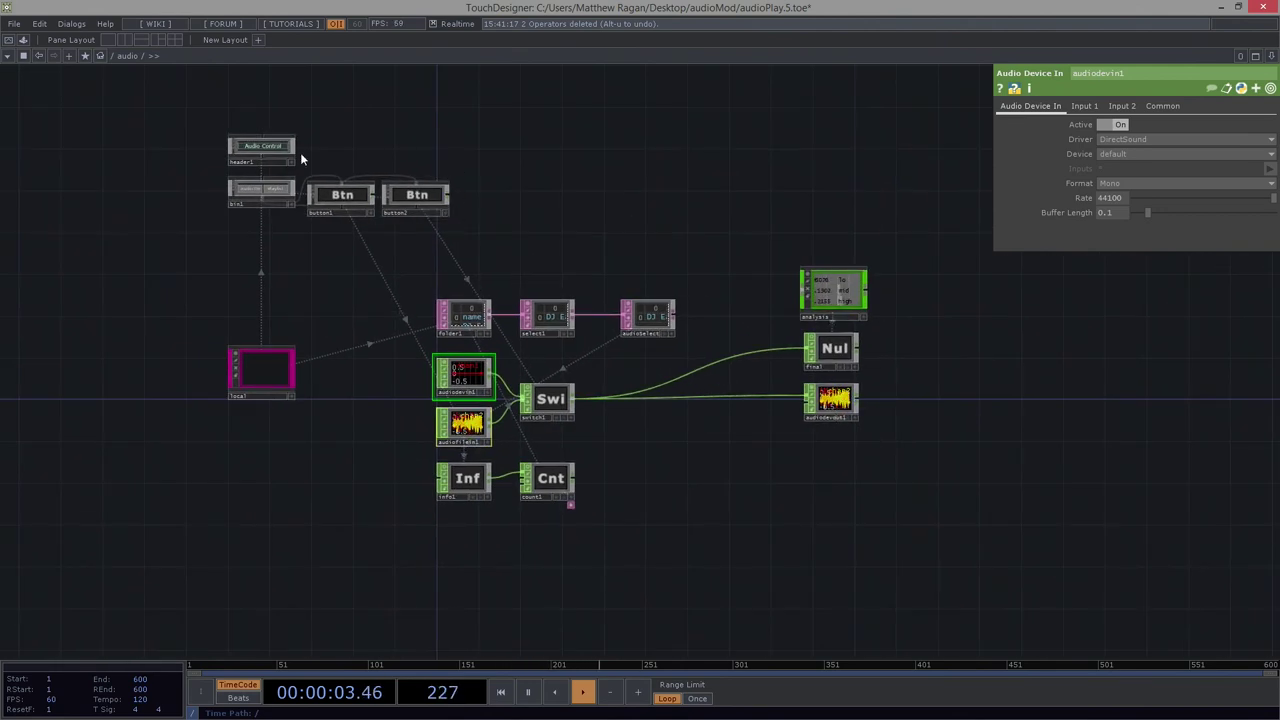
click(33, 56)
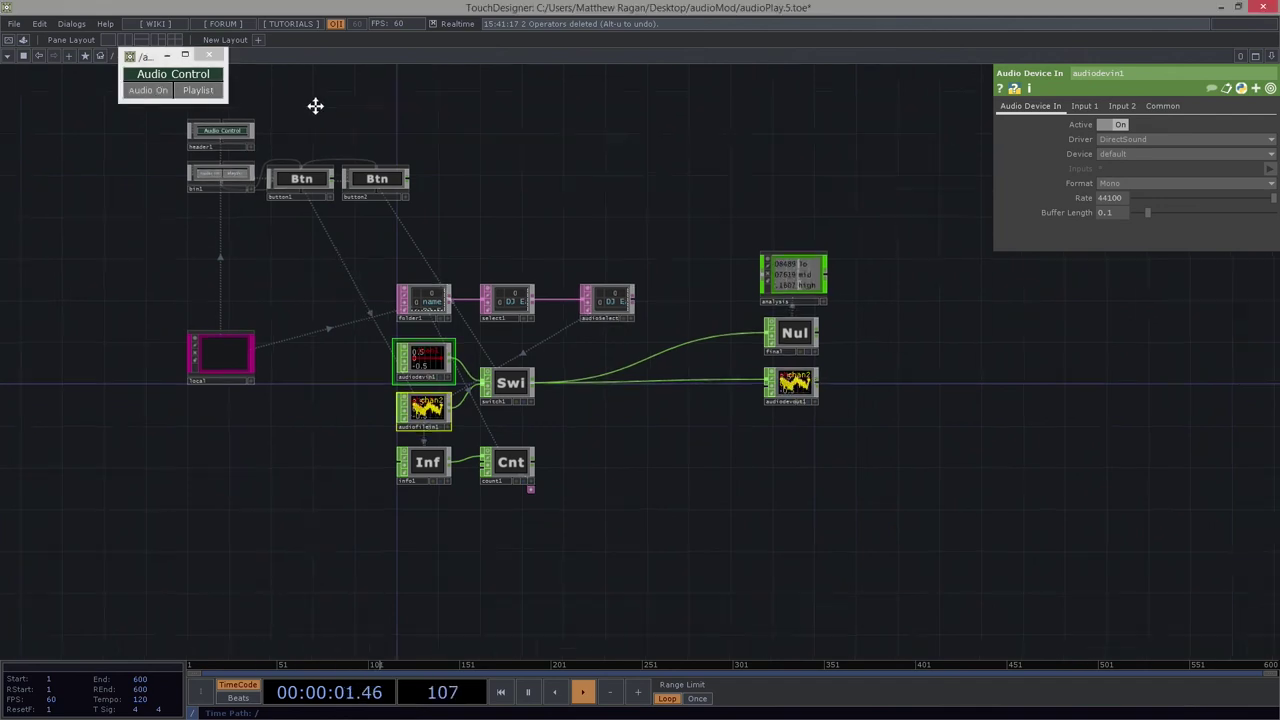
drag(314, 106, 203, 92)
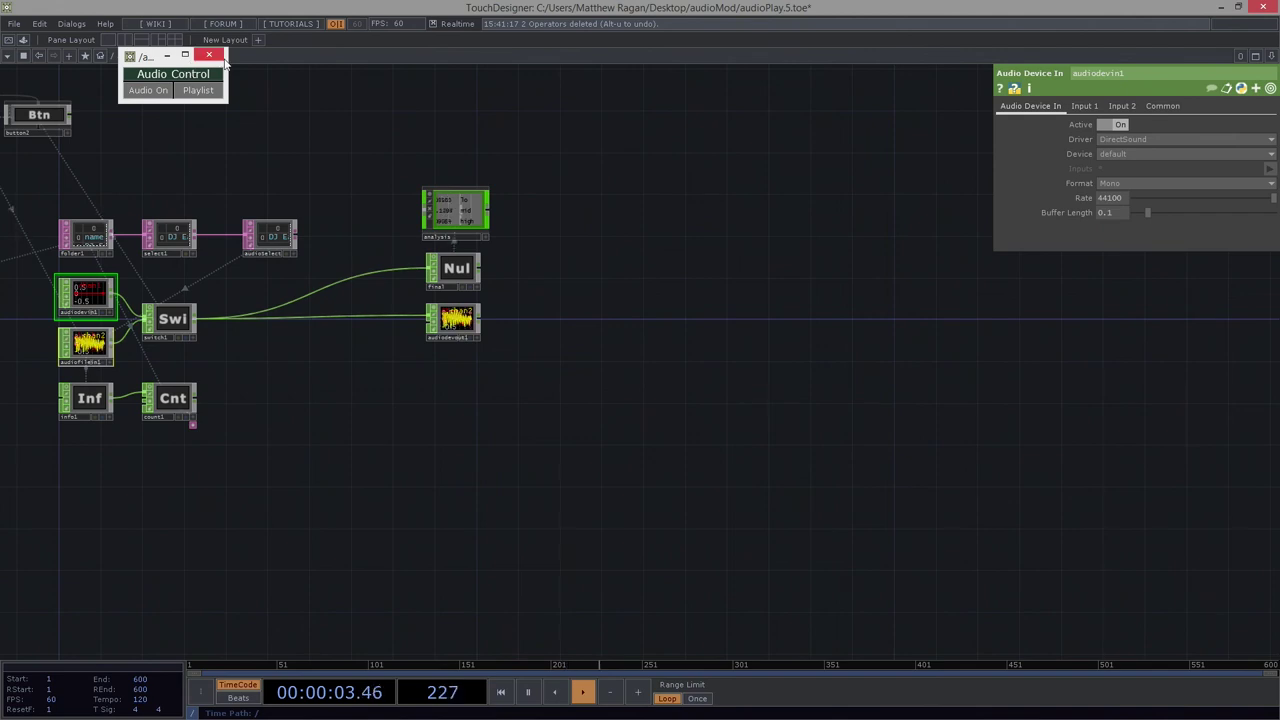
click(214, 56)
scroll(526, 215, up, 5)
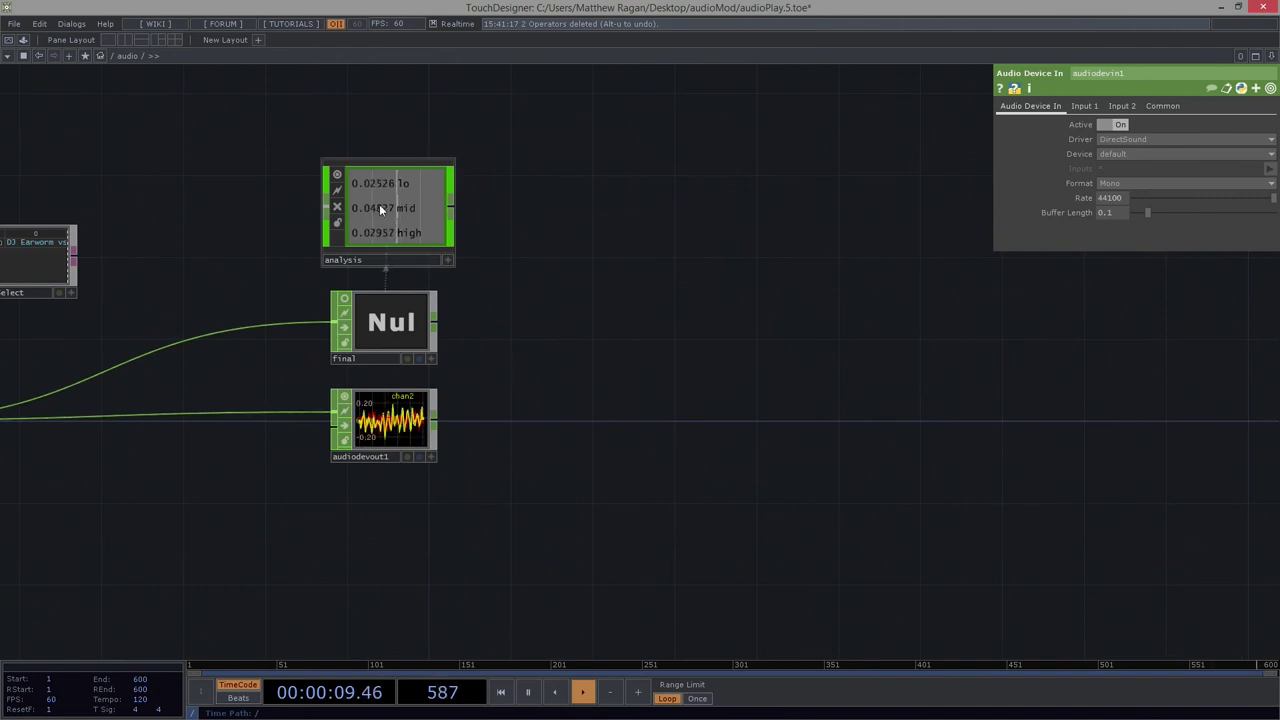
Move the analysis component beside the final Null and raise final to line up.
mouse_move(392, 222)
mouse_down()
mouse_move(367, 223)
mouse_move(542, 310)
mouse_up()
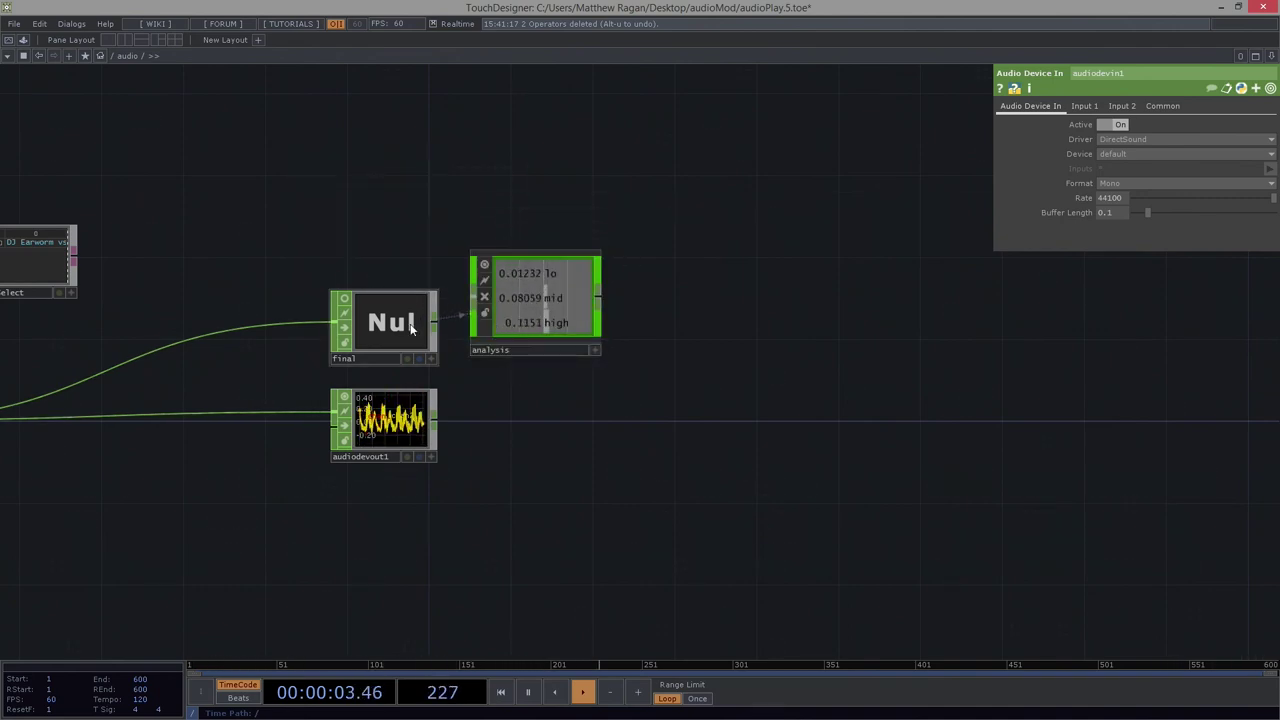
drag(410, 330, 410, 305)
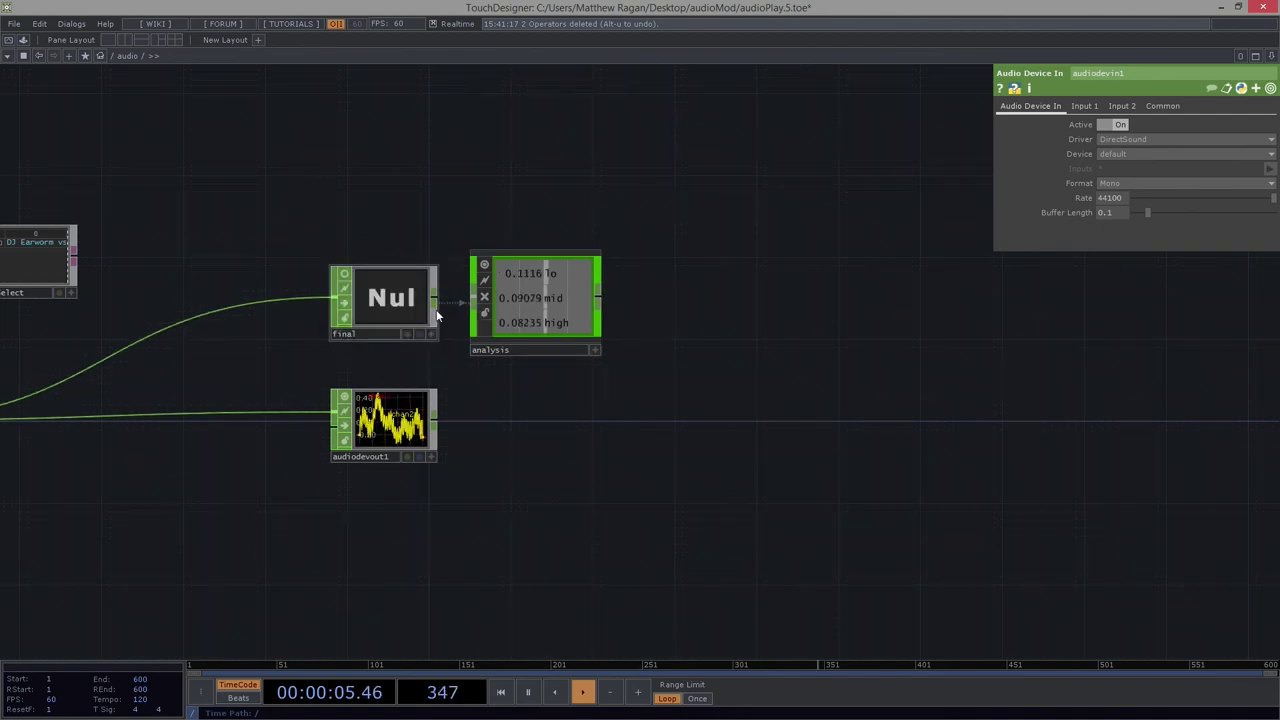
scroll(556, 470, down, 2)
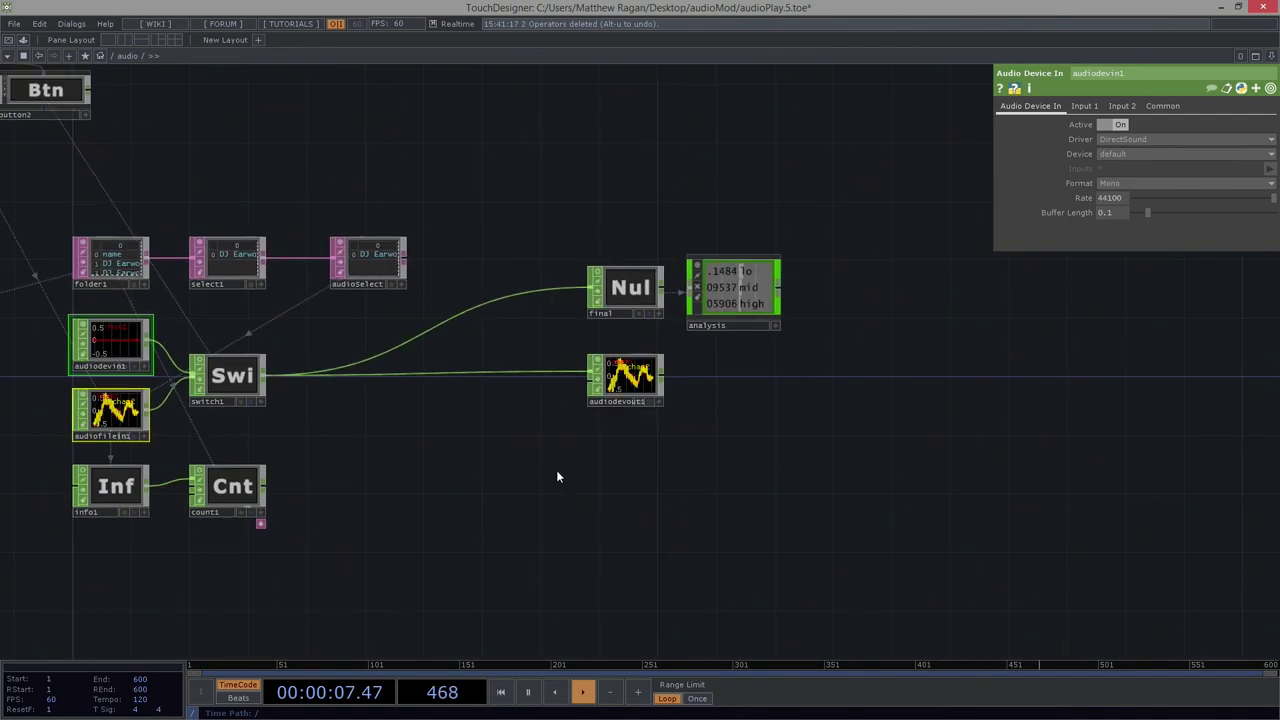
scroll(537, 445, down, 3)
drag(563, 251, 634, 219)
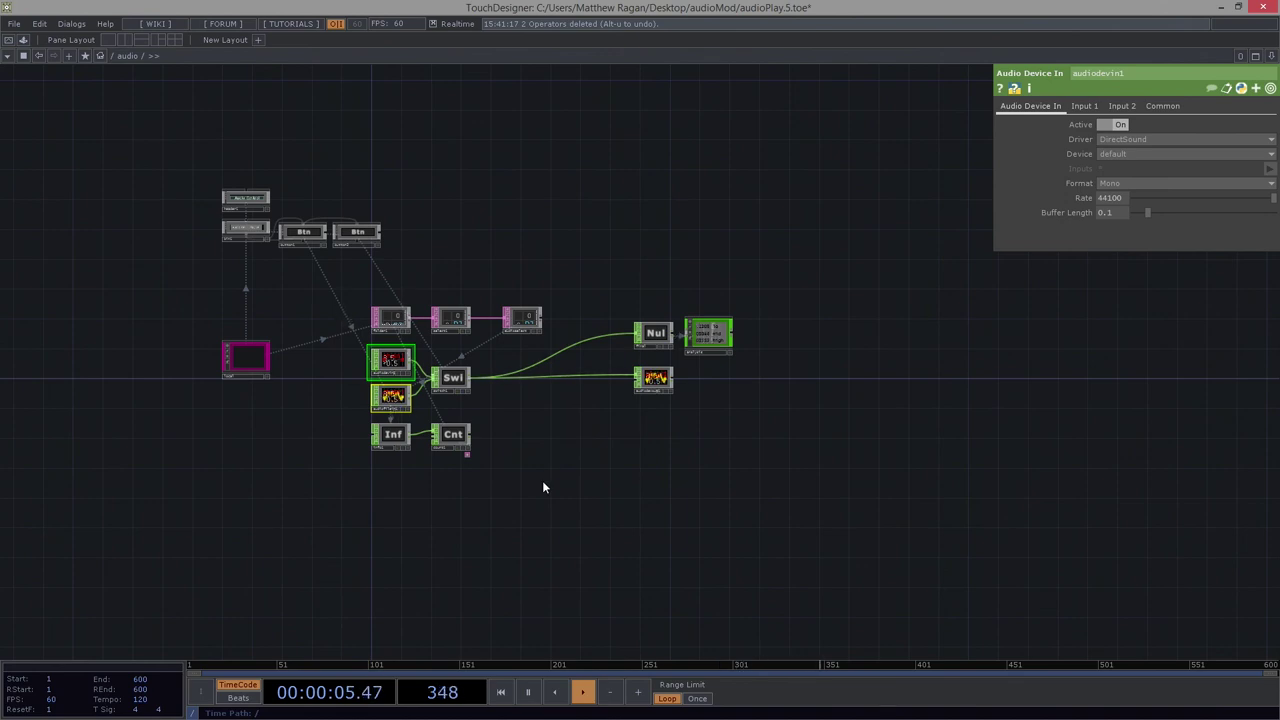
drag(568, 451, 592, 475)
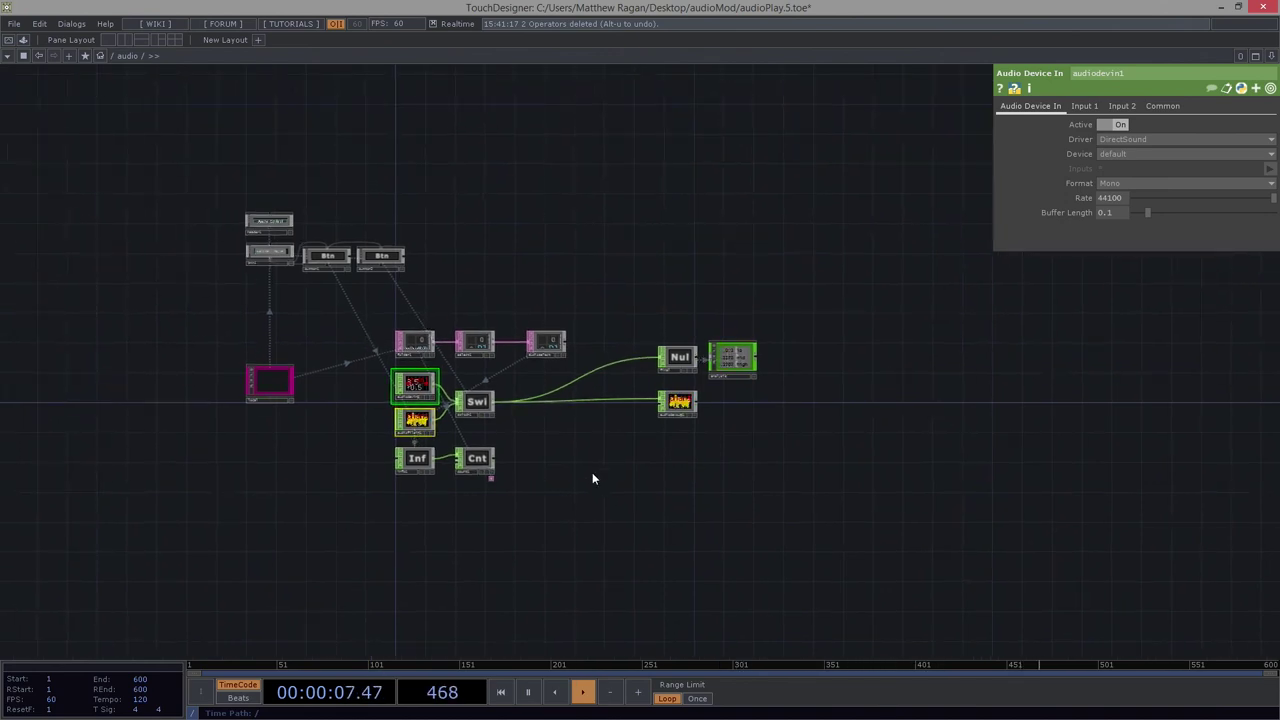
scroll(592, 478, up, 3)
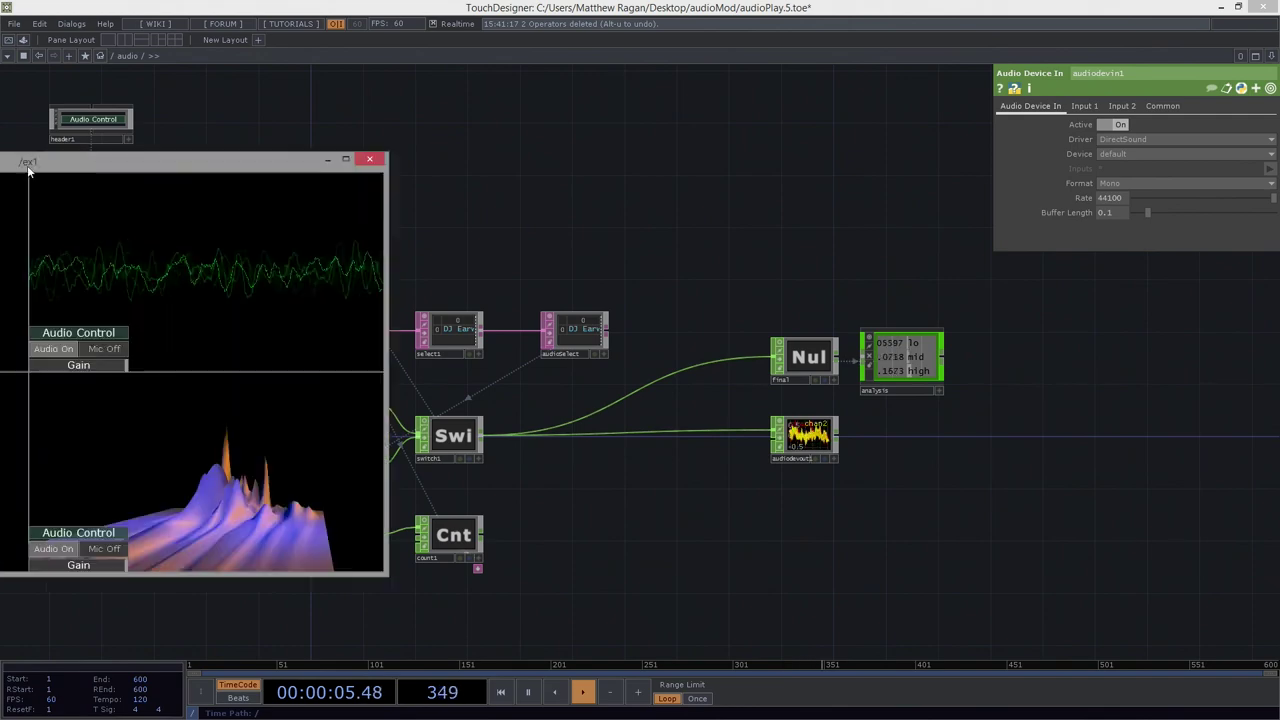
drag(29, 163, 434, 148)
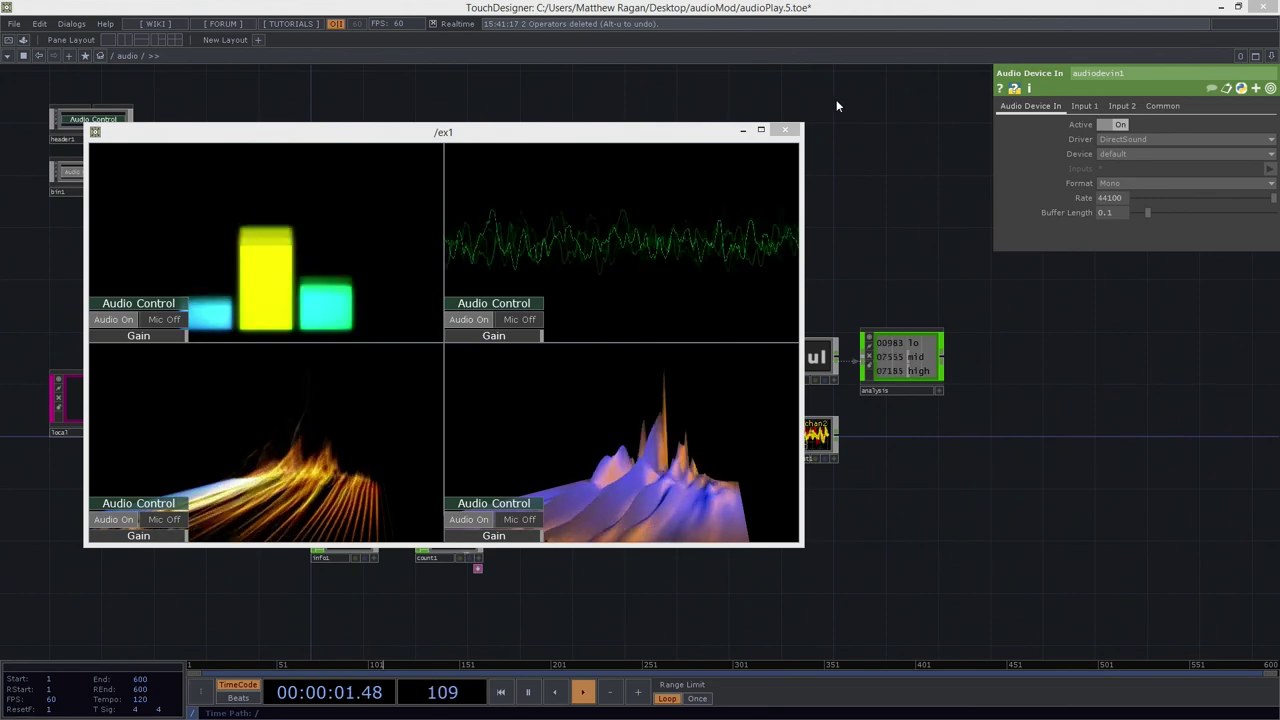
click(790, 131)
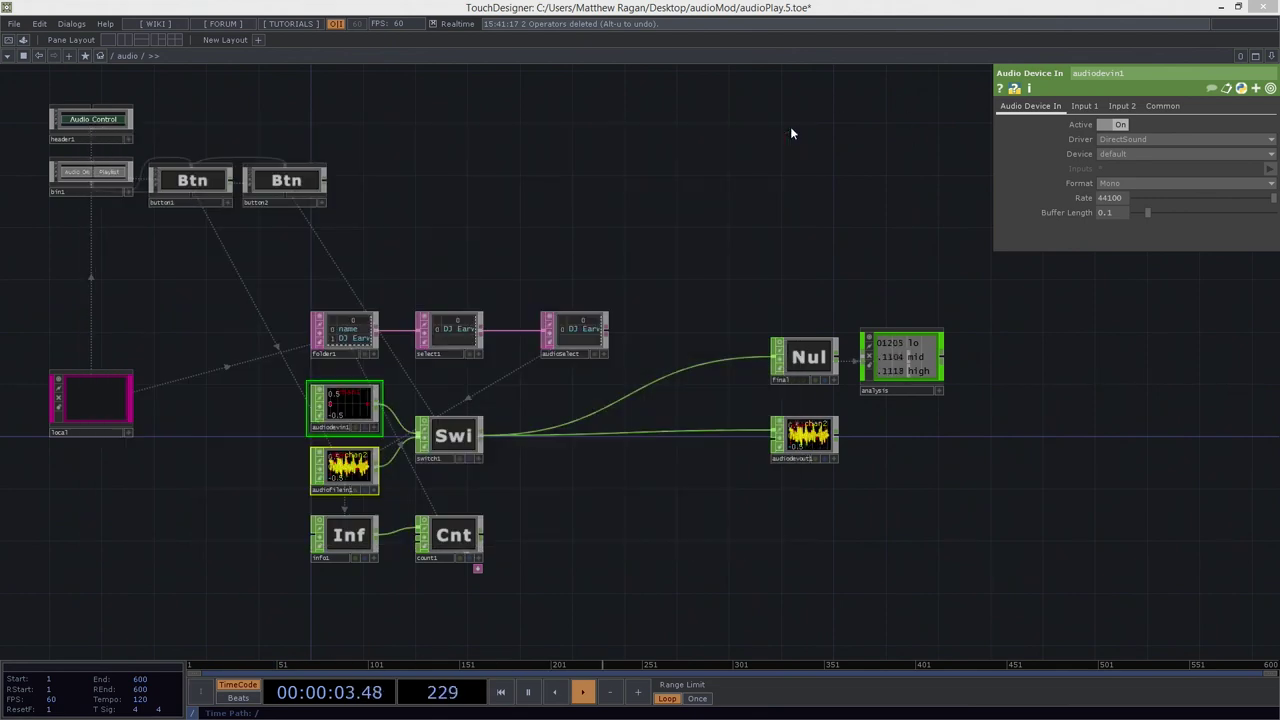
scroll(763, 300, up, 2)
scroll(761, 265, up, 2)
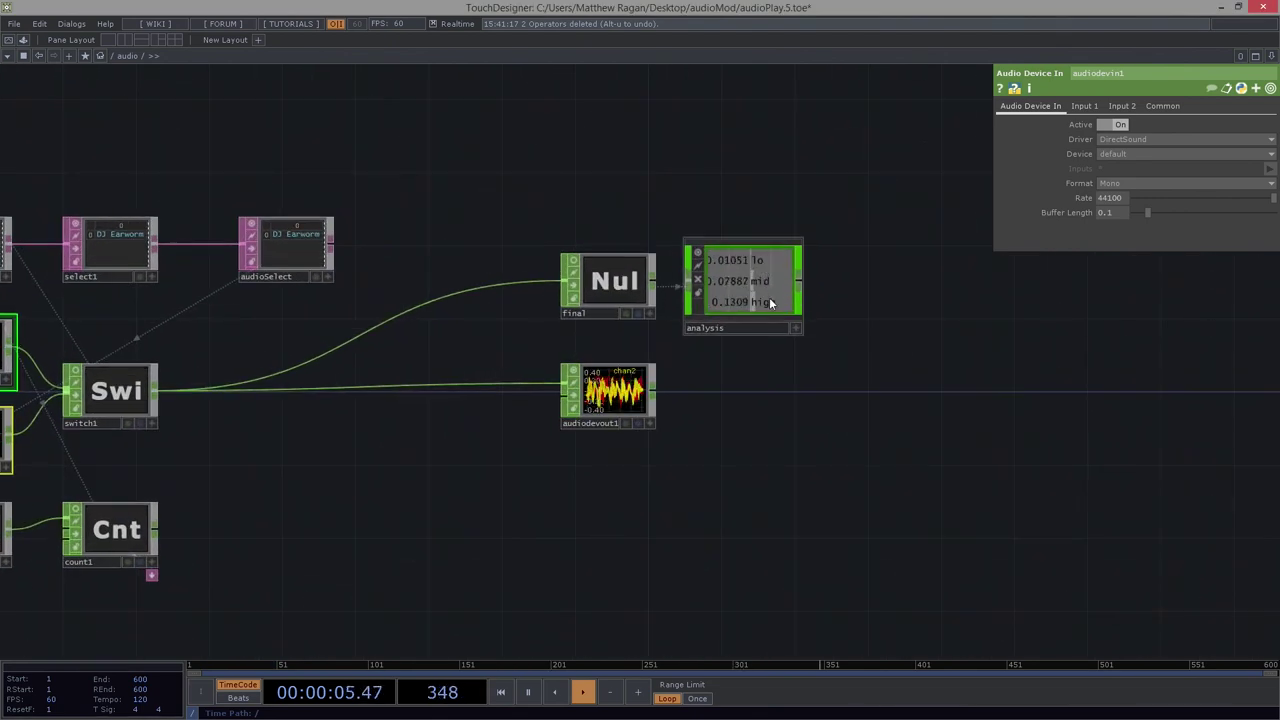